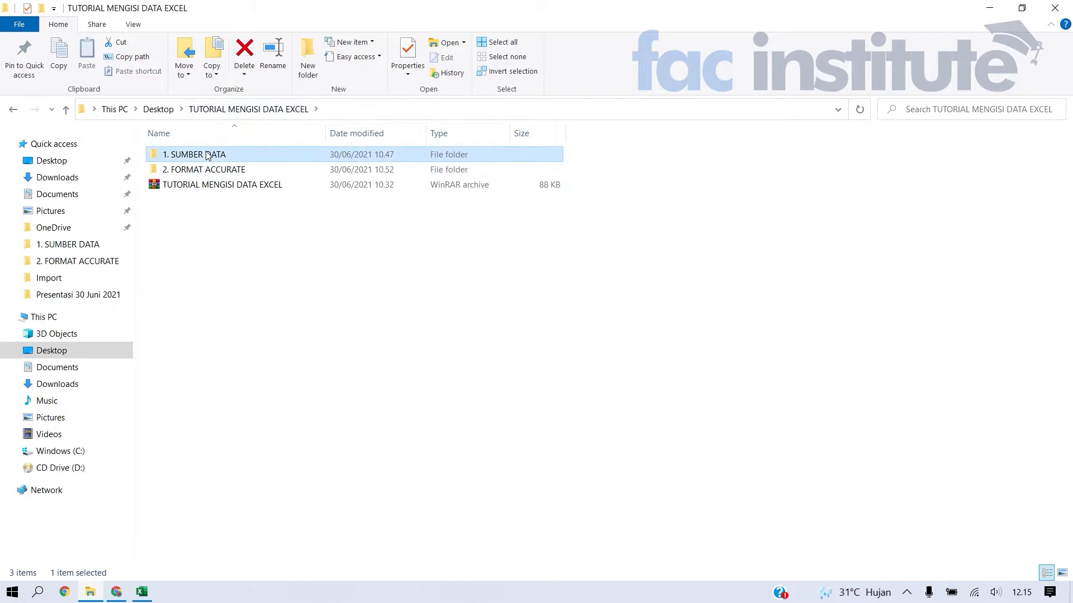
Step: Open the 2. PELANGGAN workbook from the 1. SUMBER DATA folder
{"action": "left_click_drag", "start_coordinate": [206, 152], "coordinate": [198, 172]}
{"action": "double_click", "coordinate": [195, 171]}
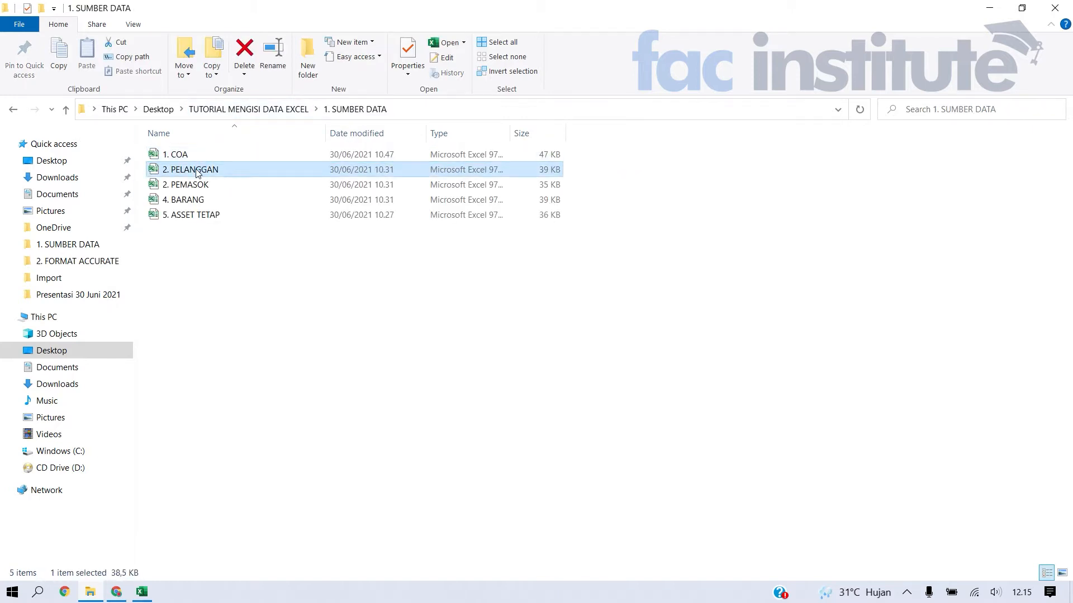
{"action": "left_click", "coordinate": [421, 294]}
{"action": "left_click", "coordinate": [567, 211]}
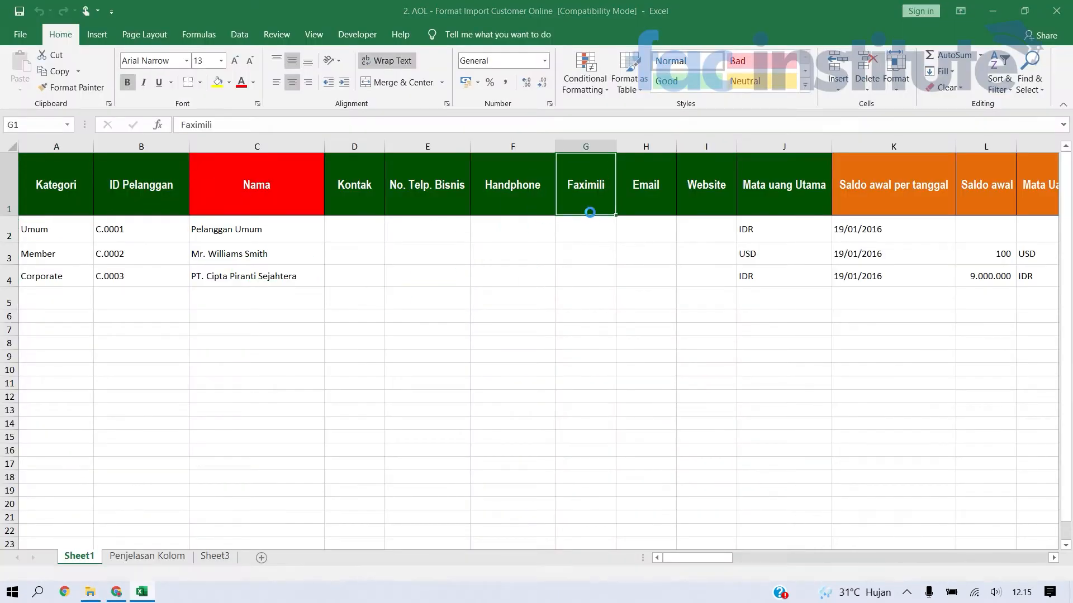
{"action": "double_click", "coordinate": [192, 252]}
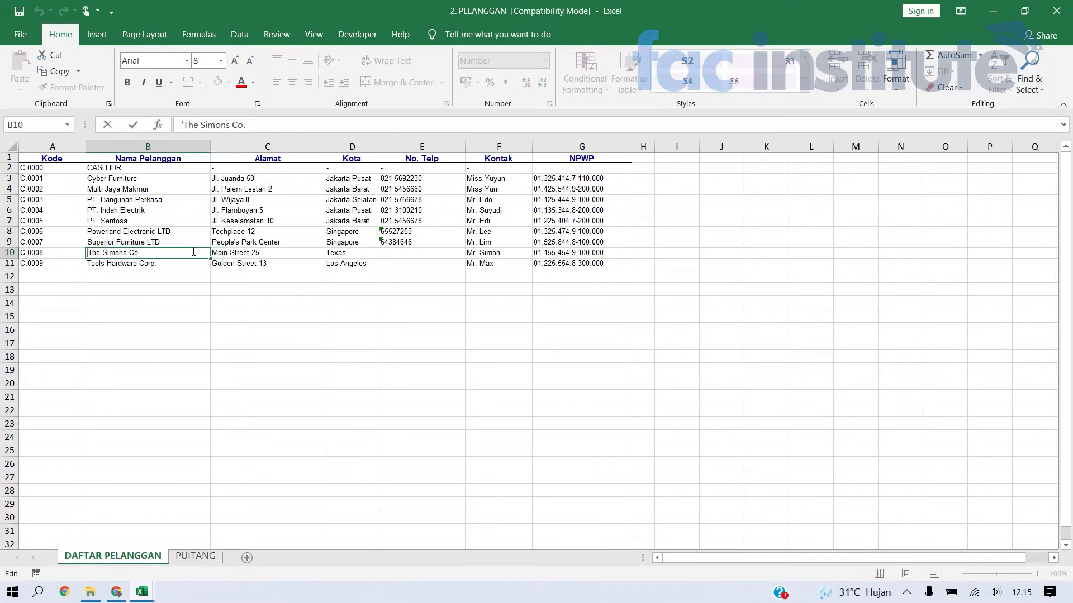
{"action": "left_click", "coordinate": [262, 255]}
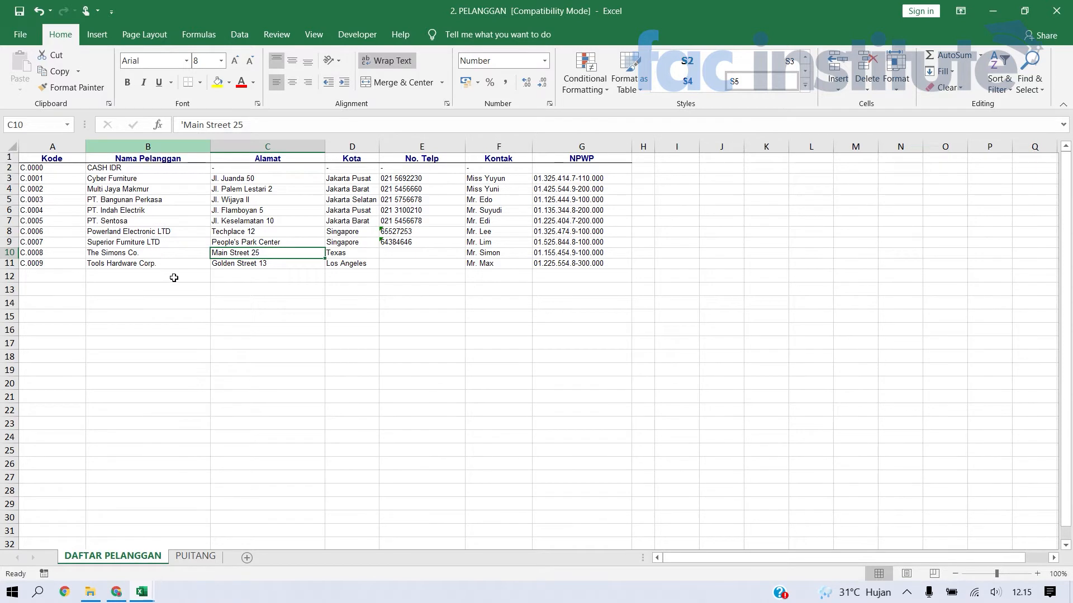
Step: Clear the sample customer data in rows 2 to 4 on Sheet1 of the customer import format workbook
{"action": "key", "text": "alt+Tab"}
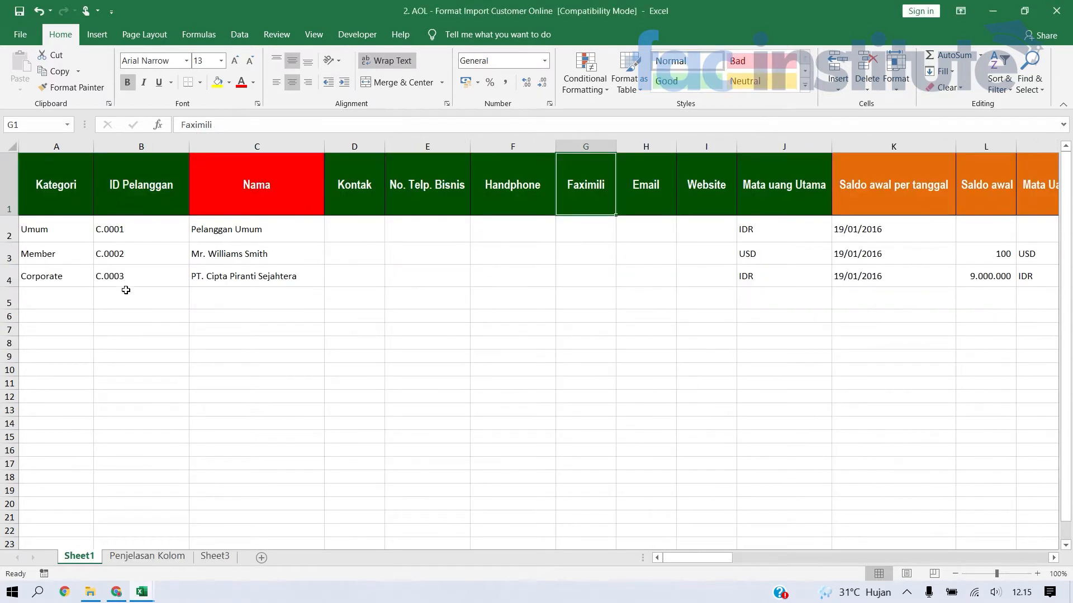
{"action": "left_click", "coordinate": [138, 245]}
{"action": "key", "text": "Up"}
{"action": "key", "text": "shift+space"}
{"action": "key", "text": "shift+Down"}
{"action": "key", "text": "shift+Down"}
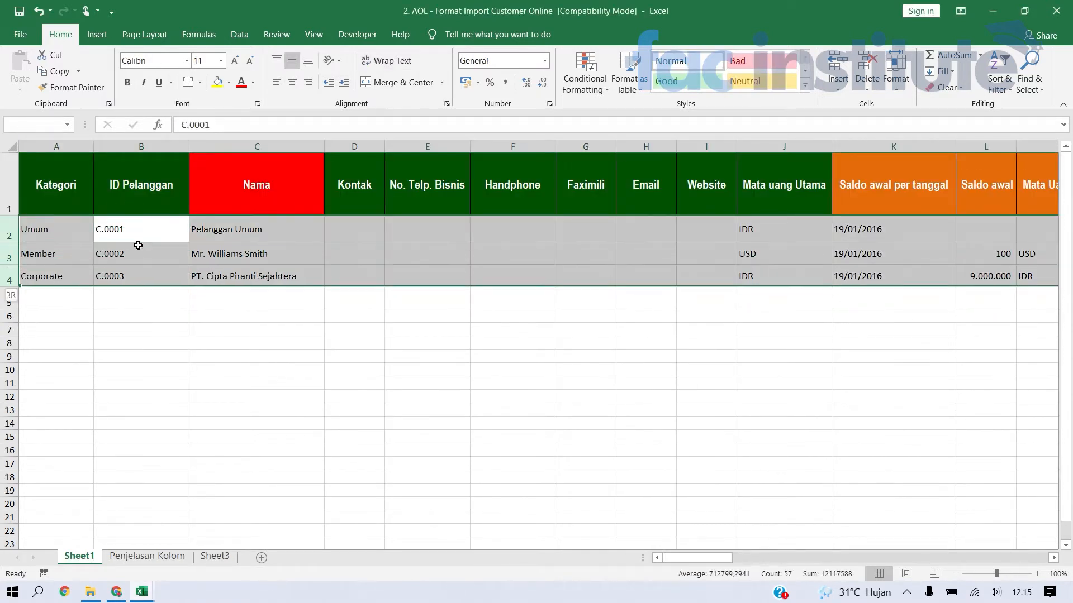
{"action": "key", "text": "Delete"}
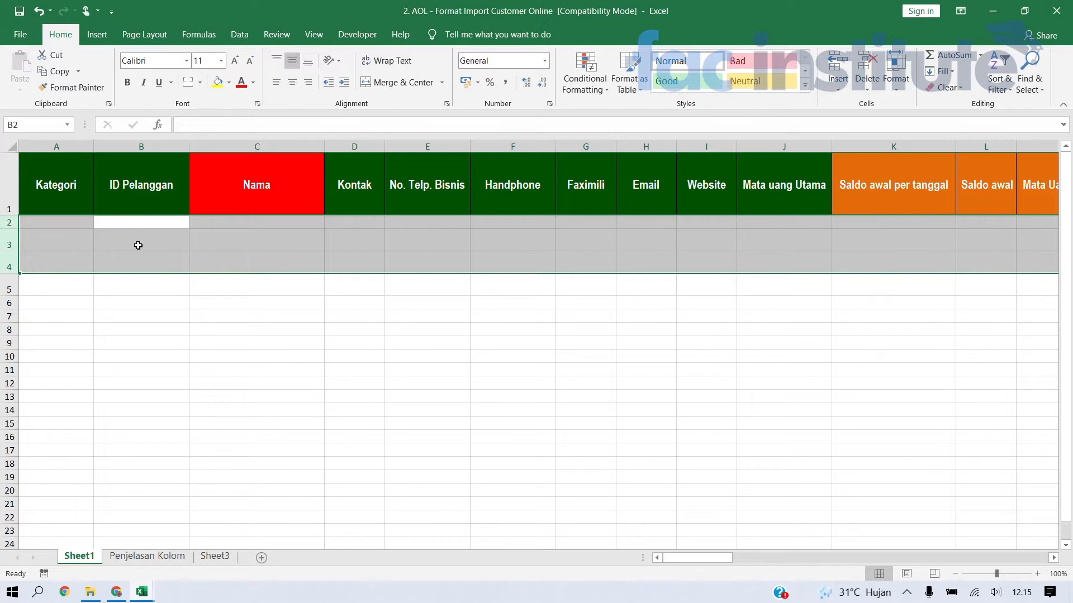
Step: Examine the import format's column headings on Sheet1, from ID Pelanggan across to the contact fields
{"action": "key", "text": "Right"}
{"action": "key", "text": "Right"}
{"action": "key", "text": "Left"}
{"action": "key", "text": "Left"}
{"action": "key", "text": "Right"}
{"action": "key", "text": "Right"}
{"action": "key", "text": "Right"}
{"action": "key", "text": "Right"}
{"action": "key", "text": "Right"}
{"action": "key", "text": "Right"}
{"action": "key", "text": "Right"}
{"action": "key", "text": "Right"}
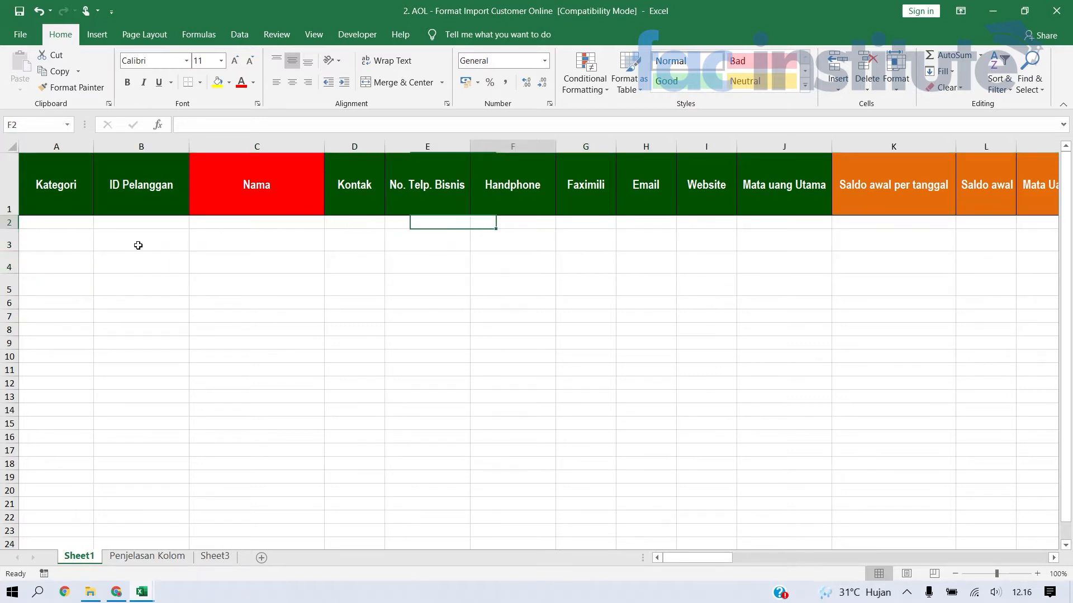
{"action": "key", "text": "Left"}
{"action": "key", "text": "Left"}
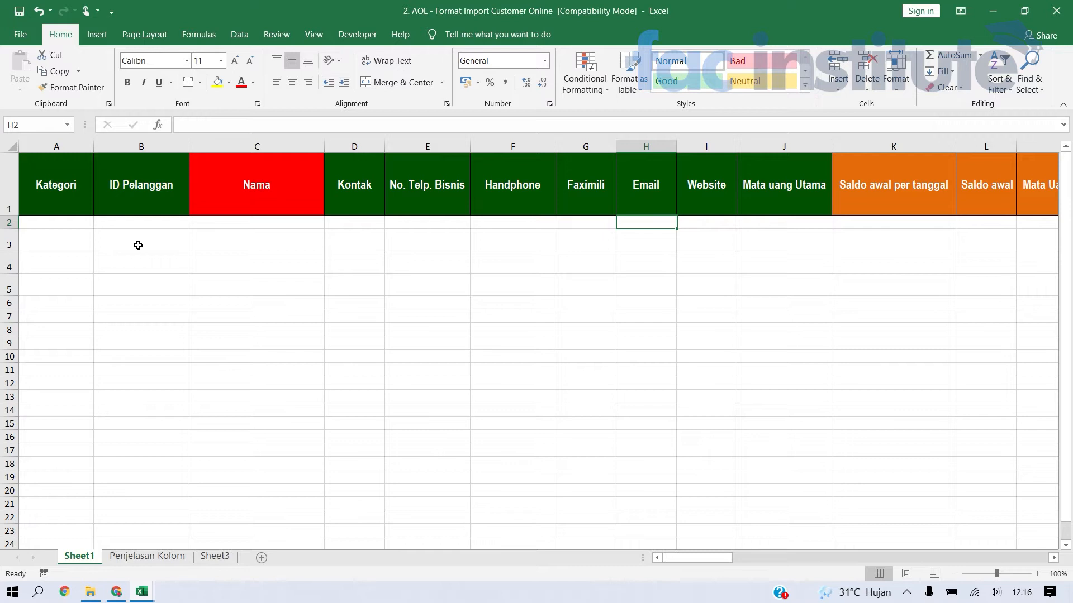
Step: Check the Penjelasan Kolom sheet for which import columns are mandatory, and return to Sheet1
{"action": "left_click", "coordinate": [159, 559]}
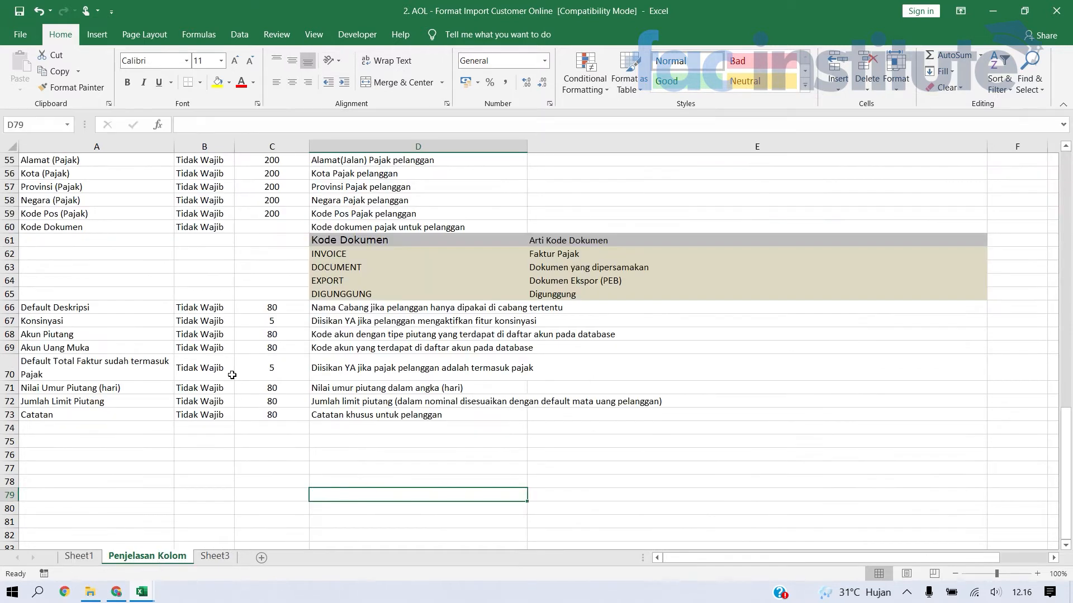
{"action": "left_click", "coordinate": [209, 321]}
{"action": "key", "text": "ctrl+Up"}
{"action": "key", "text": "ctrl+Up"}
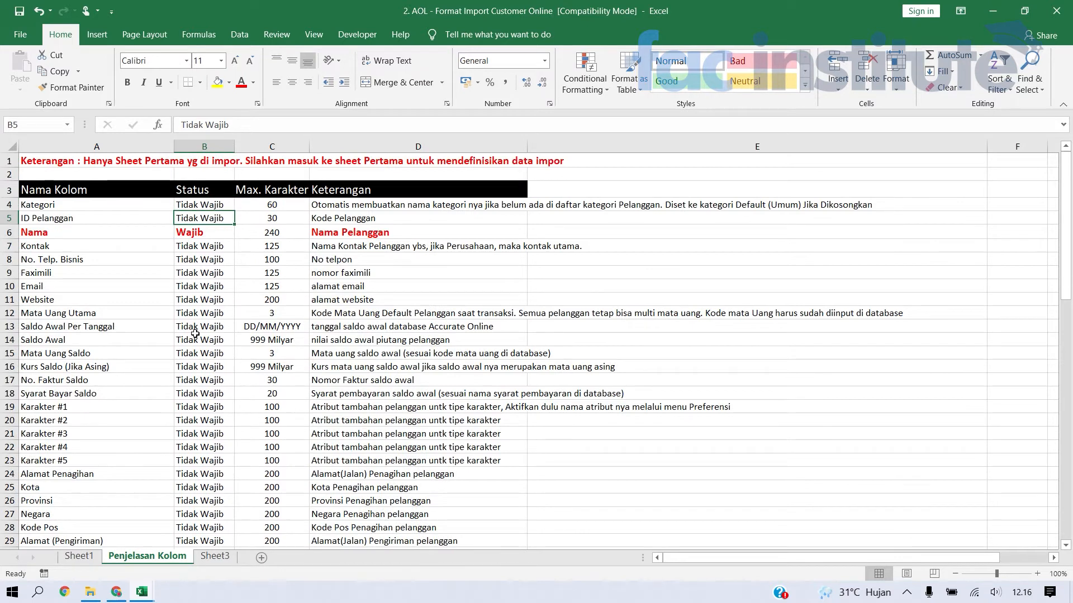
{"action": "left_click", "coordinate": [76, 556]}
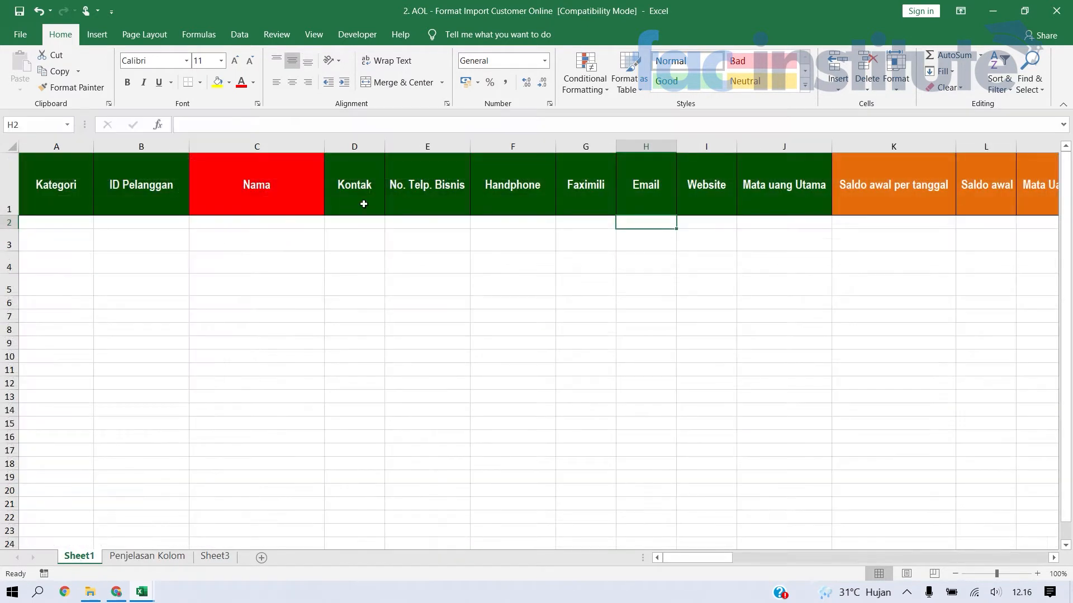
Step: Examine the Faximili, Email and Website columns on Sheet1 by highlighting columns G to I
{"action": "left_click", "coordinate": [580, 146]}
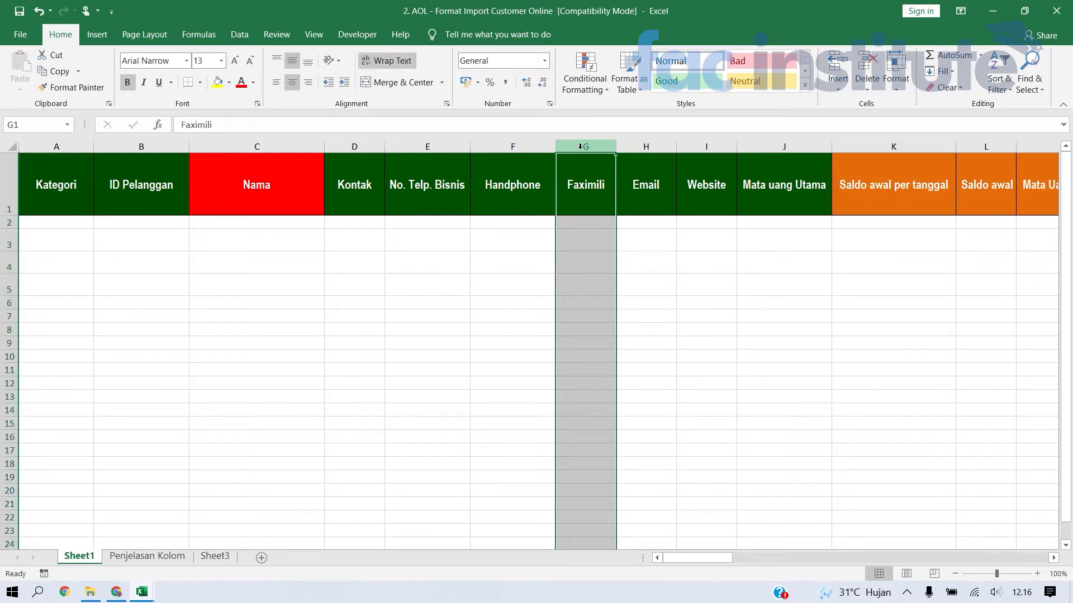
{"action": "left_click_drag", "start_coordinate": [581, 146], "coordinate": [641, 153]}
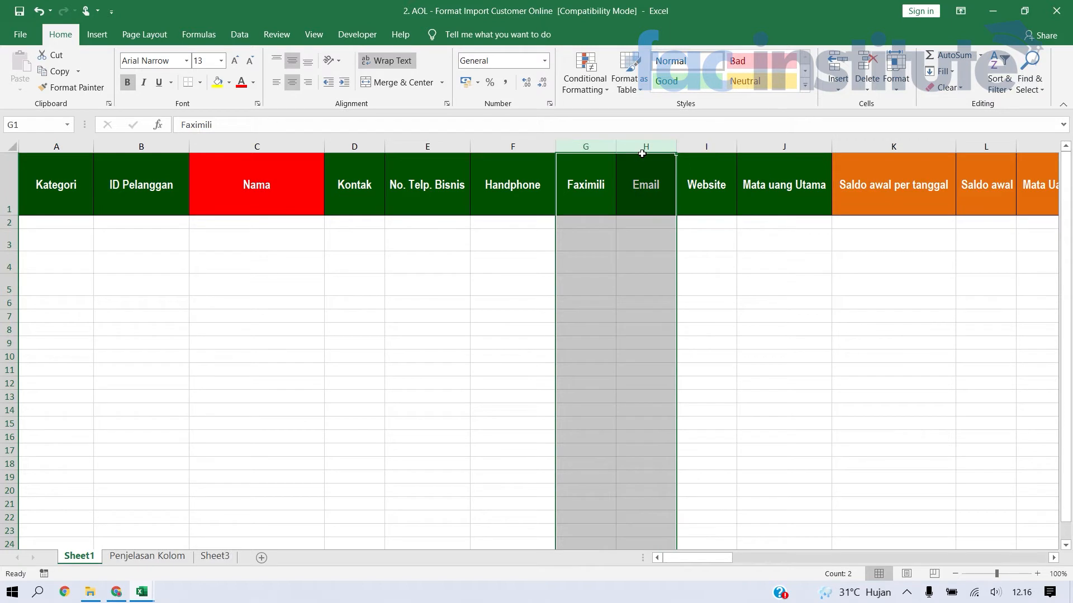
{"action": "left_click_drag", "start_coordinate": [704, 144], "coordinate": [599, 139]}
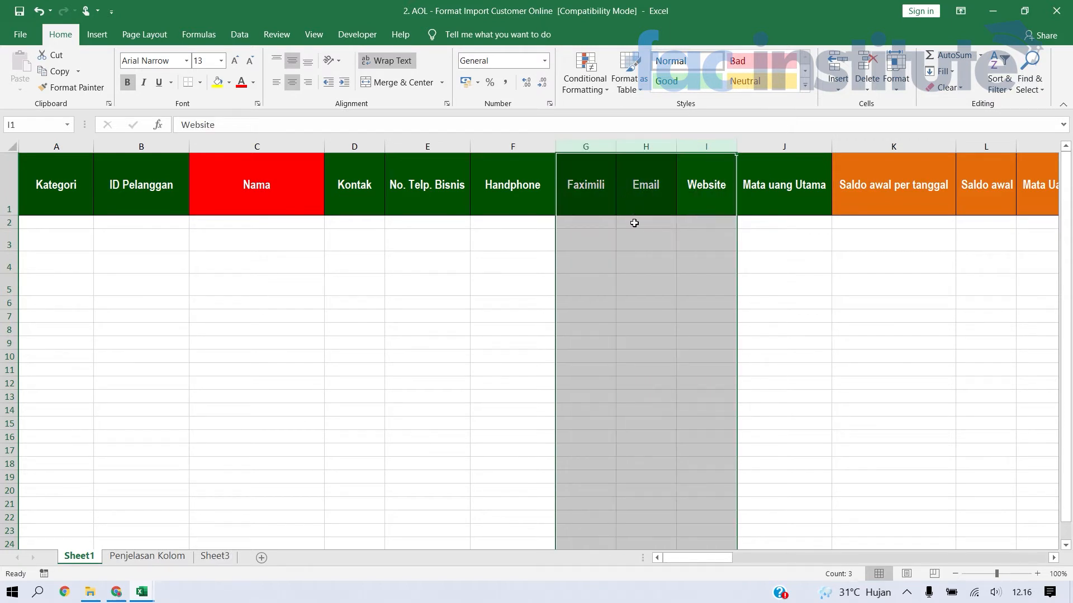
{"action": "left_click", "coordinate": [636, 247]}
Step: Copy the customer codes and names in A2:B11 of the DAFTAR PELANGGAN sheet in the 2. PELANGGAN workbook
{"action": "key", "text": "alt+Tab"}
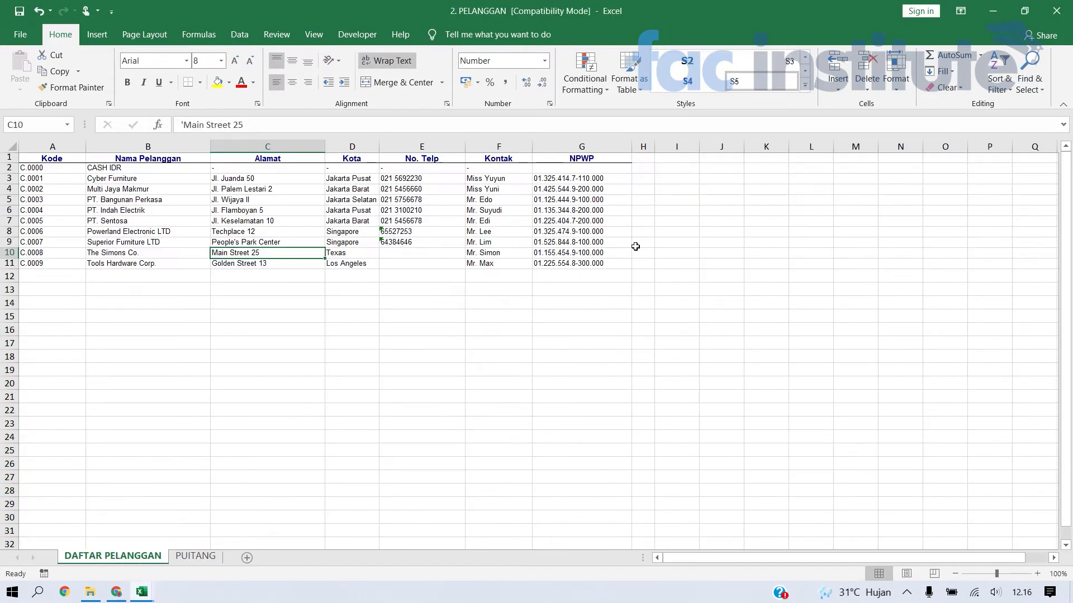
{"action": "left_click", "coordinate": [148, 169]}
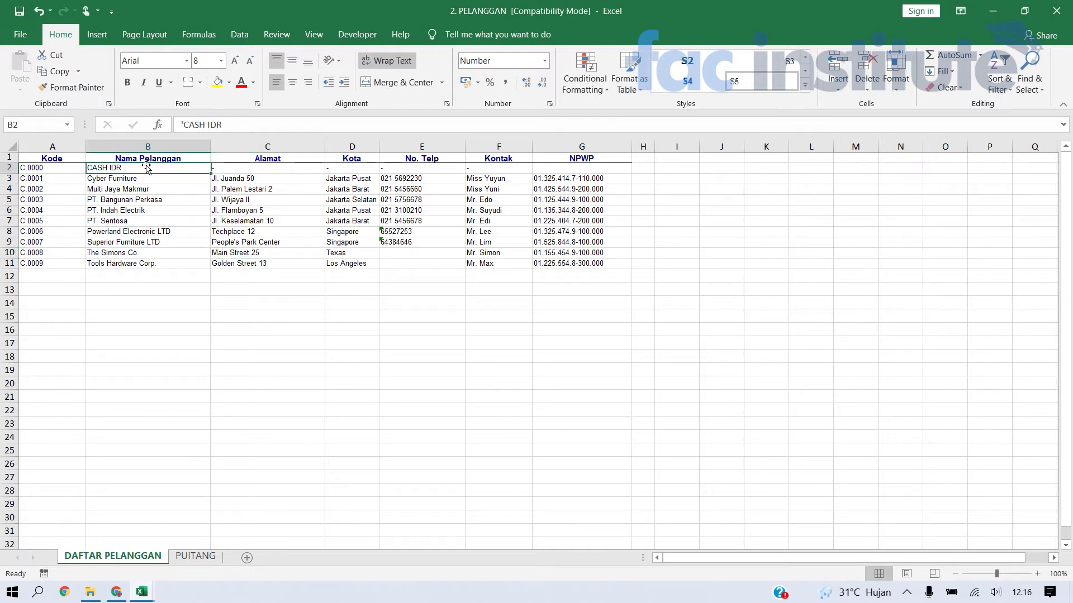
{"action": "key", "text": "ctrl+shift+Down"}
{"action": "key", "text": "shift+Left"}
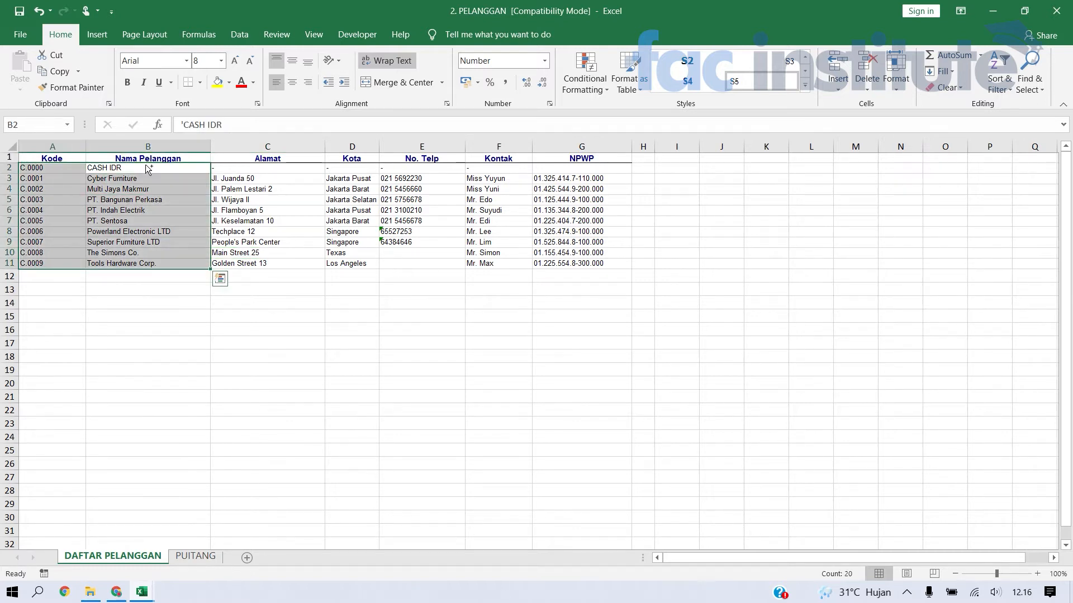
{"action": "key", "text": "ctrl+c"}
Step: Paste the copied codes and names into the import format's ID Pelanggan and Nama columns, starting at B2
{"action": "key", "text": "alt+Tab"}
{"action": "key", "text": "Left"}
{"action": "key", "text": "Left"}
{"action": "key", "text": "Left"}
{"action": "key", "text": "Left"}
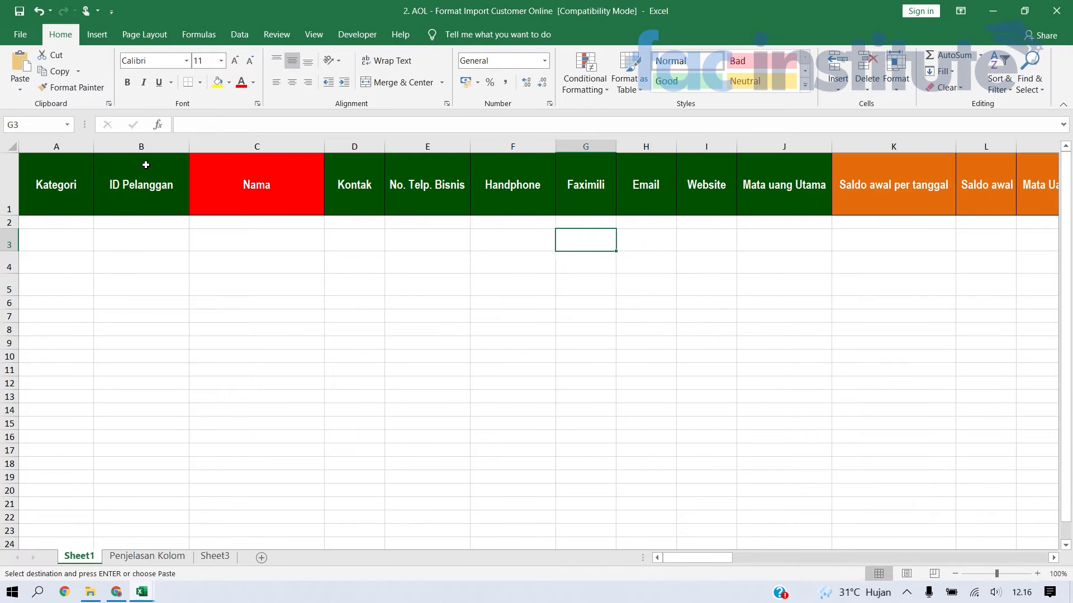
{"action": "key", "text": "Left"}
{"action": "key", "text": "Left"}
{"action": "key", "text": "Up"}
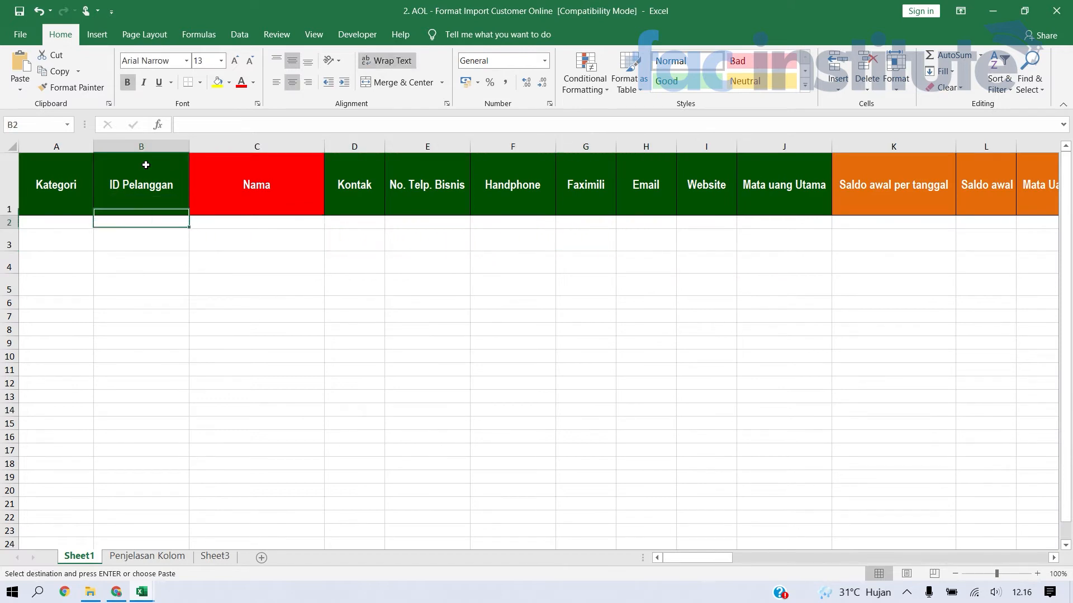
{"action": "key", "text": "ctrl+v"}
Step: Check the pasted rows in the ID Pelanggan and Nama columns against each other
{"action": "key", "text": "Down"}
{"action": "key", "text": "Down"}
{"action": "key", "text": "Up"}
{"action": "key", "text": "Up"}
{"action": "key", "text": "Right"}
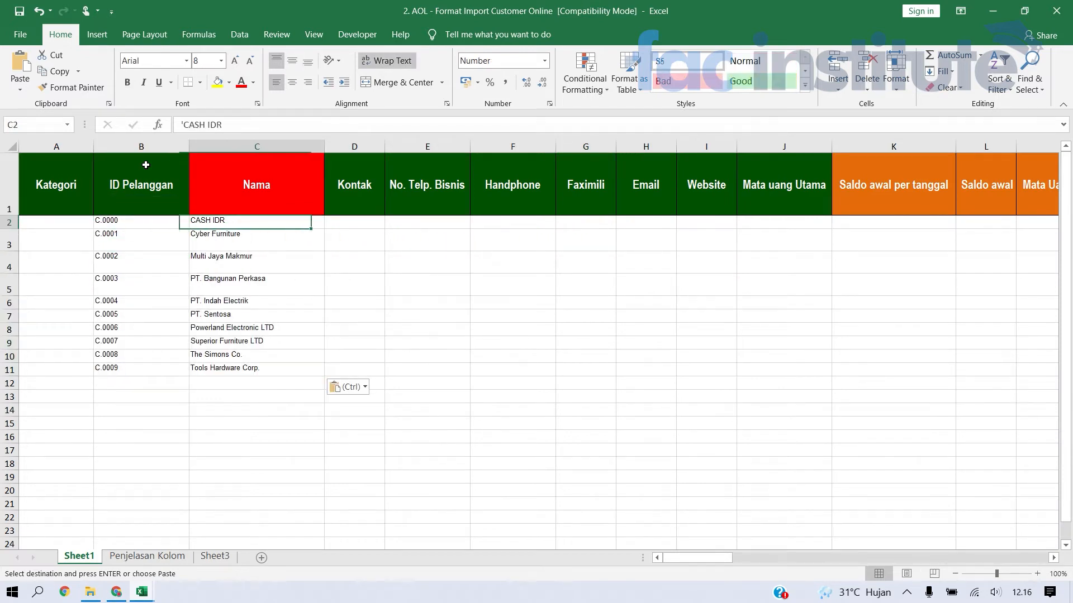
{"action": "key", "text": "Down"}
{"action": "key", "text": "shift+Left"}
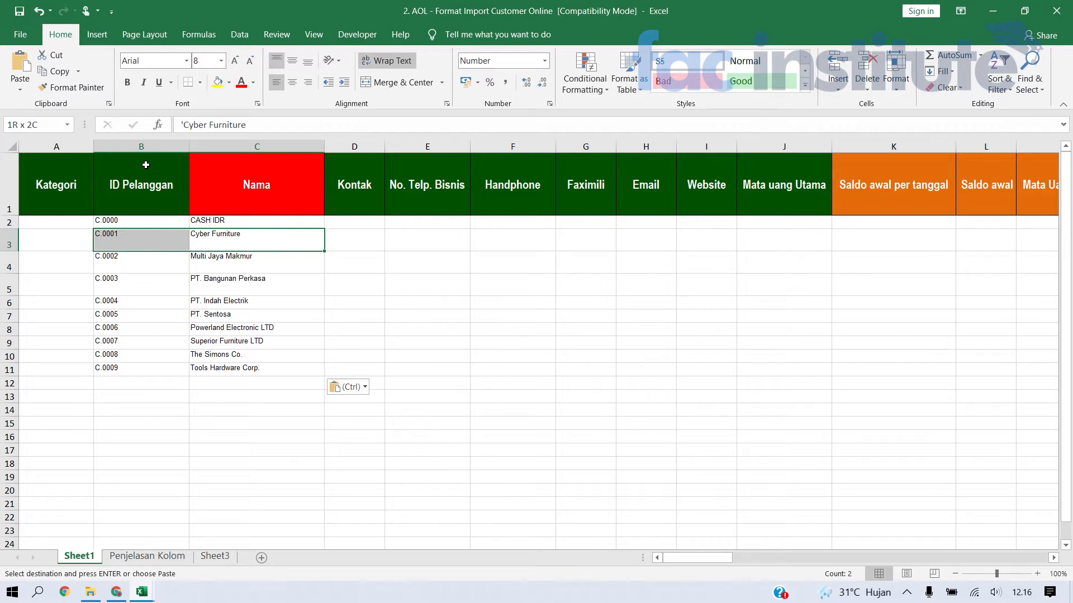
{"action": "key", "text": "Down"}
{"action": "key", "text": "Down"}
{"action": "key", "text": "Down"}
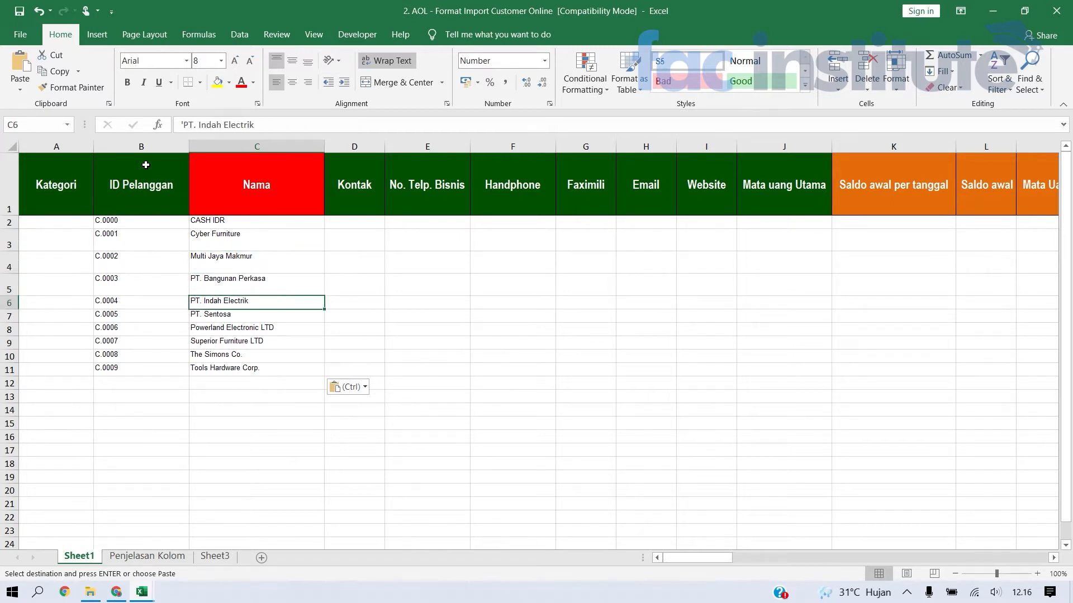
{"action": "key", "text": "Down"}
{"action": "key", "text": "Left"}
{"action": "key", "text": "Right"}
{"action": "key", "text": "Down"}
{"action": "key", "text": "Up"}
{"action": "key", "text": "Down"}
{"action": "key", "text": "Up"}
{"action": "key", "text": "Left"}
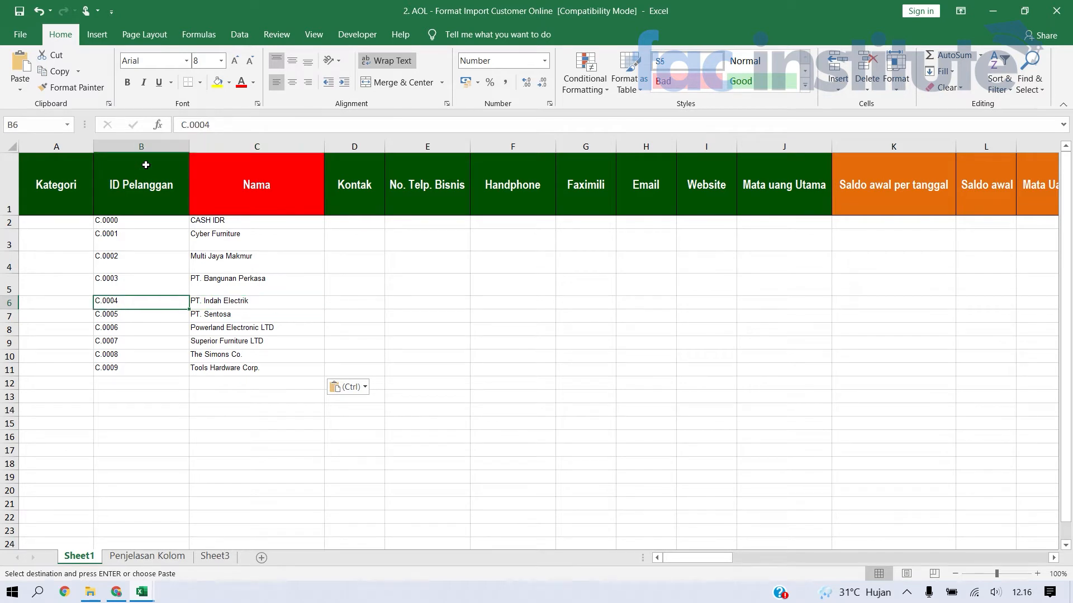
{"action": "key", "text": "Up"}
{"action": "key", "text": "Up"}
{"action": "key", "text": "Right"}
{"action": "key", "text": "Right"}
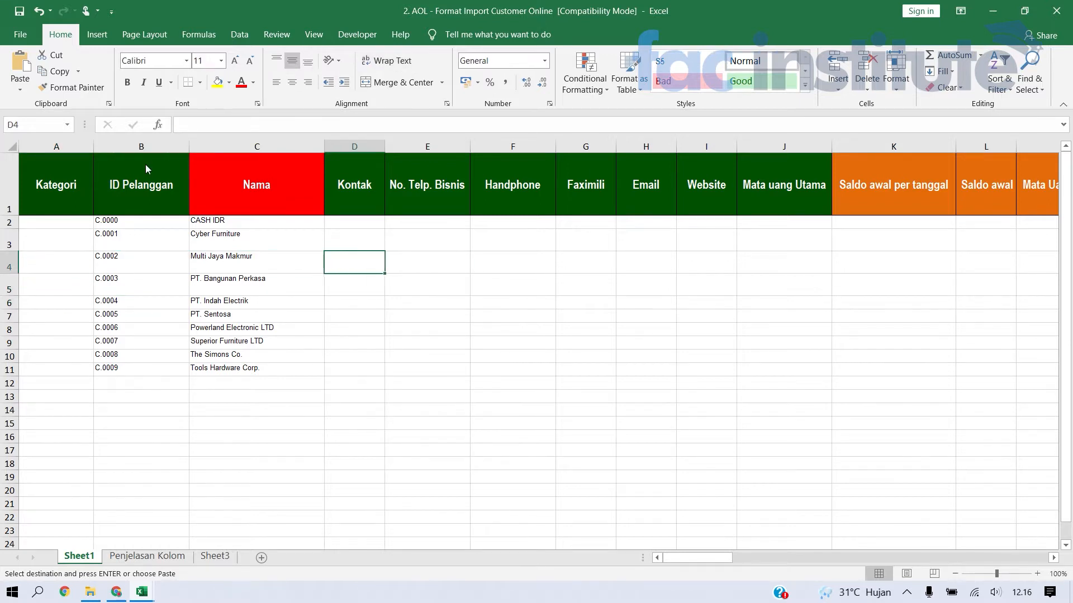
Step: Select the addresses C2:C11 in the 2. PELANGGAN workbook and locate cell AG2 under Alamat Penagihan in the import format
{"action": "key", "text": "alt+Tab"}
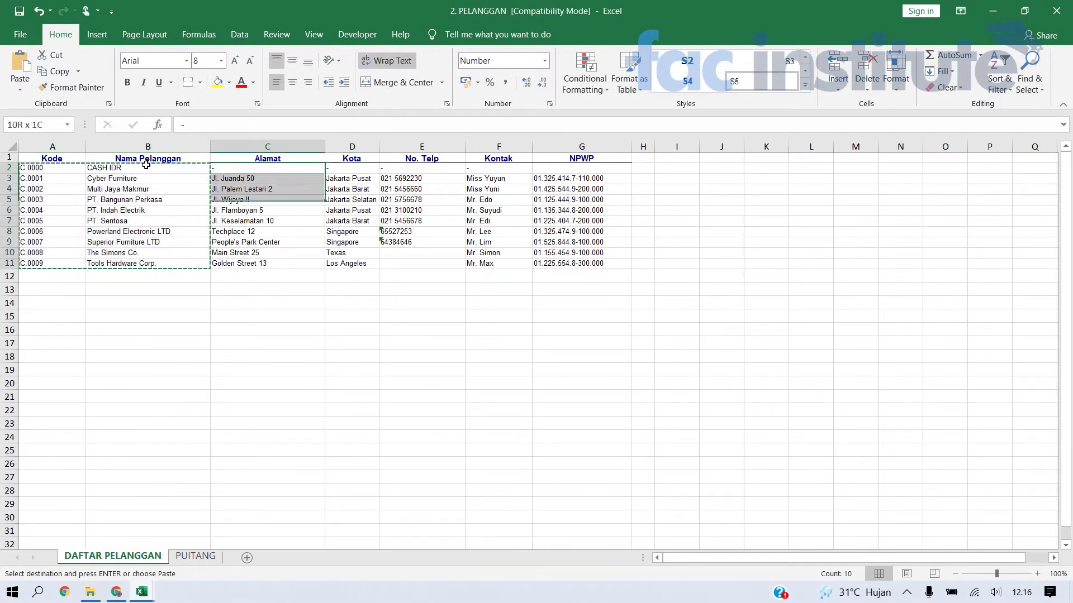
{"action": "key", "text": "ctrl+shift+Down"}
{"action": "key", "text": "alt+Tab"}
{"action": "key", "text": "Right"}
{"action": "key", "text": "Right"}
{"action": "key", "text": "Right"}
{"action": "key", "text": "Right"}
{"action": "key", "text": "Right"}
{"action": "key", "text": "Right"}
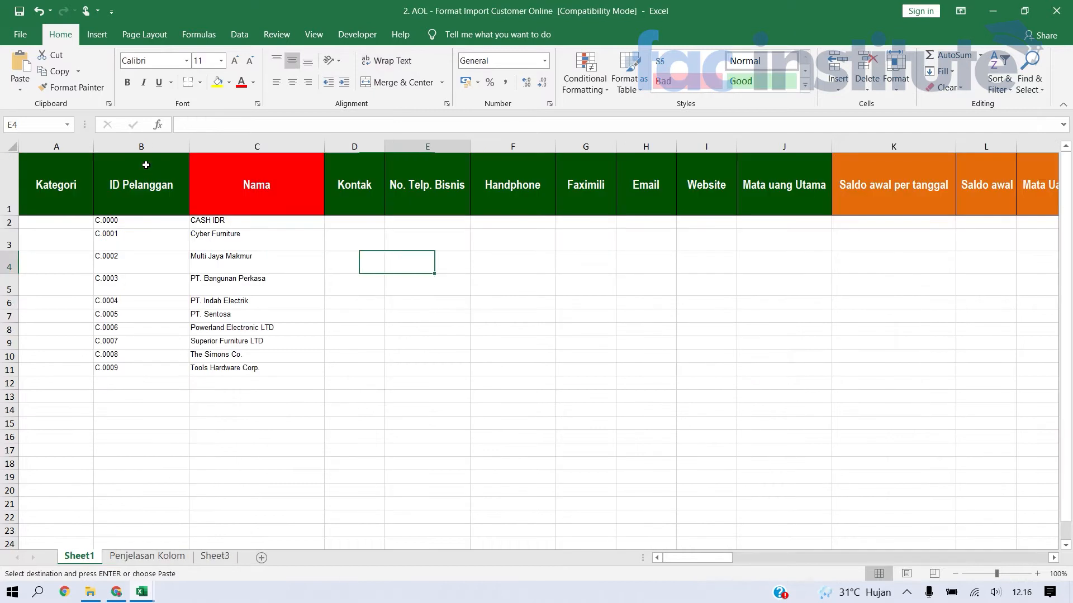
{"action": "key", "text": "Right"}
{"action": "key", "text": "Right"}
{"action": "key", "text": "Right"}
{"action": "key", "text": "Right"}
{"action": "key", "text": "Right"}
{"action": "key", "text": "Right"}
{"action": "key", "text": "Right"}
{"action": "key", "text": "Right"}
{"action": "key", "text": "Right"}
{"action": "key", "text": "Right"}
{"action": "key", "text": "Right"}
{"action": "key", "text": "Right"}
{"action": "key", "text": "Right"}
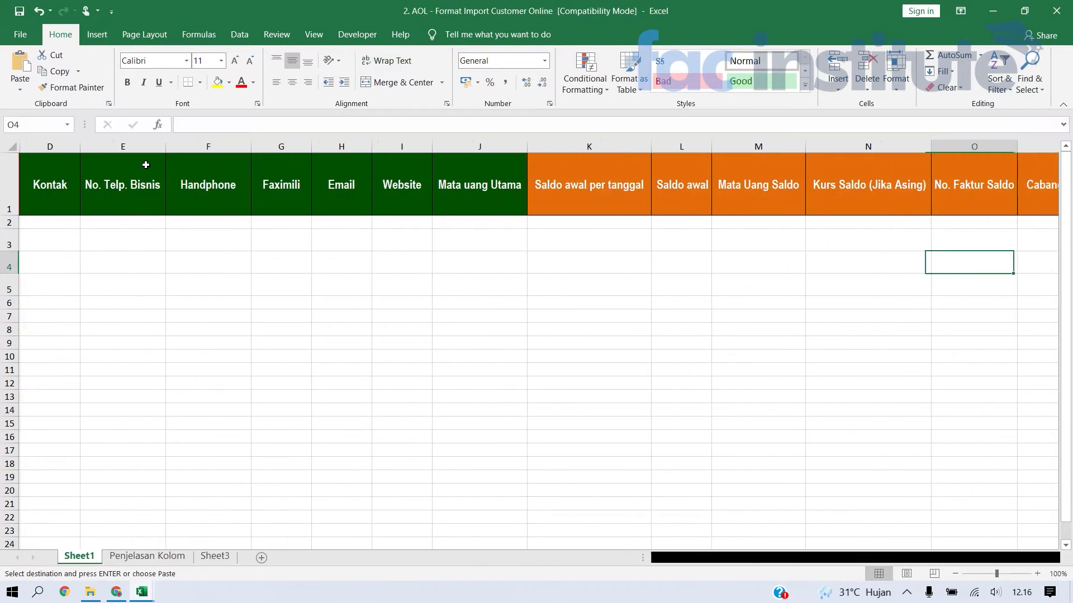
{"action": "key", "text": "Right"}
{"action": "key", "text": "Right"}
{"action": "key", "text": "Right"}
{"action": "key", "text": "Right"}
{"action": "key", "text": "Right"}
{"action": "key", "text": "Right"}
{"action": "key", "text": "Right"}
{"action": "key", "text": "Right"}
{"action": "key", "text": "Right"}
{"action": "key", "text": "Right"}
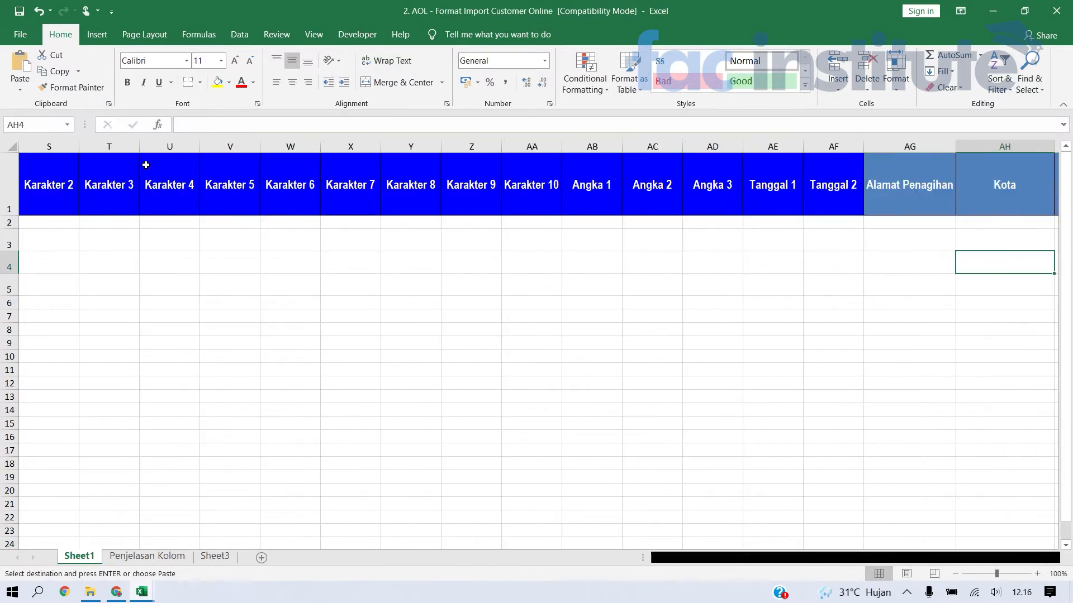
{"action": "key", "text": "Escape"}
{"action": "key", "text": "Right"}
{"action": "key", "text": "Left"}
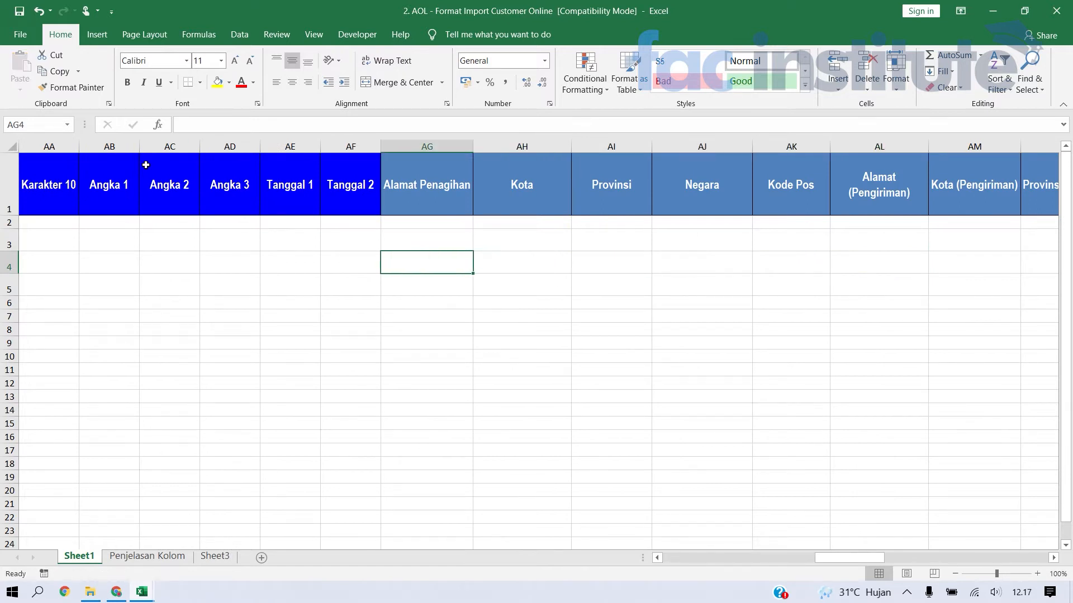
{"action": "key", "text": "Up"}
{"action": "key", "text": "Right"}
{"action": "key", "text": "Left"}
{"action": "key", "text": "Up"}
{"action": "key", "text": "Up"}
Step: Copy the selected Alamat values from the source workbook into the Alamat Penagihan column, starting at AG2
{"action": "key", "text": "alt+Tab"}
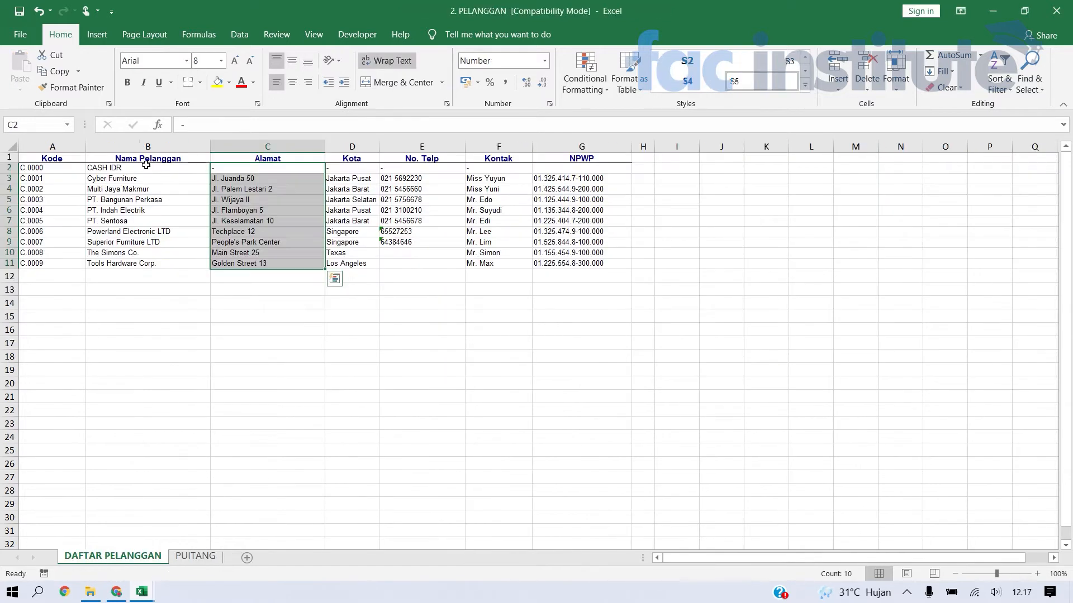
{"action": "key", "text": "ctrl+c"}
{"action": "key", "text": "alt+Tab"}
{"action": "key", "text": "Right"}
{"action": "key", "text": "Left"}
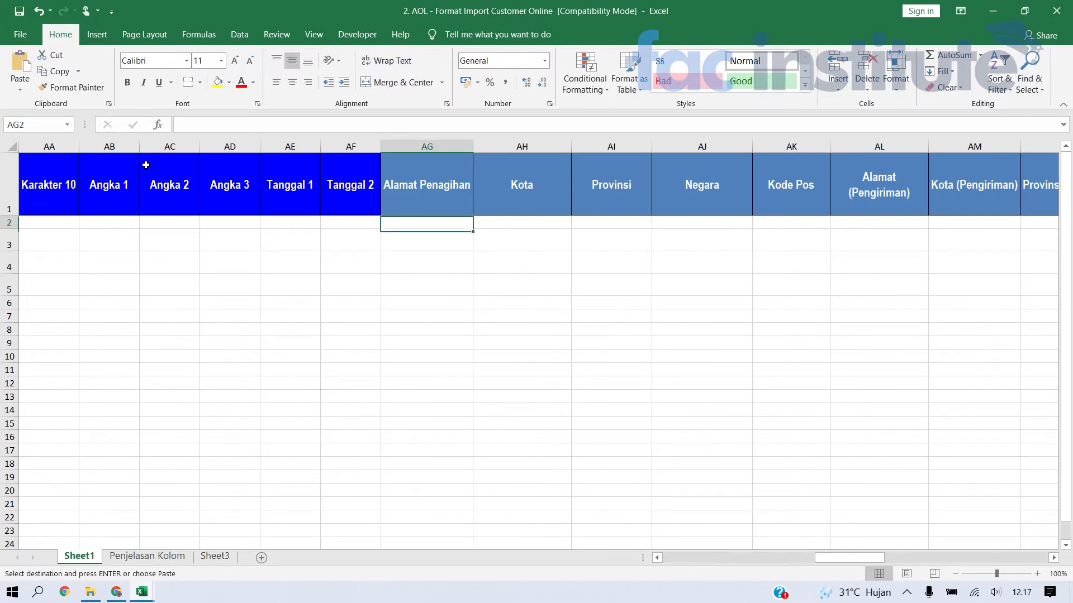
{"action": "key", "text": "ctrl+v"}
Step: Review the Karakter, Angka and Tanggal columns between Syarat Bayar Saldo and Alamat Penagihan in the import format
{"action": "key", "text": "Left"}
{"action": "key", "text": "Left"}
{"action": "key", "text": "Left"}
{"action": "key", "text": "Left"}
{"action": "key", "text": "Left"}
{"action": "key", "text": "Left"}
{"action": "key", "text": "Left"}
{"action": "key", "text": "Left"}
{"action": "key", "text": "Left"}
{"action": "key", "text": "Left"}
{"action": "key", "text": "Left"}
{"action": "key", "text": "Left"}
{"action": "key", "text": "Left"}
{"action": "key", "text": "Left"}
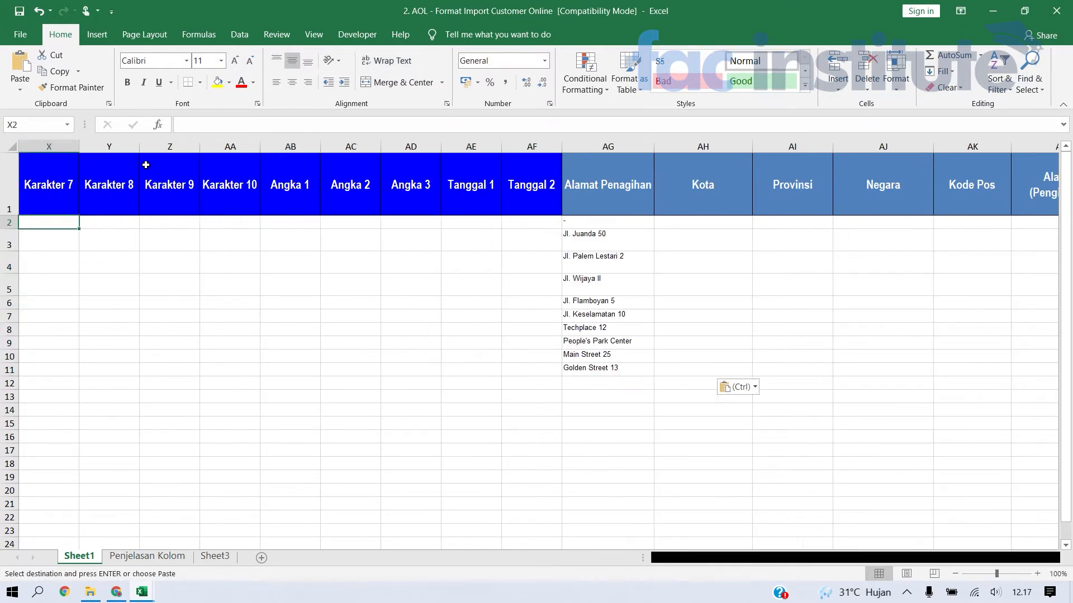
{"action": "key", "text": "Left"}
{"action": "key", "text": "Left"}
{"action": "key", "text": "Left"}
{"action": "key", "text": "Right"}
{"action": "key", "text": "Right"}
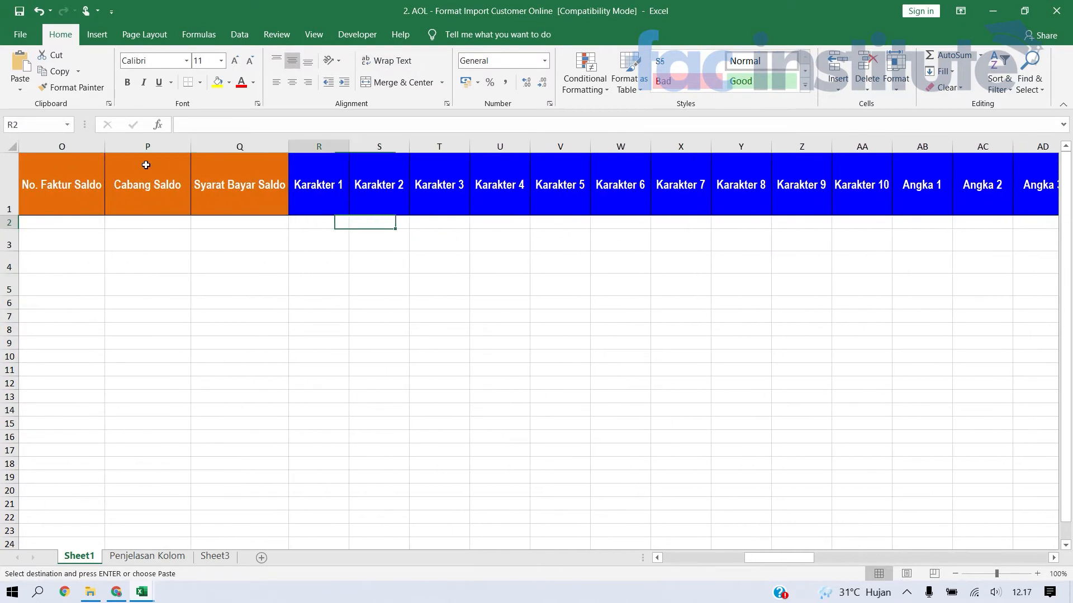
{"action": "key", "text": "Up"}
{"action": "key", "text": "Right"}
{"action": "key", "text": "Right"}
{"action": "key", "text": "Right"}
{"action": "key", "text": "Right"}
{"action": "key", "text": "Right"}
{"action": "key", "text": "Right"}
{"action": "key", "text": "Right"}
{"action": "key", "text": "Right"}
{"action": "key", "text": "Right"}
{"action": "key", "text": "Right"}
{"action": "key", "text": "Right"}
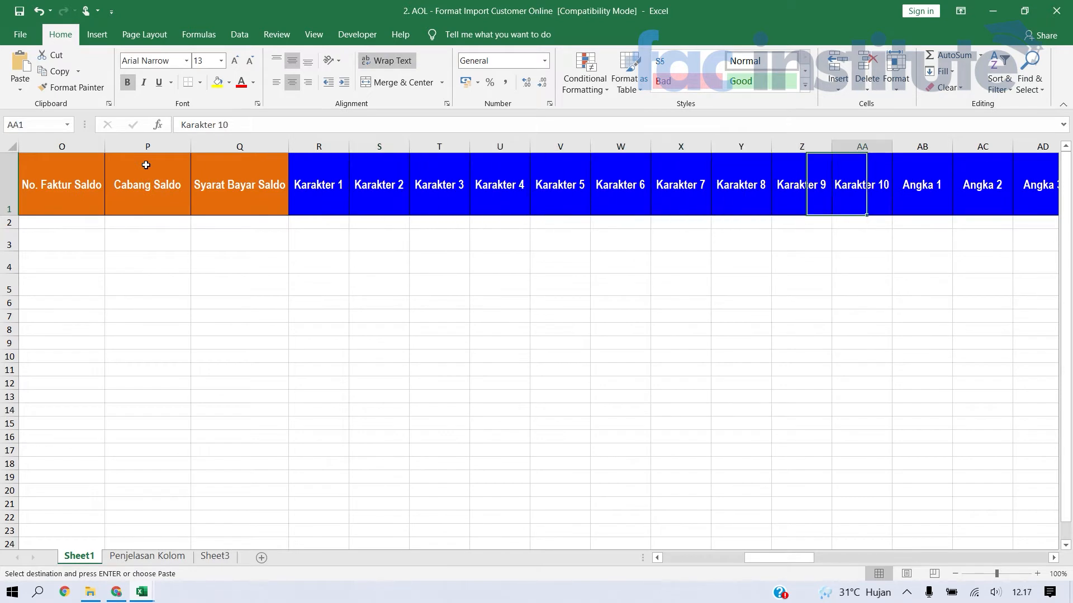
{"action": "key", "text": "Right"}
{"action": "key", "text": "Right"}
{"action": "key", "text": "Right"}
{"action": "key", "text": "Right"}
{"action": "key", "text": "Right"}
{"action": "key", "text": "Right"}
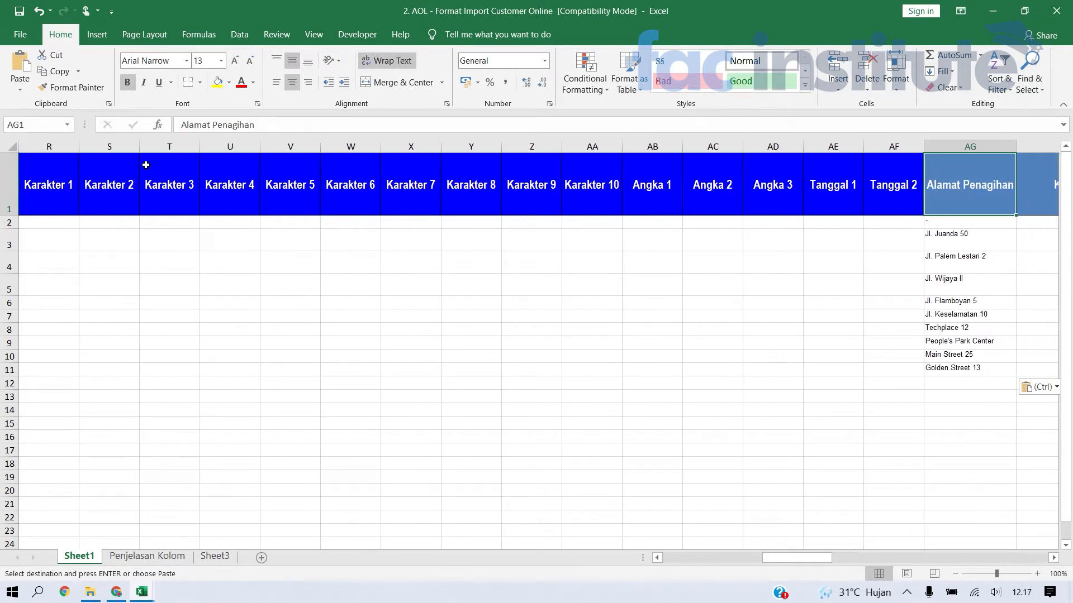
{"action": "key", "text": "Left"}
{"action": "key", "text": "Left"}
{"action": "key", "text": "Left"}
{"action": "key", "text": "Left"}
{"action": "key", "text": "Left"}
{"action": "key", "text": "Left"}
{"action": "key", "text": "Left"}
{"action": "key", "text": "Left"}
{"action": "key", "text": "Left"}
{"action": "key", "text": "Left"}
{"action": "key", "text": "Left"}
{"action": "key", "text": "Left"}
{"action": "key", "text": "Left"}
{"action": "key", "text": "Left"}
{"action": "key", "text": "Left"}
{"action": "key", "text": "Left"}
{"action": "key", "text": "Left"}
{"action": "key", "text": "Left"}
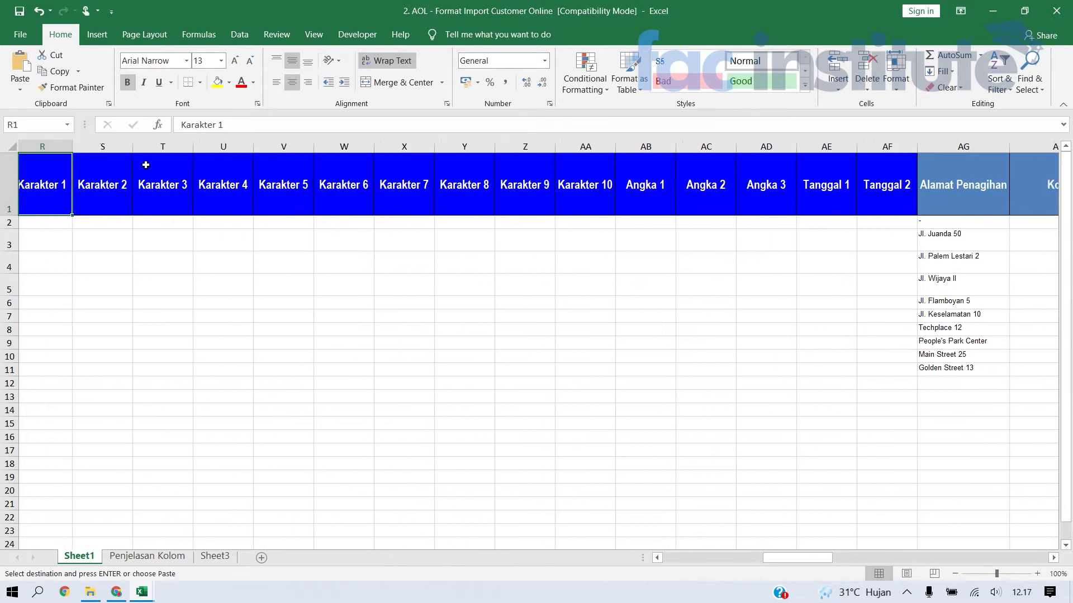
Step: Delete the unused columns R to AF, from Karakter 1 through Tanggal 2, from the import format
{"action": "key", "text": "Right"}
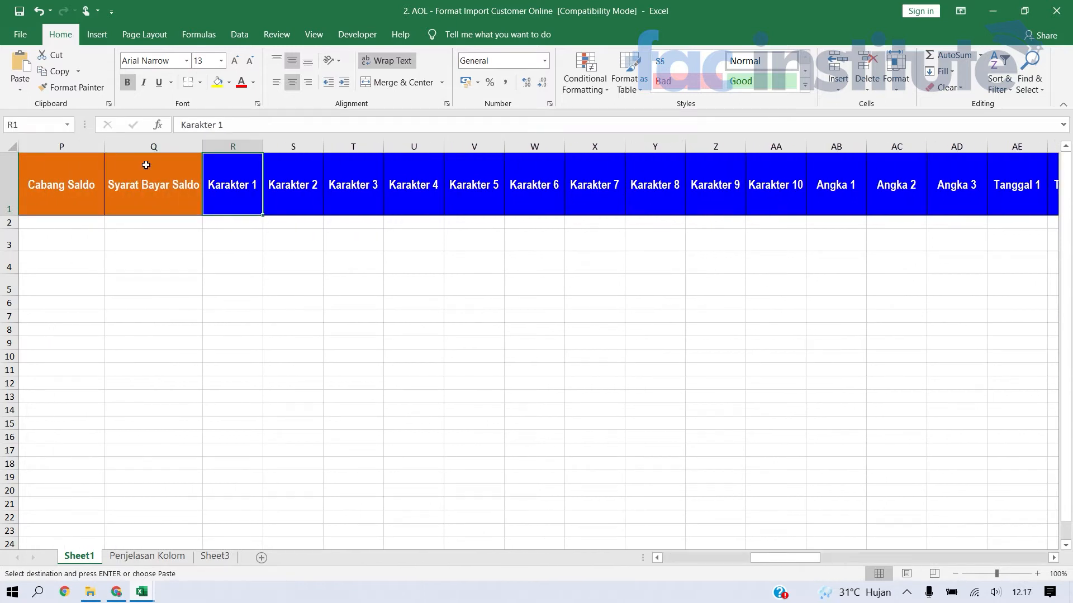
{"action": "key", "text": "ctrl+shift+Down"}
{"action": "key", "text": "shift+Right"}
{"action": "key", "text": "shift+Right"}
{"action": "key", "text": "shift+Right"}
{"action": "key", "text": "shift+Right"}
{"action": "key", "text": "shift+Right"}
{"action": "key", "text": "shift+Right"}
{"action": "key", "text": "shift+Right"}
{"action": "key", "text": "shift+Right"}
{"action": "key", "text": "shift+Right"}
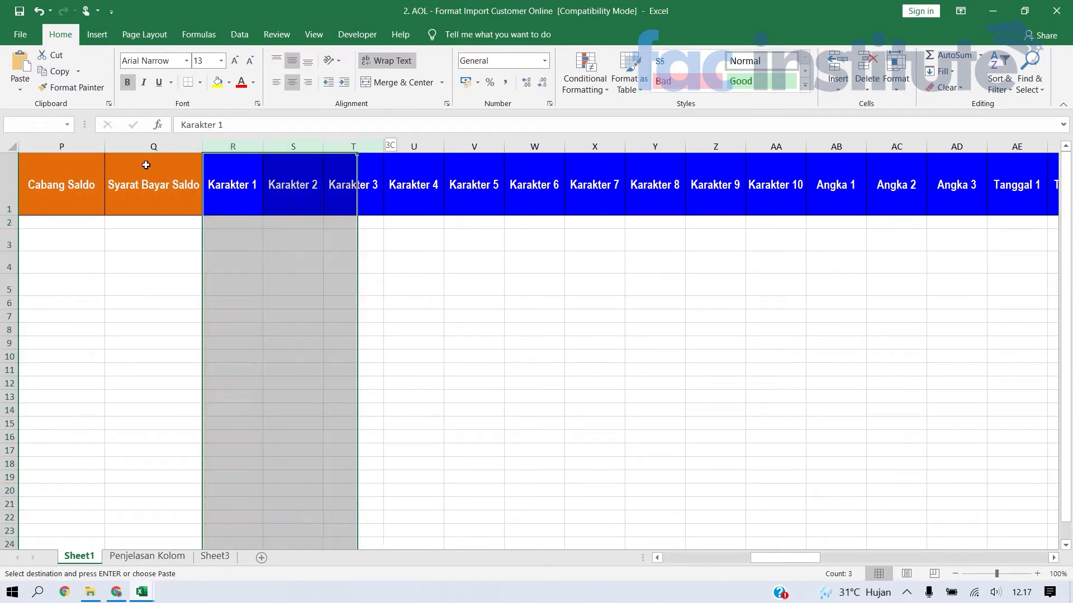
{"action": "key", "text": "shift+Right"}
{"action": "key", "text": "shift+Right"}
{"action": "key", "text": "shift+Right"}
{"action": "key", "text": "shift+Right"}
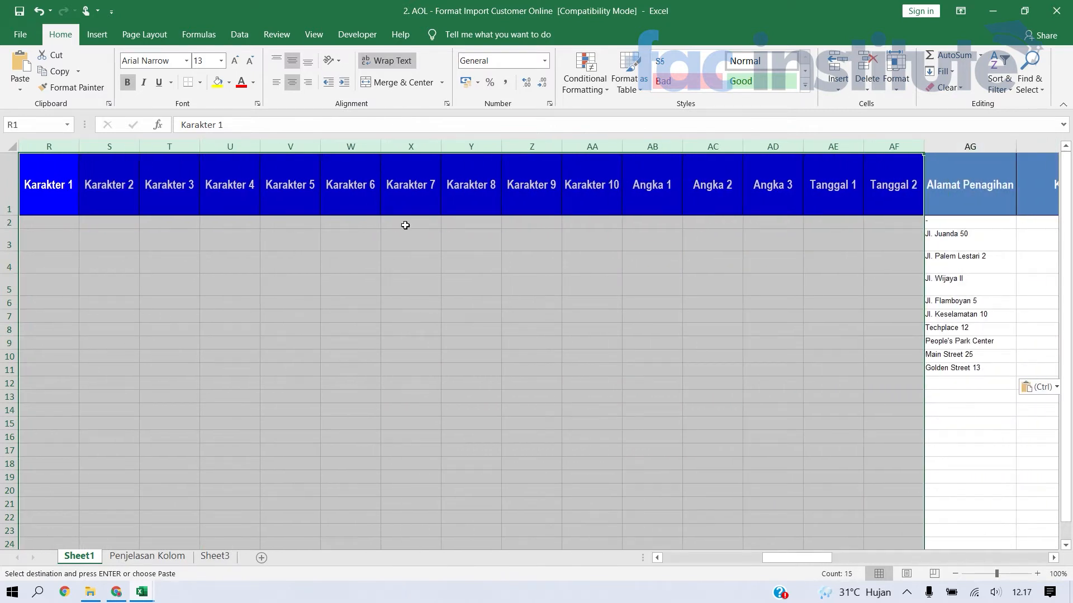
{"action": "right_click", "coordinate": [405, 225]}
{"action": "left_click", "coordinate": [445, 342]}
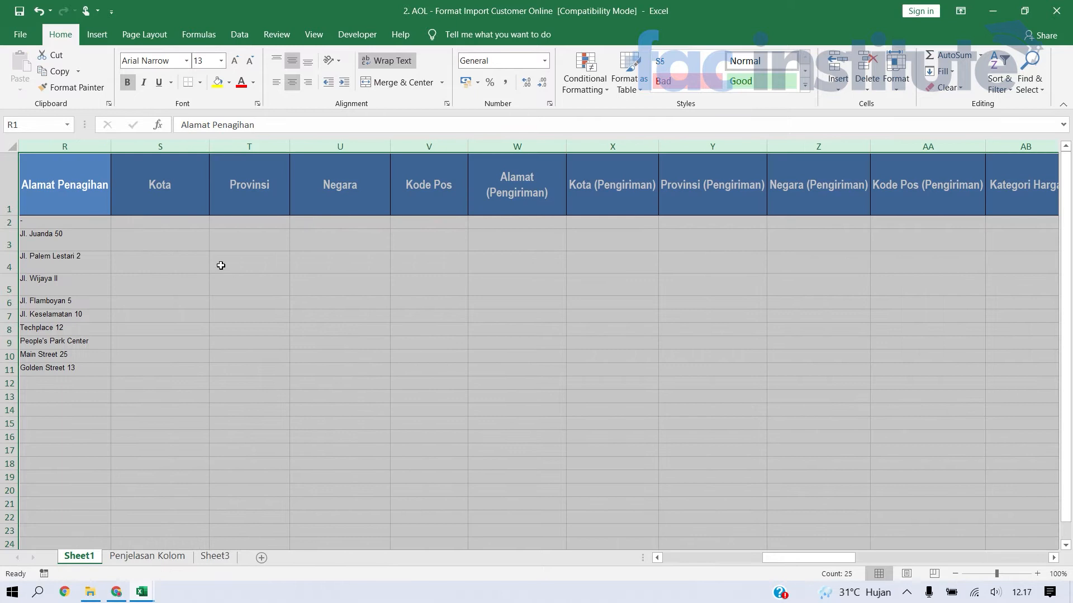
Step: Copy the Kota values D2:D11 from the 2. PELANGGAN workbook into the import format's Kota column, starting at S2
{"action": "left_click", "coordinate": [158, 247]}
{"action": "key", "text": "Left"}
{"action": "scroll", "coordinate": [157, 249], "scroll_direction": "left", "scroll_amount": 3}
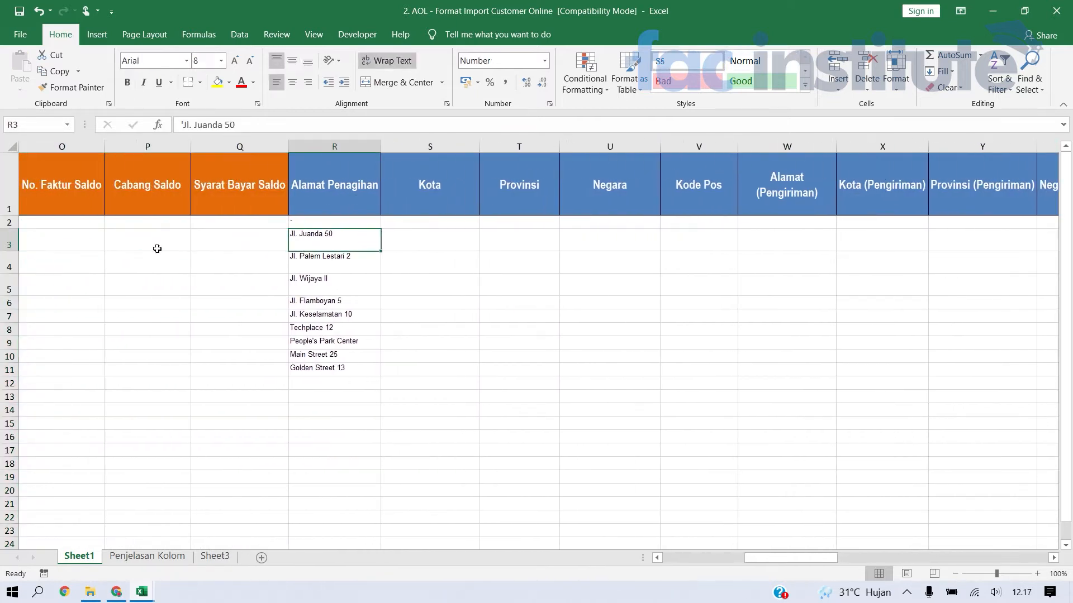
{"action": "key", "text": "alt+Tab"}
{"action": "key", "text": "Right"}
{"action": "key", "text": "ctrl+shift+Down"}
{"action": "key", "text": "ctrl+c"}
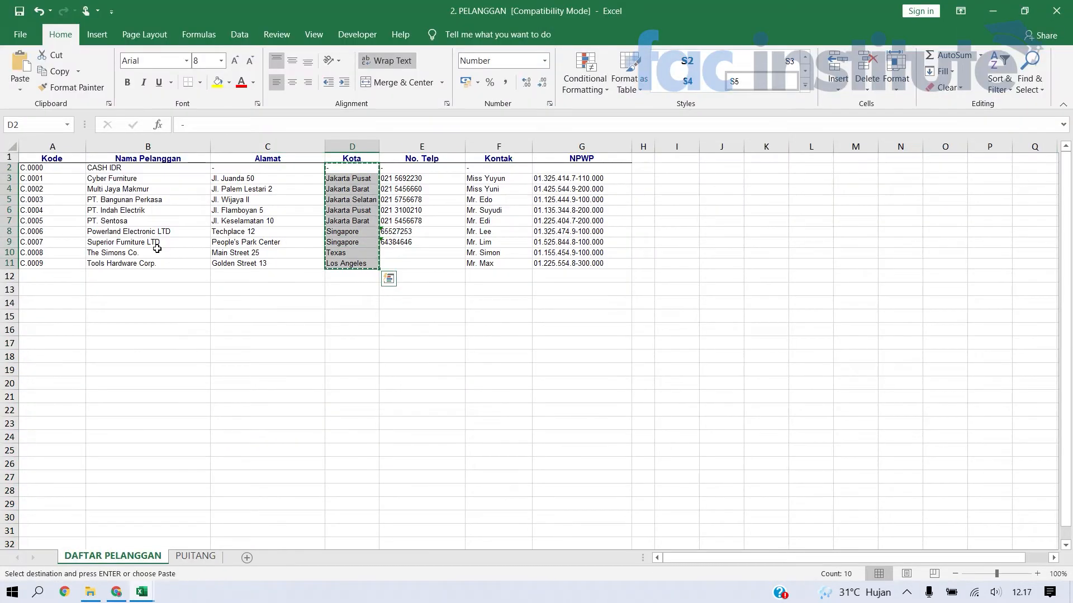
{"action": "key", "text": "alt+Tab"}
{"action": "key", "text": "Up"}
{"action": "key", "text": "Right"}
{"action": "key", "text": "ctrl+v"}
Step: Delete the Provinsi, Negara and Kode Pos columns T to V beside the Kota column
{"action": "key", "text": "Right"}
{"action": "key", "text": "ctrl+shift+Down"}
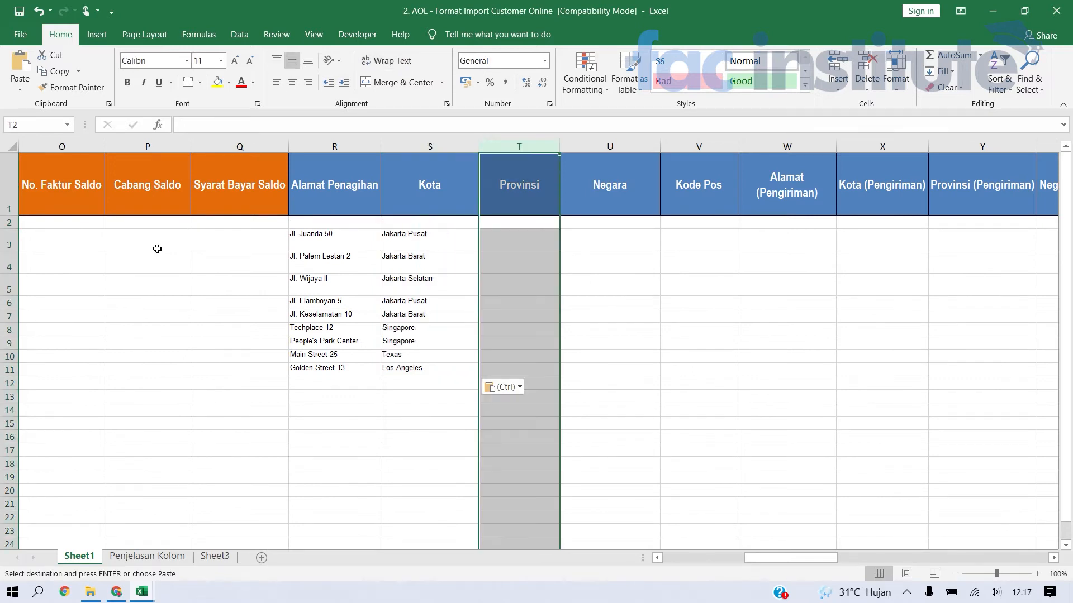
{"action": "key", "text": "shift+Right"}
{"action": "key", "text": "shift+Right"}
{"action": "key", "text": "shift+Right"}
{"action": "key", "text": "shift+Right"}
{"action": "key", "text": "shift+Left"}
{"action": "key", "text": "shift+Left"}
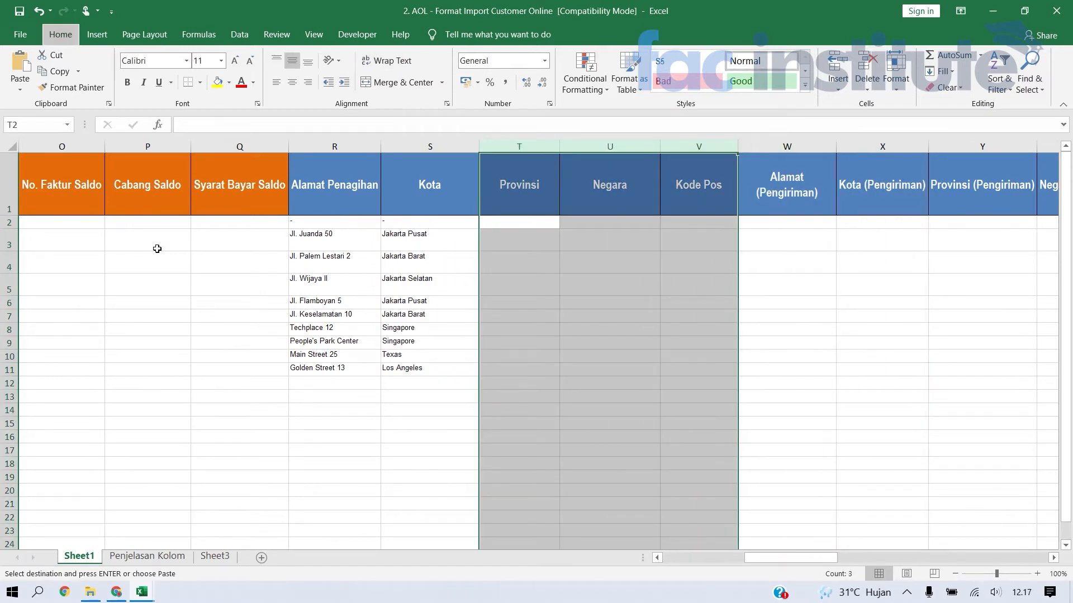
{"action": "key", "text": "ctrl+minus"}
Step: Check the filled Alamat Penagihan and Kota columns and the headers on either side of them
{"action": "key", "text": "Left"}
{"action": "key", "text": "Left"}
{"action": "key", "text": "Up"}
{"action": "key", "text": "Right"}
{"action": "key", "text": "Right"}
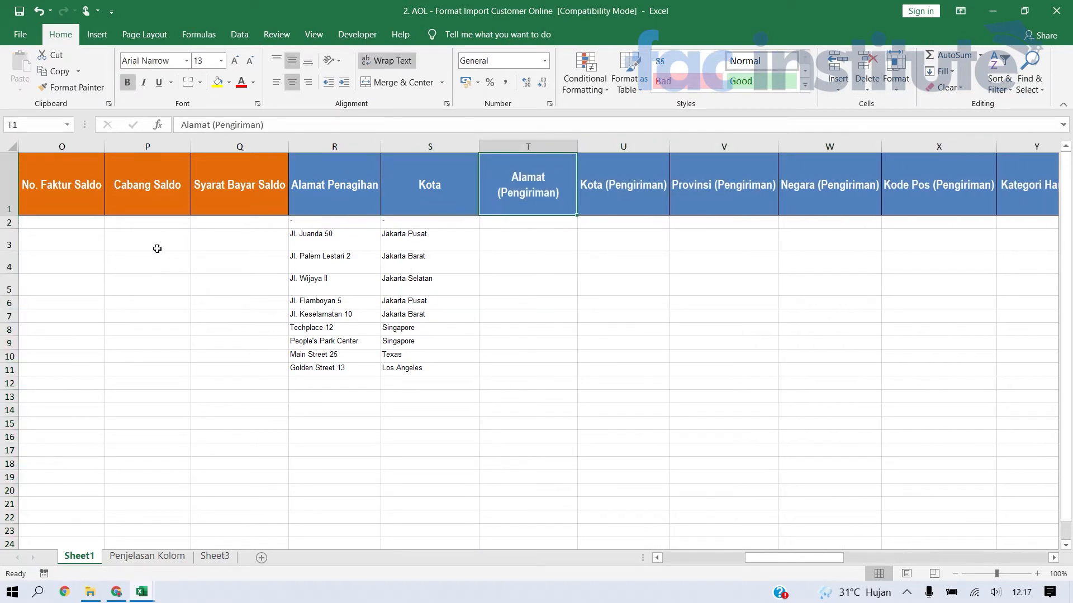
{"action": "key", "text": "Left"}
{"action": "key", "text": "Left"}
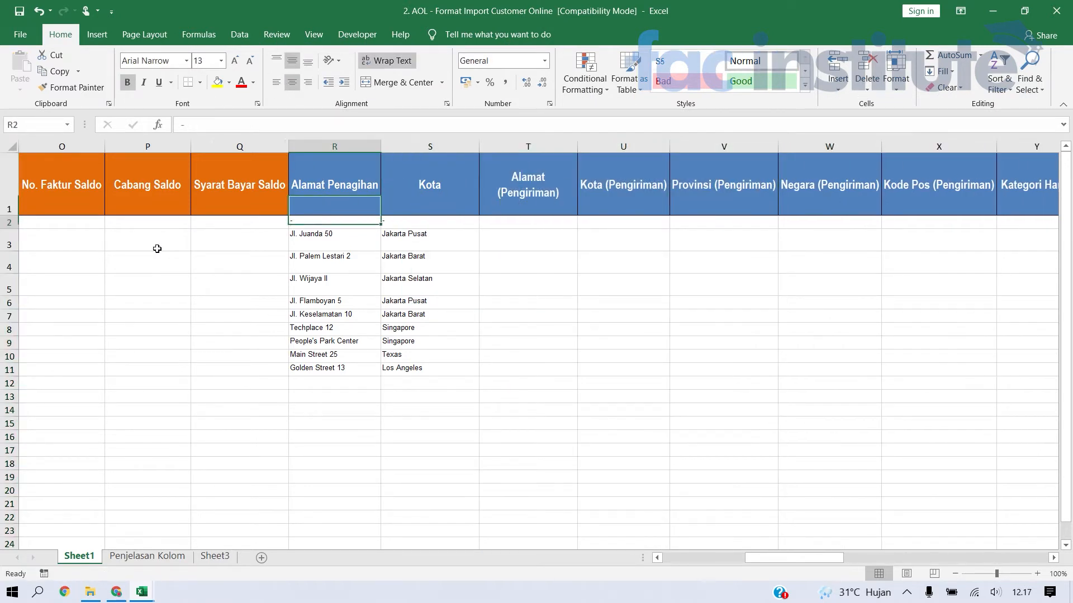
{"action": "key", "text": "Down"}
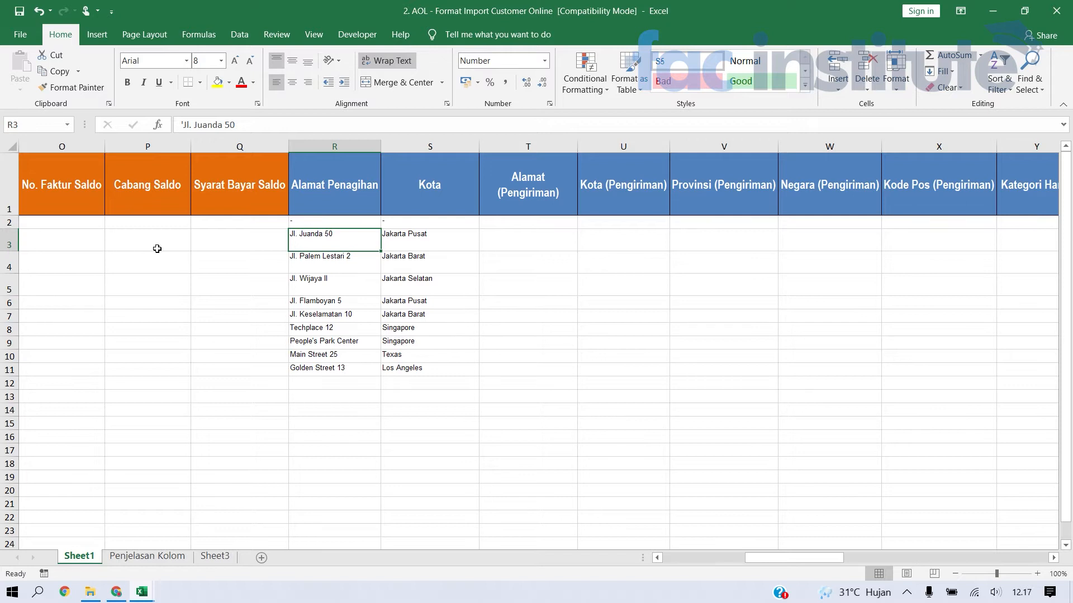
{"action": "key", "text": "ctrl+Left"}
{"action": "key", "text": "ctrl+Right"}
{"action": "key", "text": "Right"}
{"action": "key", "text": "Right"}
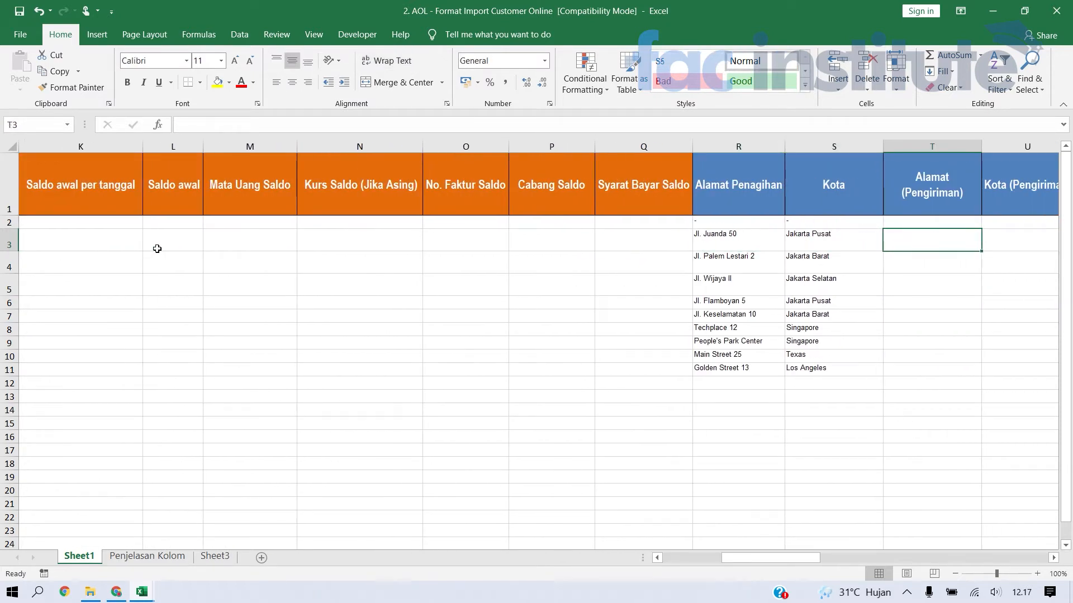
{"action": "scroll", "coordinate": [157, 249], "scroll_direction": "right", "scroll_amount": 1}
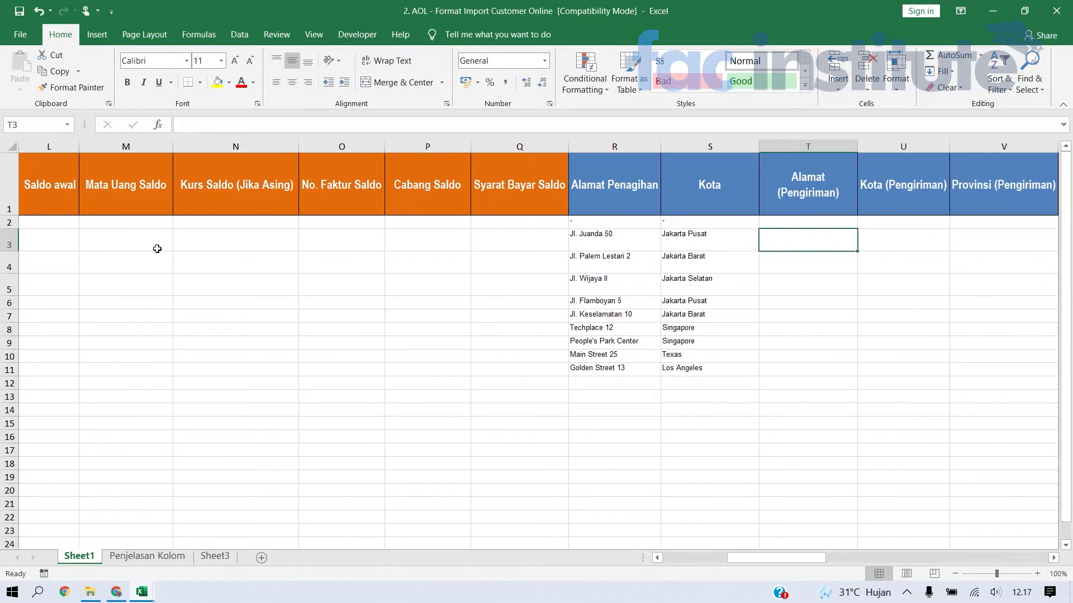
Step: Delete the five shipping columns T to X, from Alamat (Pengiriman) through Kode Pos (Pengiriman)
{"action": "key", "text": "ctrl+space"}
{"action": "key", "text": "shift+Right"}
{"action": "key", "text": "shift+Right"}
{"action": "key", "text": "shift+Right"}
{"action": "key", "text": "shift+Right"}
{"action": "key", "text": "shift+Right"}
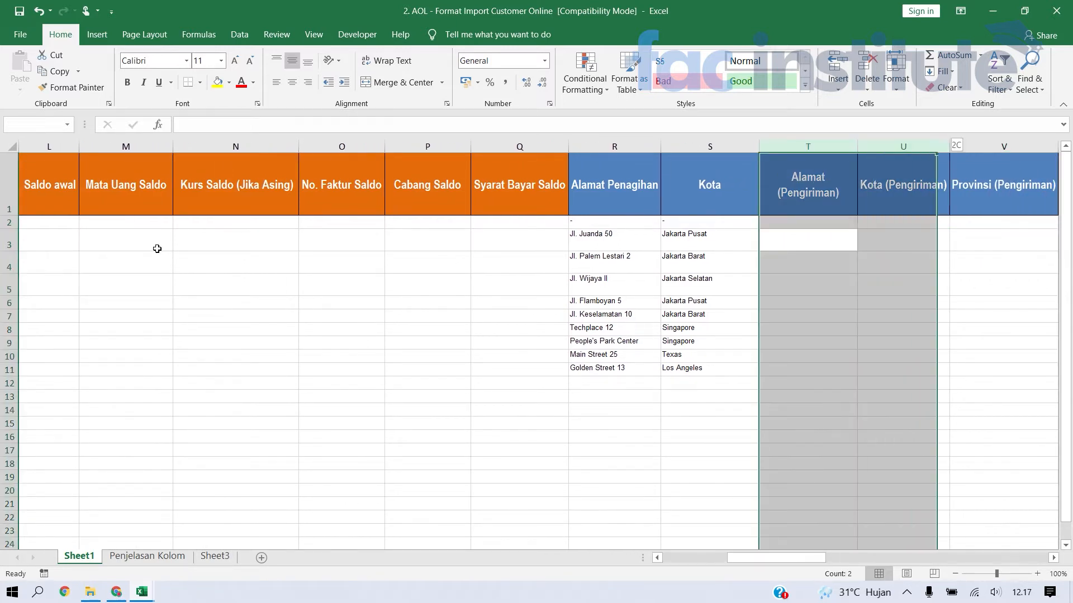
{"action": "key", "text": "shift+Right"}
{"action": "key", "text": "shift+Left"}
{"action": "key", "text": "shift+Left"}
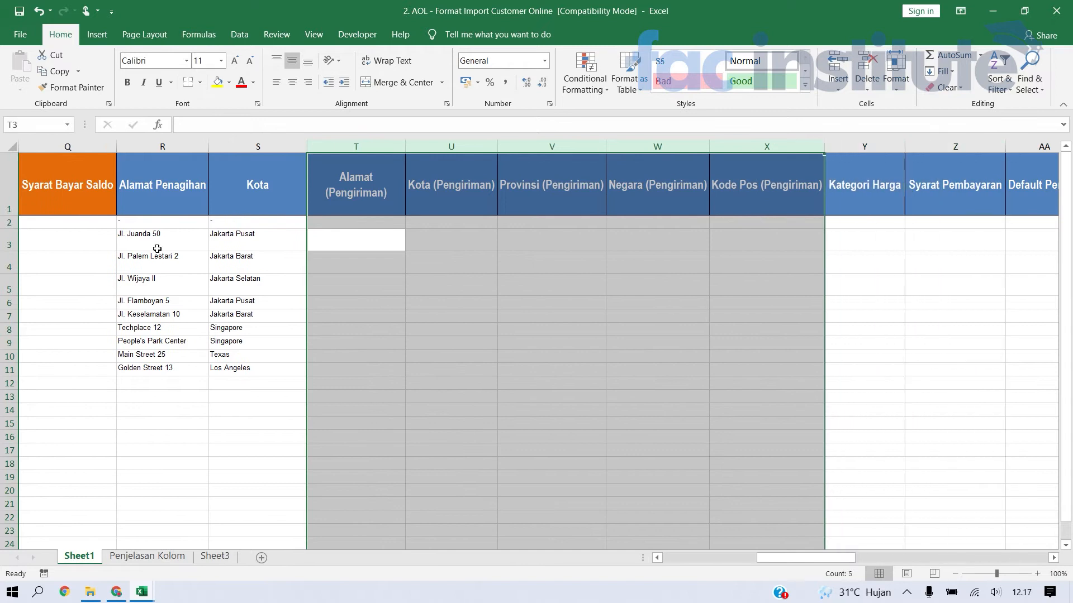
{"action": "key", "text": "ctrl+minus"}
Step: Delete the Kategori Harga column beside the Kota column
{"action": "key", "text": "Left"}
{"action": "key", "text": "Right"}
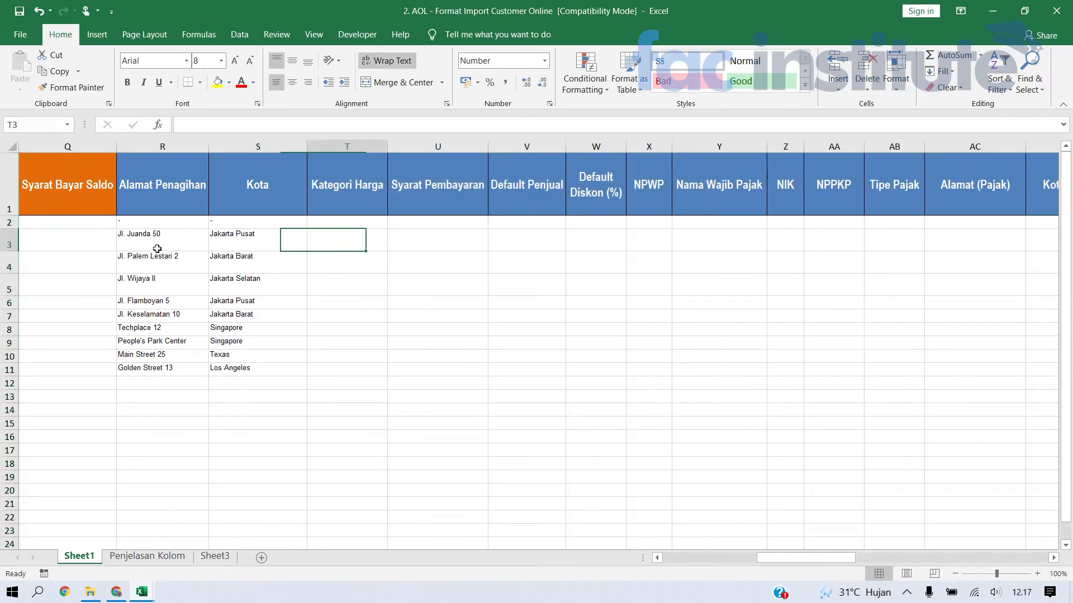
{"action": "key", "text": "ctrl+space"}
{"action": "key", "text": "ctrl+minus"}
Step: Compare with the source workbook's columns and delete Syarat Pembayaran, Default Penjual and Default Diskon (%) from the import format
{"action": "key", "text": "ctrl+Tab"}
{"action": "key", "text": "Right"}
{"action": "key", "text": "Right"}
{"action": "key", "text": "ctrl+Tab"}
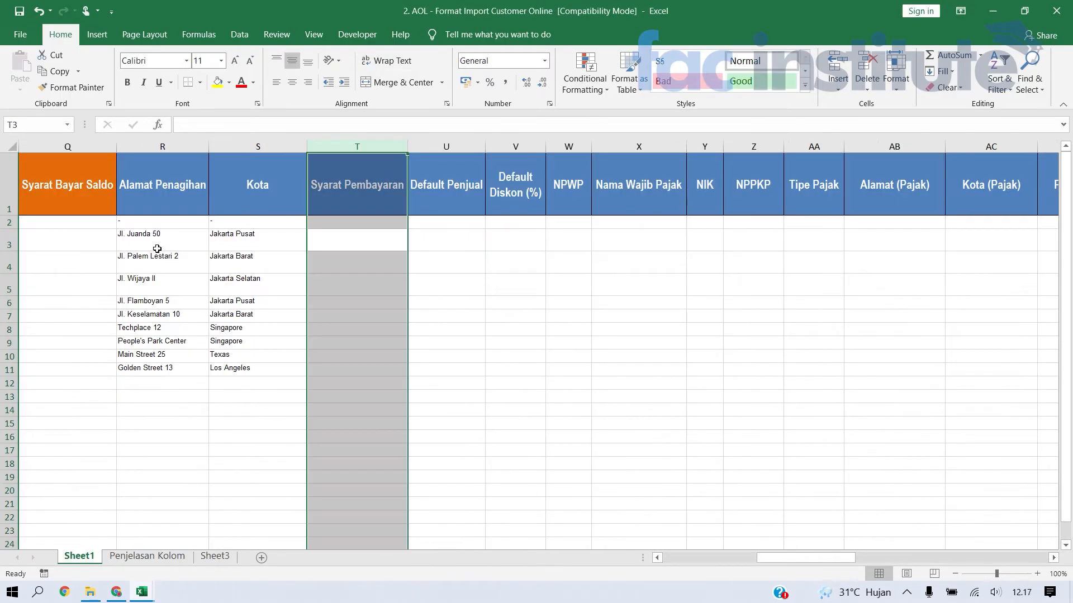
{"action": "key", "text": "shift+Right"}
{"action": "key", "text": "shift+Right"}
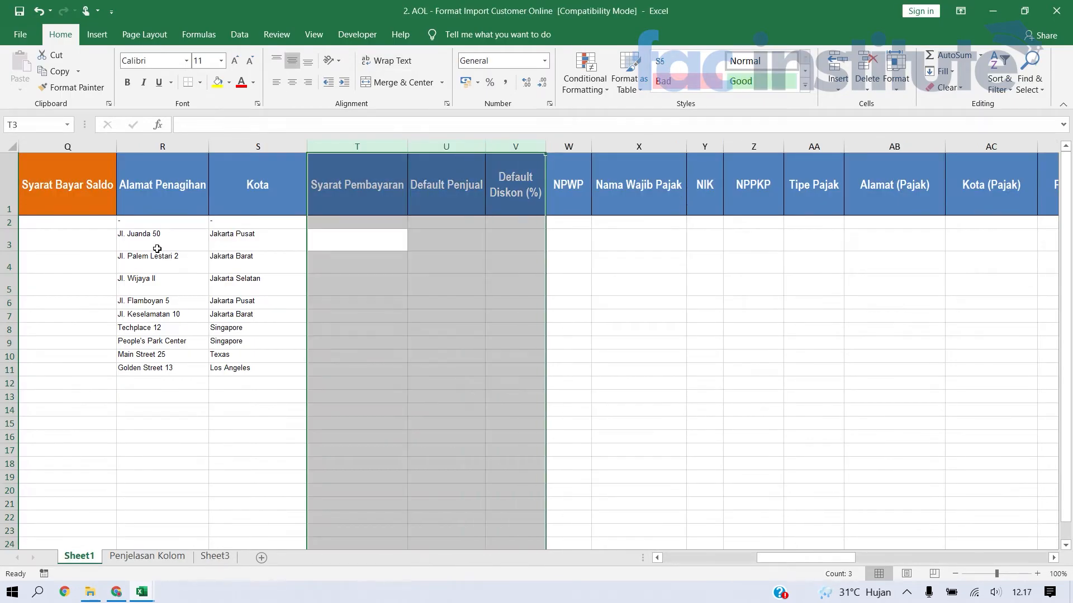
{"action": "key", "text": "ctrl+minus"}
Step: Copy the NPWP values G2:G11 from the 2. PELANGGAN workbook into the import format's NPWP column, starting at T2
{"action": "key", "text": "ctrl+Tab"}
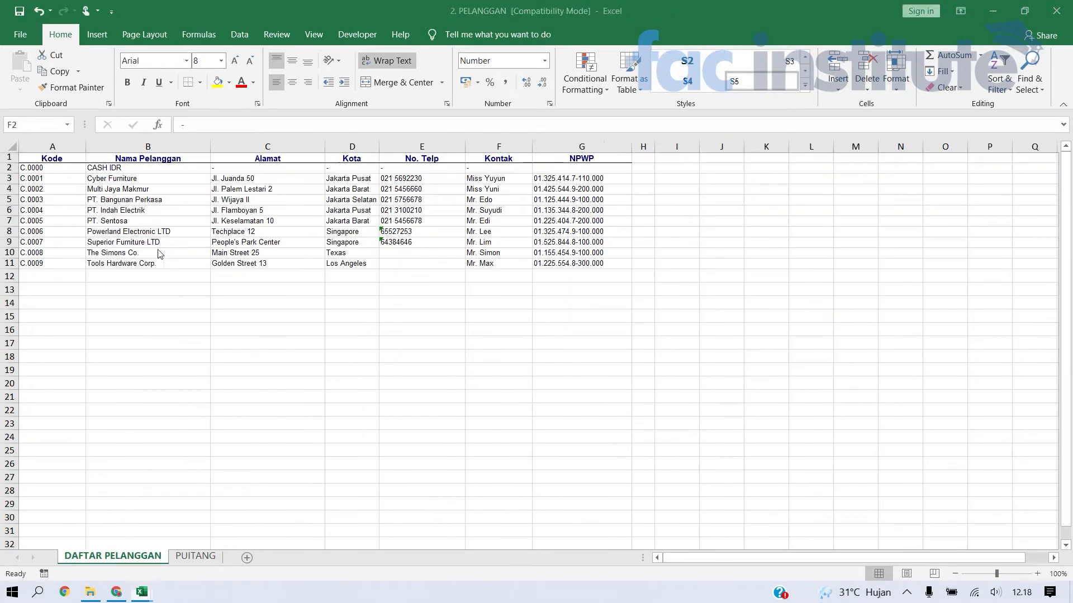
{"action": "key", "text": "Right"}
{"action": "key", "text": "Down"}
{"action": "key", "text": "shift+Down"}
{"action": "key", "text": "shift+Down"}
{"action": "key", "text": "shift+Down"}
{"action": "key", "text": "shift+Down"}
{"action": "key", "text": "shift+Down"}
{"action": "key", "text": "shift+Down"}
{"action": "key", "text": "shift+Down"}
{"action": "key", "text": "shift+Down"}
{"action": "key", "text": "ctrl+c"}
{"action": "key", "text": "ctrl+Tab"}
{"action": "key", "text": "ctrl+v"}
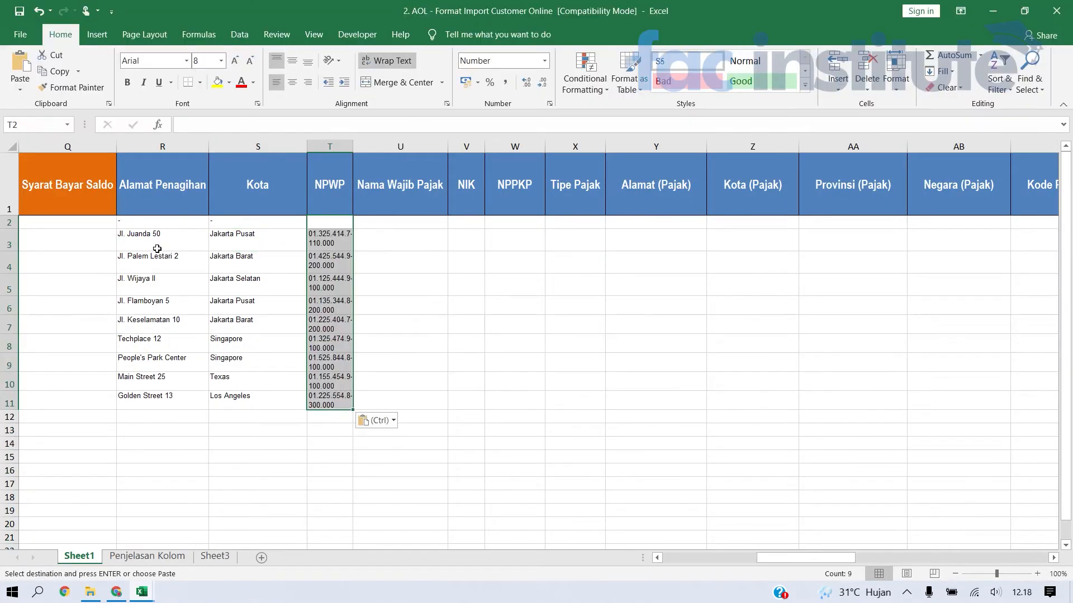
Step: Turn off text wrapping for the pasted NPWP cells and widen column T so each number fits on one line
{"action": "left_click", "coordinate": [383, 62]}
{"action": "left_click_drag", "start_coordinate": [350, 143], "coordinate": [423, 143]}
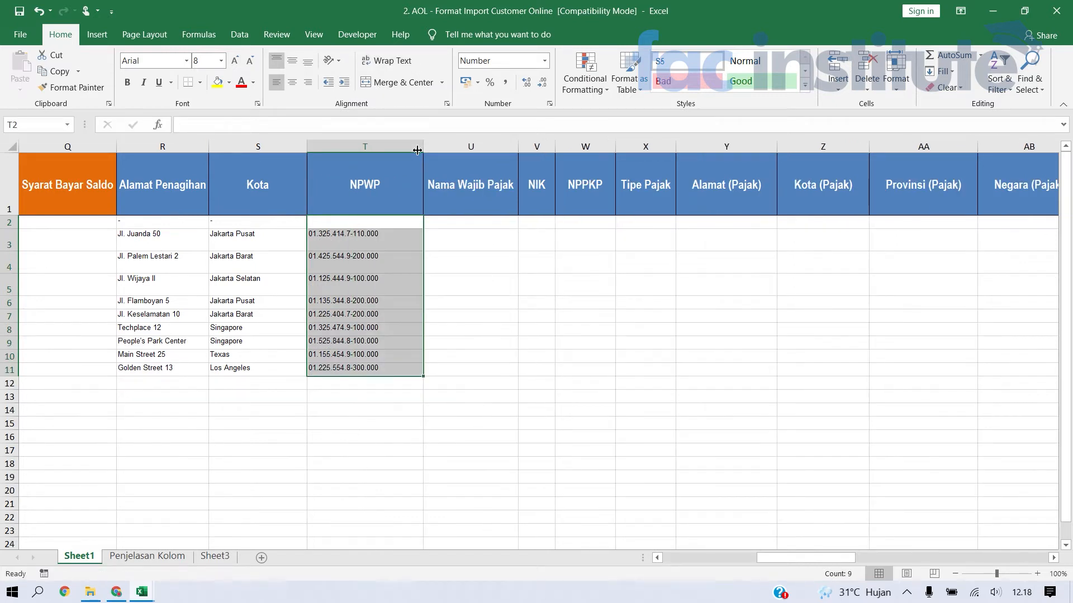
{"action": "left_click", "coordinate": [433, 256]}
{"action": "left_click_drag", "start_coordinate": [400, 246], "coordinate": [362, 377]}
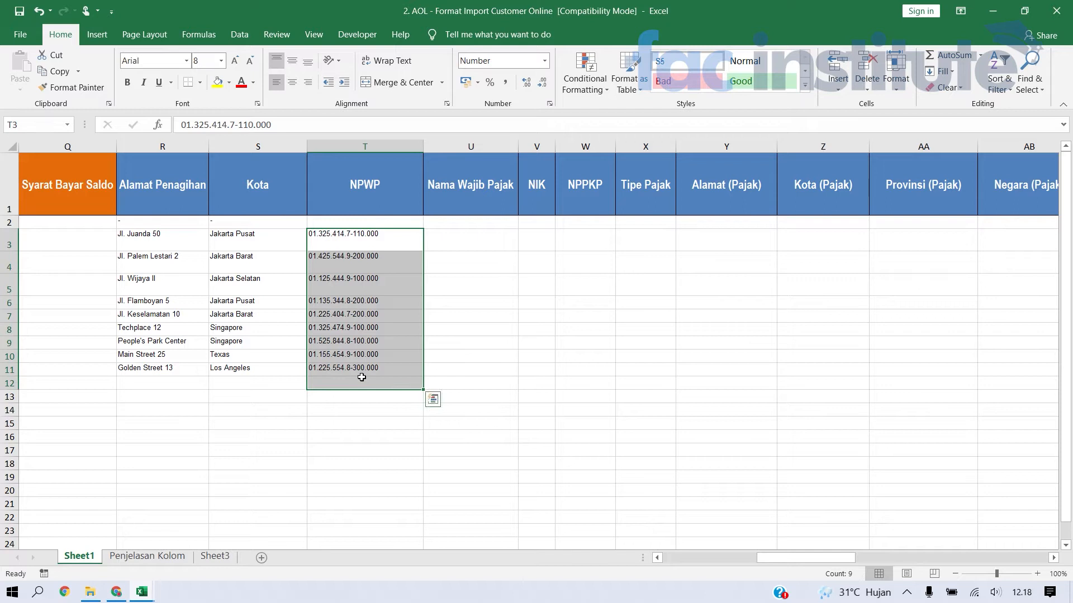
Step: Consult the column explanations on the Penjelasan Kolom sheet and return to cell U2 under Nama Wajib Pajak on Sheet1
{"action": "left_click", "coordinate": [149, 556]}
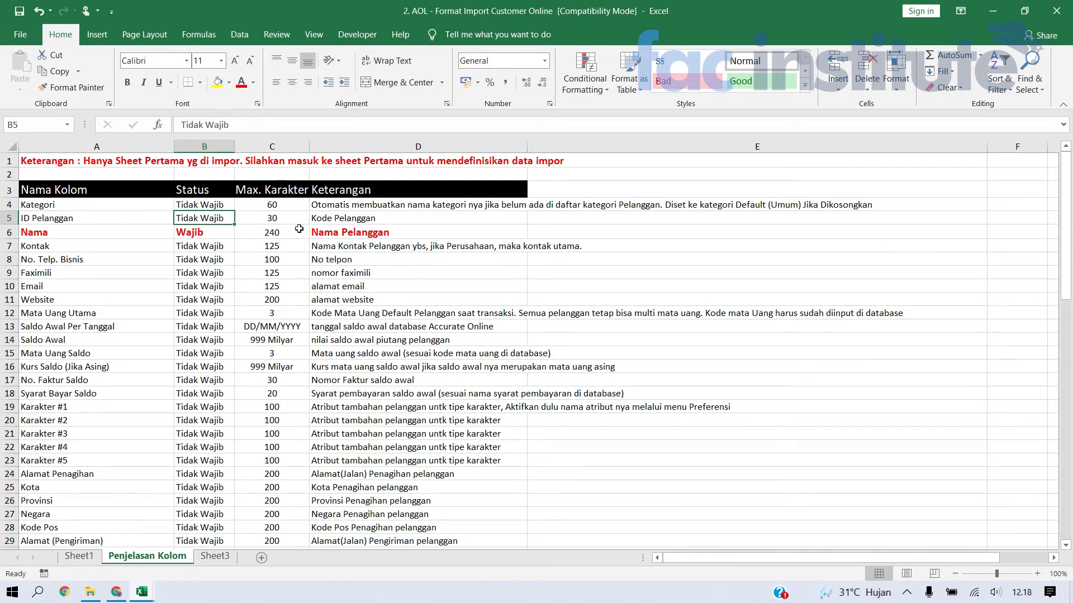
{"action": "left_click", "coordinate": [81, 557]}
{"action": "left_click", "coordinate": [498, 261]}
{"action": "key", "text": "Left"}
{"action": "key", "text": "Left"}
{"action": "key", "text": "Right"}
{"action": "key", "text": "Right"}
{"action": "key", "text": "Up"}
{"action": "key", "text": "Up"}
{"action": "key", "text": "Up"}
{"action": "key", "text": "Down"}
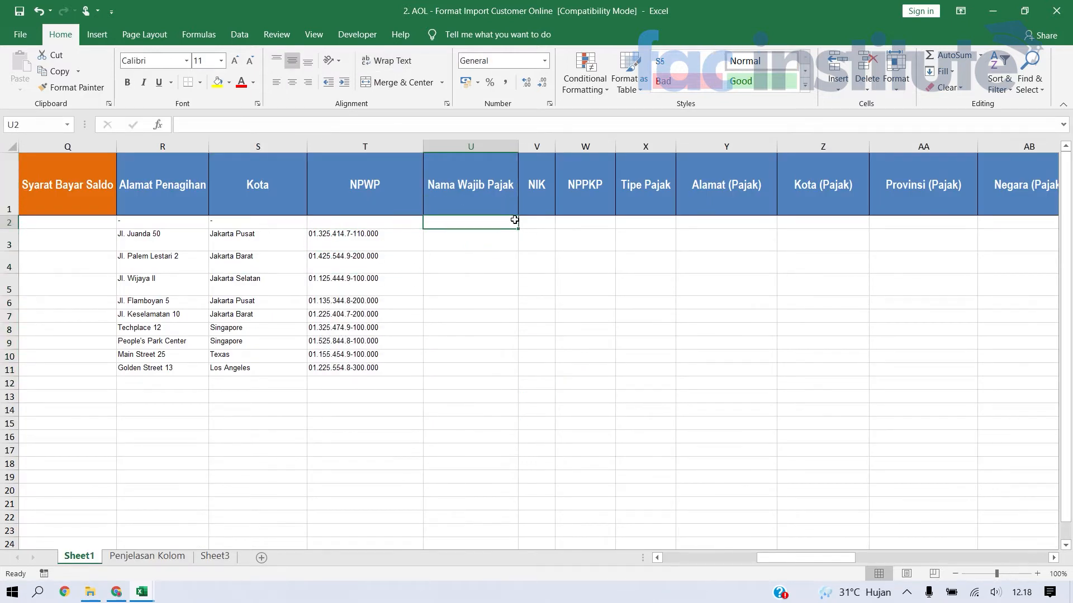
Step: Review the import format's row 3 from the NPWP column back to Nama and across again to Nama Wajib Pajak
{"action": "key", "text": "Up"}
{"action": "key", "text": "Down"}
{"action": "key", "text": "Up"}
{"action": "key", "text": "Down"}
{"action": "key", "text": "Down"}
{"action": "key", "text": "Left"}
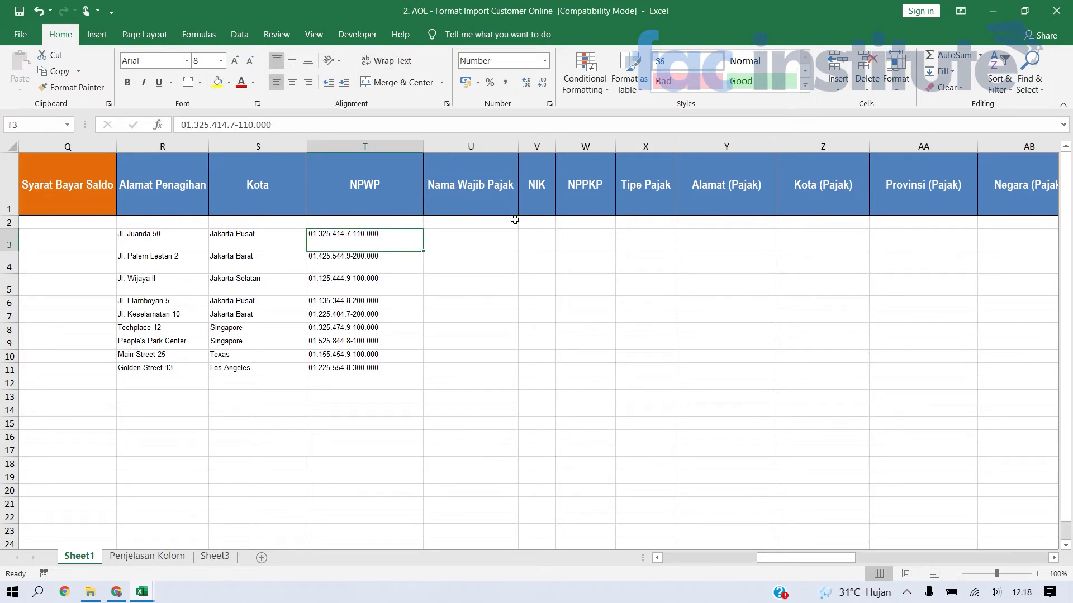
{"action": "key", "text": "ctrl+Left"}
{"action": "key", "text": "ctrl+Left"}
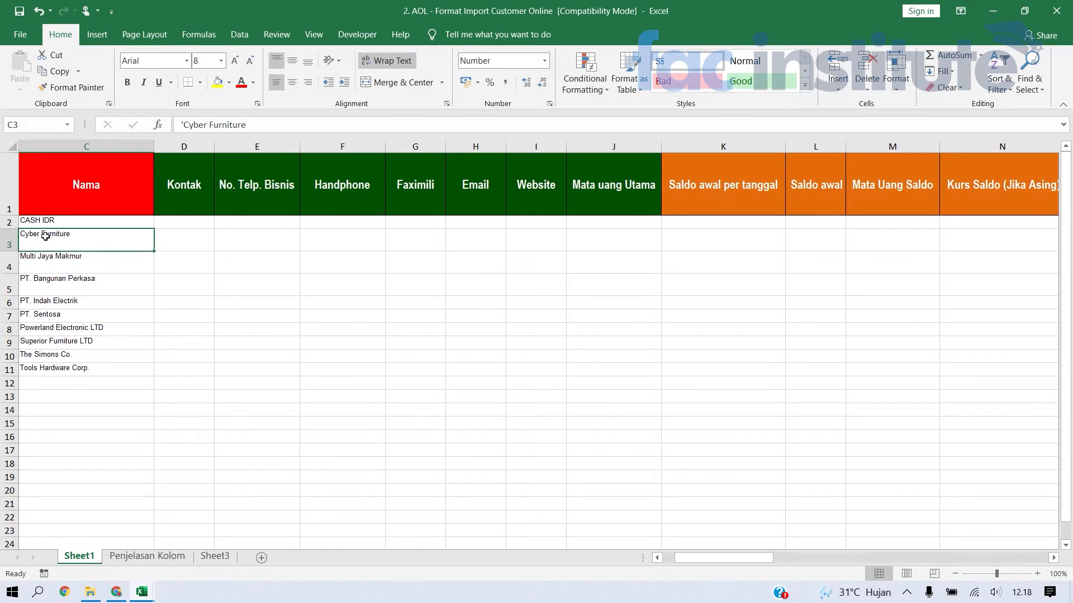
{"action": "key", "text": "Right"}
{"action": "key", "text": "Right"}
{"action": "key", "text": "Right"}
{"action": "key", "text": "Right"}
{"action": "key", "text": "Right"}
{"action": "key", "text": "Right"}
{"action": "key", "text": "Right"}
{"action": "key", "text": "Right"}
{"action": "key", "text": "Right"}
{"action": "key", "text": "Right"}
{"action": "key", "text": "Right"}
{"action": "key", "text": "Right"}
{"action": "key", "text": "Right"}
{"action": "key", "text": "Right"}
{"action": "key", "text": "Right"}
{"action": "key", "text": "Right"}
{"action": "key", "text": "Right"}
{"action": "key", "text": "Right"}
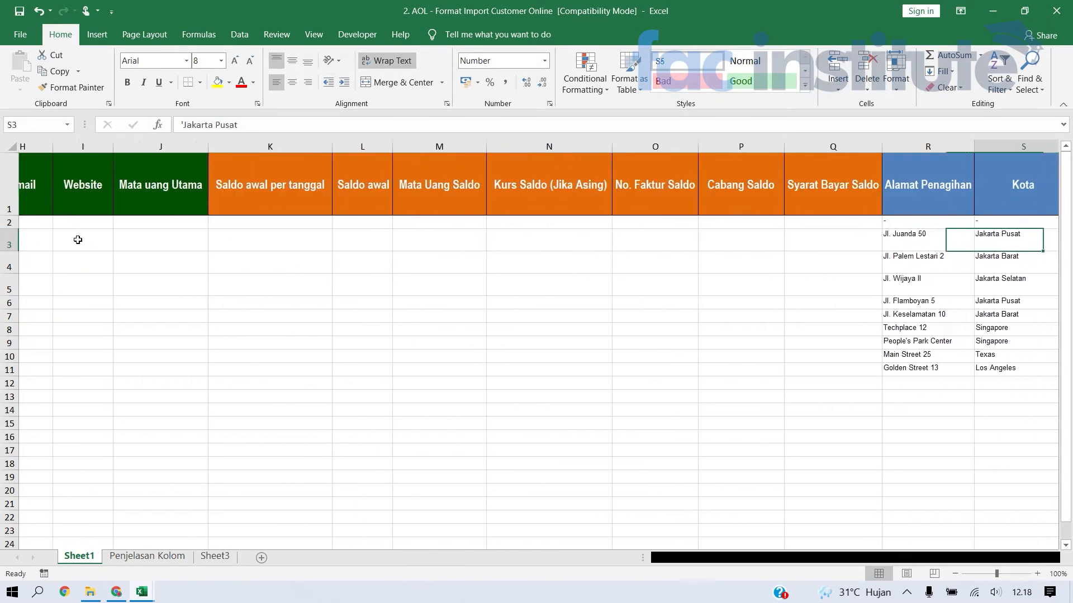
Step: Delete the Nama Wajib Pajak, NIK, NPPKP and Tipe Pajak columns from the import format
{"action": "key", "text": "ctrl+space"}
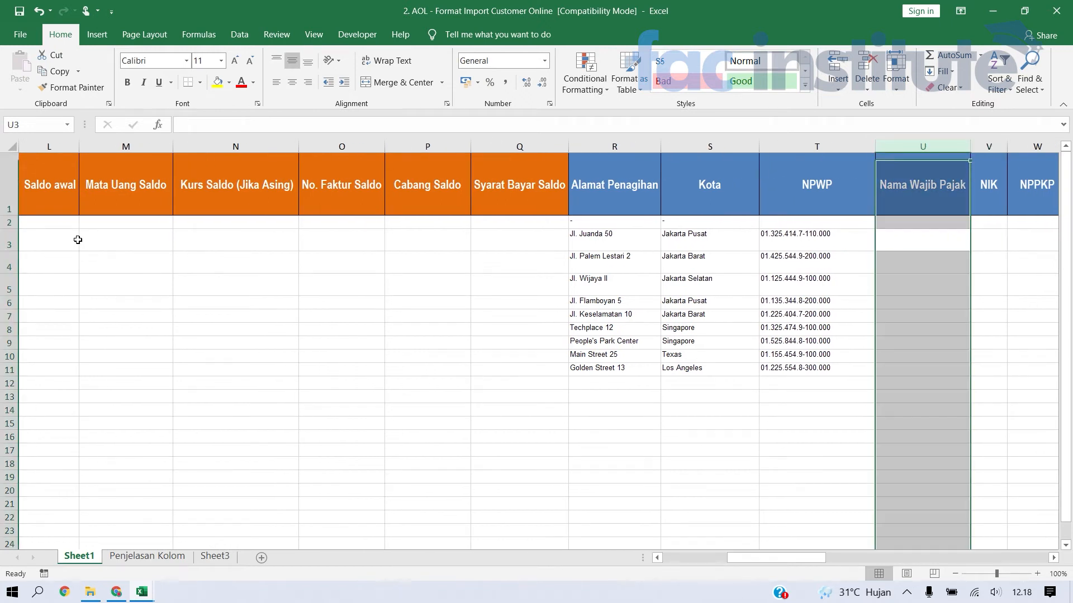
{"action": "key", "text": "shift+Right"}
{"action": "key", "text": "shift+Right"}
{"action": "key", "text": "shift+Right"}
{"action": "key", "text": "shift+Right"}
{"action": "key", "text": "shift+Right"}
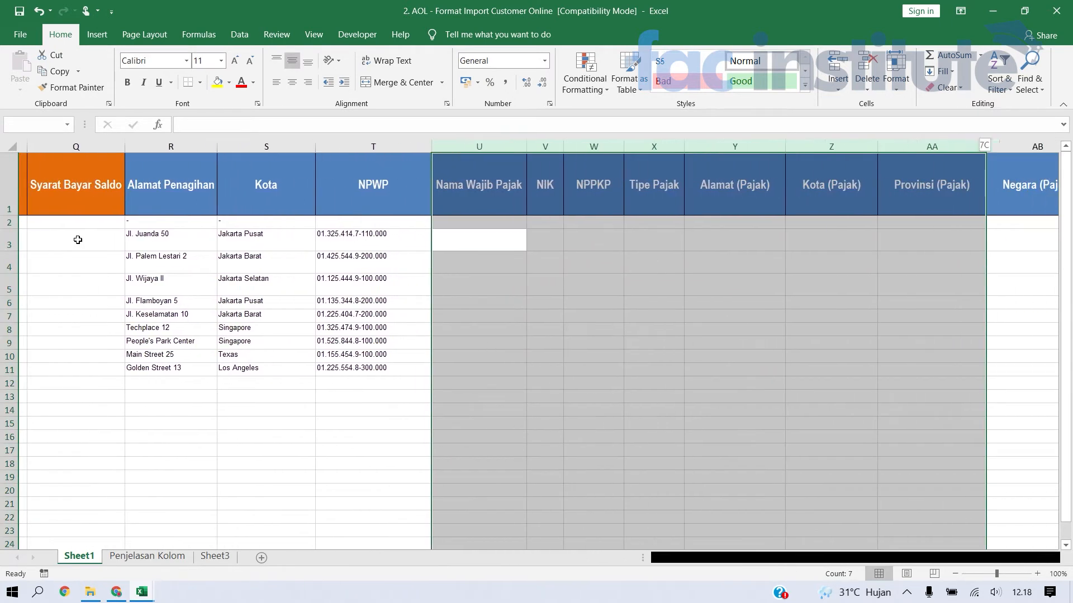
{"action": "key", "text": "shift+Left"}
{"action": "key", "text": "shift+Left"}
{"action": "key", "text": "shift+Left"}
{"action": "key", "text": "shift+Right"}
{"action": "key", "text": "alt"}
{"action": "key", "text": "h"}
{"action": "key", "text": "d"}
{"action": "key", "text": "c"}
Step: Compare the tax address columns starting at Alamat (Pajak) with the filled Alamat Penagihan, Kota and NPWP columns
{"action": "key", "text": "Left"}
{"action": "key", "text": "Left"}
{"action": "key", "text": "Right"}
{"action": "key", "text": "Right"}
{"action": "key", "text": "Right"}
{"action": "key", "text": "Left"}
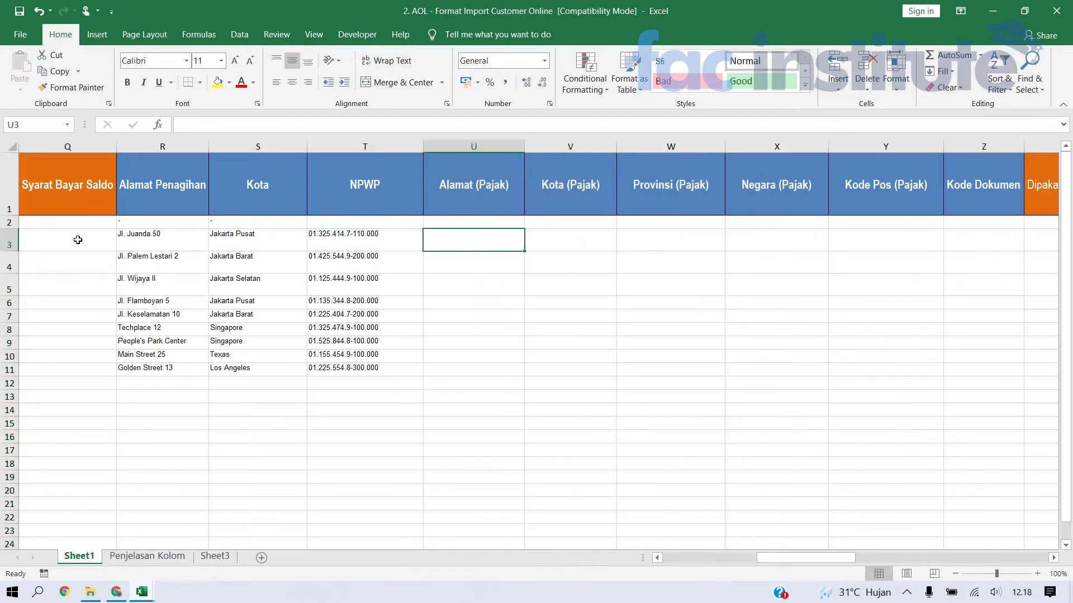
{"action": "key", "text": "Up"}
{"action": "key", "text": "Up"}
{"action": "key", "text": "Left"}
{"action": "key", "text": "Right"}
{"action": "key", "text": "Right"}
{"action": "key", "text": "Right"}
{"action": "key", "text": "Left"}
{"action": "key", "text": "Left"}
{"action": "key", "text": "Right"}
{"action": "key", "text": "Left"}
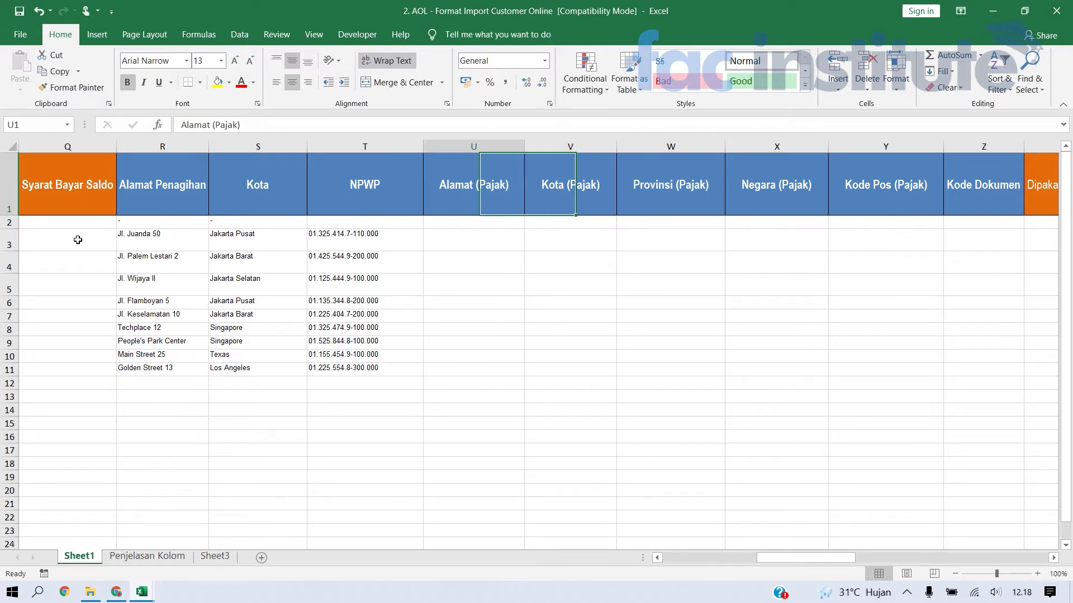
{"action": "key", "text": "Right"}
{"action": "key", "text": "Left"}
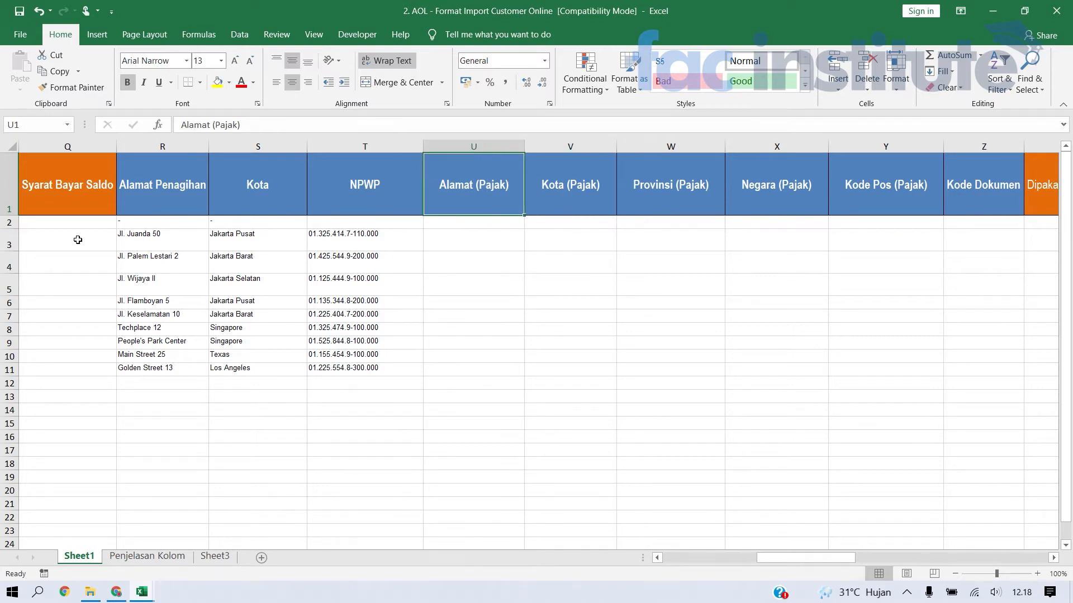
{"action": "key", "text": "Down"}
{"action": "key", "text": "Left"}
{"action": "key", "text": "Down"}
{"action": "key", "text": "Left"}
{"action": "key", "text": "Left"}
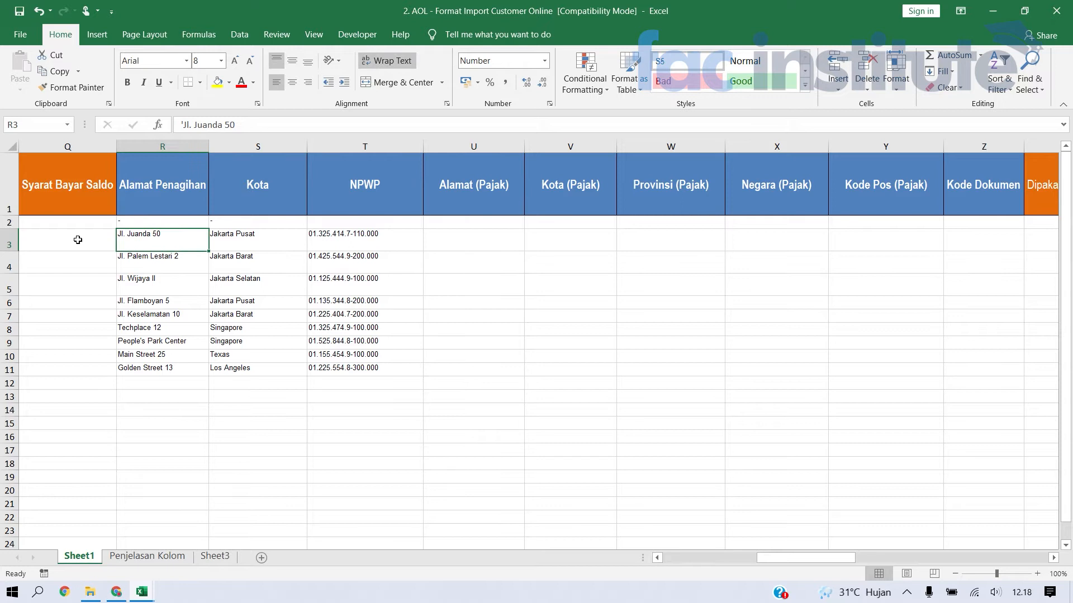
{"action": "key", "text": "Right"}
{"action": "key", "text": "Right"}
{"action": "key", "text": "Right"}
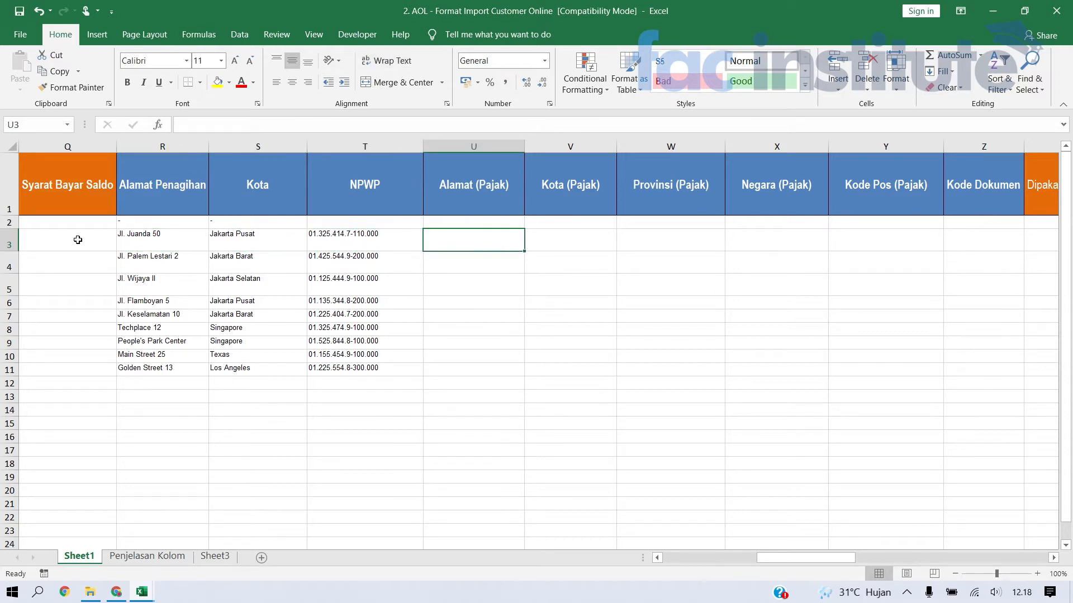
Step: Delete the Alamat, Kota, Provinsi, Negara and Kode Pos (Pajak) columns from the import format
{"action": "key", "text": "ctrl+space"}
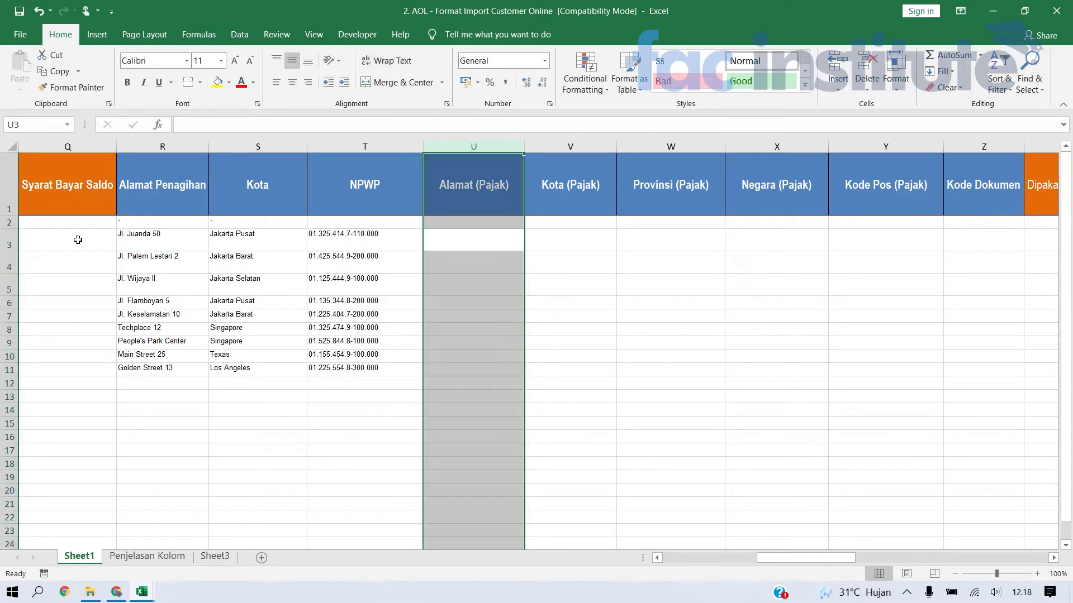
{"action": "key", "text": "shift+Right"}
{"action": "key", "text": "shift+Right"}
{"action": "key", "text": "shift+Right"}
{"action": "key", "text": "shift+Right"}
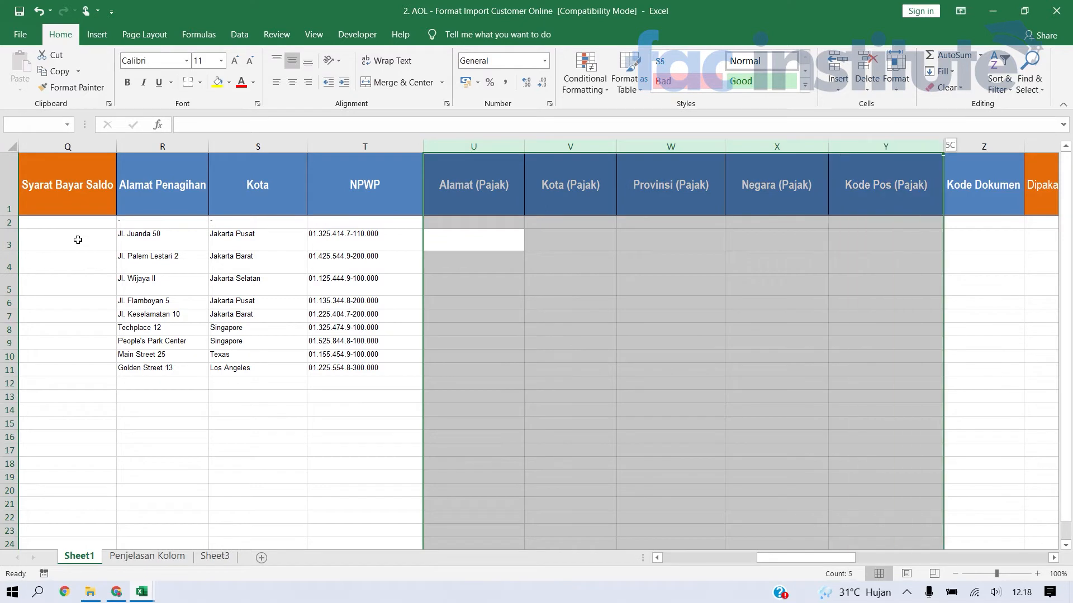
{"action": "key", "text": "ctrl+minus"}
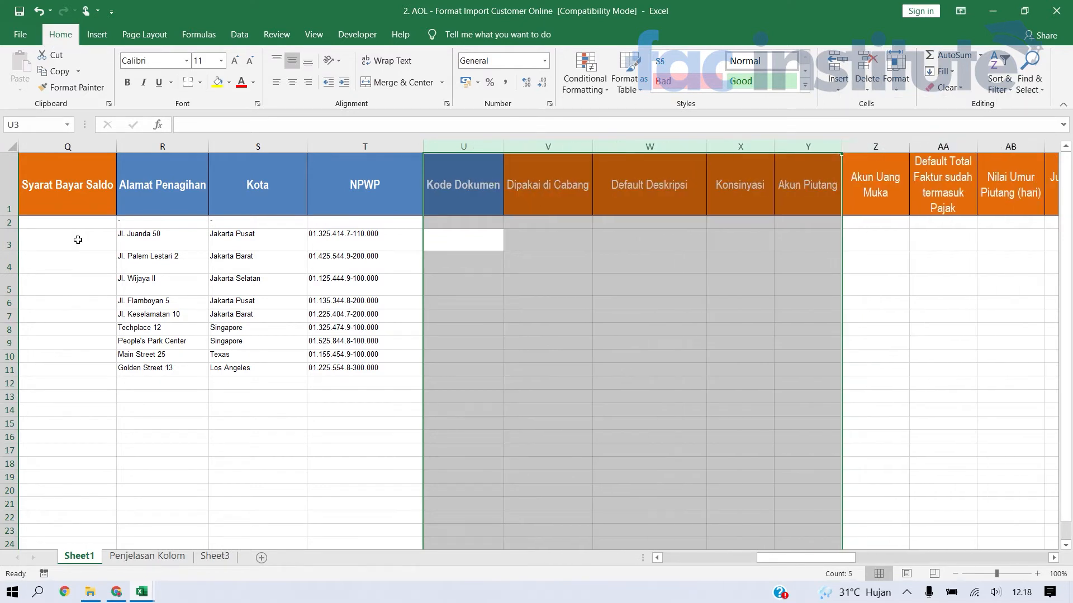
Step: Look through the remaining columns after NPWP, from Kode Dokumen to Catatan
{"action": "key", "text": "Left"}
{"action": "key", "text": "Left"}
{"action": "key", "text": "Right"}
{"action": "key", "text": "Right"}
{"action": "key", "text": "Right"}
{"action": "key", "text": "Right"}
{"action": "key", "text": "Right"}
{"action": "key", "text": "Right"}
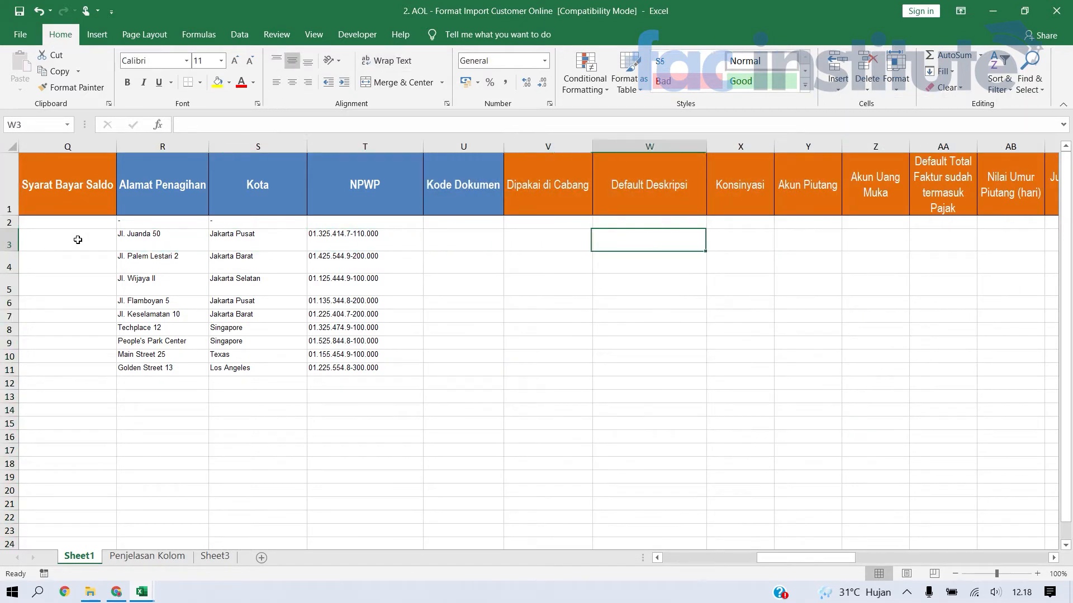
{"action": "key", "text": "Right"}
{"action": "key", "text": "Right"}
{"action": "key", "text": "Right"}
{"action": "key", "text": "Right"}
{"action": "key", "text": "Right"}
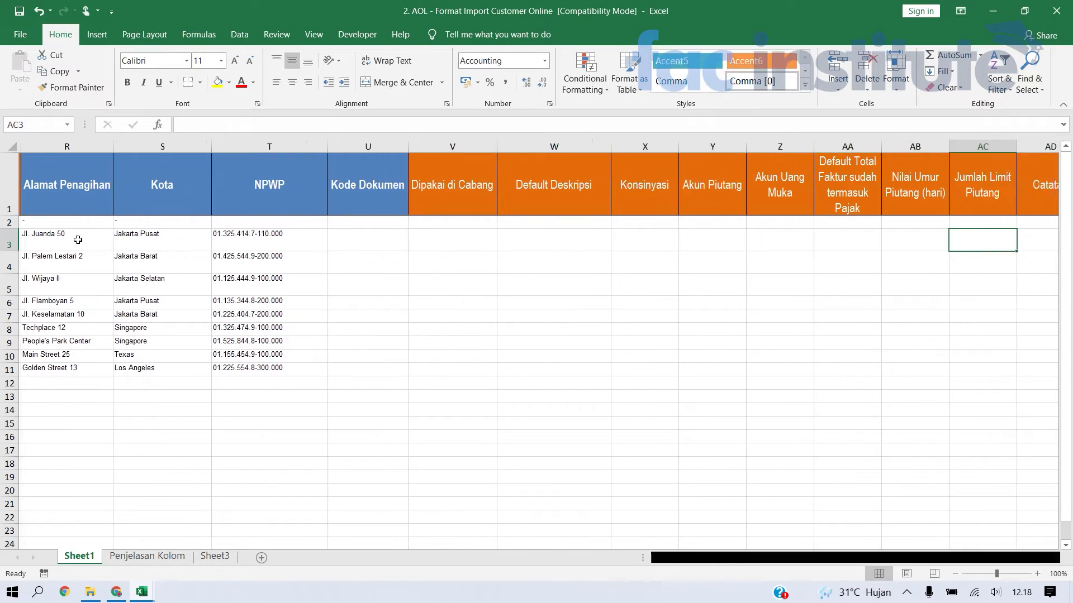
{"action": "key", "text": "Left"}
{"action": "key", "text": "Left"}
{"action": "key", "text": "Left"}
{"action": "key", "text": "Left"}
{"action": "key", "text": "Left"}
{"action": "key", "text": "Left"}
{"action": "key", "text": "Left"}
{"action": "key", "text": "Left"}
{"action": "key", "text": "Left"}
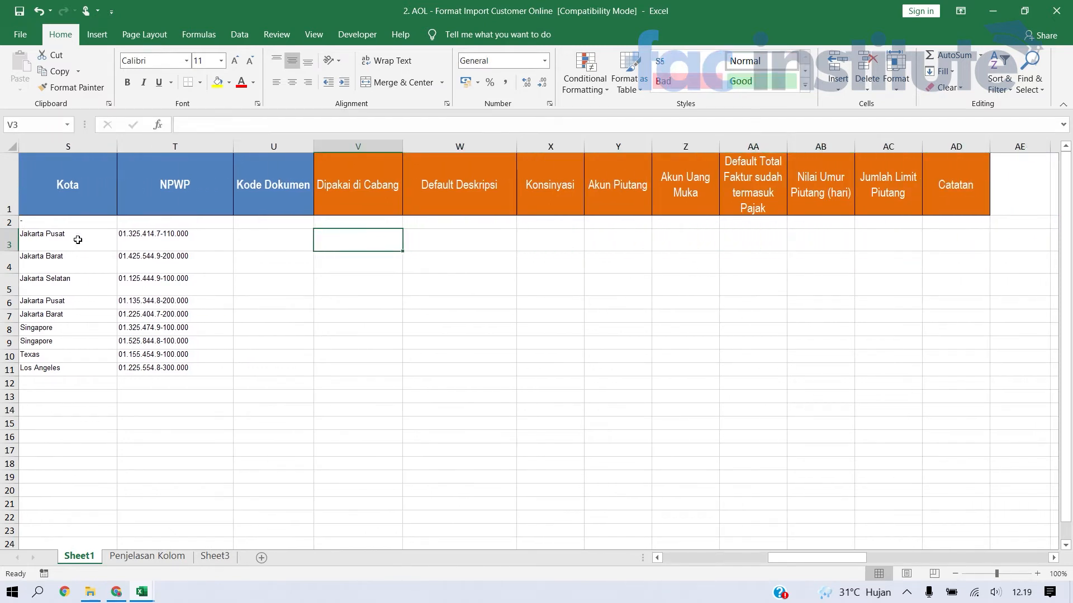
Step: Delete the Kode Dokumen and Dipakai di Cabang columns from the import format
{"action": "key", "text": "ctrl+space"}
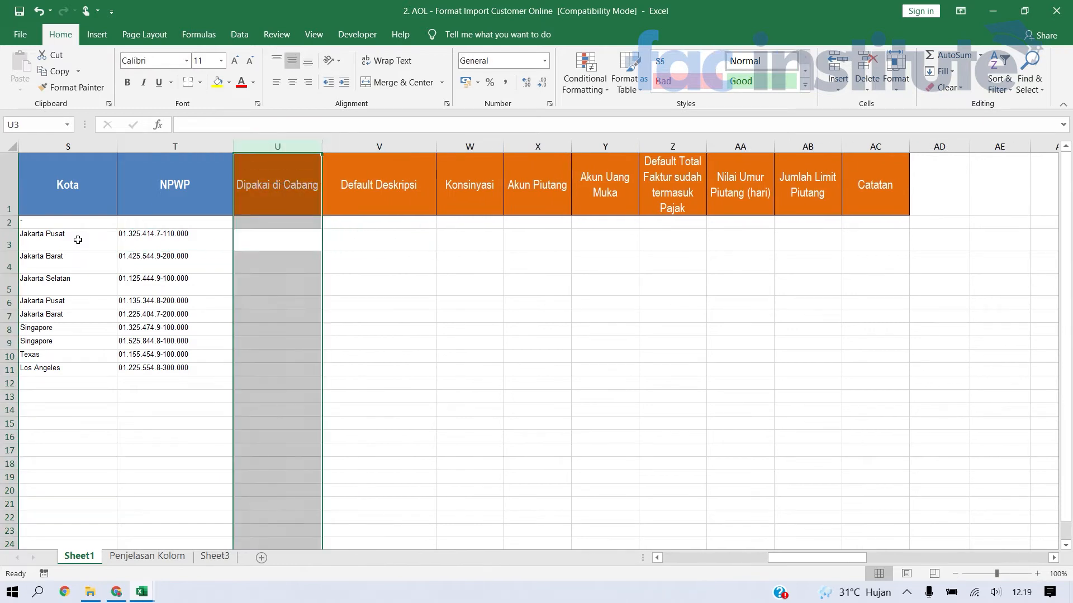
{"action": "key", "text": "alt+h"}
{"action": "key", "text": "d"}
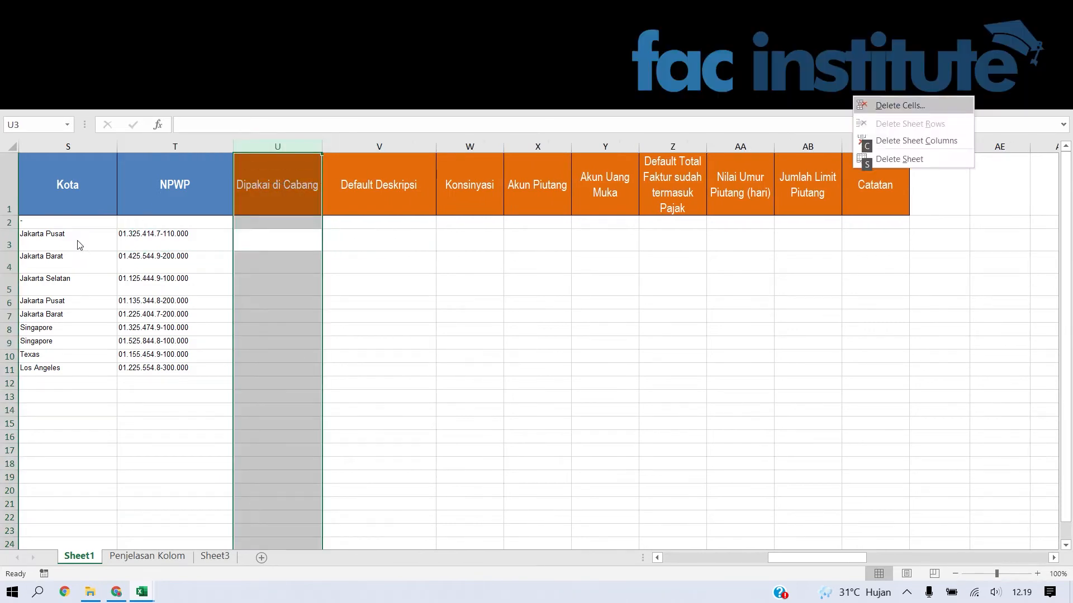
{"action": "key", "text": "c"}
{"action": "key", "text": "Left"}
{"action": "key", "text": "Right"}
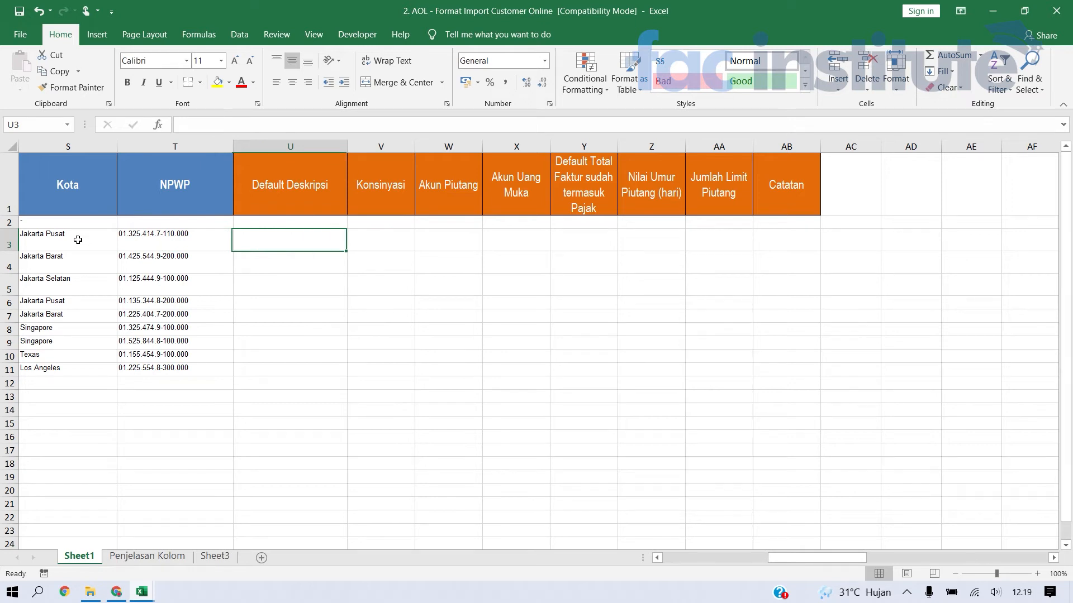
Step: Delete the Default Deskripsi and Konsinyasi columns from the import format
{"action": "key", "text": "Left"}
{"action": "key", "text": "Right"}
{"action": "key", "text": "Right"}
{"action": "key", "text": "Up"}
{"action": "key", "text": "Left"}
{"action": "key", "text": "ctrl+space"}
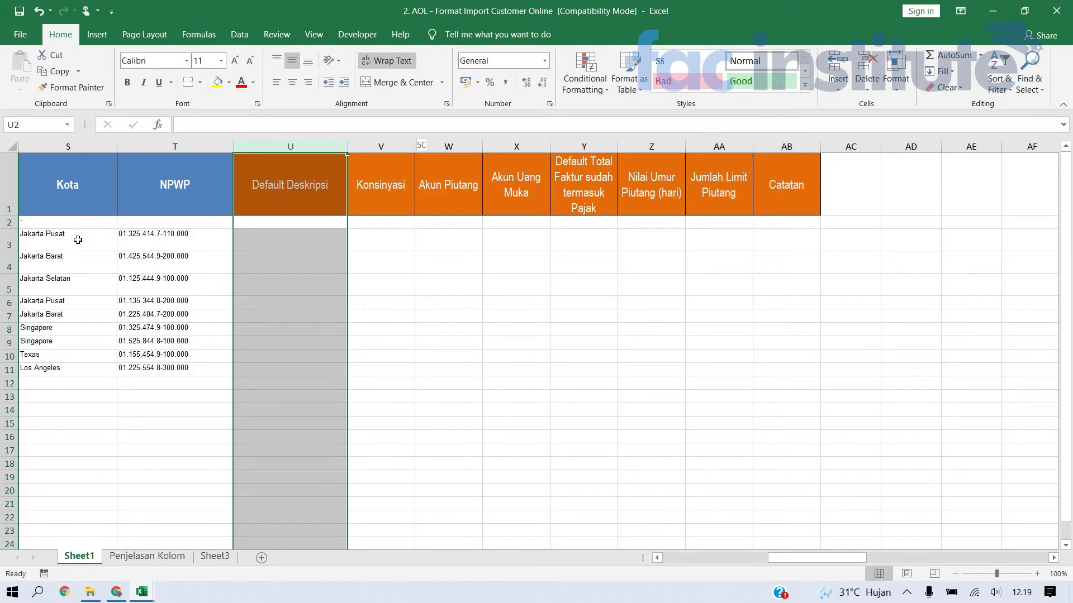
{"action": "key", "text": "shift+Right"}
{"action": "key", "text": "shift+Right"}
{"action": "key", "text": "shift+Left"}
{"action": "key", "text": "ctrl+minus"}
{"action": "key", "text": "Left"}
{"action": "key", "text": "Right"}
Step: Delete all remaining columns after NPWP, from Akun Piutang through Catatan
{"action": "key", "text": "Down"}
{"action": "key", "text": "Left"}
{"action": "key", "text": "Right"}
{"action": "key", "text": "ctrl+space"}
{"action": "key", "text": "shift+Right"}
{"action": "key", "text": "shift+Right"}
{"action": "key", "text": "shift+Right"}
{"action": "key", "text": "shift+Right"}
{"action": "key", "text": "shift+Right"}
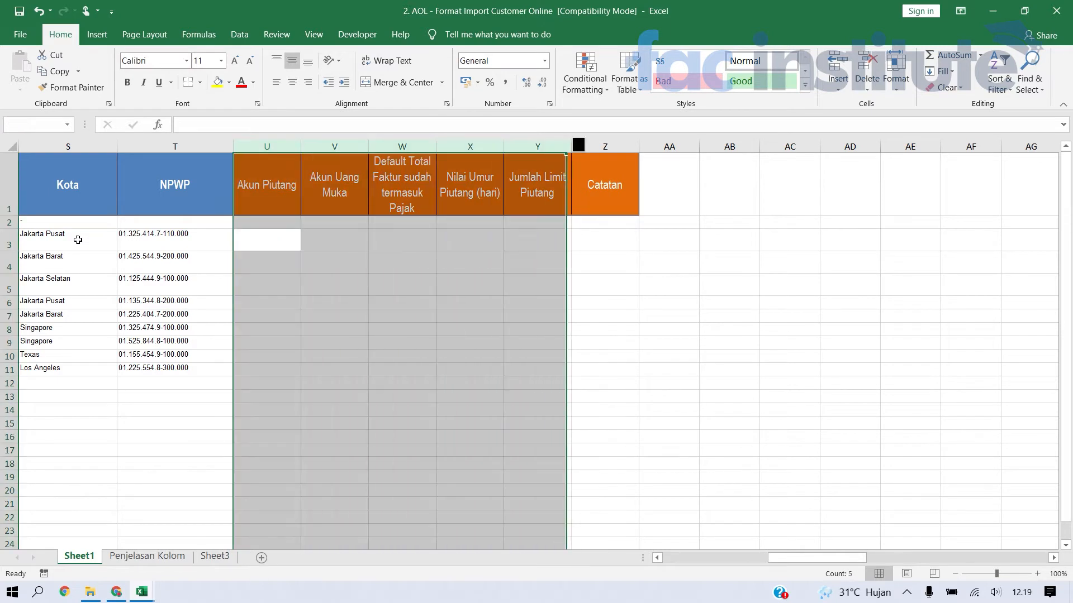
{"action": "key", "text": "alt+h"}
{"action": "key", "text": "d"}
{"action": "key", "text": "c"}
Step: Go back through the kept columns of the import format from NPWP to the contact columns and check which are still empty
{"action": "key", "text": "Left"}
{"action": "key", "text": "Left"}
{"action": "key", "text": "Left"}
{"action": "key", "text": "Left"}
{"action": "key", "text": "Left"}
{"action": "key", "text": "Left"}
{"action": "key", "text": "Left"}
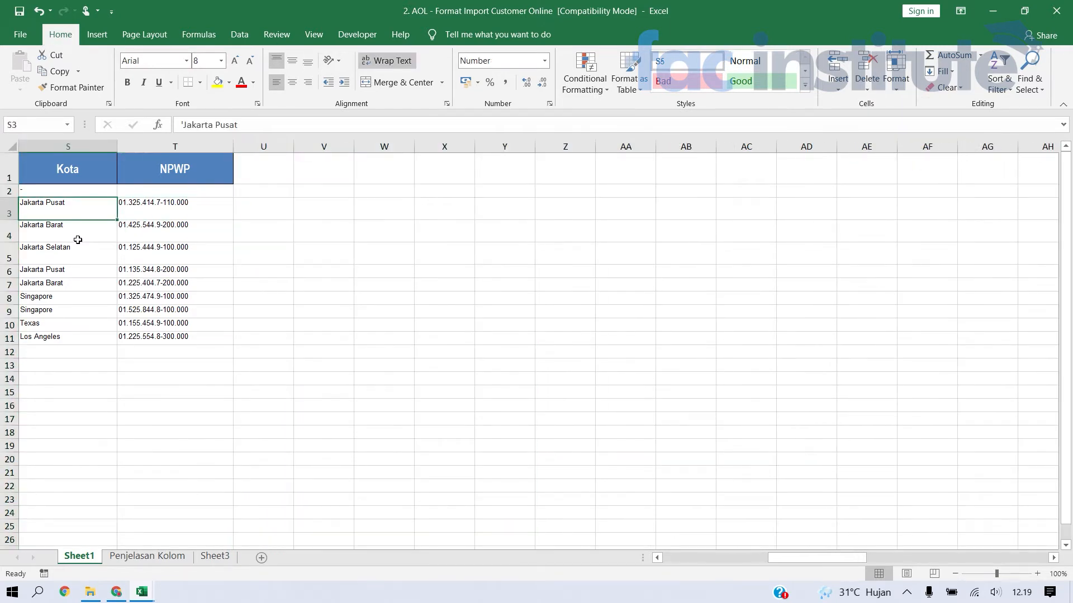
{"action": "key", "text": "Left"}
{"action": "key", "text": "Left"}
{"action": "key", "text": "Left"}
{"action": "key", "text": "Left"}
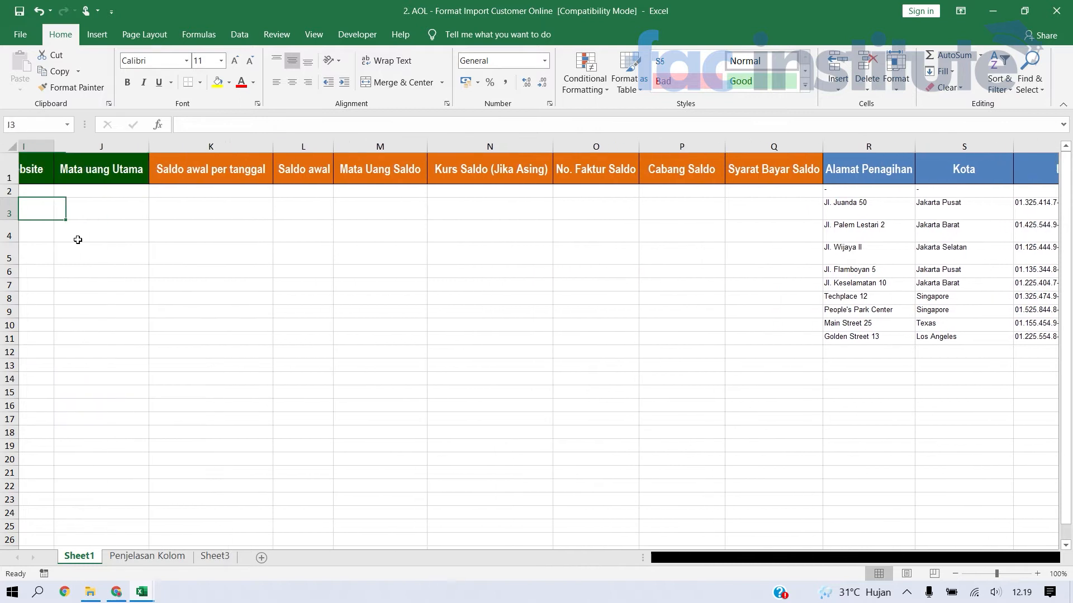
{"action": "key", "text": "Left"}
{"action": "key", "text": "Left"}
{"action": "key", "text": "Left"}
{"action": "key", "text": "Left"}
{"action": "key", "text": "Left"}
{"action": "key", "text": "Left"}
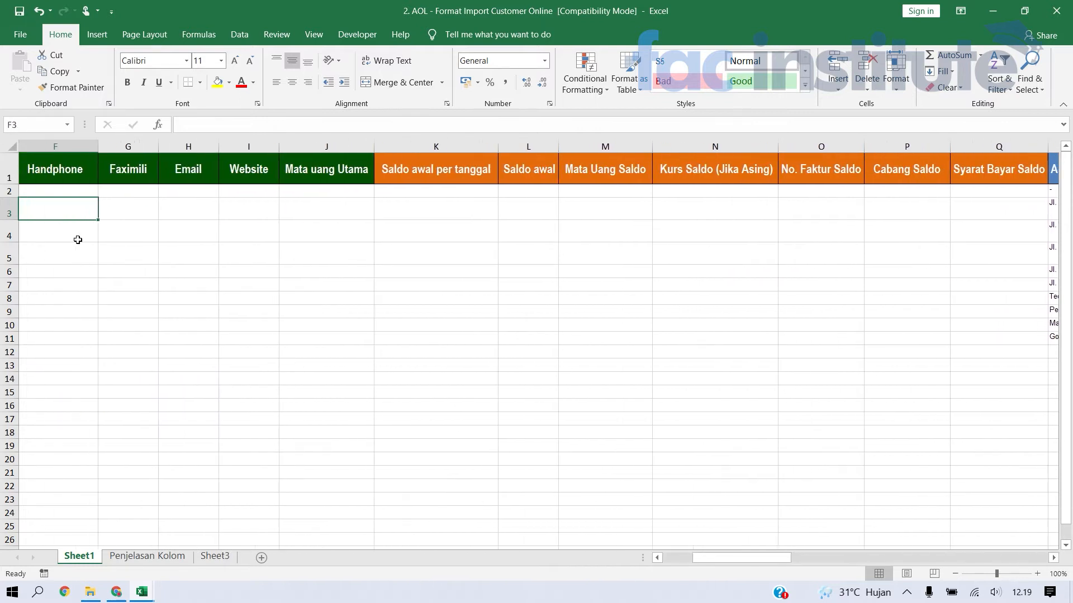
Step: Check the source workbook's columns against the import format's contact columns from Kontak to Email
{"action": "key", "text": "alt+Tab"}
{"action": "key", "text": "Left"}
{"action": "key", "text": "Left"}
{"action": "key", "text": "Left"}
{"action": "key", "text": "Left"}
{"action": "key", "text": "Right"}
{"action": "key", "text": "Right"}
{"action": "key", "text": "Right"}
{"action": "key", "text": "alt+Tab"}
{"action": "key", "text": "Right"}
{"action": "key", "text": "Right"}
{"action": "key", "text": "Right"}
{"action": "key", "text": "Right"}
{"action": "key", "text": "Right"}
{"action": "key", "text": "Right"}
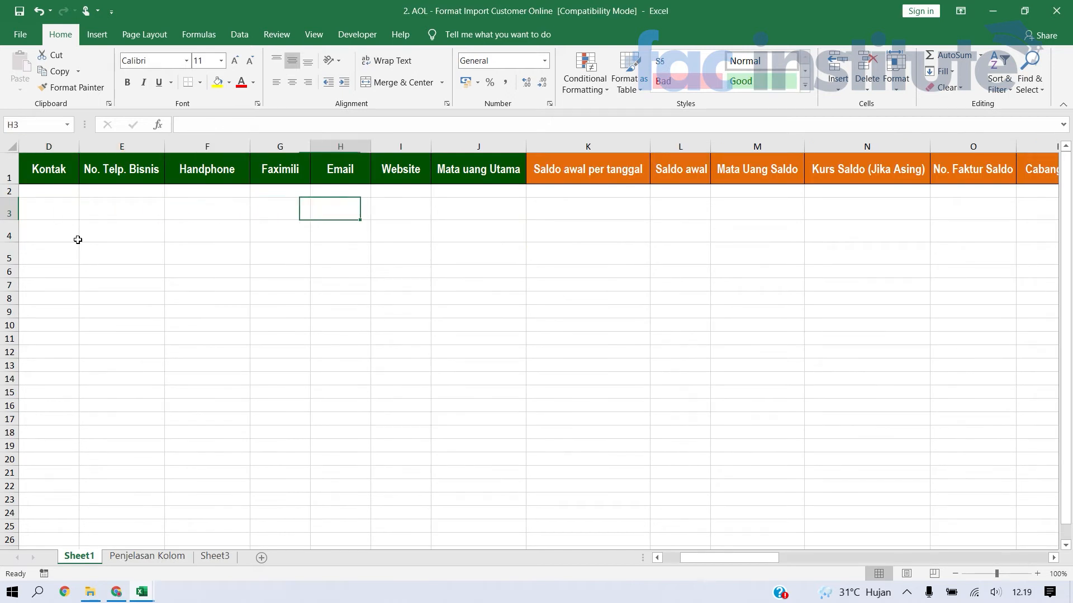
{"action": "key", "text": "ctrl+space"}
{"action": "key", "text": "shift+Left"}
{"action": "key", "text": "shift+Left"}
{"action": "key", "text": "shift+Left"}
{"action": "key", "text": "shift+Left"}
{"action": "key", "text": "shift+Left"}
{"action": "key", "text": "shift+Left"}
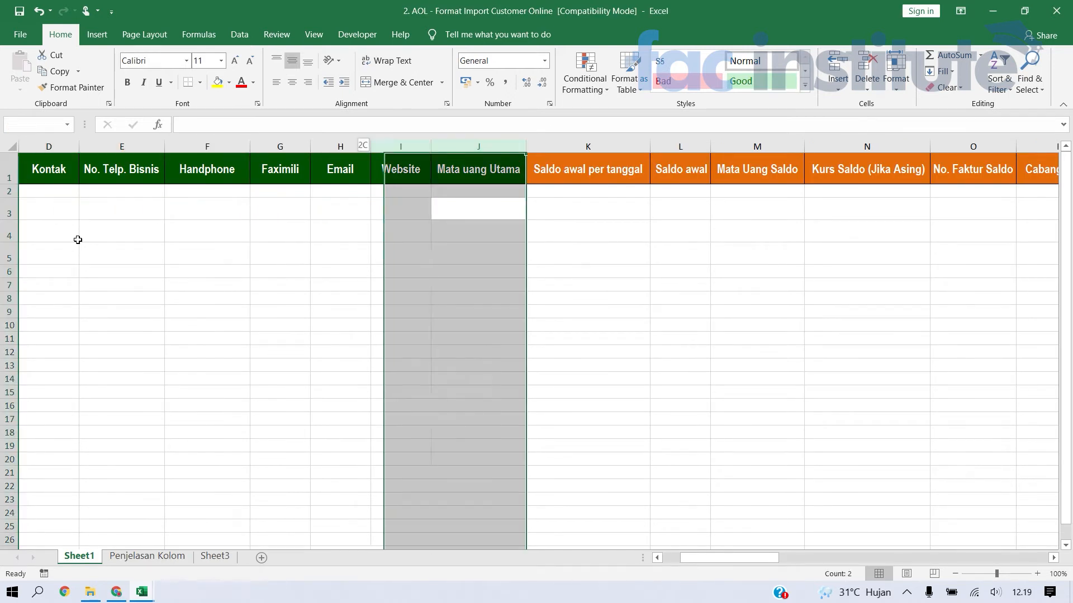
{"action": "key", "text": "shift+Left"}
{"action": "key", "text": "shift+Right"}
{"action": "key", "text": "shift+Right"}
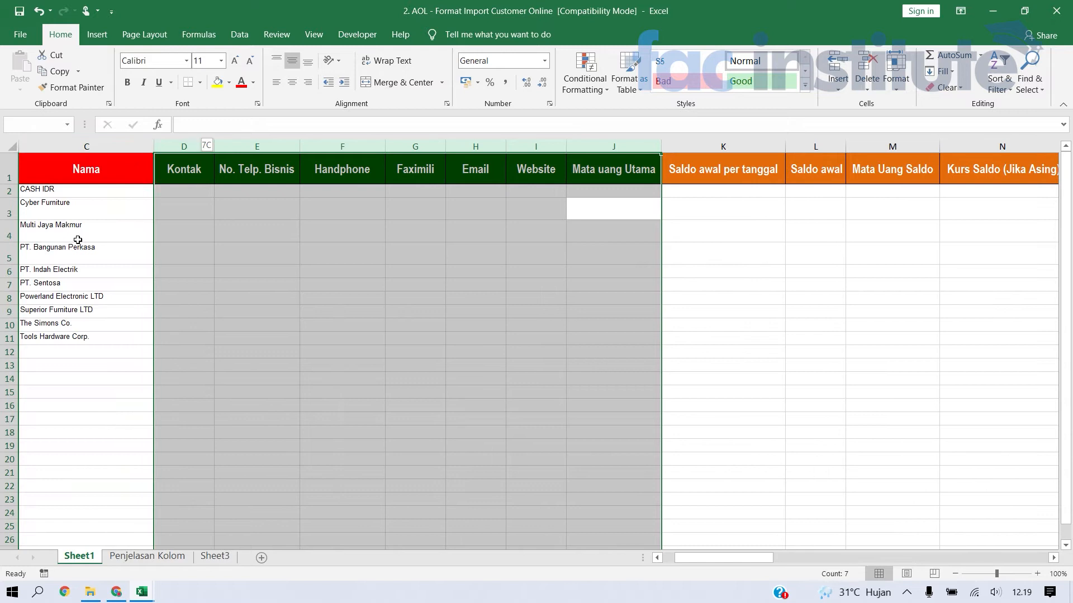
Step: Copy all Kontak entries from the 2. PELANGGAN workbook into the import format's Kontak column, starting at D2
{"action": "key", "text": "alt+Tab"}
{"action": "key", "text": "Left"}
{"action": "key", "text": "Right"}
{"action": "key", "text": "Down"}
{"action": "key", "text": "ctrl+shift+Down"}
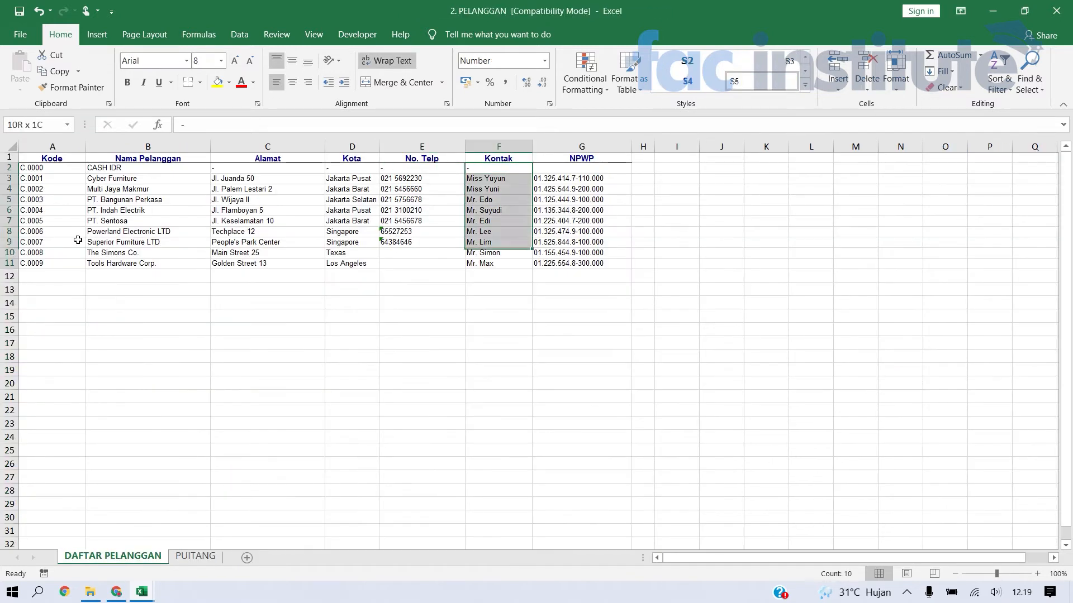
{"action": "key", "text": "ctrl+c"}
{"action": "key", "text": "alt+Tab"}
{"action": "key", "text": "Up"}
{"action": "key", "text": "Left"}
{"action": "key", "text": "Left"}
{"action": "key", "text": "Left"}
{"action": "key", "text": "Left"}
{"action": "key", "text": "Left"}
{"action": "key", "text": "Left"}
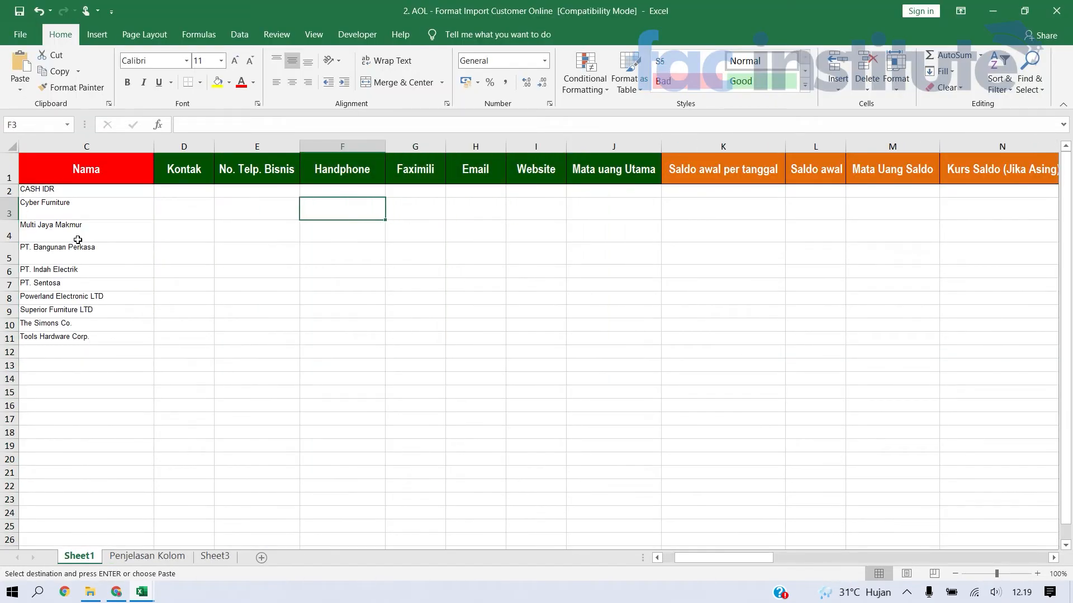
{"action": "key", "text": "ctrl+v"}
{"action": "key", "text": "Right"}
{"action": "key", "text": "Right"}
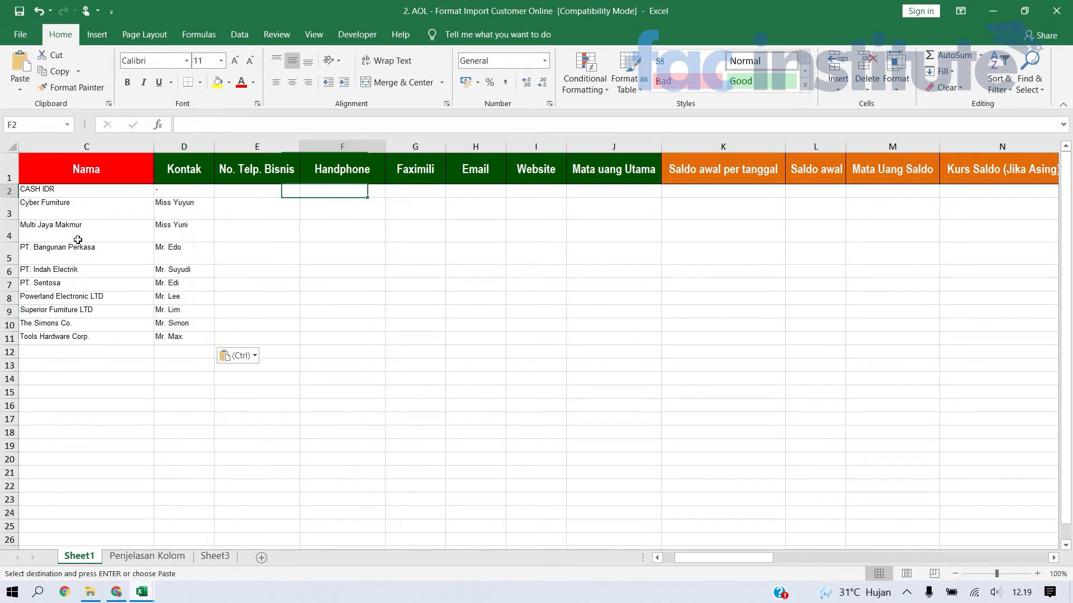
{"action": "key", "text": "Left"}
{"action": "key", "text": "ctrl+shift+Down"}
{"action": "key", "text": "shift+Right"}
{"action": "key", "text": "Left"}
{"action": "key", "text": "Left"}
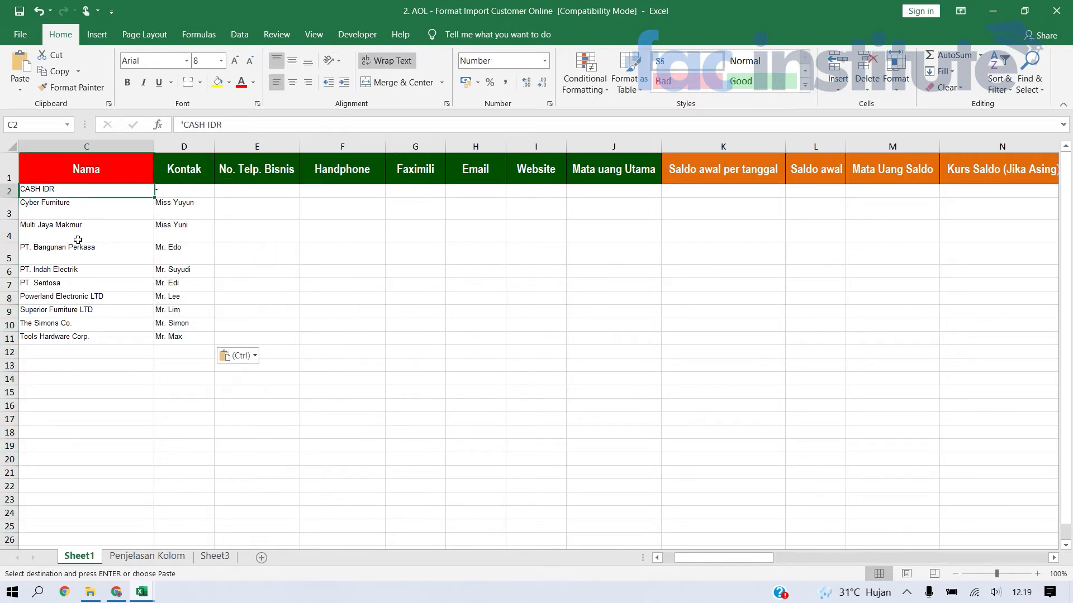
Step: Copy the No. Telp entries for all customers, including the blank ones, from the source workbook into No. Telp. Bisnis, starting at E2
{"action": "key", "text": "alt+Tab"}
{"action": "key", "text": "Left"}
{"action": "key", "text": "Left"}
{"action": "key", "text": "Right"}
{"action": "key", "text": "ctrl+shift+Down"}
{"action": "key", "text": "shift+Down"}
{"action": "key", "text": "shift+Down"}
{"action": "key", "text": "ctrl+c"}
{"action": "key", "text": "alt+Tab"}
{"action": "key", "text": "Right"}
{"action": "key", "text": "Right"}
{"action": "key", "text": "ctrl+v"}
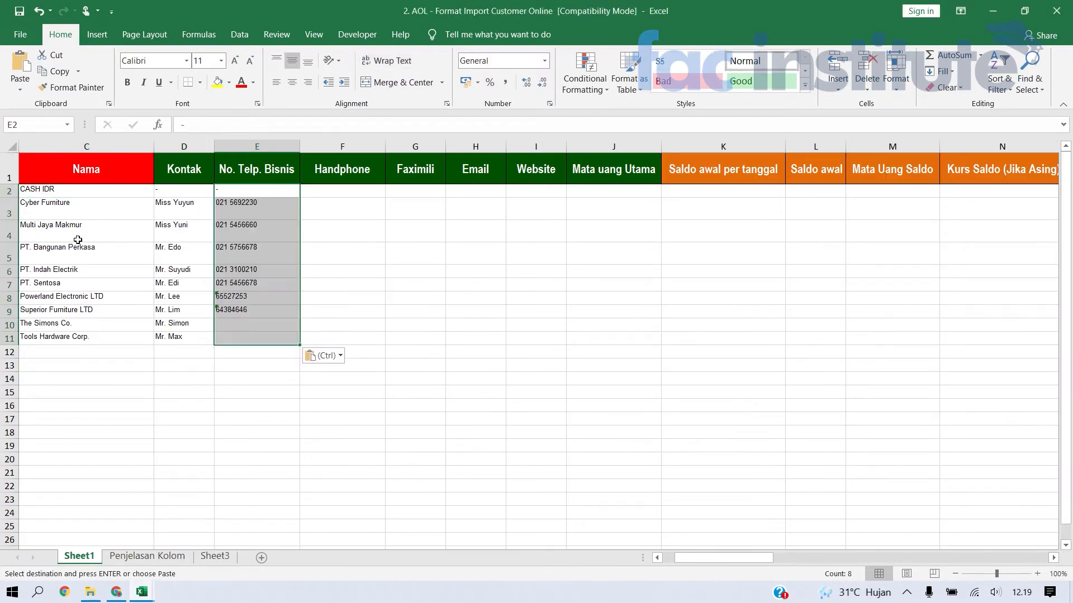
Step: Delete the columns from Handphone through Mata uang Utama in the import format
{"action": "key", "text": "Right"}
{"action": "key", "text": "Right"}
{"action": "key", "text": "Left"}
{"action": "key", "text": "ctrl+space"}
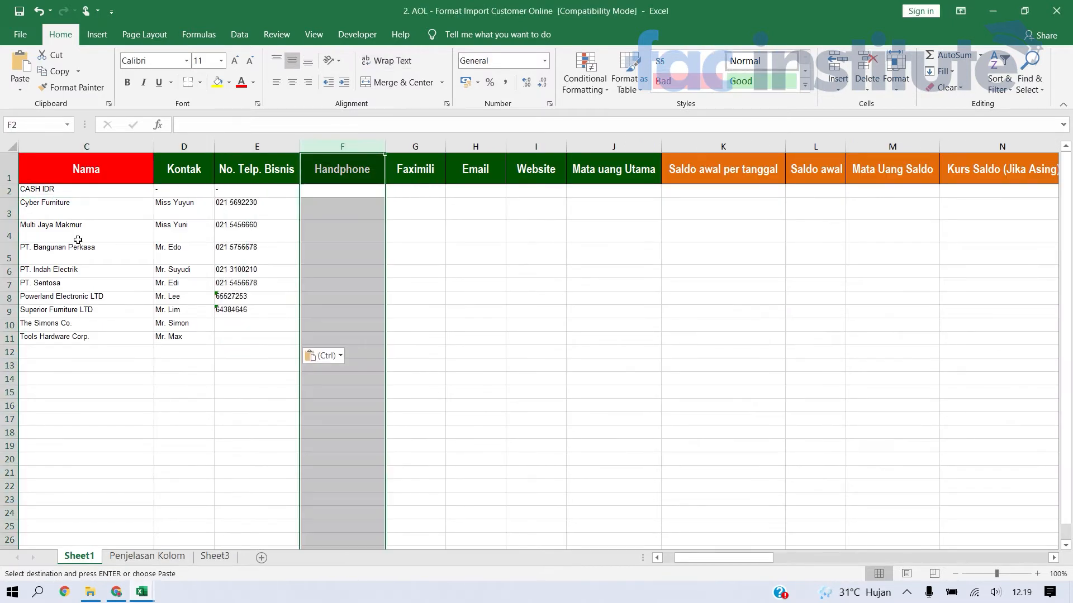
{"action": "key", "text": "shift+Right"}
{"action": "key", "text": "shift+Right"}
{"action": "key", "text": "shift+Right"}
{"action": "key", "text": "shift+Right"}
{"action": "key", "text": "ctrl+minus"}
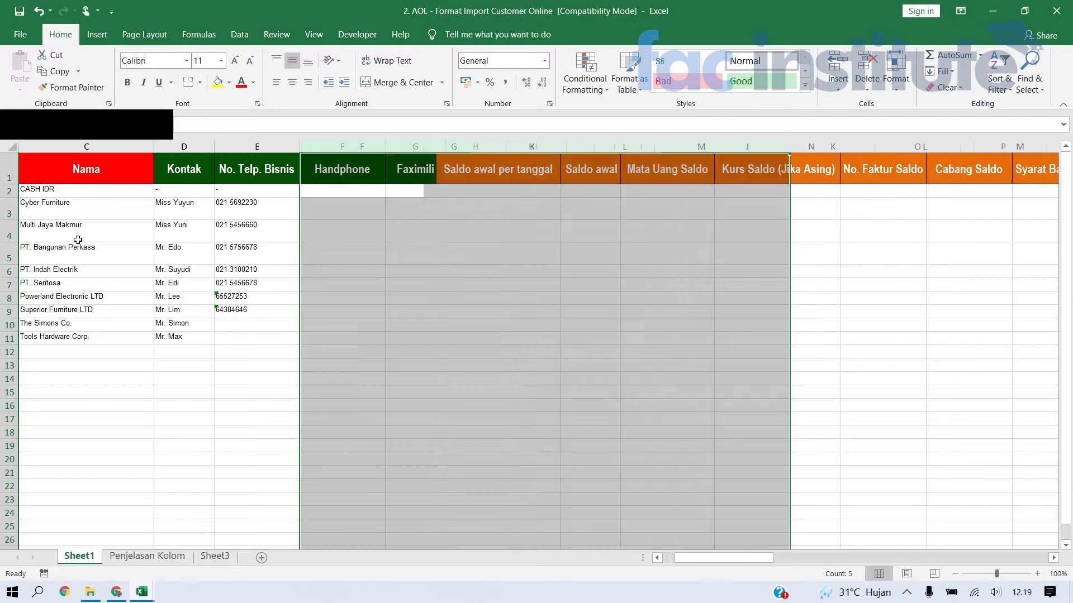
Step: Save the import format workbook in its existing file format, continuing past the compatibility check
{"action": "key", "text": "ctrl+Home"}
{"action": "key", "text": "ctrl+s"}
{"action": "key", "text": "Return"}
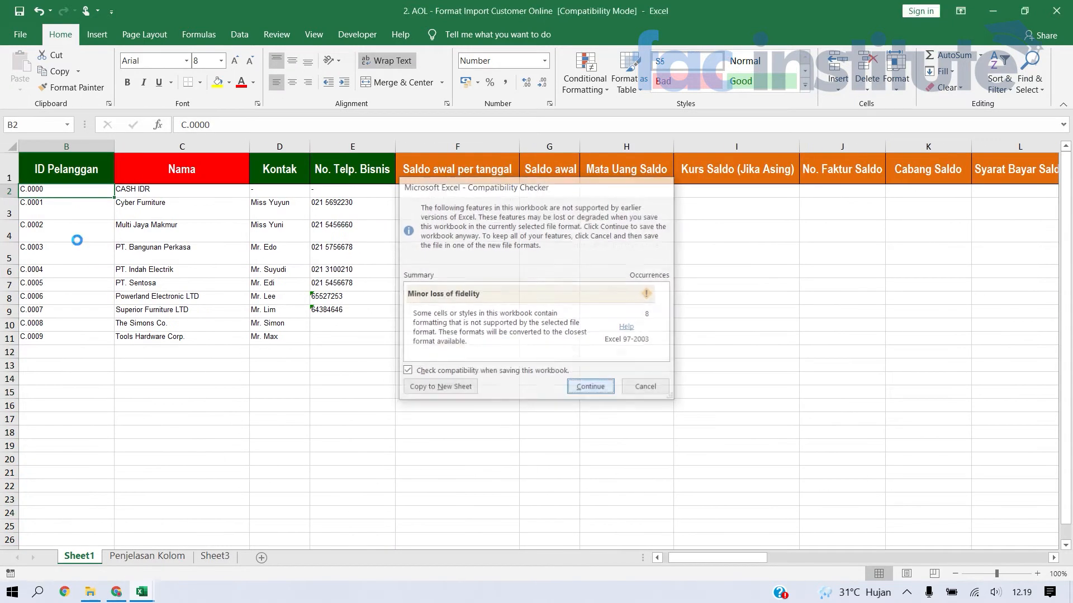
Step: Examine the Kategori column alongside the customer IDs and names
{"action": "key", "text": "Left"}
{"action": "key", "text": "Right"}
{"action": "key", "text": "Down"}
{"action": "key", "text": "Down"}
{"action": "key", "text": "Down"}
{"action": "key", "text": "Down"}
{"action": "key", "text": "Down"}
{"action": "key", "text": "Left"}
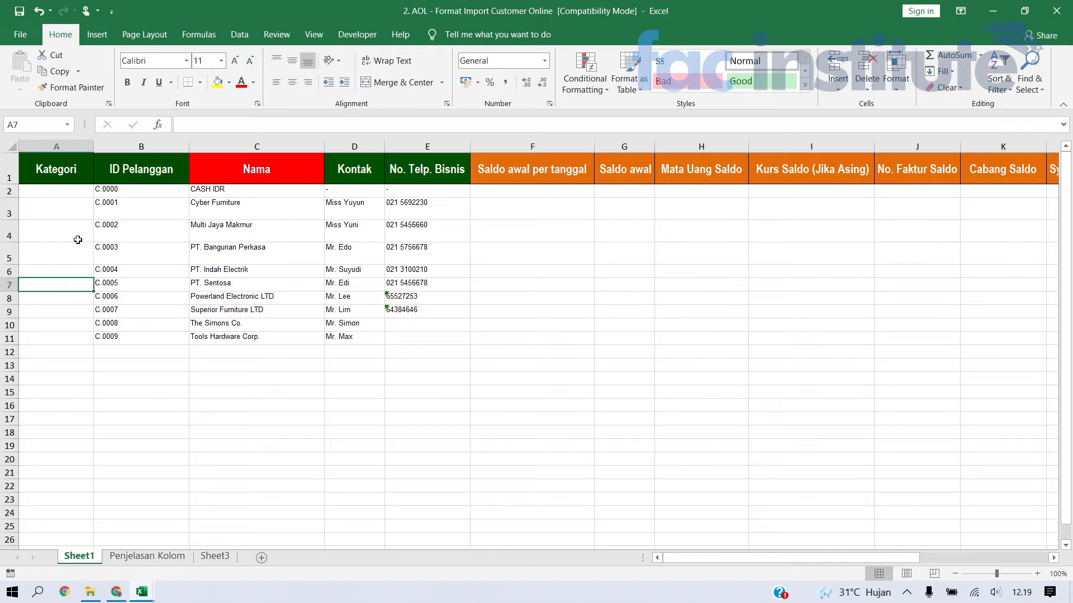
{"action": "key", "text": "Right"}
{"action": "key", "text": "Right"}
{"action": "key", "text": "Left"}
Step: Enter Umum in the first Kategori row and copy it to every customer row, A2 through A11
{"action": "key", "text": "Up"}
{"action": "key", "text": "Left"}
{"action": "key", "text": "Up"}
{"action": "key", "text": "Up"}
{"action": "key", "text": "Up"}
{"action": "key", "text": "Up"}
{"action": "key", "text": "Up"}
{"action": "key", "text": "Down"}
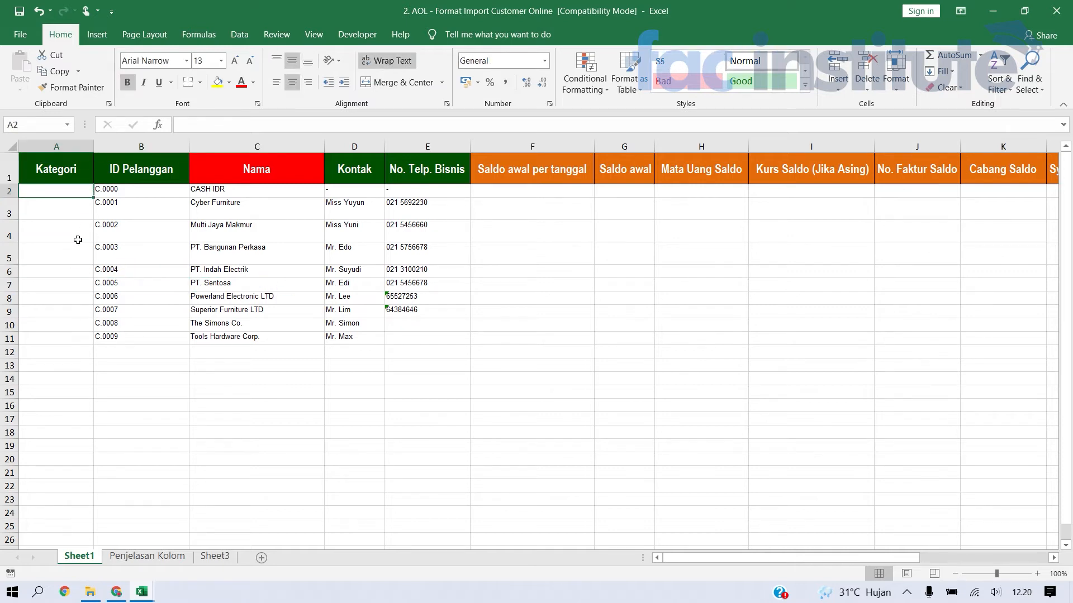
{"action": "type", "text": "uM"}
{"action": "key", "text": "Up"}
{"action": "key", "text": "ctrl+c"}
{"action": "key", "text": "Right"}
{"action": "key", "text": "ctrl+Down"}
{"action": "key", "text": "Left"}
{"action": "key", "text": "ctrl+shift+Up"}
{"action": "key", "text": "ctrl+v"}
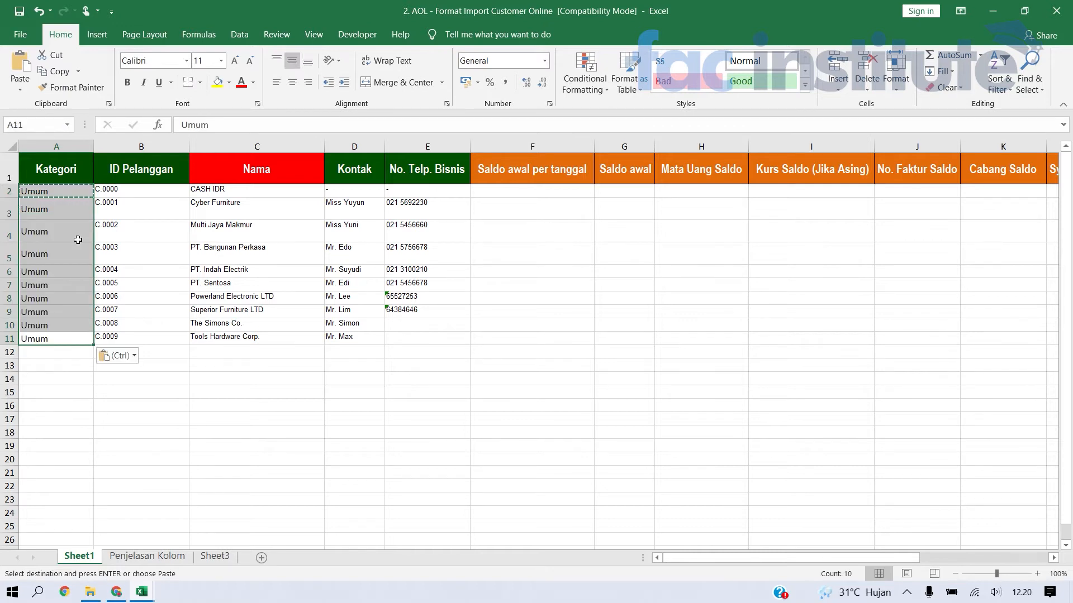
Step: Set the Kategori of the first six customers, A2 through A7, to Dalam Negeri
{"action": "key", "text": "Up"}
{"action": "key", "text": "Up"}
{"action": "key", "text": "Up"}
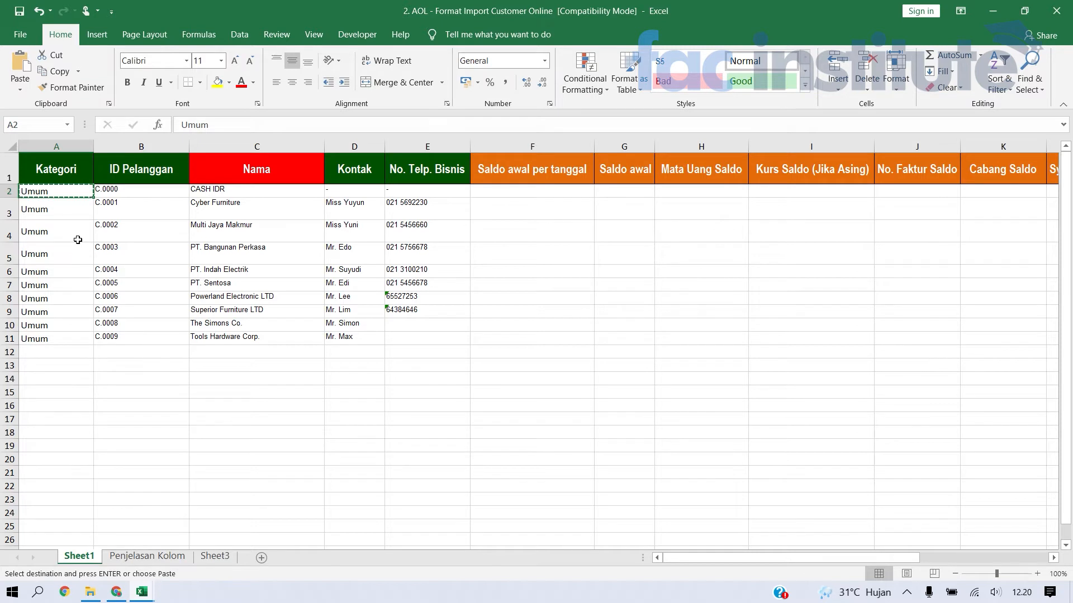
{"action": "type", "text": "Lu"}
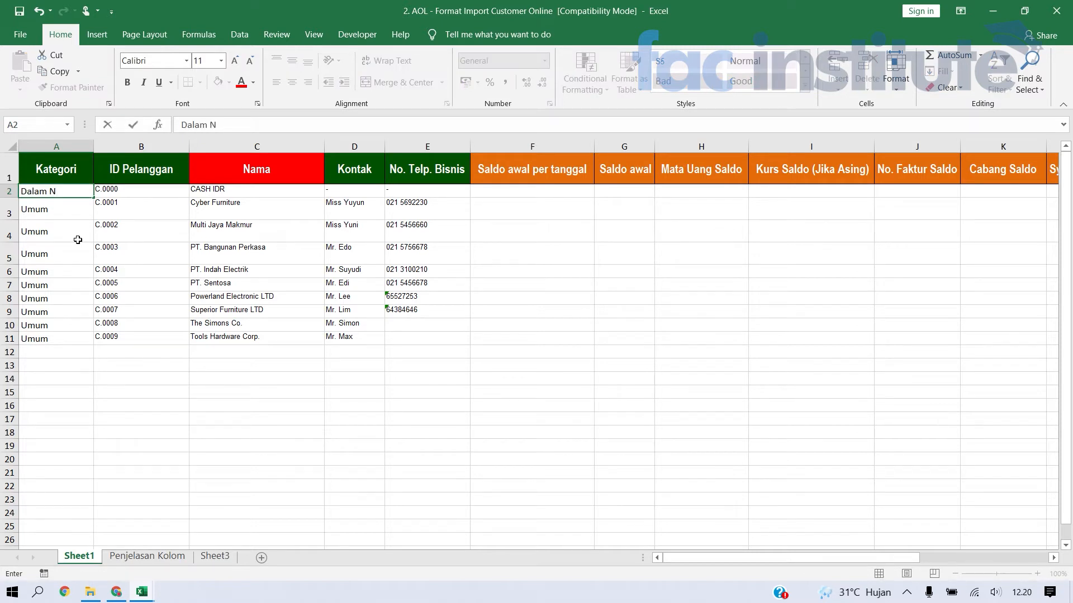
{"action": "key", "text": "Return"}
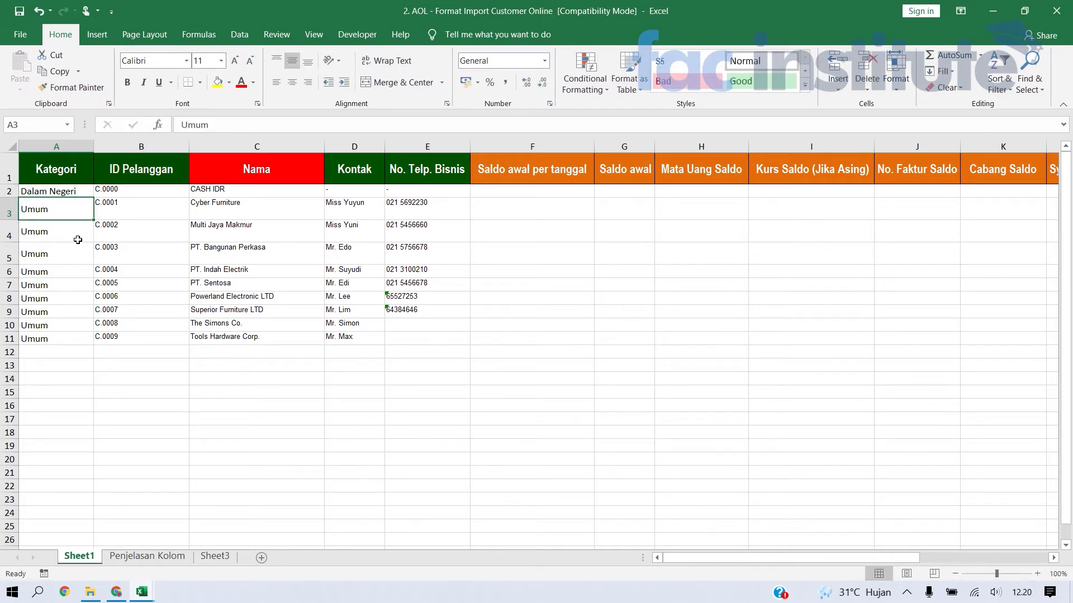
{"action": "key", "text": "Down"}
{"action": "key", "text": "shift+Down"}
{"action": "key", "text": "shift+Down"}
{"action": "key", "text": "shift+Down"}
{"action": "key", "text": "shift+Down"}
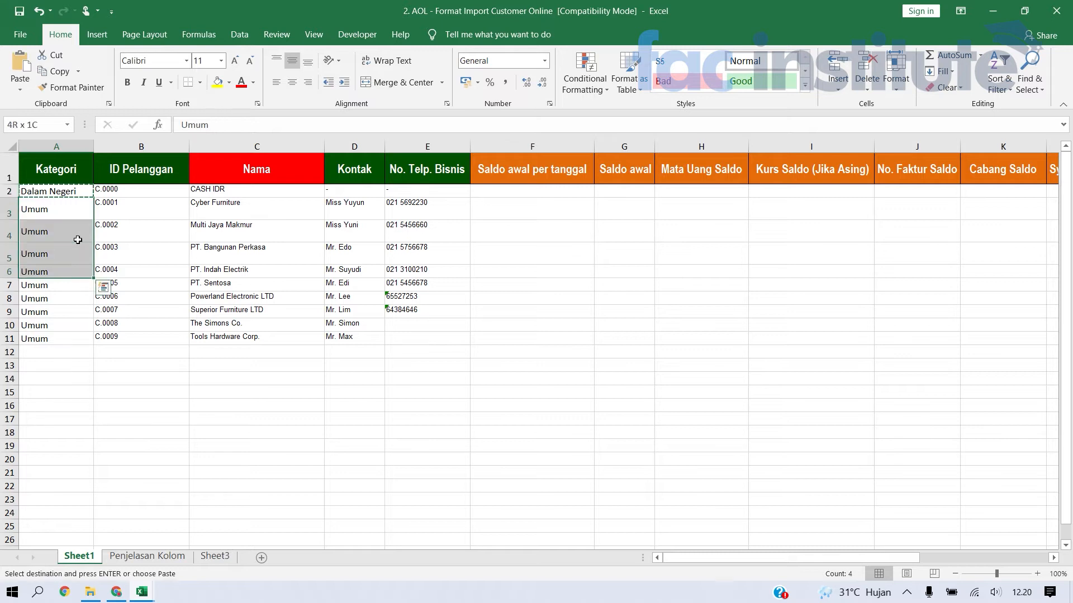
{"action": "key", "text": "shift+Up"}
{"action": "key", "text": "shift+Down"}
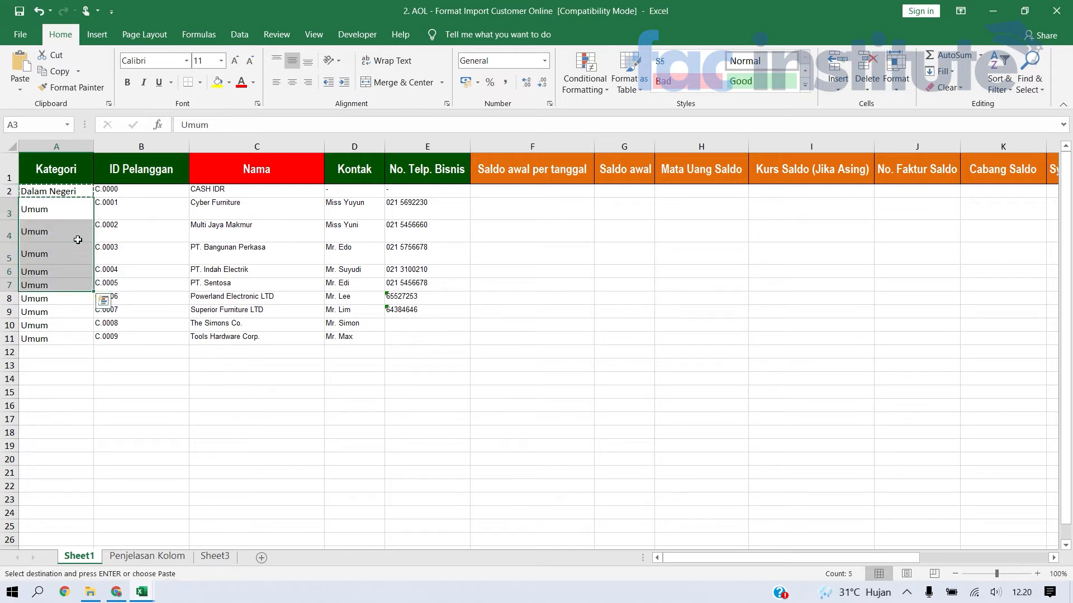
{"action": "key", "text": "ctrl+v"}
Step: Set the Kategori of the last four customers, A8 through A11, to Luar Negeri
{"action": "key", "text": "Right"}
{"action": "key", "text": "Down"}
{"action": "key", "text": "Down"}
{"action": "key", "text": "Down"}
{"action": "key", "text": "Right"}
{"action": "key", "text": "Down"}
{"action": "key", "text": "Left"}
{"action": "key", "text": "Left"}
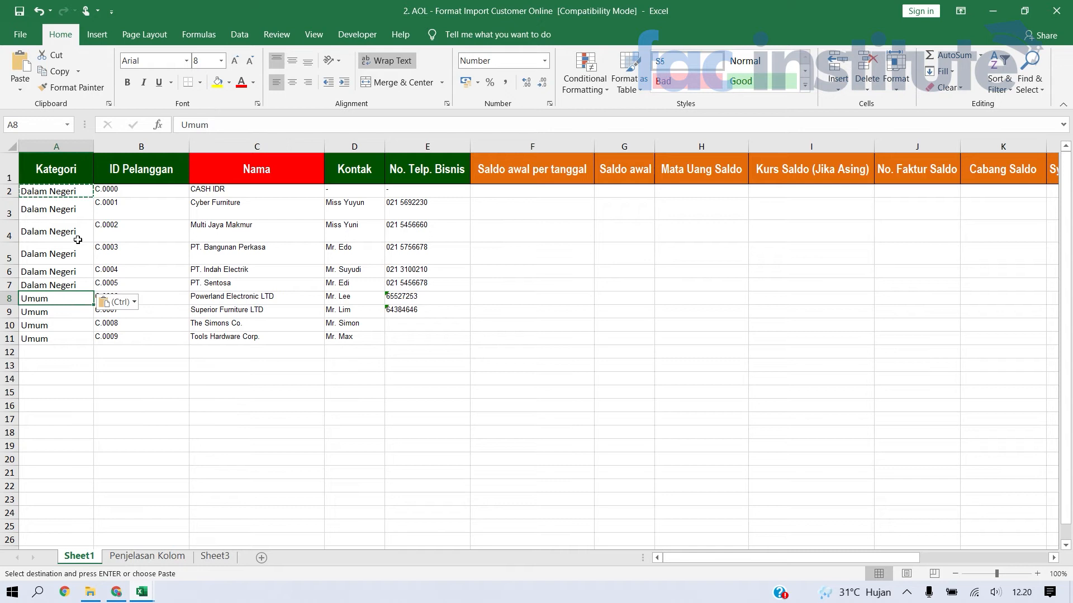
{"action": "type", "text": "Luar Neg"}
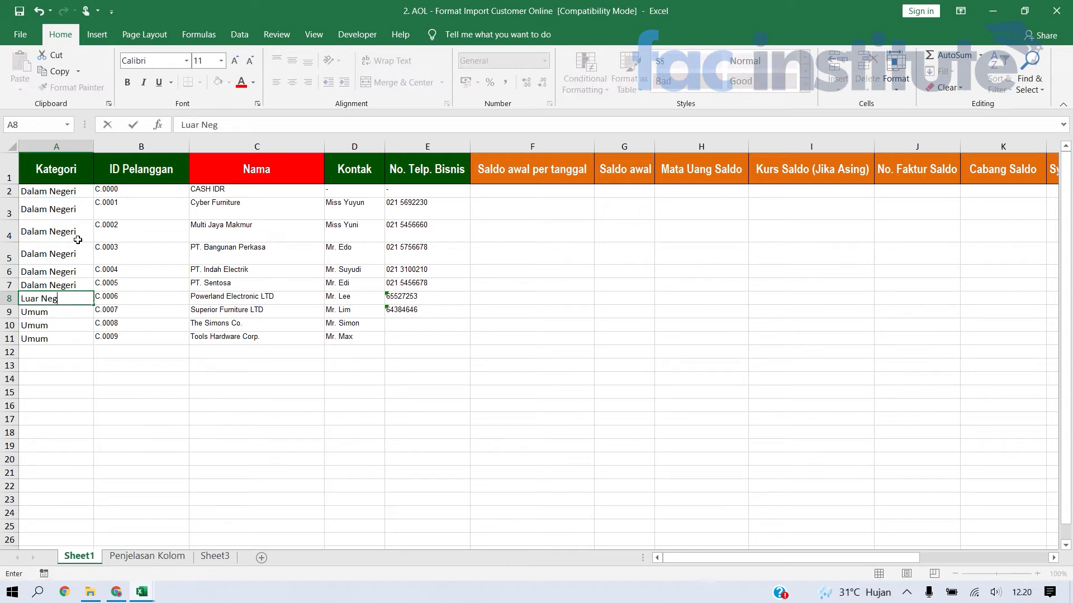
{"action": "key", "text": "ctrl+Return"}
{"action": "key", "text": "ctrl+c"}
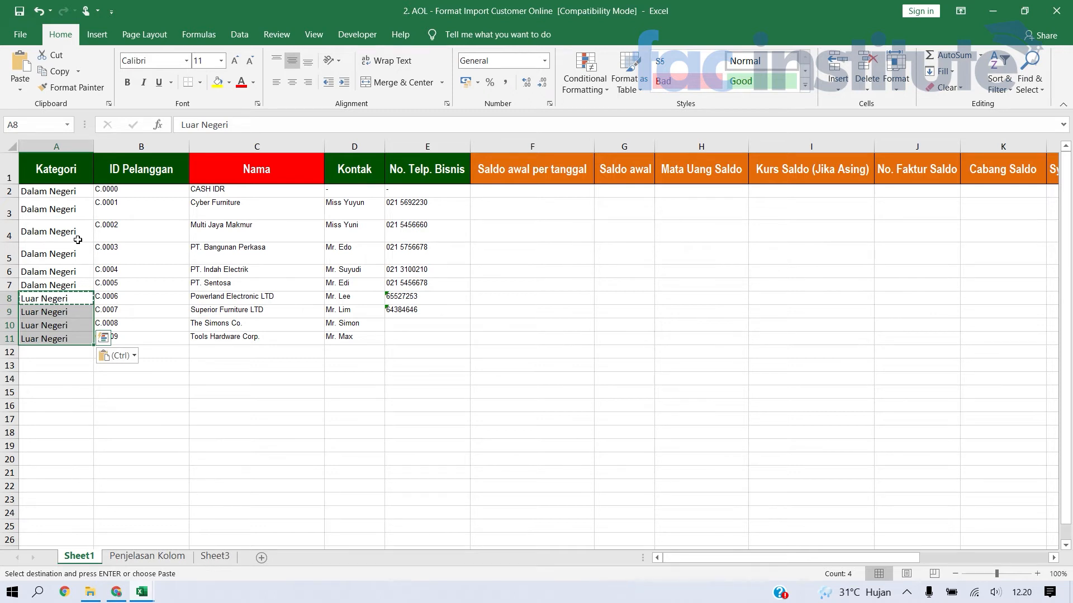
Step: Review the first customer rows, comparing each Kategori with its ID Pelanggan and Nama
{"action": "key", "text": "ctrl+Up"}
{"action": "key", "text": "Right"}
{"action": "key", "text": "Right"}
{"action": "key", "text": "Down"}
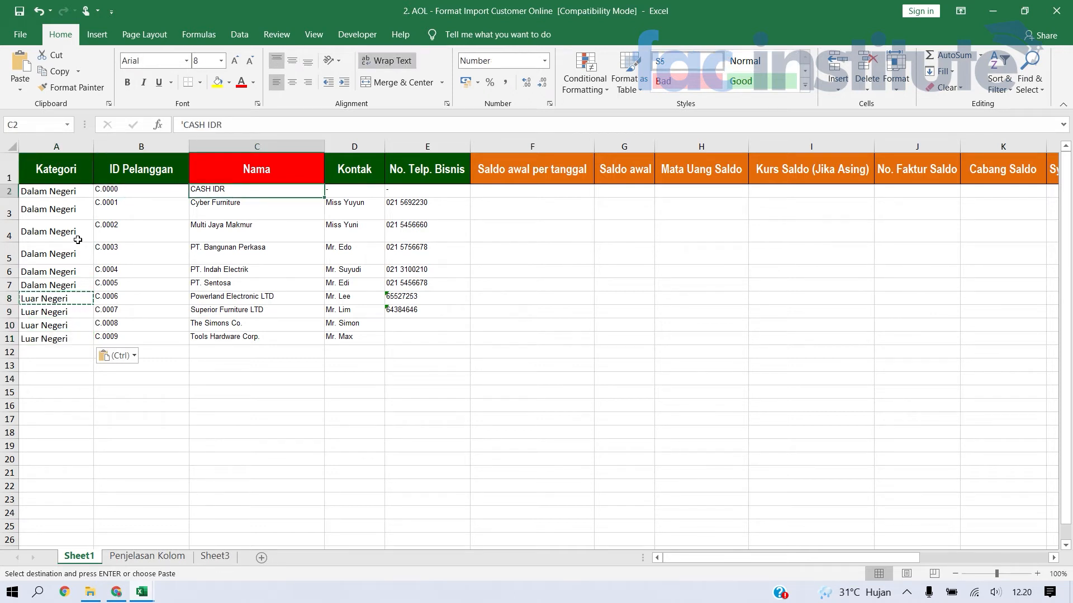
{"action": "key", "text": "Down"}
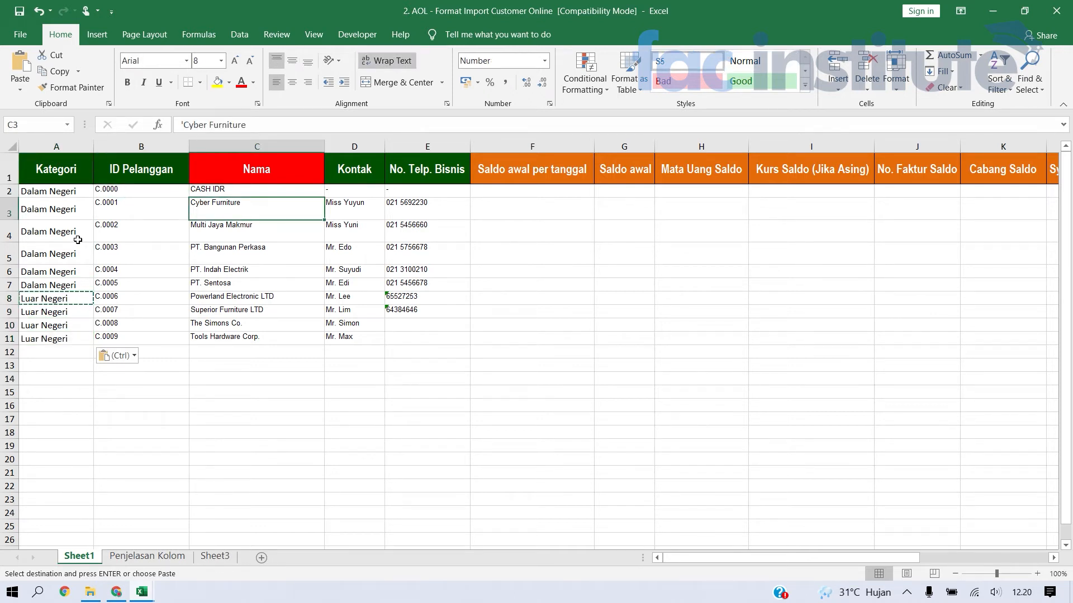
{"action": "key", "text": "Left"}
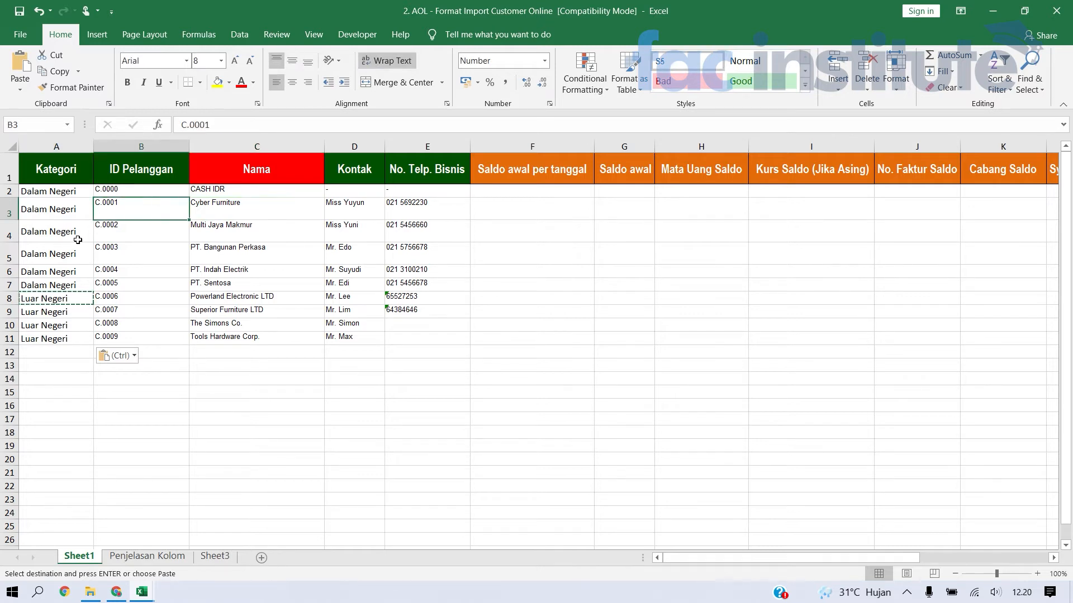
{"action": "key", "text": "Right"}
{"action": "key", "text": "Left"}
{"action": "key", "text": "Left"}
{"action": "key", "text": "Down"}
{"action": "key", "text": "Right"}
{"action": "key", "text": "Right"}
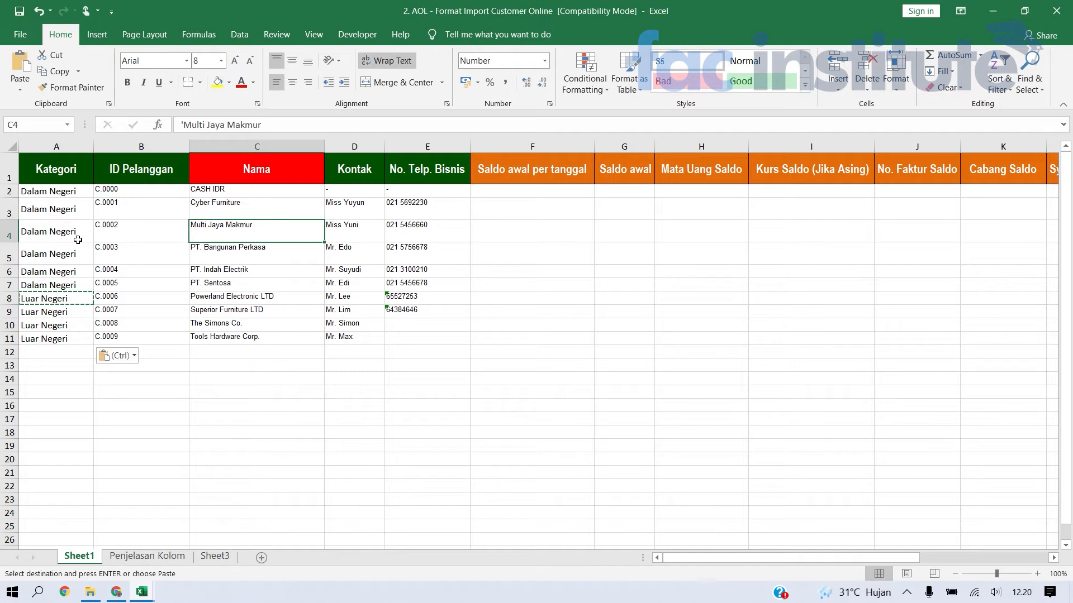
{"action": "key", "text": "Down"}
{"action": "key", "text": "Left"}
{"action": "key", "text": "Up"}
{"action": "key", "text": "Right"}
{"action": "key", "text": "Down"}
{"action": "key", "text": "Down"}
{"action": "key", "text": "Left"}
{"action": "key", "text": "Up"}
{"action": "key", "text": "Right"}
{"action": "key", "text": "Left"}
{"action": "key", "text": "Right"}
{"action": "key", "text": "Left"}
Step: Set the Kategori of every customer, A2 through A11, to Umum and save the workbook in its existing format
{"action": "key", "text": "Left"}
{"action": "key", "text": "Up"}
{"action": "key", "text": "Up"}
{"action": "key", "text": "Up"}
{"action": "key", "text": "Up"}
{"action": "key", "text": "Down"}
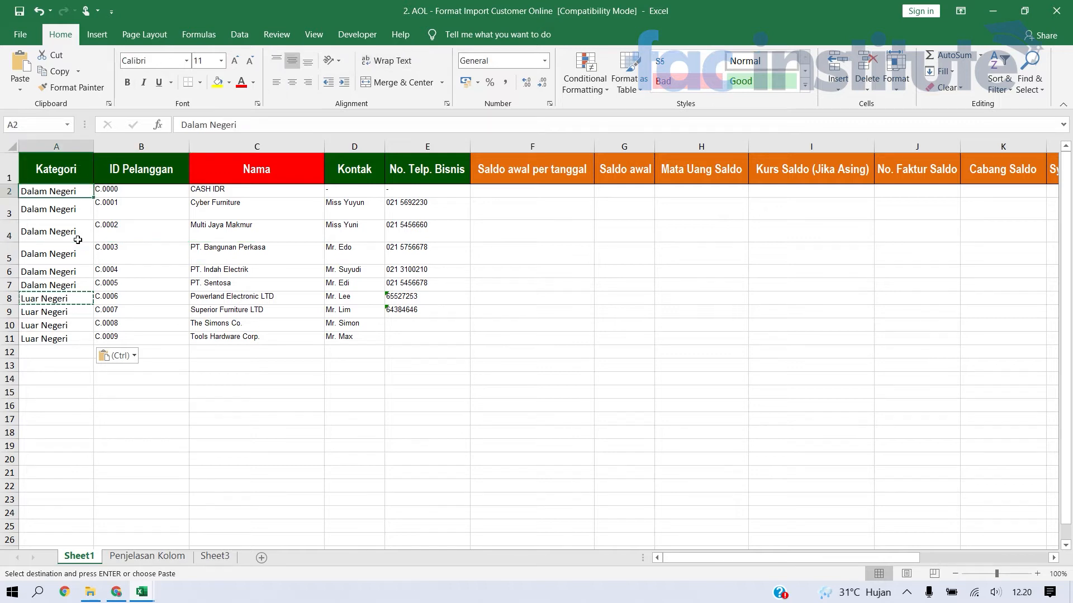
{"action": "type", "text": "Umum"}
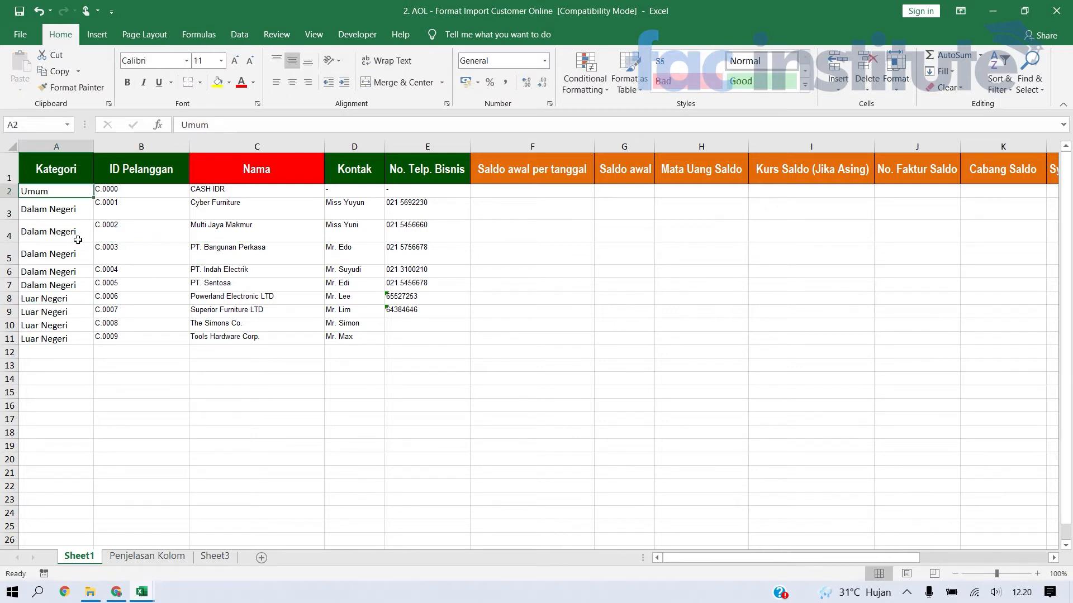
{"action": "key", "text": "ctrl+c"}
{"action": "key", "text": "Down"}
{"action": "key", "text": "ctrl+shift+Down"}
{"action": "key", "text": "ctrl+v"}
{"action": "key", "text": "ctrl+s"}
{"action": "key", "text": "Return"}
Step: Look through the opening-balance columns that follow No. Telp. Bisnis, starting with Saldo awal per tanggal
{"action": "key", "text": "Right"}
{"action": "key", "text": "Right"}
{"action": "key", "text": "Right"}
{"action": "key", "text": "Right"}
{"action": "key", "text": "Right"}
{"action": "key", "text": "Right"}
{"action": "key", "text": "Right"}
{"action": "key", "text": "Right"}
{"action": "key", "text": "Right"}
{"action": "key", "text": "Right"}
{"action": "key", "text": "Right"}
{"action": "key", "text": "Right"}
{"action": "key", "text": "Right"}
{"action": "key", "text": "Right"}
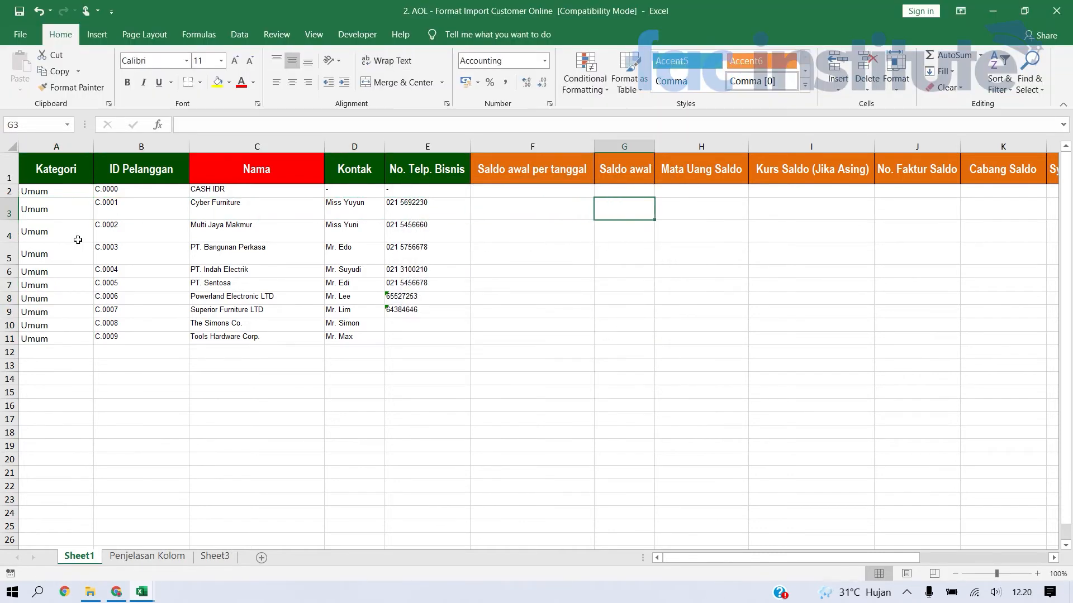
Step: Look across the Sheet1 columns from Kategori to NPWP and consult the column explanations in the Penjelasan Kolom sheet
{"action": "key", "text": "Right"}
{"action": "key", "text": "Left"}
{"action": "key", "text": "Left"}
{"action": "key", "text": "Left"}
{"action": "key", "text": "Left"}
{"action": "key", "text": "Left"}
{"action": "key", "text": "Left"}
{"action": "key", "text": "Left"}
{"action": "key", "text": "Left"}
{"action": "key", "text": "Left"}
{"action": "key", "text": "Left"}
{"action": "key", "text": "Left"}
{"action": "key", "text": "Left"}
{"action": "key", "text": "Left"}
{"action": "key", "text": "Left"}
{"action": "key", "text": "Left"}
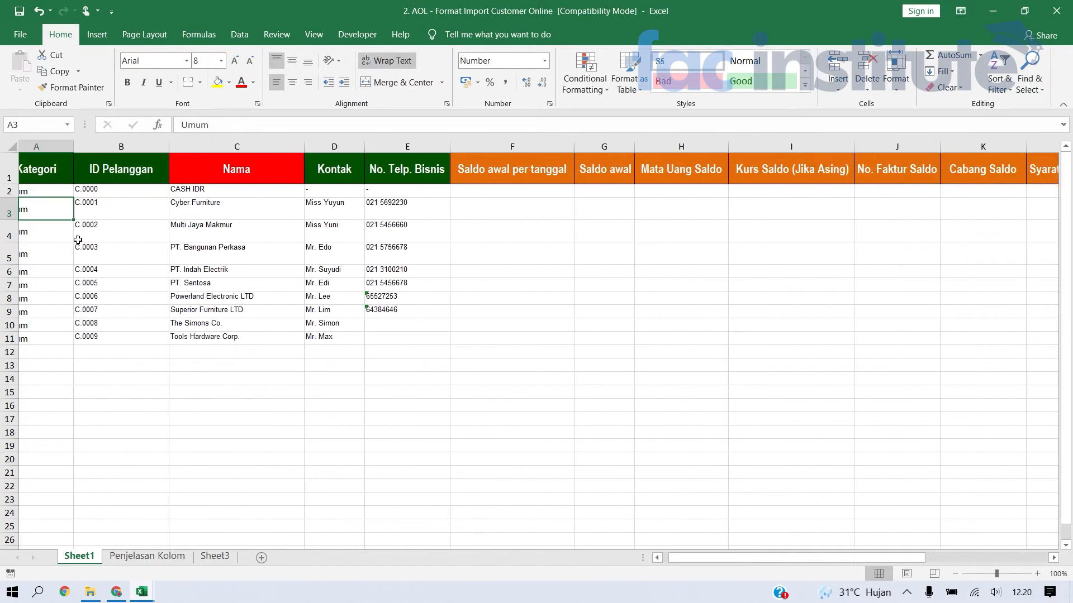
{"action": "key", "text": "Right"}
{"action": "key", "text": "Up"}
{"action": "key", "text": "Up"}
{"action": "key", "text": "ctrl+Right"}
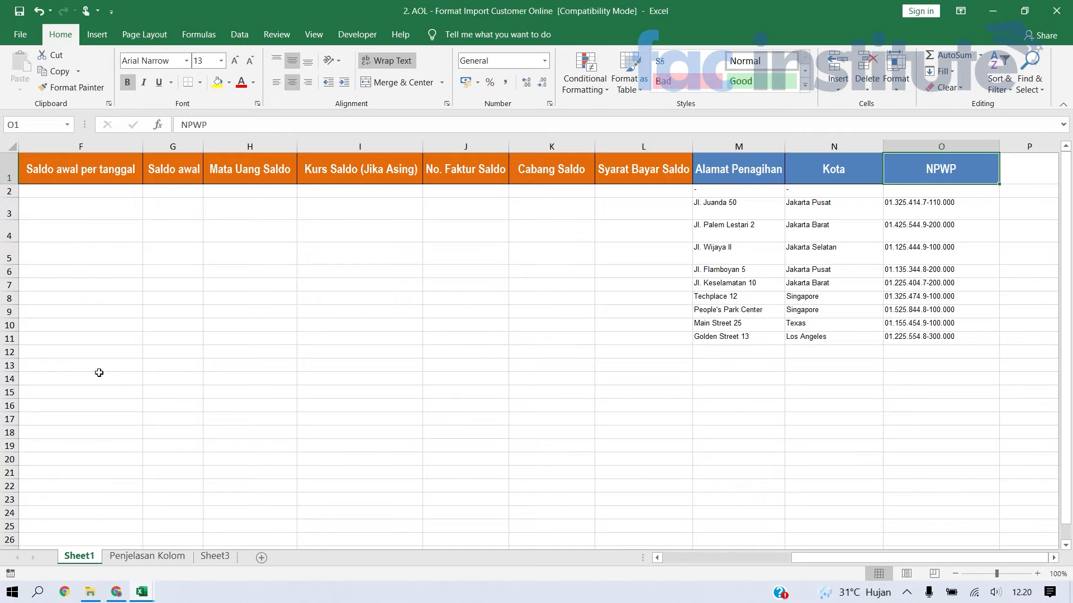
{"action": "left_click", "coordinate": [143, 557]}
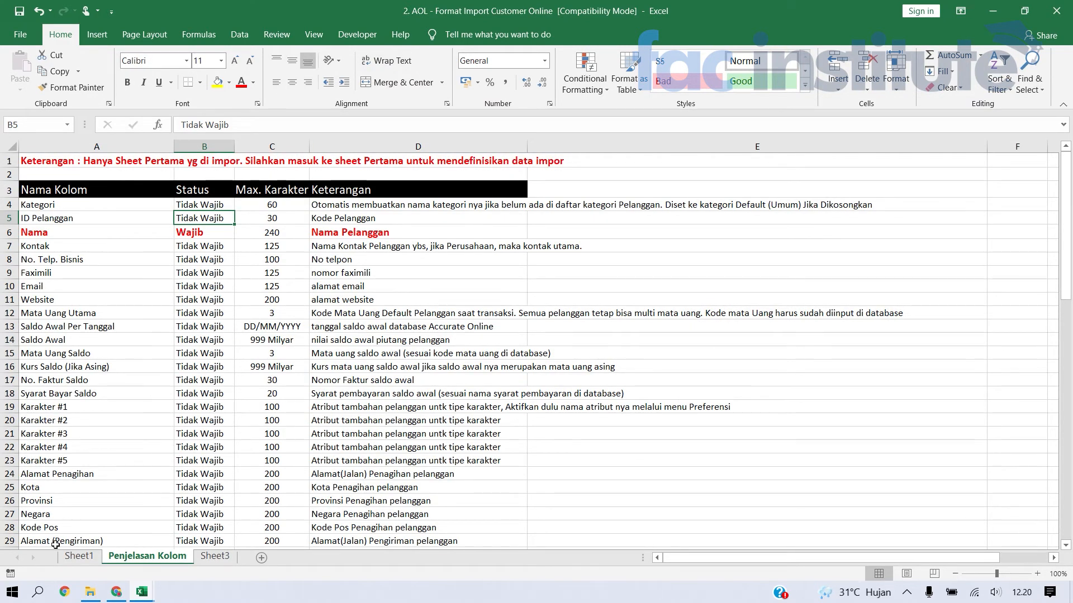
{"action": "left_click", "coordinate": [74, 558]}
Step: Go back through the customer data in Sheet1 and select the whole Saldo awal per tanggal column
{"action": "left_click", "coordinate": [469, 292]}
{"action": "key", "text": "ctrl+Left"}
{"action": "key", "text": "ctrl+Left"}
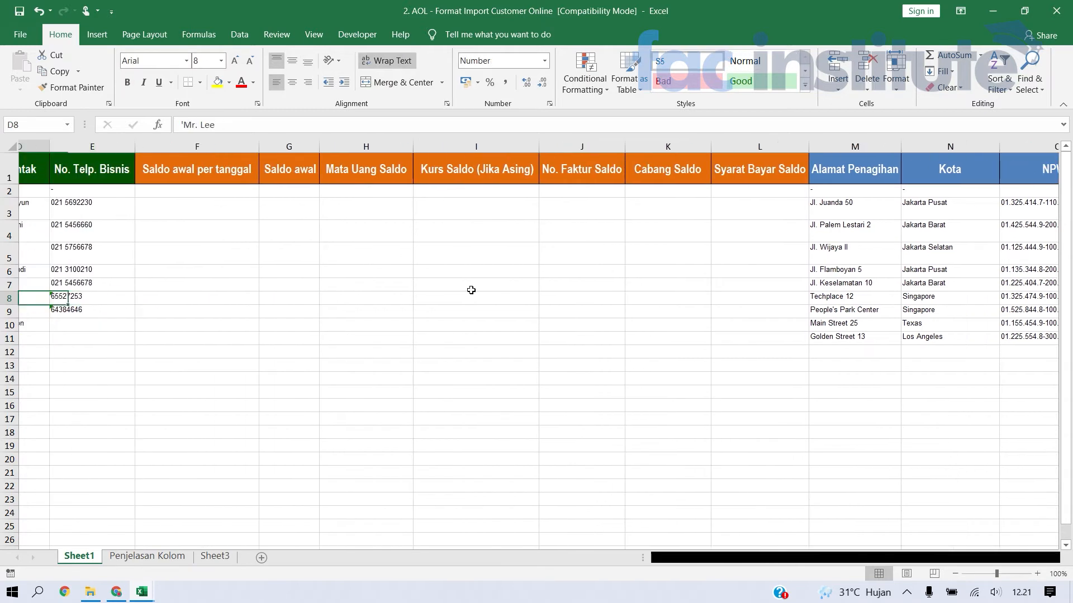
{"action": "key", "text": "Right"}
{"action": "key", "text": "Right"}
{"action": "key", "text": "Up"}
{"action": "key", "text": "Up"}
{"action": "key", "text": "Up"}
{"action": "key", "text": "Up"}
{"action": "key", "text": "Up"}
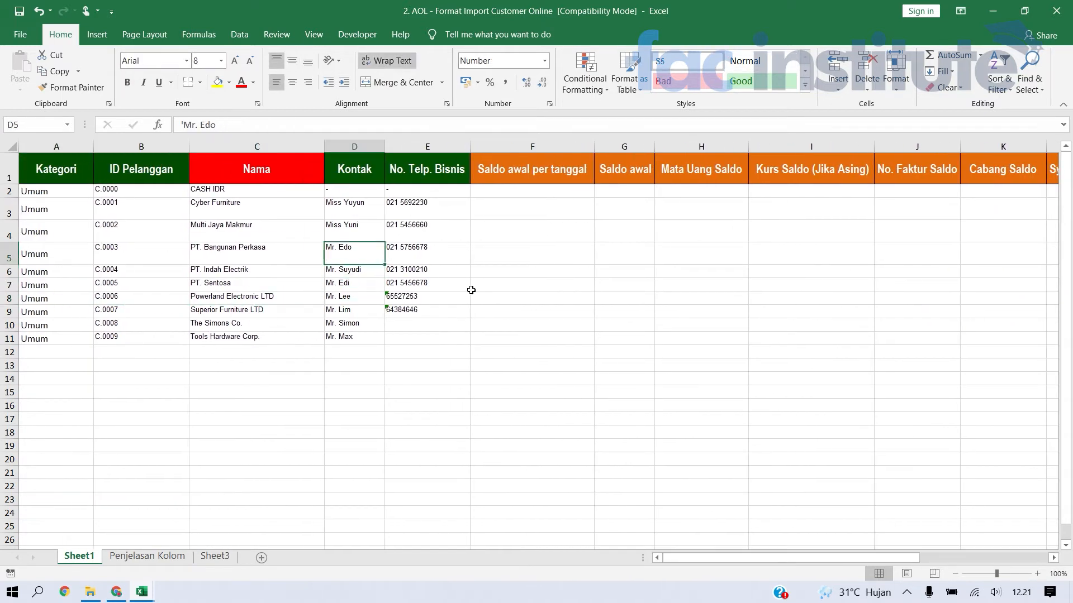
{"action": "key", "text": "Right"}
{"action": "key", "text": "Right"}
{"action": "key", "text": "Up"}
{"action": "key", "text": "Up"}
{"action": "key", "text": "ctrl+space"}
{"action": "key", "text": "Right"}
{"action": "key", "text": "Left"}
{"action": "key", "text": "ctrl+space"}
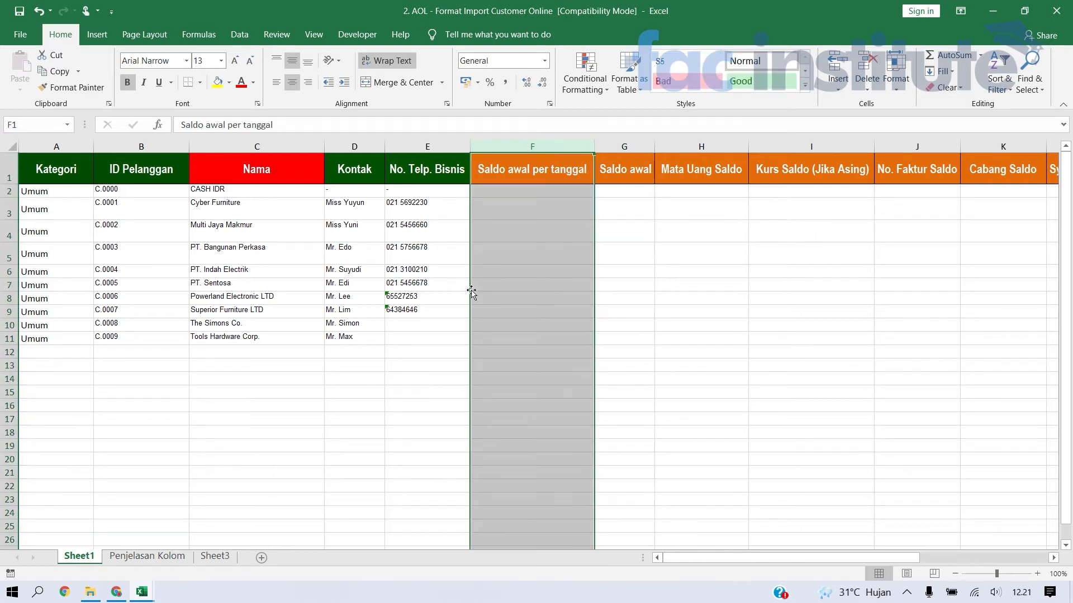
Step: Open the 1. COA workbook from the 1. SUMBER DATA folder and go to the Debit balance of Piutang Usaha IDR
{"action": "left_click", "coordinate": [90, 591]}
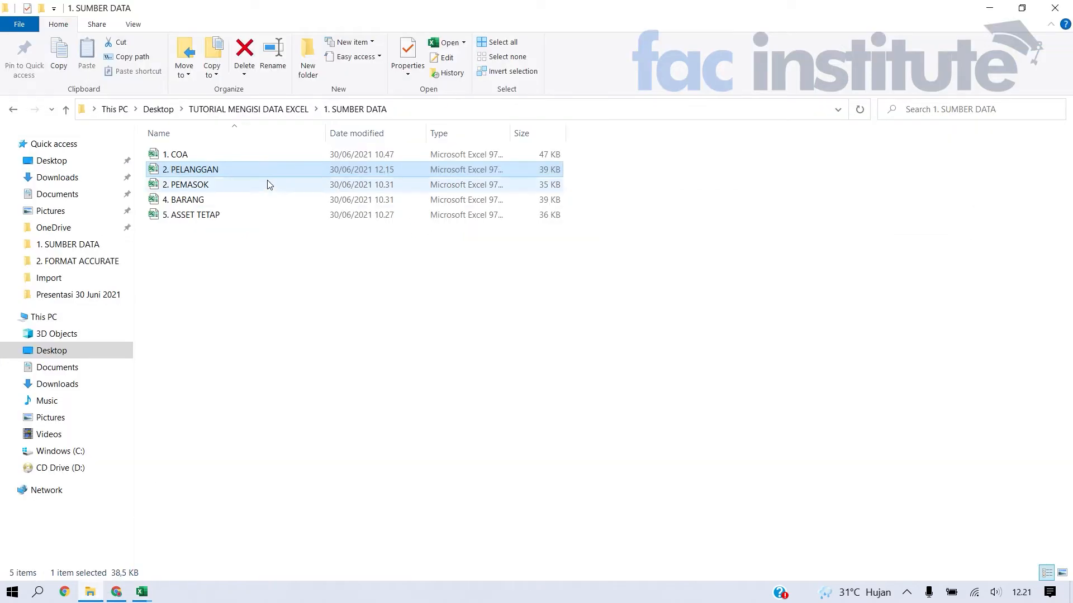
{"action": "left_click", "coordinate": [227, 159]}
{"action": "key", "text": "alt+Tab"}
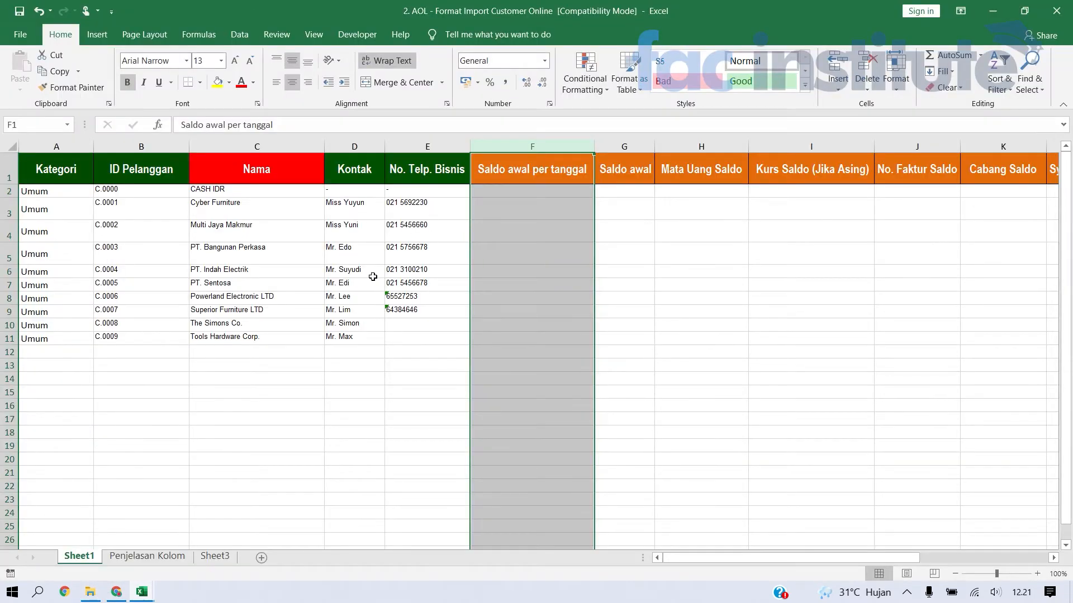
{"action": "left_click", "coordinate": [601, 247]}
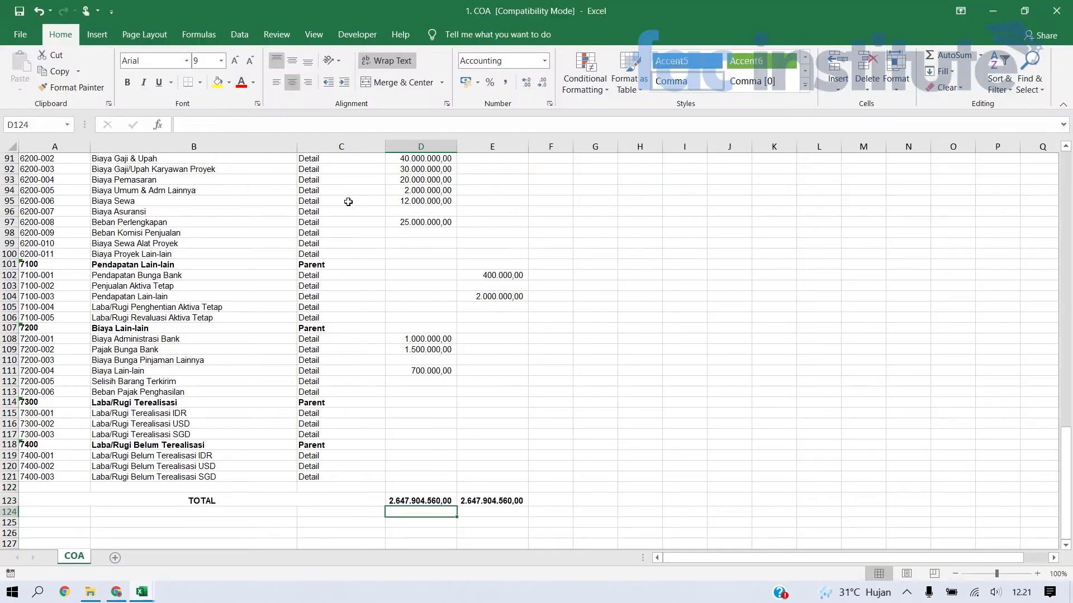
{"action": "left_click", "coordinate": [347, 203]}
{"action": "key", "text": "ctrl+Up"}
{"action": "key", "text": "Down"}
{"action": "key", "text": "Down"}
{"action": "key", "text": "Down"}
{"action": "key", "text": "Down"}
{"action": "key", "text": "Down"}
{"action": "key", "text": "Down"}
{"action": "key", "text": "Down"}
{"action": "key", "text": "Down"}
{"action": "key", "text": "Down"}
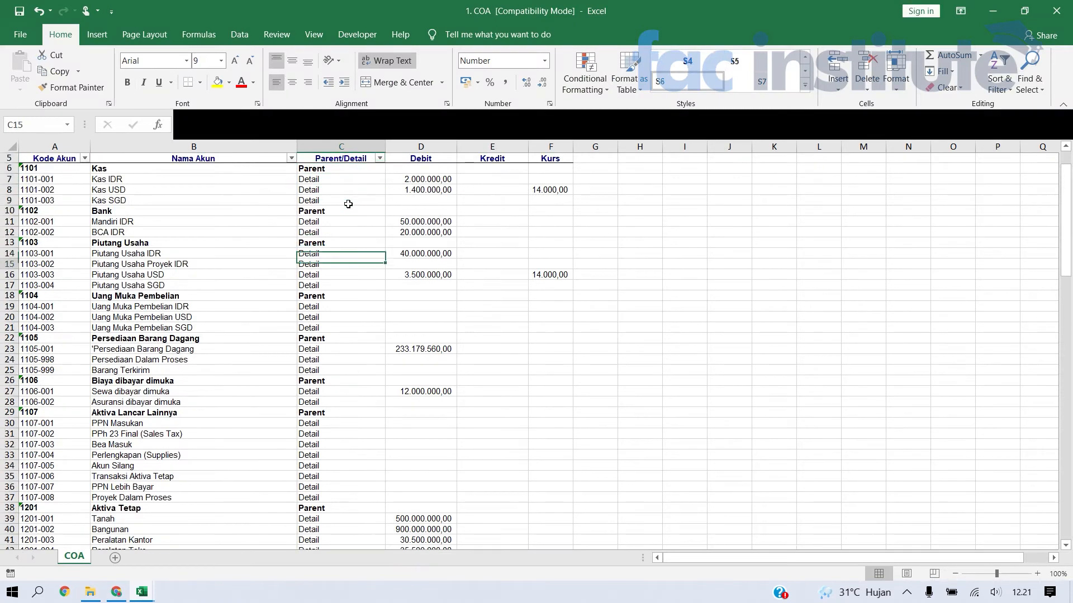
{"action": "key", "text": "Right"}
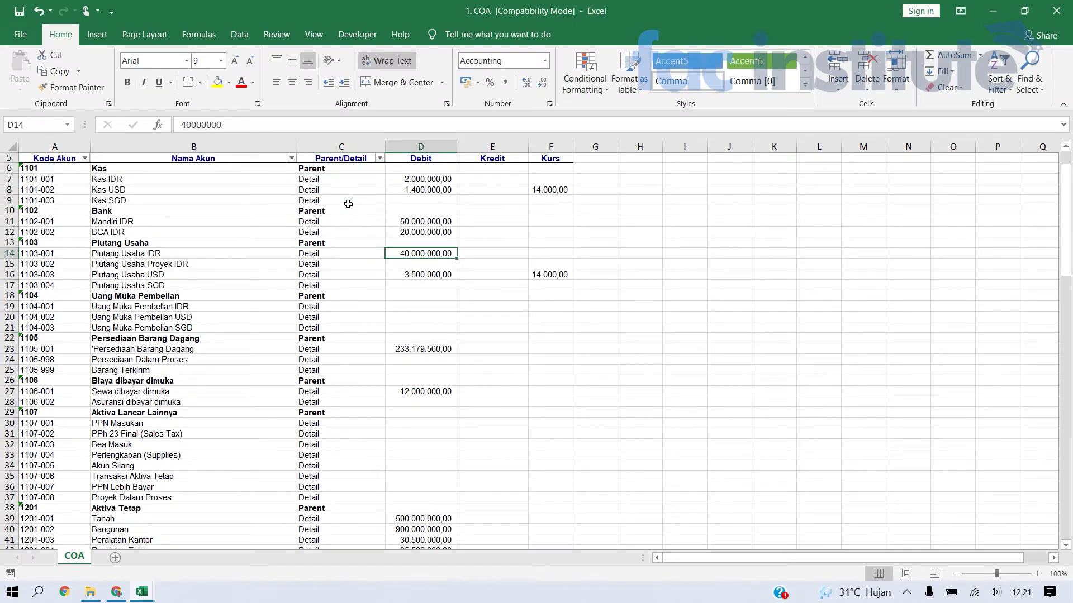
Step: Examine the Debit balances of the Piutang Usaha IDR and Piutang Usaha USD accounts, D14 through D16, with their account names
{"action": "key", "text": "shift+Down"}
{"action": "key", "text": "shift+Down"}
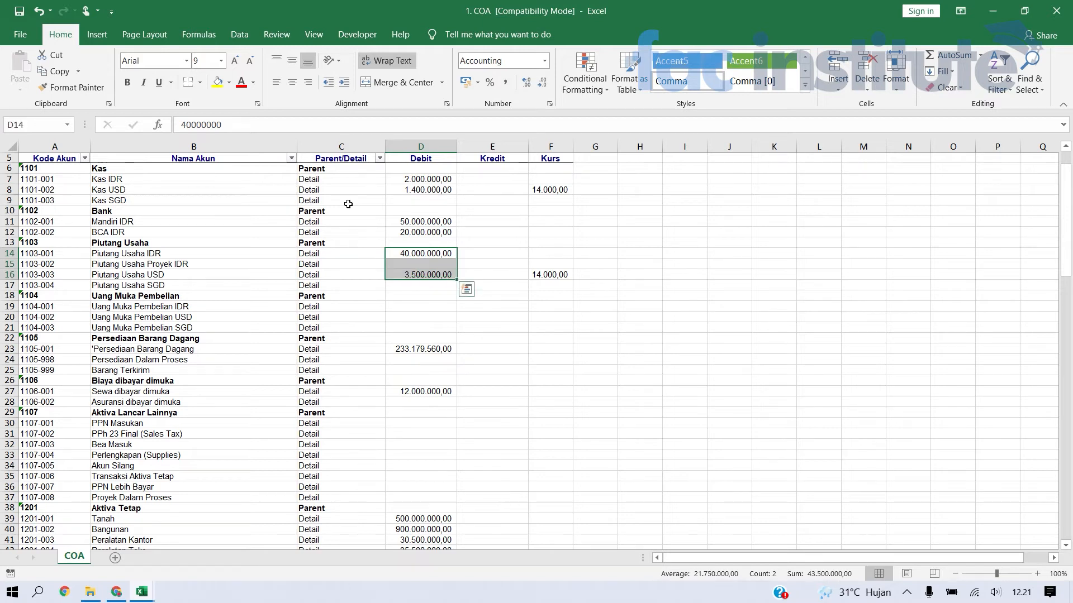
{"action": "key", "text": "Down"}
{"action": "key", "text": "Down"}
{"action": "key", "text": "Left"}
{"action": "key", "text": "Left"}
{"action": "key", "text": "Right"}
{"action": "key", "text": "Right"}
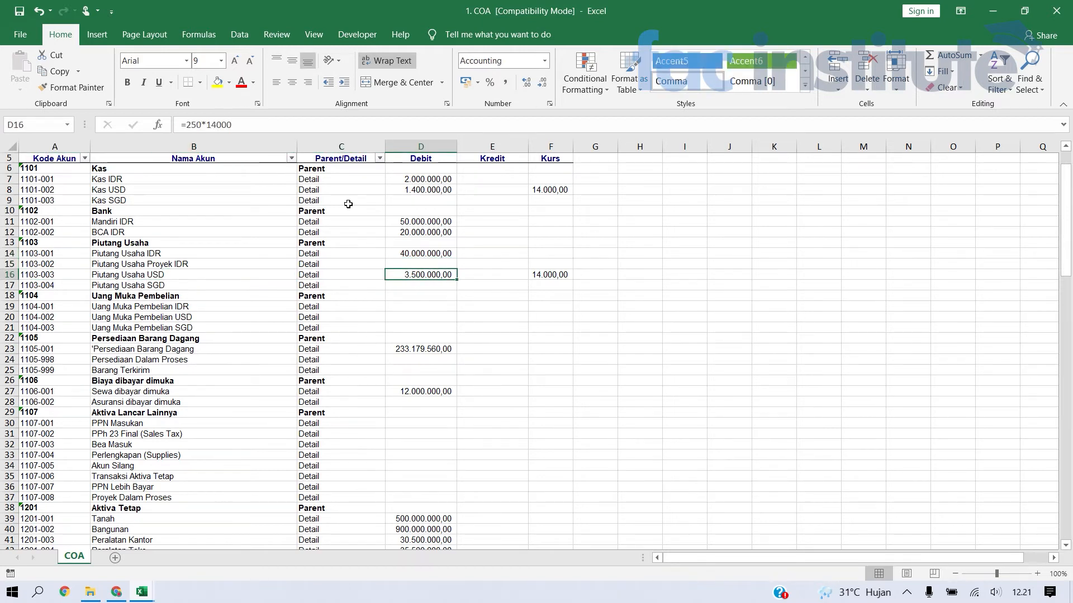
{"action": "key", "text": "Left"}
{"action": "key", "text": "Left"}
{"action": "key", "text": "Right"}
{"action": "key", "text": "Right"}
{"action": "key", "text": "shift+Up"}
{"action": "key", "text": "shift+Up"}
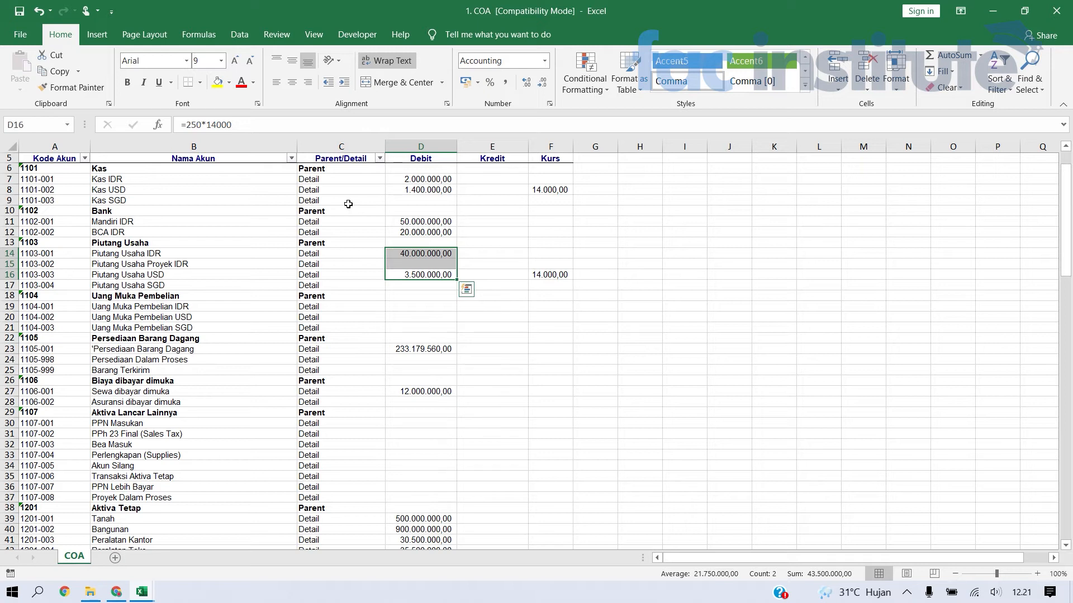
{"action": "key", "text": "Left"}
{"action": "key", "text": "Left"}
{"action": "key", "text": "Left"}
{"action": "key", "text": "Right"}
{"action": "key", "text": "Right"}
{"action": "key", "text": "Right"}
{"action": "key", "text": "Up"}
{"action": "key", "text": "Up"}
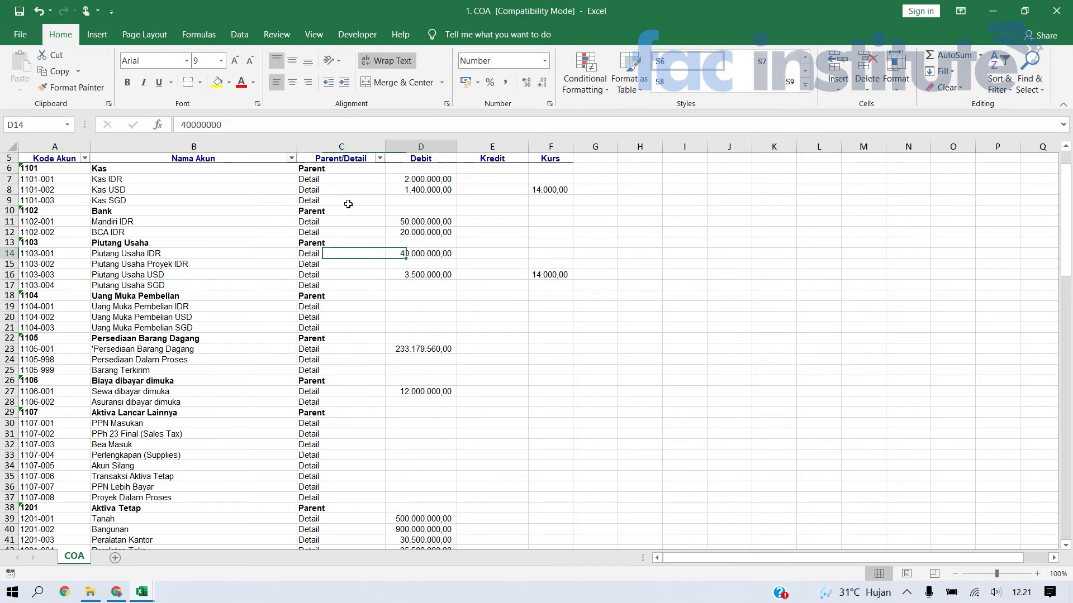
Step: Switch to the 2. PELANGGAN workbook and bring up its PUITANG sheet beside the invoice table
{"action": "key", "text": "alt+Tab"}
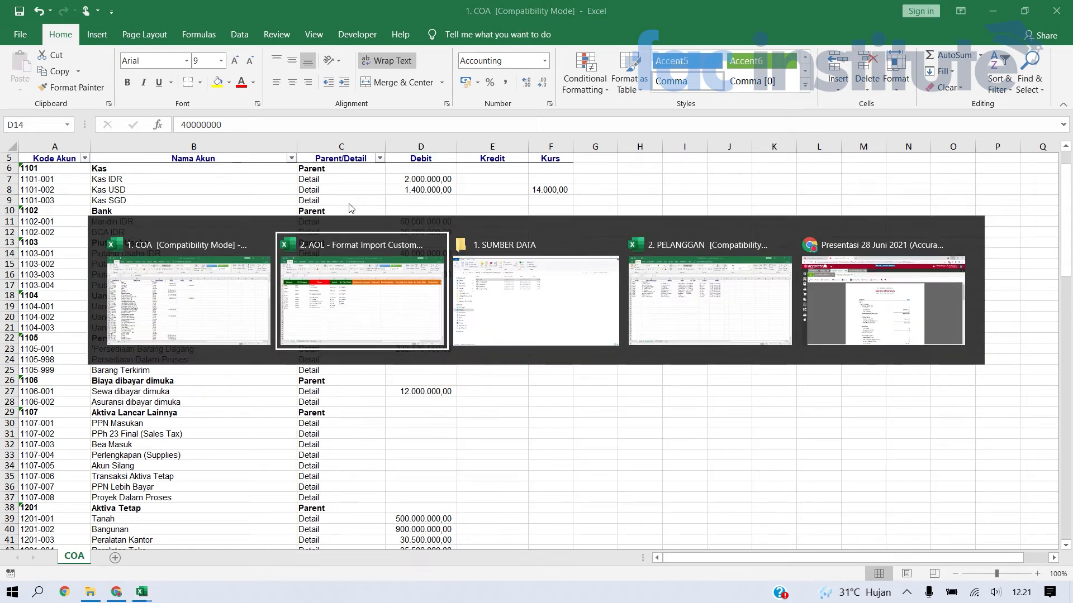
{"action": "key", "text": "alt+Tab"}
{"action": "key", "text": "alt+Tab"}
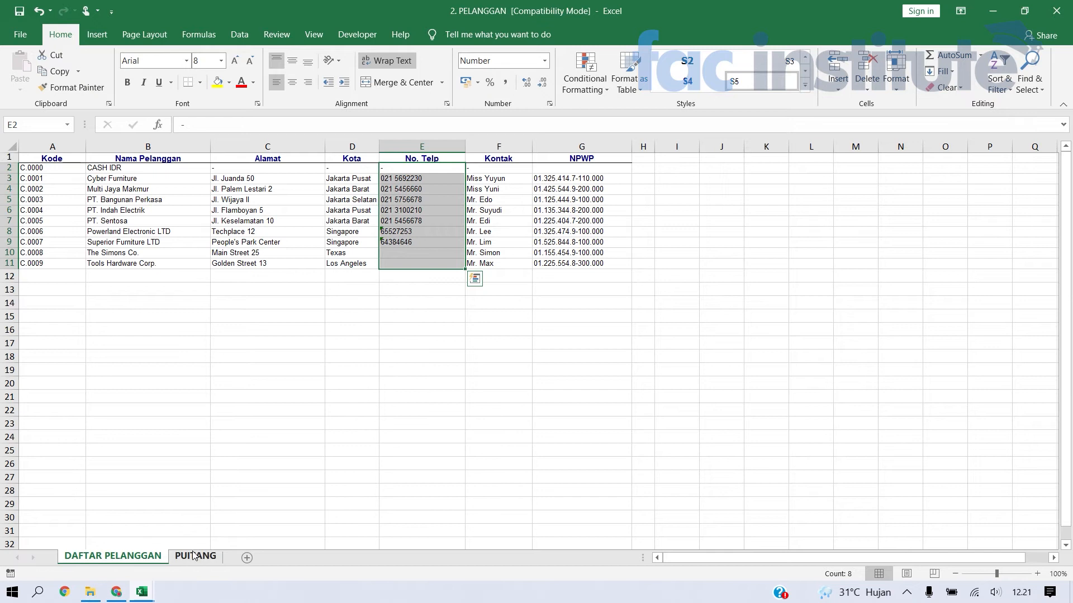
{"action": "left_click", "coordinate": [193, 555]}
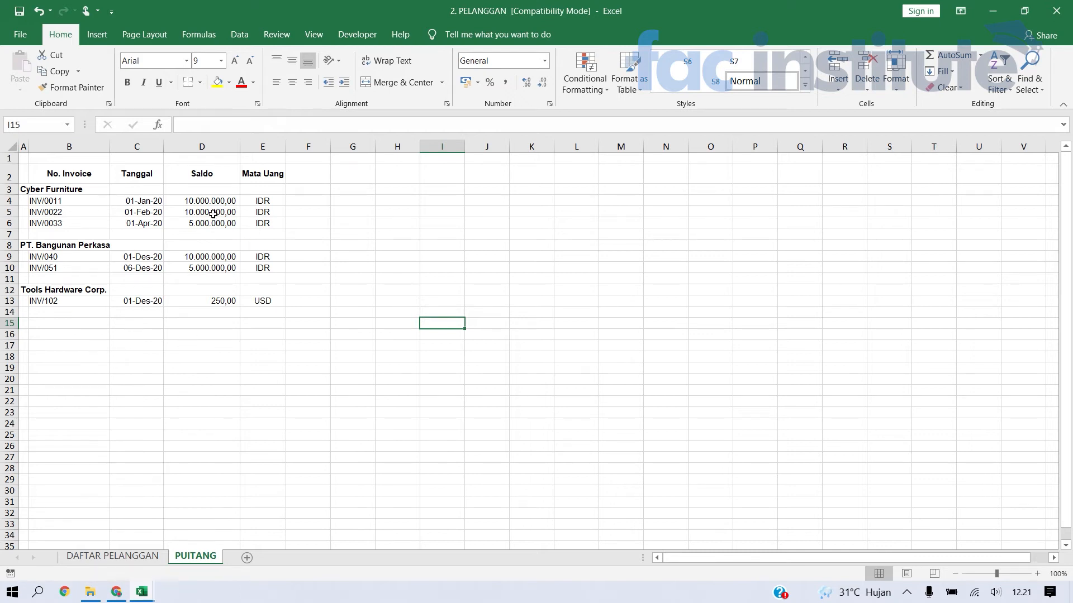
{"action": "key", "text": "Left"}
{"action": "key", "text": "Left"}
{"action": "key", "text": "Left"}
{"action": "key", "text": "Left"}
{"action": "key", "text": "Left"}
{"action": "key", "text": "Left"}
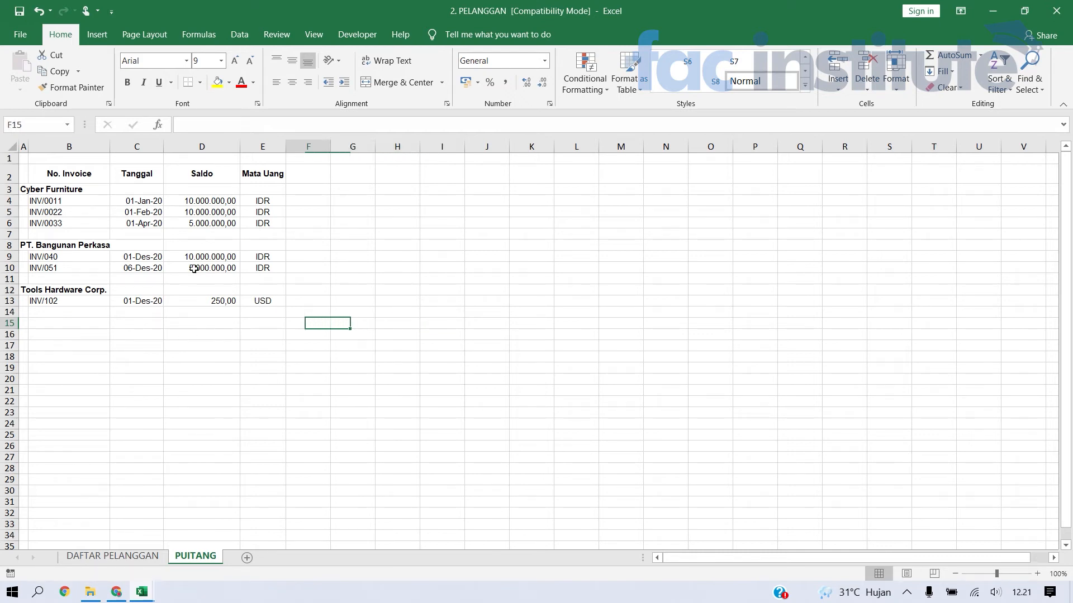
Step: Review which customers have outstanding invoices in the PUITANG sheet, going from Cyber Furniture down to Tools Hardware Corp
{"action": "key", "text": "Up"}
{"action": "key", "text": "Up"}
{"action": "key", "text": "Up"}
{"action": "key", "text": "Up"}
{"action": "key", "text": "Up"}
{"action": "key", "text": "Left"}
{"action": "key", "text": "Left"}
{"action": "key", "text": "Up"}
{"action": "key", "text": "Up"}
{"action": "key", "text": "Up"}
{"action": "key", "text": "Down"}
{"action": "key", "text": "Down"}
{"action": "key", "text": "Down"}
{"action": "key", "text": "Down"}
{"action": "key", "text": "Down"}
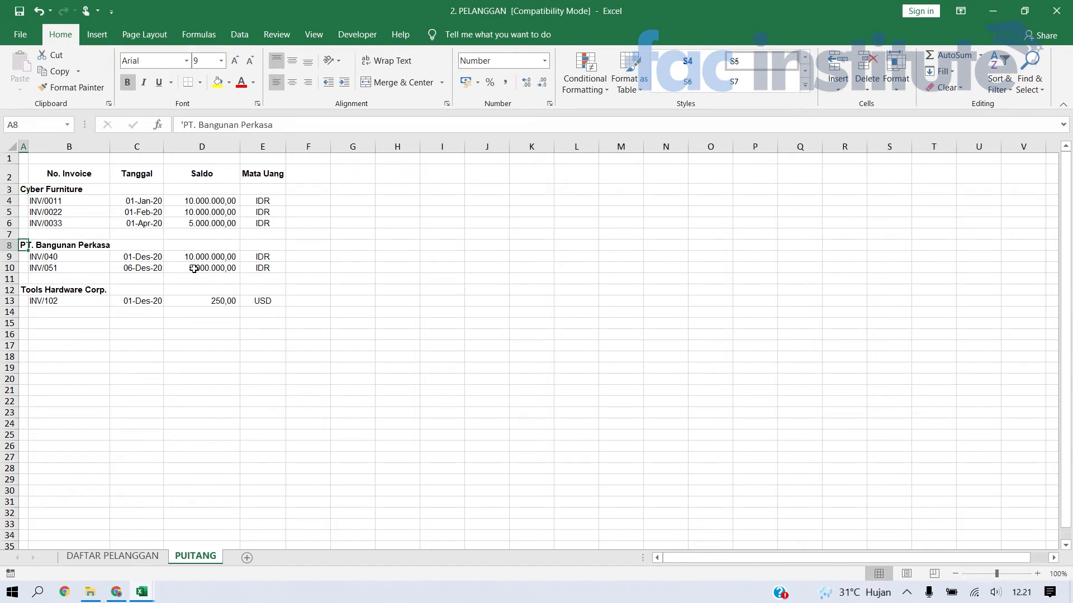
{"action": "key", "text": "Down"}
{"action": "key", "text": "Down"}
{"action": "key", "text": "Down"}
{"action": "key", "text": "Down"}
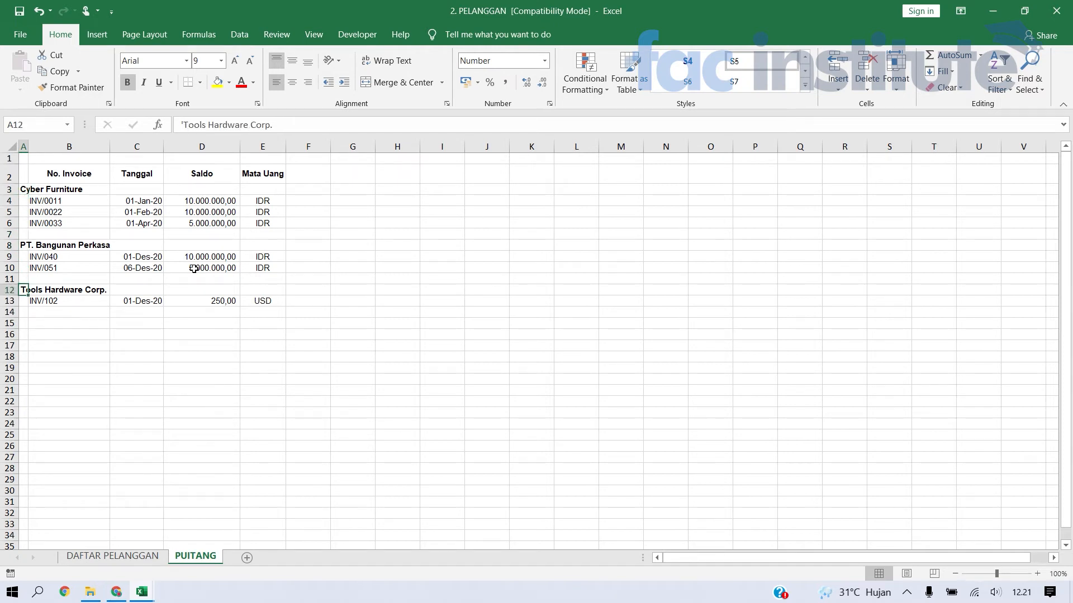
Step: Return to the customer import workbook and fill the entire Cyber Furniture row, row 3, with yellow
{"action": "key", "text": "alt+Tab"}
{"action": "key", "text": "alt+Tab"}
{"action": "key", "text": "Left"}
{"action": "key", "text": "Left"}
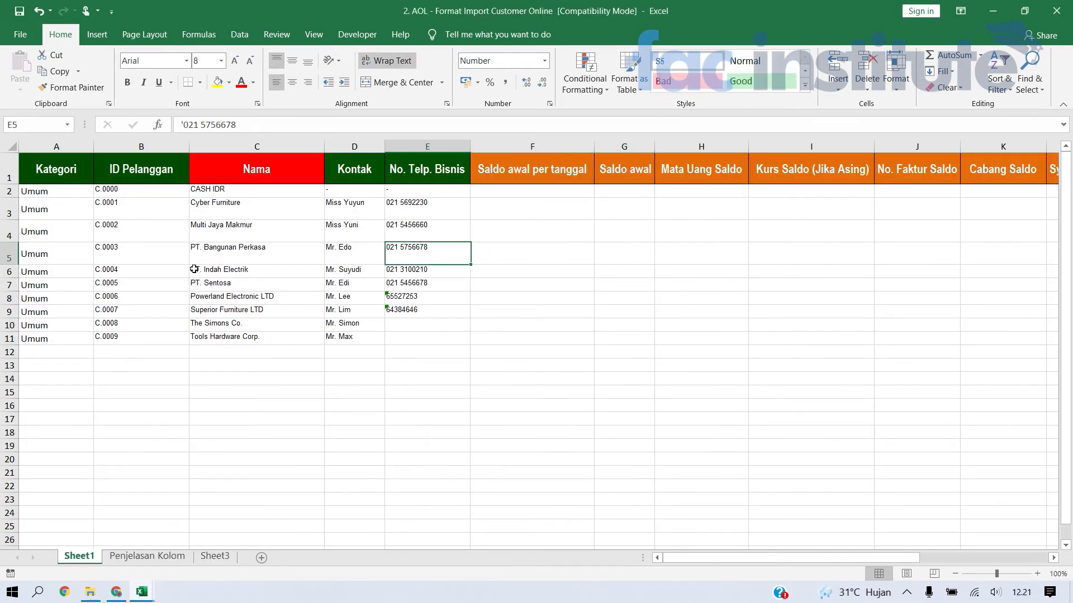
{"action": "key", "text": "Left"}
{"action": "key", "text": "Up"}
{"action": "key", "text": "Up"}
{"action": "key", "text": "Left"}
{"action": "key", "text": "Left"}
{"action": "key", "text": "Up"}
{"action": "key", "text": "Down"}
{"action": "key", "text": "Down"}
{"action": "key", "text": "Right"}
{"action": "key", "text": "Up"}
{"action": "key", "text": "Left"}
{"action": "key", "text": "shift+space"}
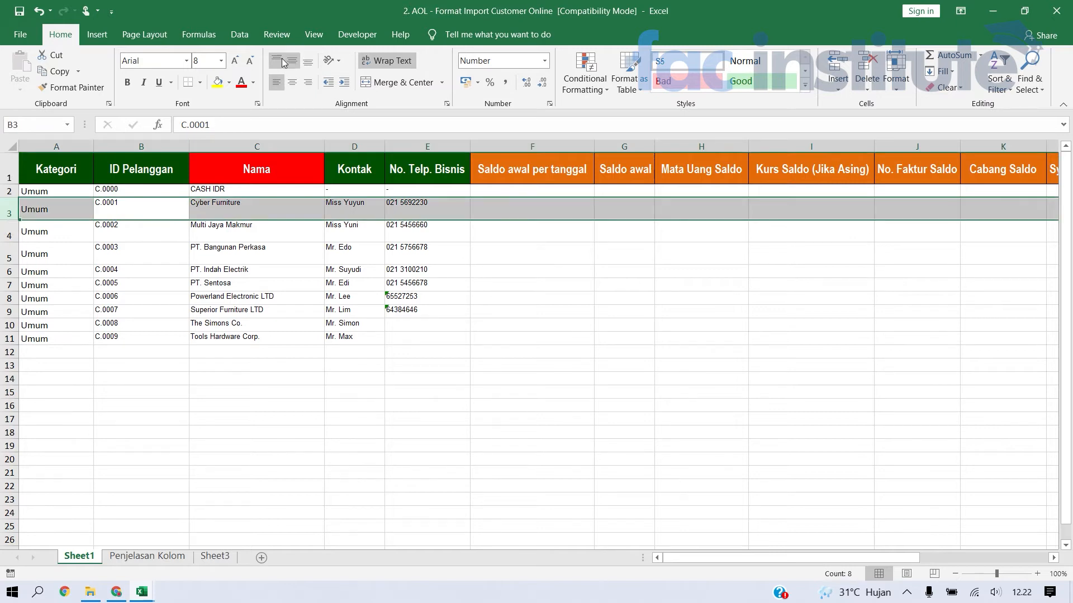
{"action": "left_click", "coordinate": [221, 83]}
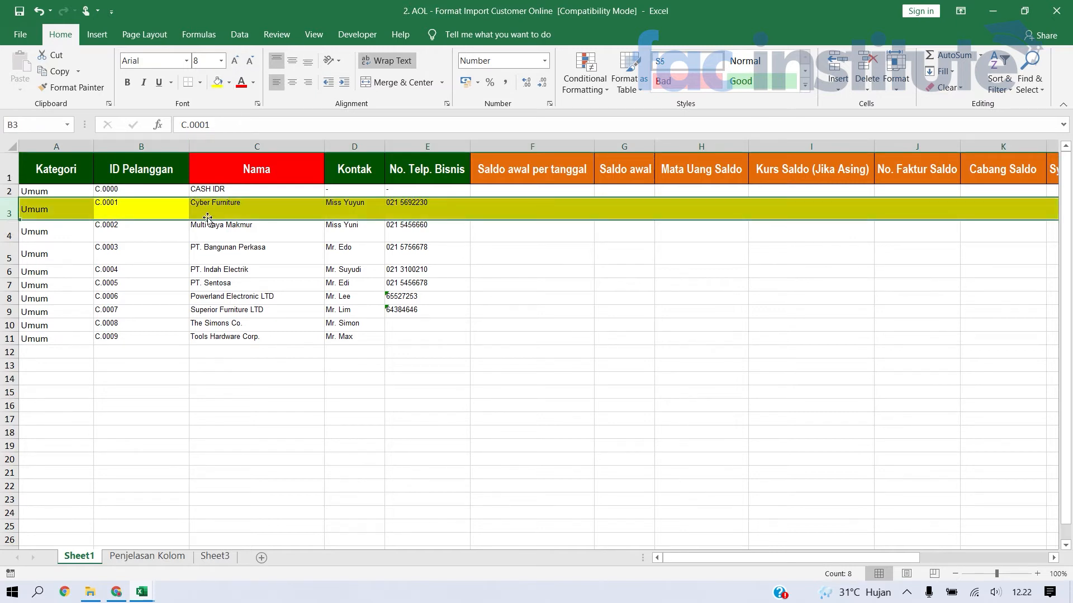
Step: Check the next customer in the PUITANG sheet and fill the entire PT. Bangunan Perkasa row with yellow
{"action": "key", "text": "alt+Tab"}
{"action": "key", "text": "alt+Tab"}
{"action": "key", "text": "Down"}
{"action": "key", "text": "Down"}
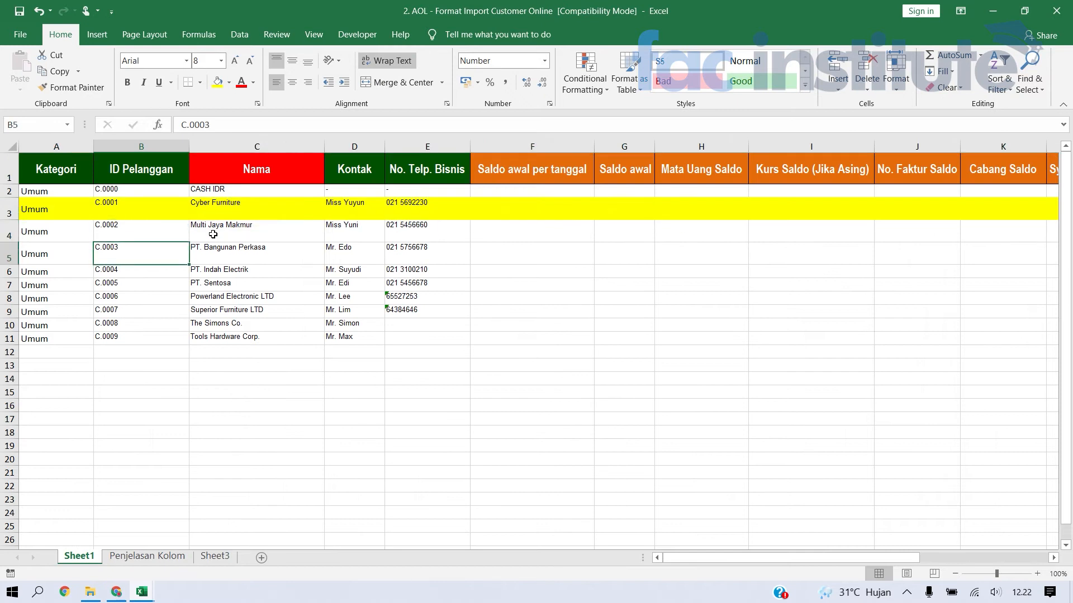
{"action": "key", "text": "shift+space"}
{"action": "left_click", "coordinate": [224, 83]}
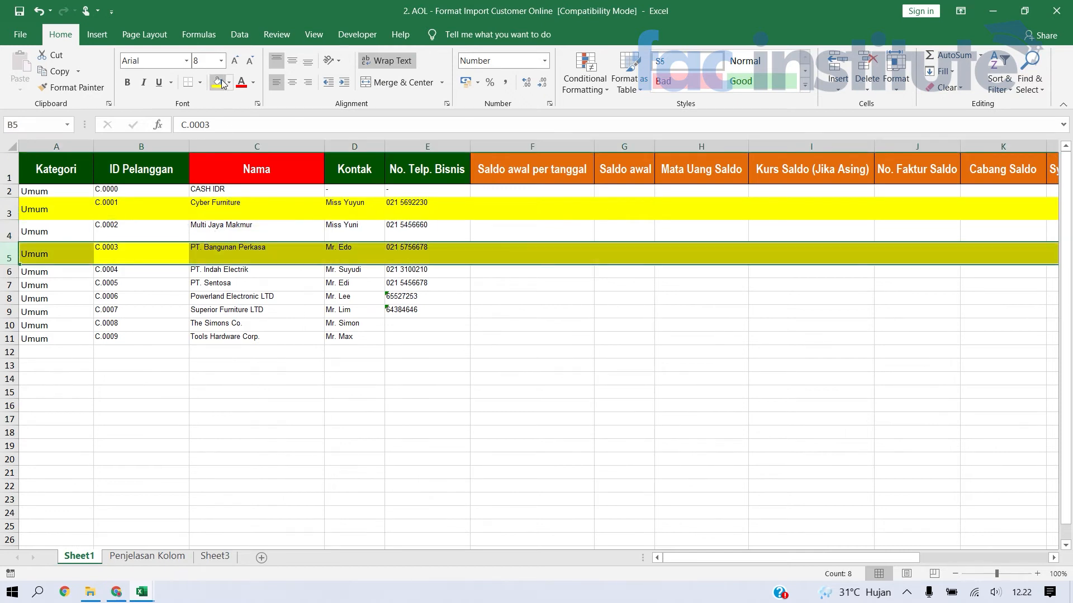
Step: Check the last customer in the PUITANG sheet and fill the entire Tools Hardware Corp. row with yellow
{"action": "key", "text": "alt+Tab"}
{"action": "key", "text": "alt+Tab"}
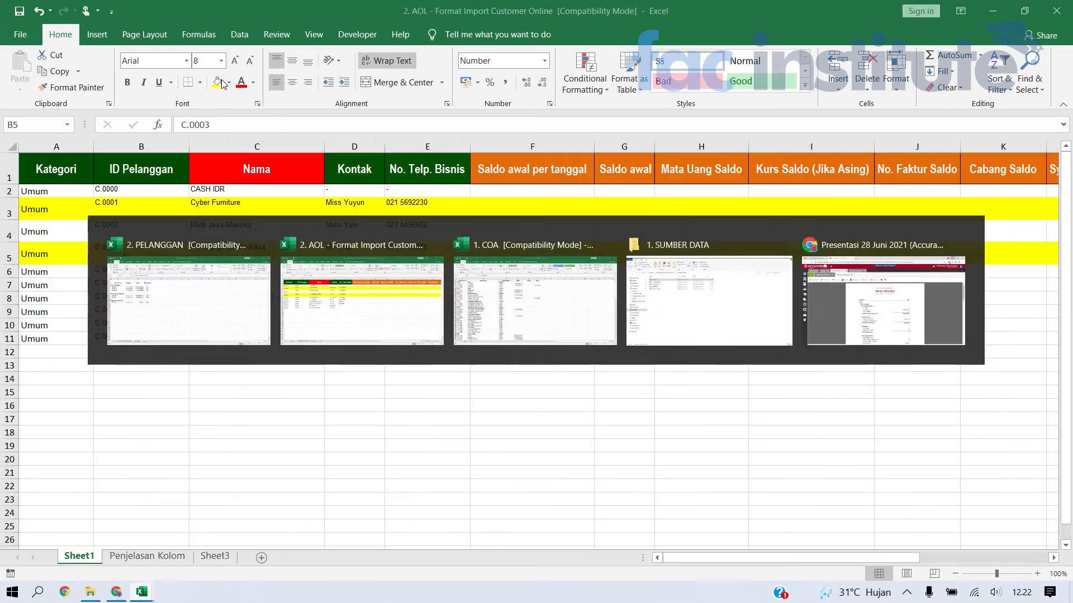
{"action": "key", "text": "Down"}
{"action": "key", "text": "Down"}
{"action": "key", "text": "Down"}
{"action": "key", "text": "Down"}
{"action": "key", "text": "Up"}
{"action": "key", "text": "Down"}
{"action": "key", "text": "Down"}
{"action": "key", "text": "Up"}
{"action": "key", "text": "Down"}
{"action": "key", "text": "Down"}
{"action": "key", "text": "shift+space"}
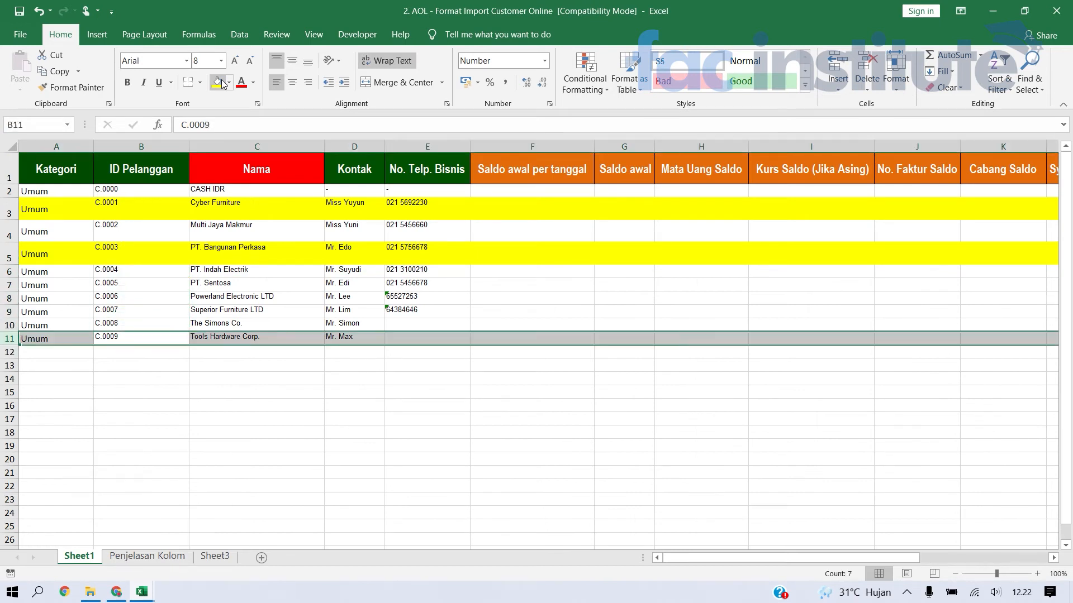
{"action": "left_click", "coordinate": [217, 83]}
{"action": "left_click", "coordinate": [657, 305]}
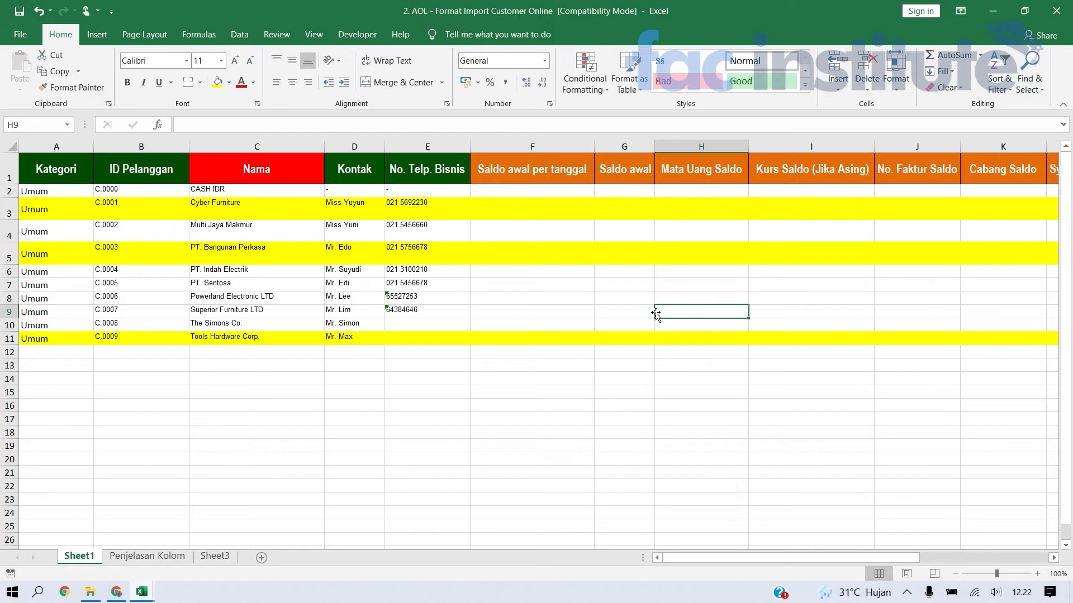
Step: Check the dates of Cyber Furniture's three invoices in the PUITANG sheet against the opening balance date column of the import format
{"action": "key", "text": "Up"}
{"action": "key", "text": "Up"}
{"action": "key", "text": "Up"}
{"action": "key", "text": "Up"}
{"action": "key", "text": "Up"}
{"action": "key", "text": "Left"}
{"action": "key", "text": "Left"}
{"action": "key", "text": "Right"}
{"action": "key", "text": "Left"}
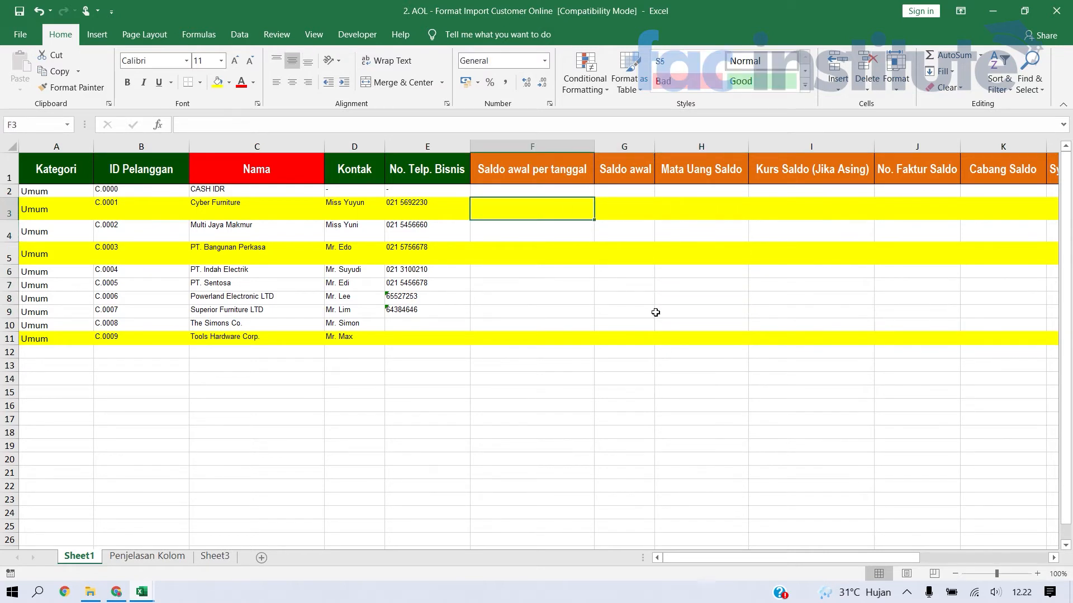
{"action": "key", "text": "alt+Tab"}
{"action": "key", "text": "Right"}
{"action": "key", "text": "Right"}
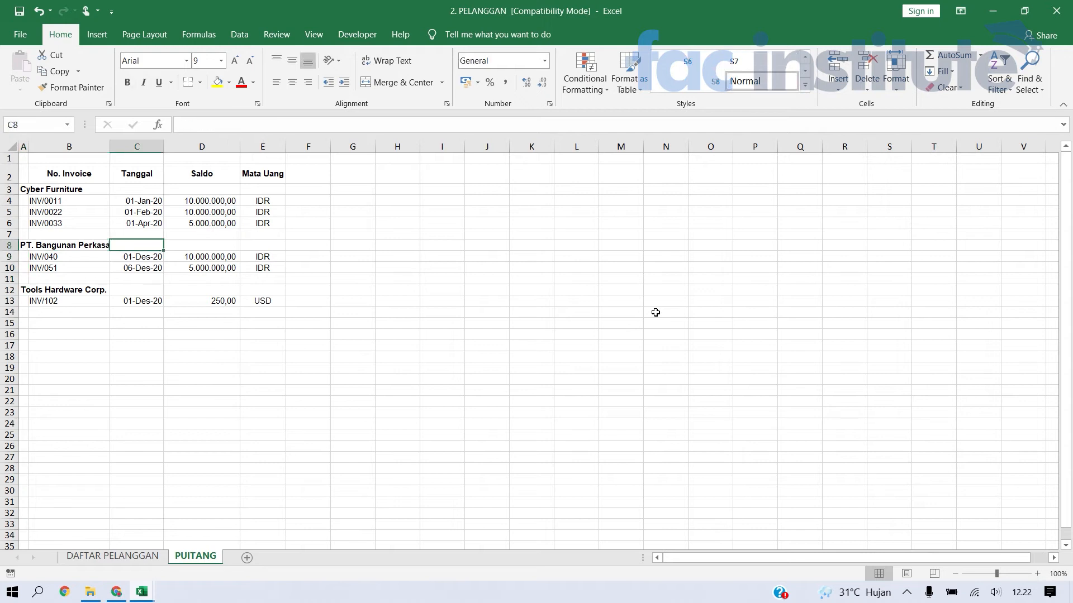
{"action": "key", "text": "Up"}
{"action": "key", "text": "Up"}
{"action": "key", "text": "Up"}
{"action": "key", "text": "Up"}
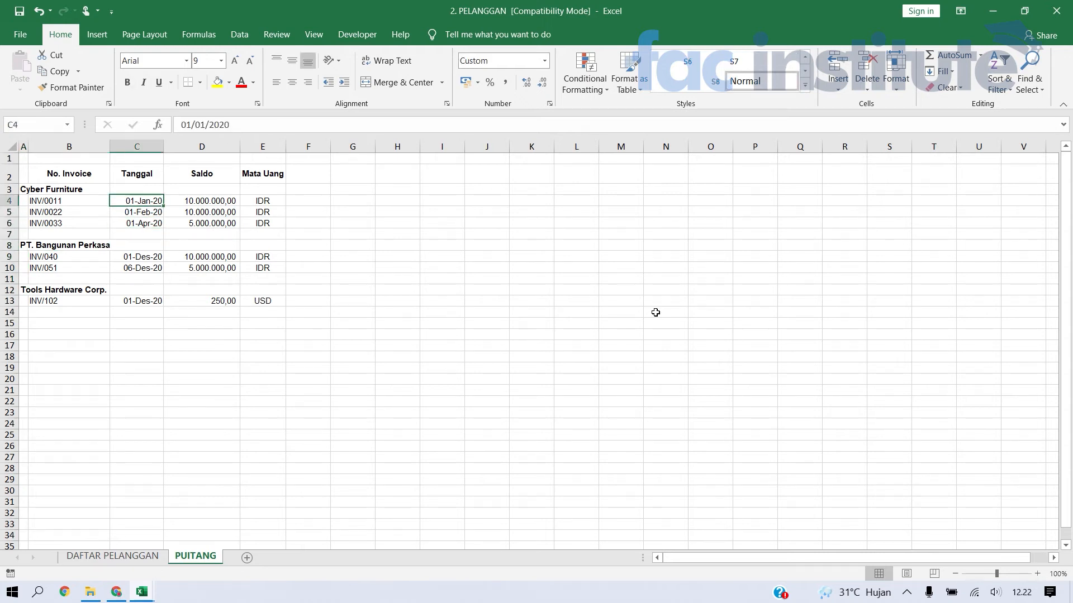
{"action": "key", "text": "shift+Down"}
{"action": "key", "text": "shift+Down"}
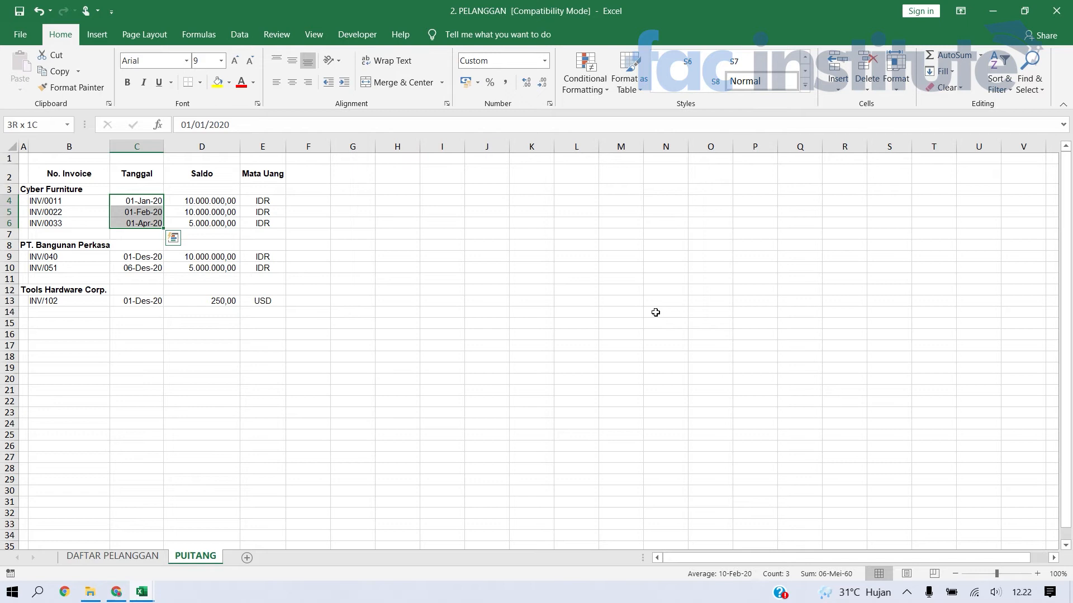
Step: Review Cyber Furniture's invoice numbers, dates and first balance in the PUITANG sheet
{"action": "key", "text": "Up"}
{"action": "key", "text": "Up"}
{"action": "key", "text": "Down"}
{"action": "key", "text": "Down"}
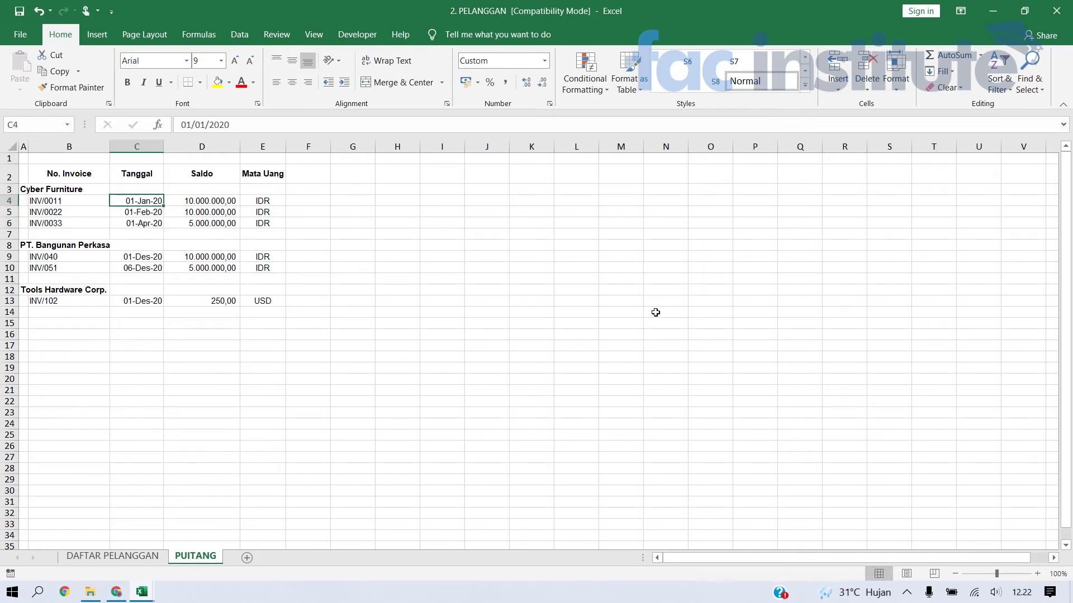
{"action": "key", "text": "Left"}
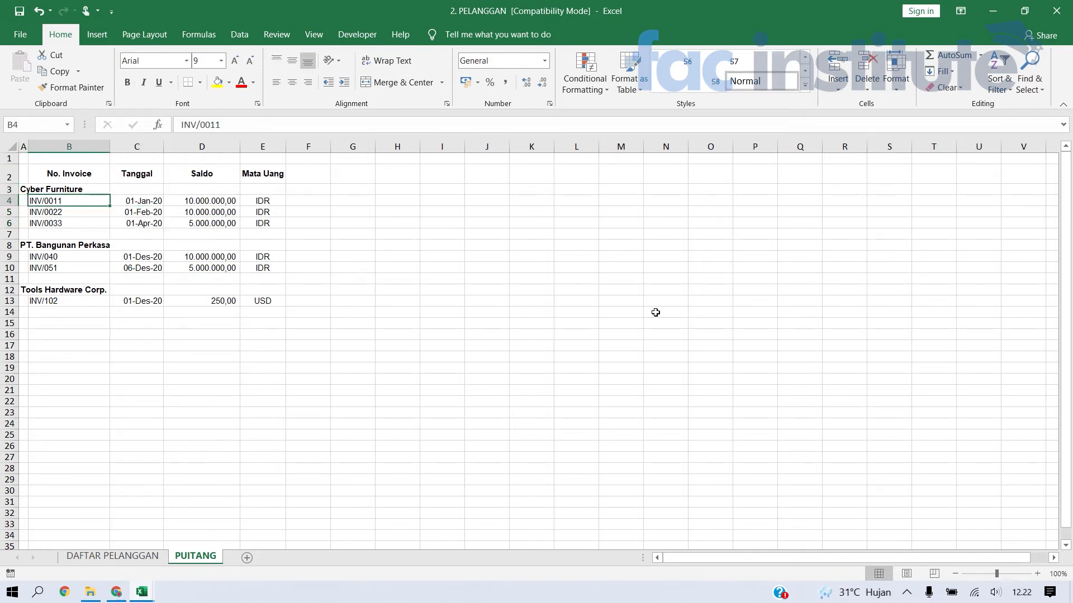
{"action": "key", "text": "Down"}
{"action": "key", "text": "Down"}
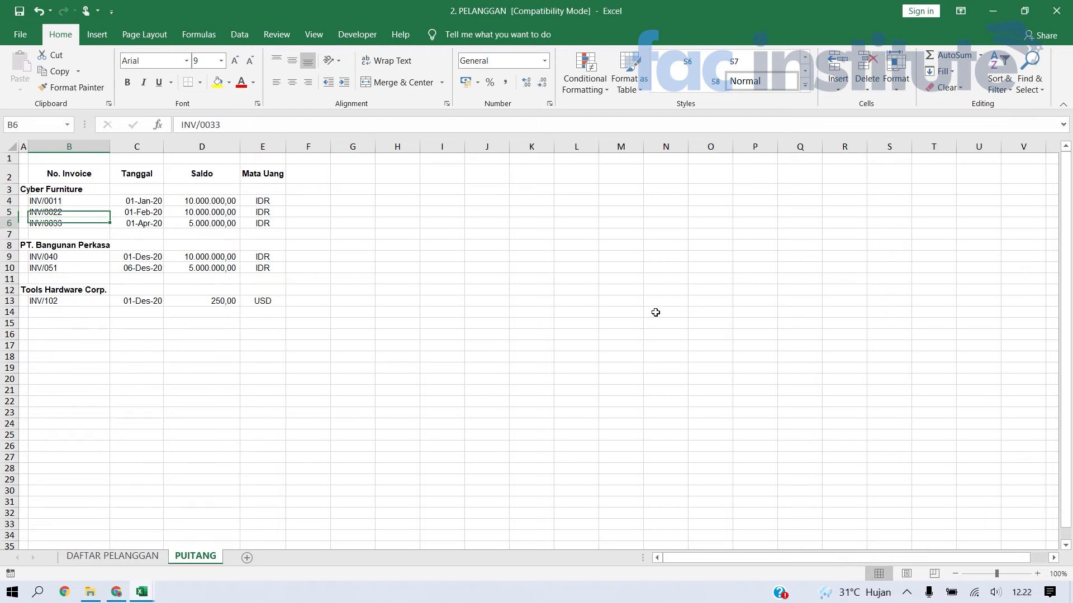
{"action": "key", "text": "Right"}
{"action": "key", "text": "Up"}
{"action": "key", "text": "Up"}
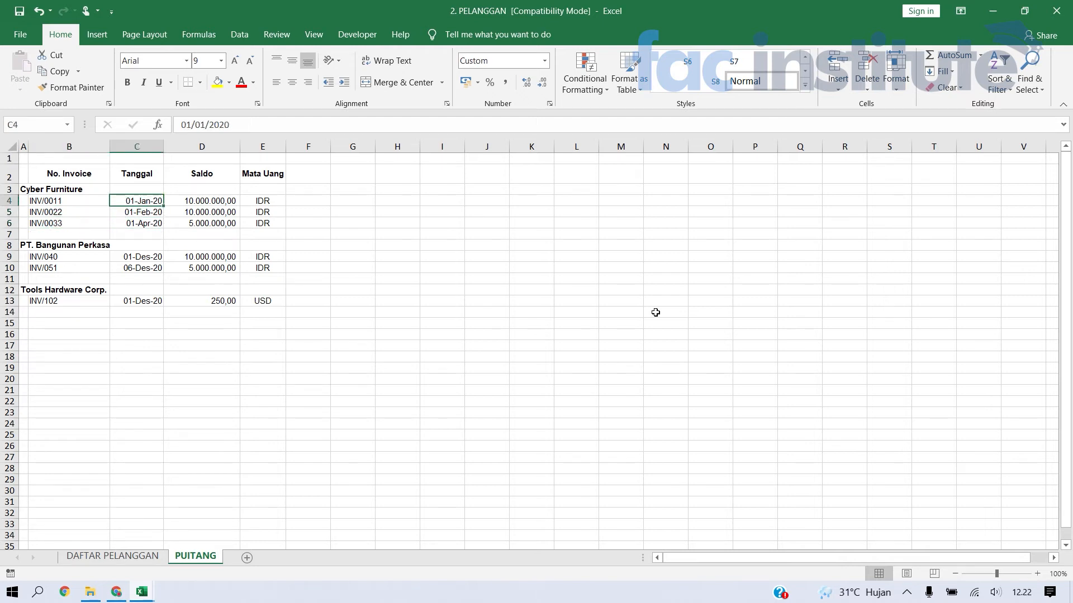
{"action": "key", "text": "Right"}
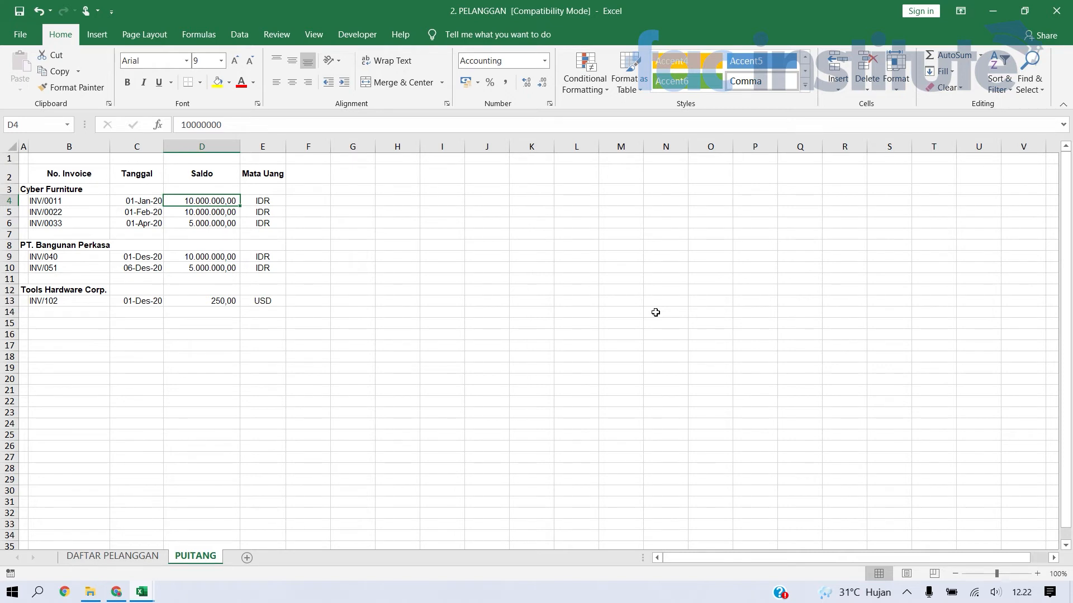
Step: Examine the opening balance date and amount cells of the Cyber Furniture row in the import workbook
{"action": "key", "text": "alt+Tab"}
{"action": "key", "text": "Left"}
{"action": "key", "text": "Left"}
{"action": "key", "text": "Right"}
{"action": "key", "text": "Right"}
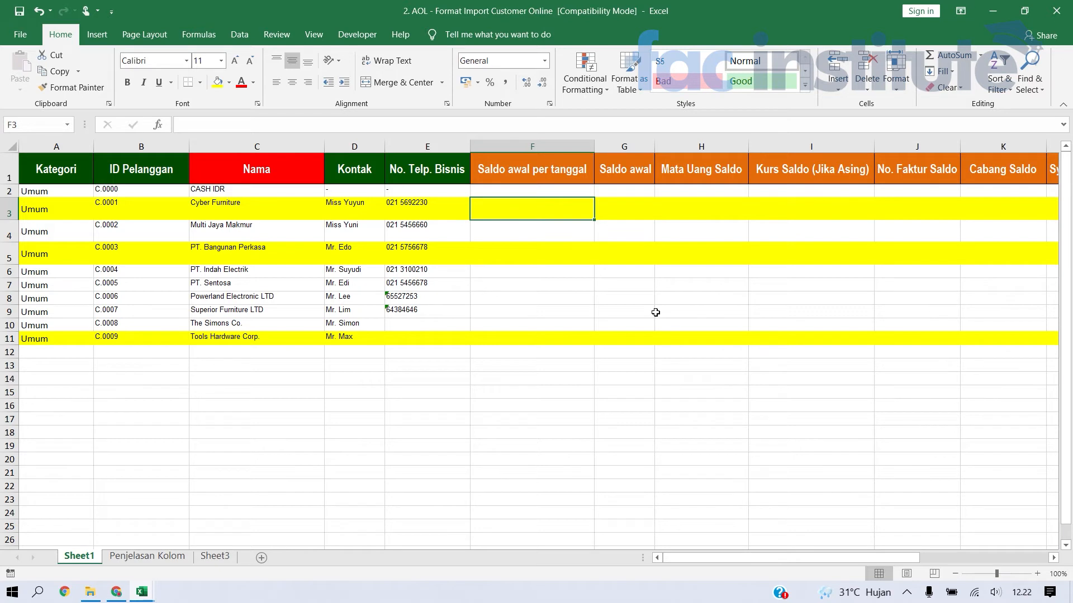
{"action": "key", "text": "Down"}
{"action": "key", "text": "Left"}
{"action": "key", "text": "Up"}
{"action": "key", "text": "Right"}
{"action": "key", "text": "Right"}
{"action": "key", "text": "Left"}
{"action": "key", "text": "Right"}
Step: Compare Cyber Furniture's invoice balances and invoice lines in the PUITANG sheet with its single row in the import workbook
{"action": "key", "text": "alt+Tab"}
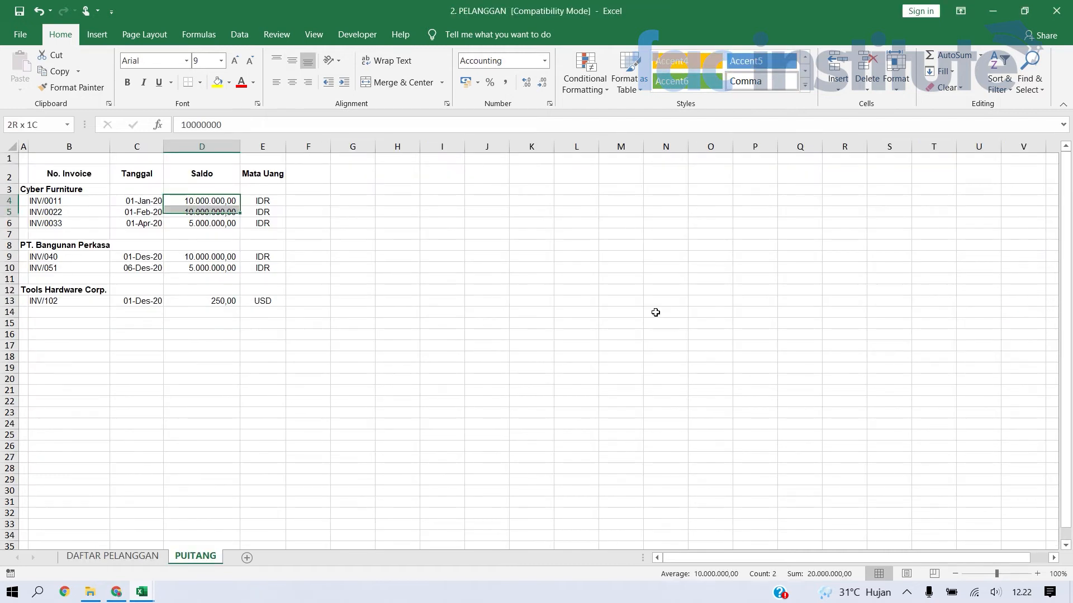
{"action": "key", "text": "shift+Down"}
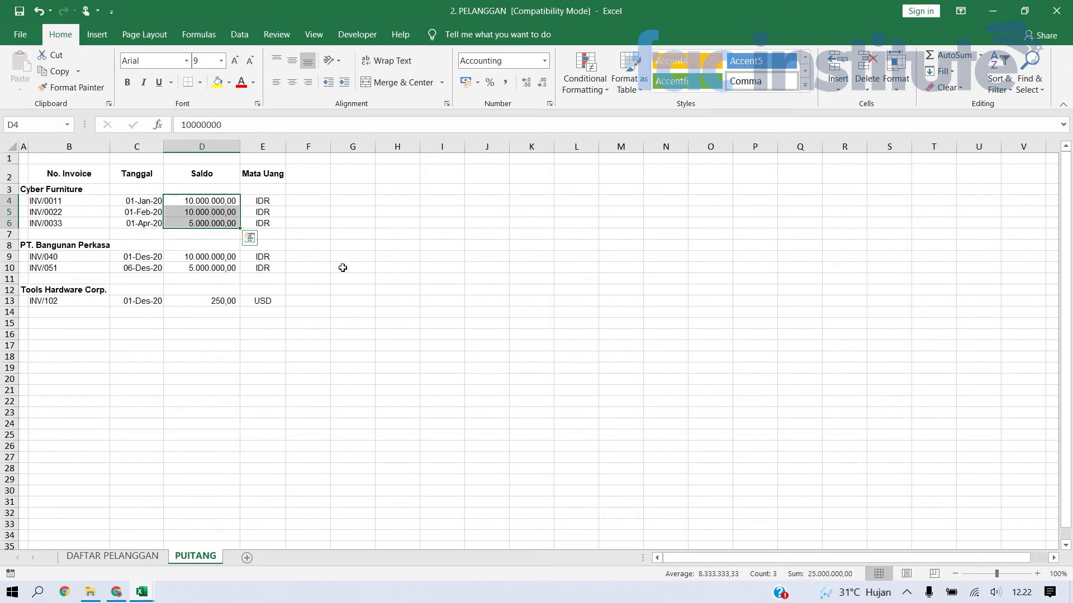
{"action": "key", "text": "Left"}
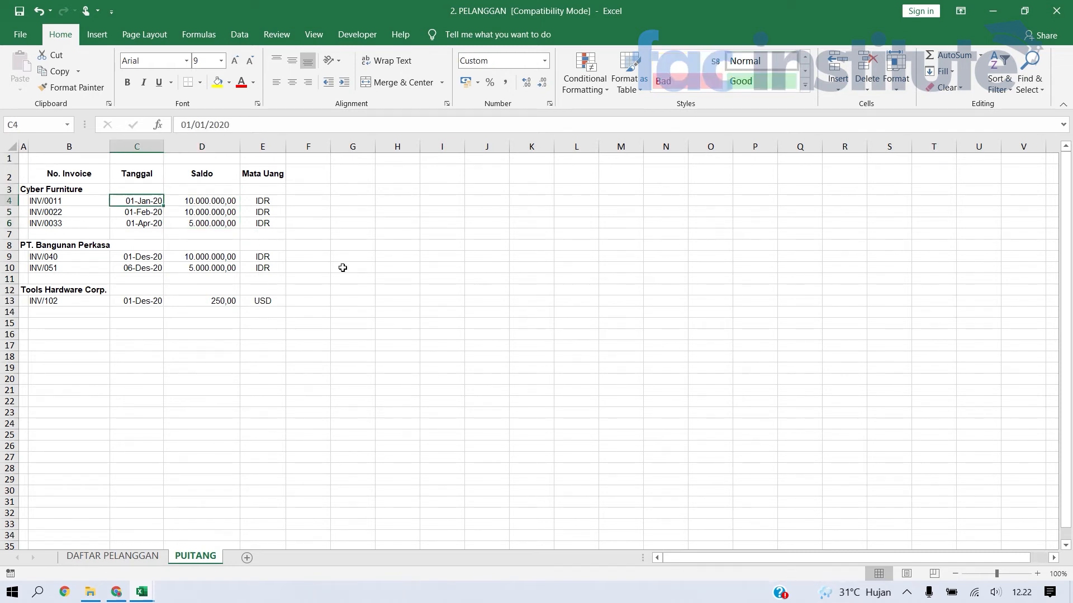
{"action": "key", "text": "Left"}
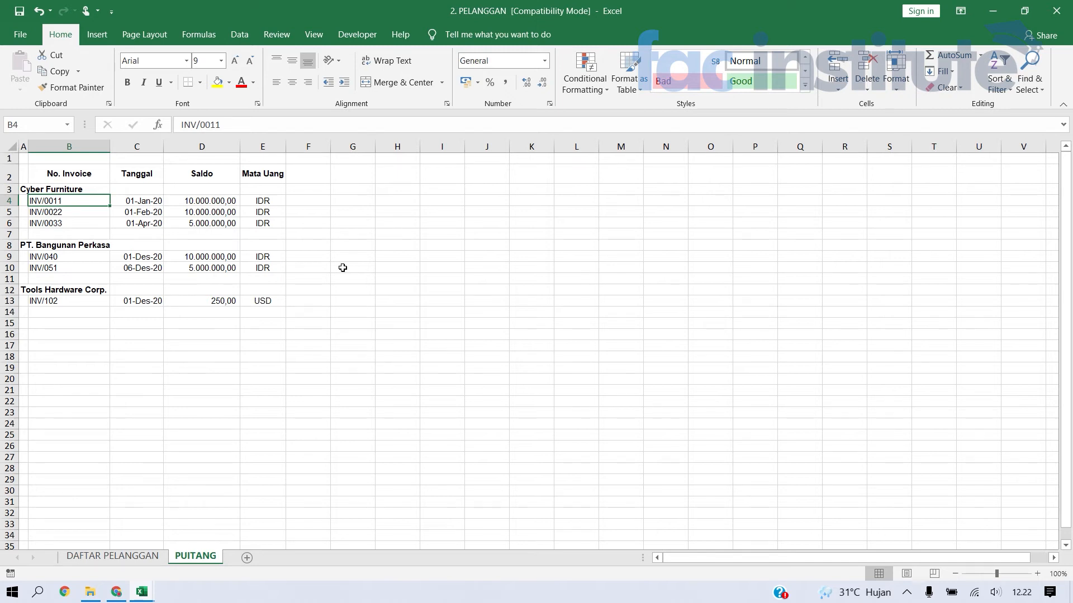
{"action": "key", "text": "alt+Tab"}
{"action": "key", "text": "Down"}
{"action": "key", "text": "Left"}
{"action": "key", "text": "Left"}
{"action": "key", "text": "Left"}
{"action": "key", "text": "Left"}
{"action": "key", "text": "Left"}
{"action": "key", "text": "Left"}
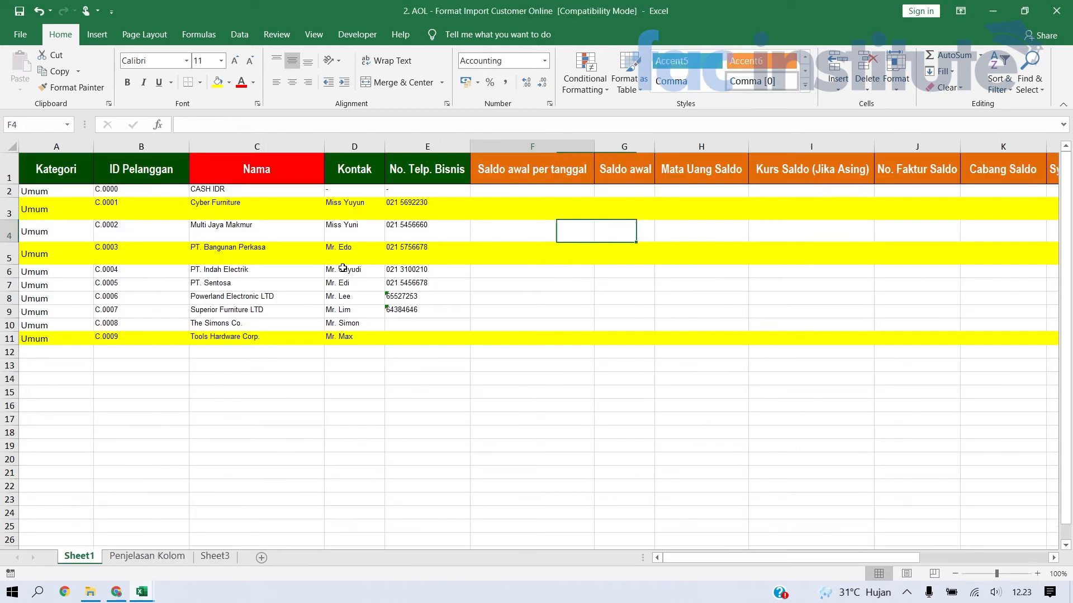
{"action": "key", "text": "Right"}
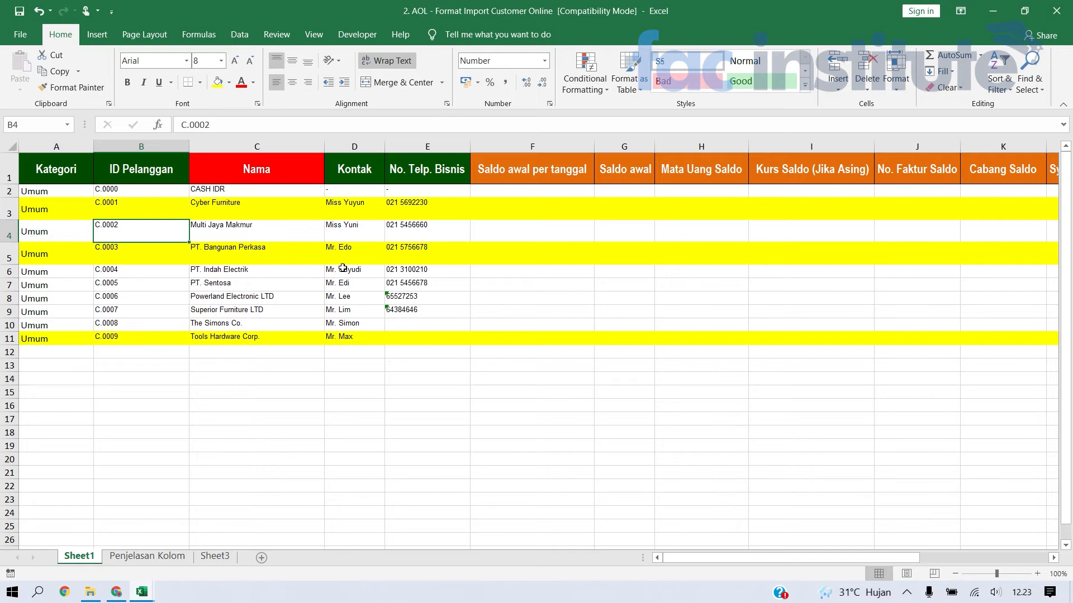
{"action": "key", "text": "alt+Tab"}
{"action": "key", "text": "Down"}
{"action": "key", "text": "Down"}
{"action": "key", "text": "Up"}
{"action": "key", "text": "Up"}
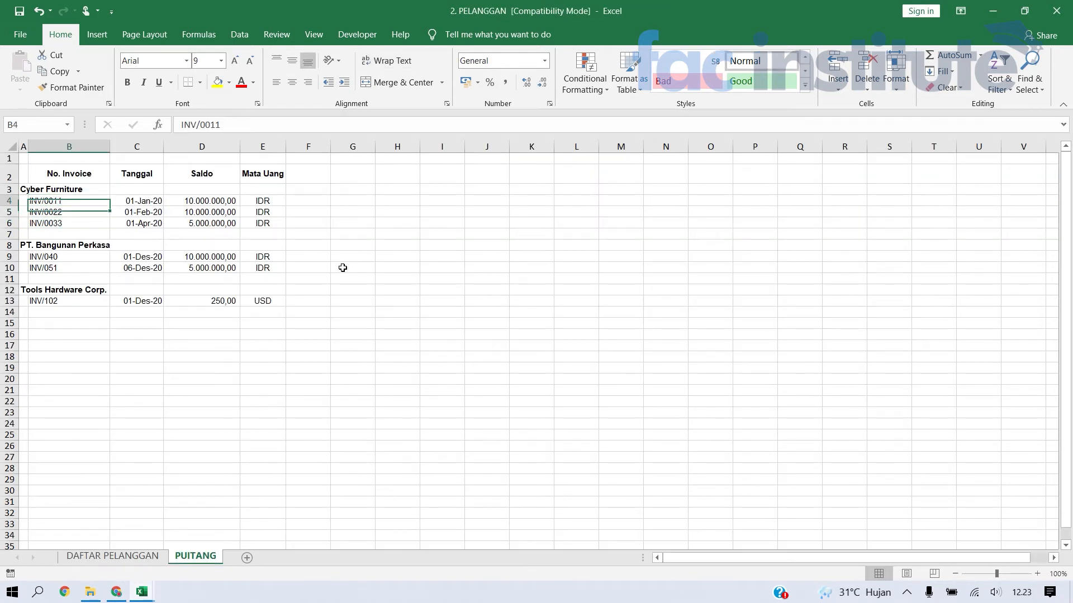
{"action": "key", "text": "Down"}
{"action": "key", "text": "Down"}
Step: Insert two rows above Multi Jaya Makmur in the import workbook and copy the entire Cyber Furniture row
{"action": "key", "text": "alt+Tab"}
{"action": "key", "text": "Down"}
{"action": "key", "text": "Up"}
{"action": "key", "text": "shift+space"}
{"action": "key", "text": "shift+Down"}
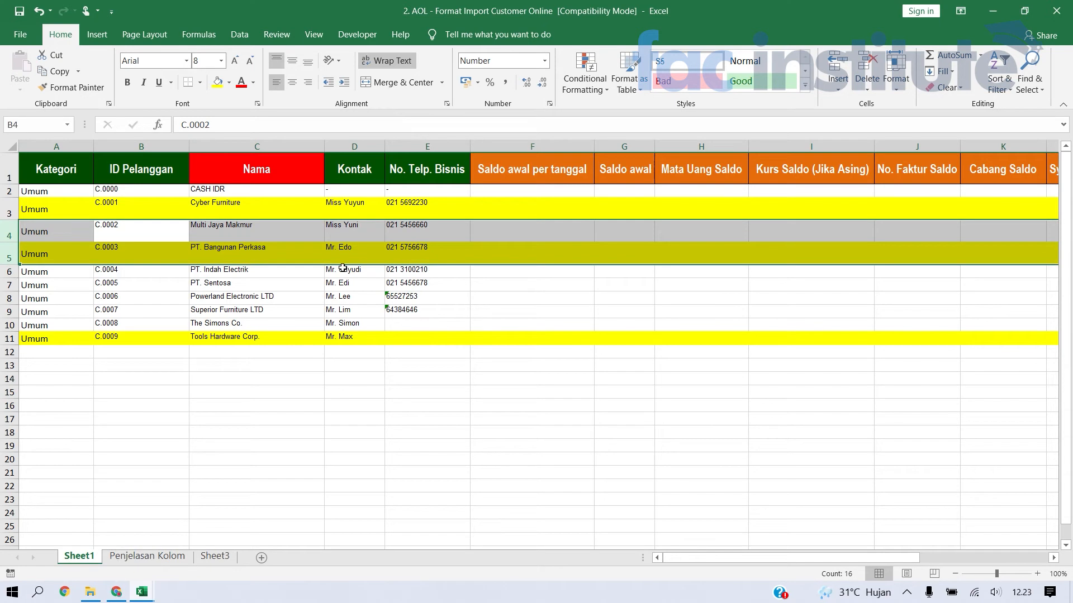
{"action": "right_click", "coordinate": [2, 229]}
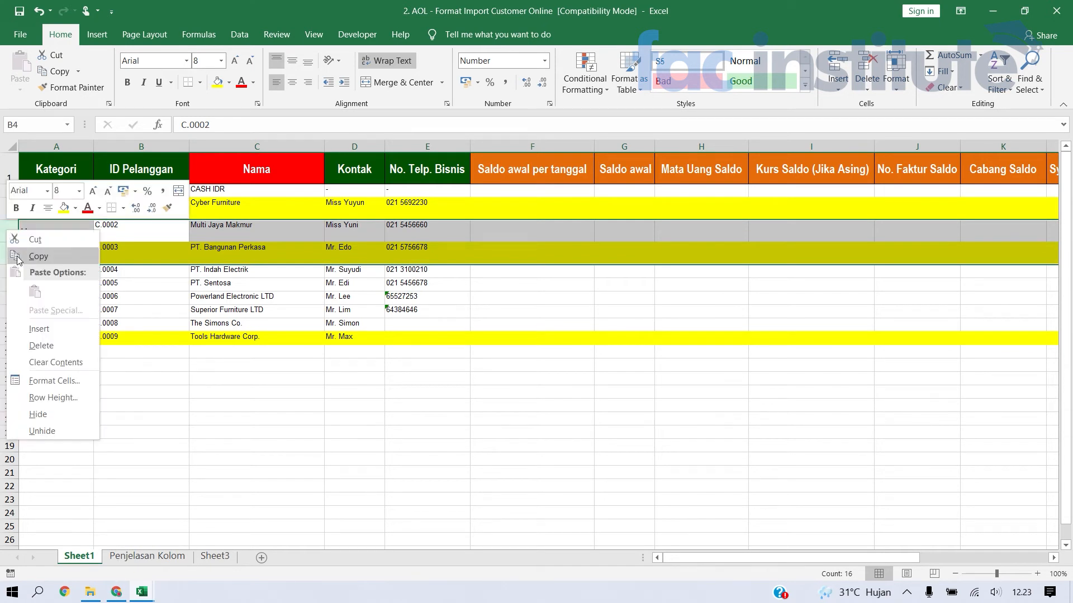
{"action": "left_click", "coordinate": [39, 329]}
{"action": "left_click", "coordinate": [148, 308]}
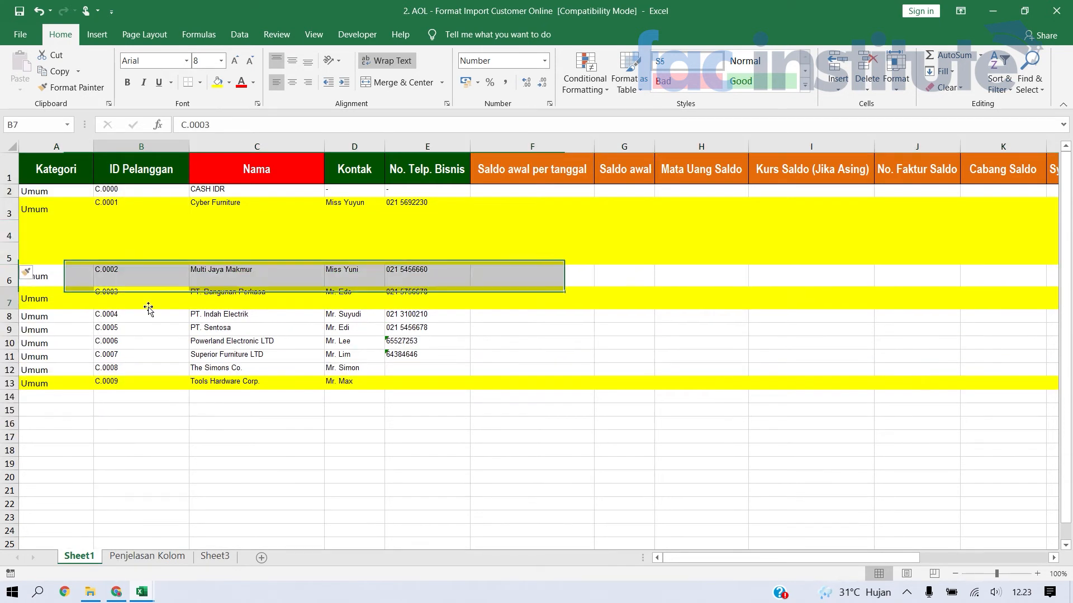
{"action": "left_click", "coordinate": [9, 207]}
{"action": "key", "text": "ctrl+c"}
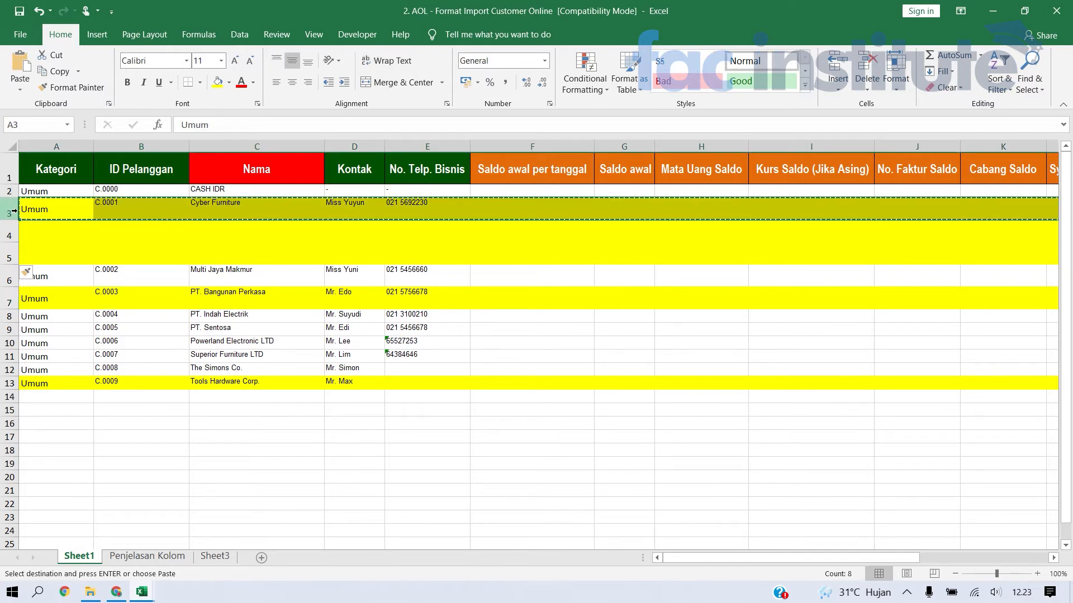
Step: Try to insert the copied Cyber Furniture row at rows 4 and 5
{"action": "left_click_drag", "start_coordinate": [7, 235], "coordinate": [8, 256]}
{"action": "right_click", "coordinate": [9, 252]}
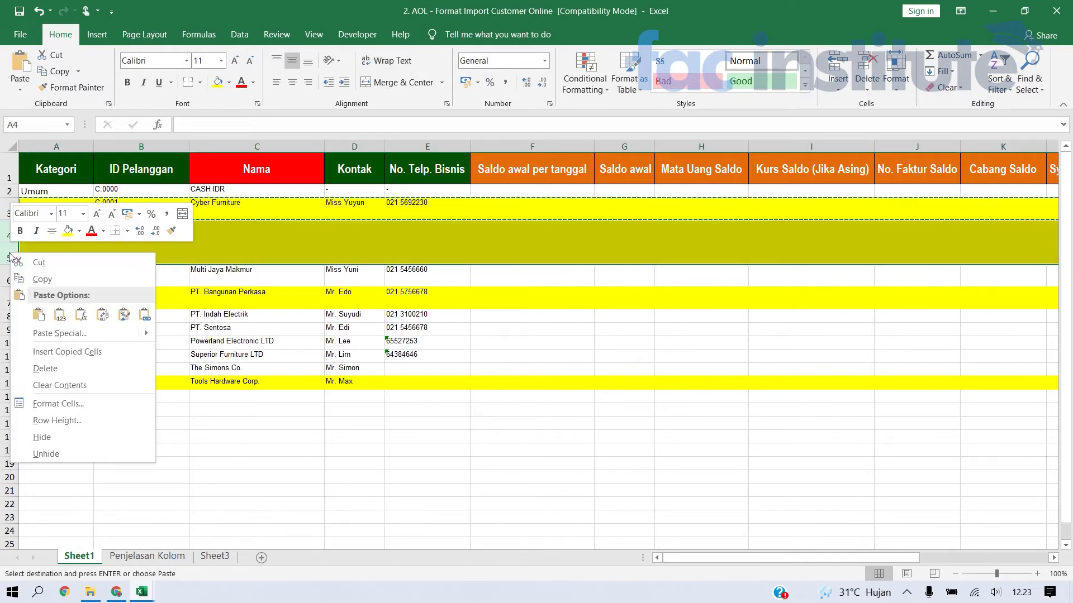
{"action": "left_click", "coordinate": [79, 352]}
{"action": "key", "text": "ctrl+z"}
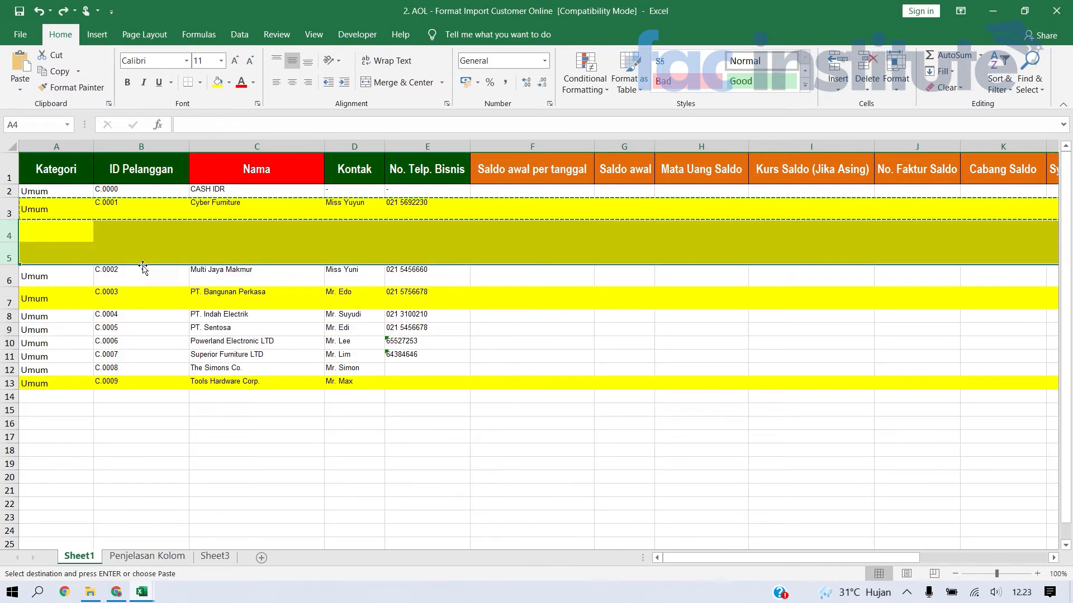
Step: Paste the copied Cyber Furniture row into the two blank rows, 4 and 5
{"action": "left_click", "coordinate": [36, 231]}
{"action": "key", "text": "ctrl+v"}
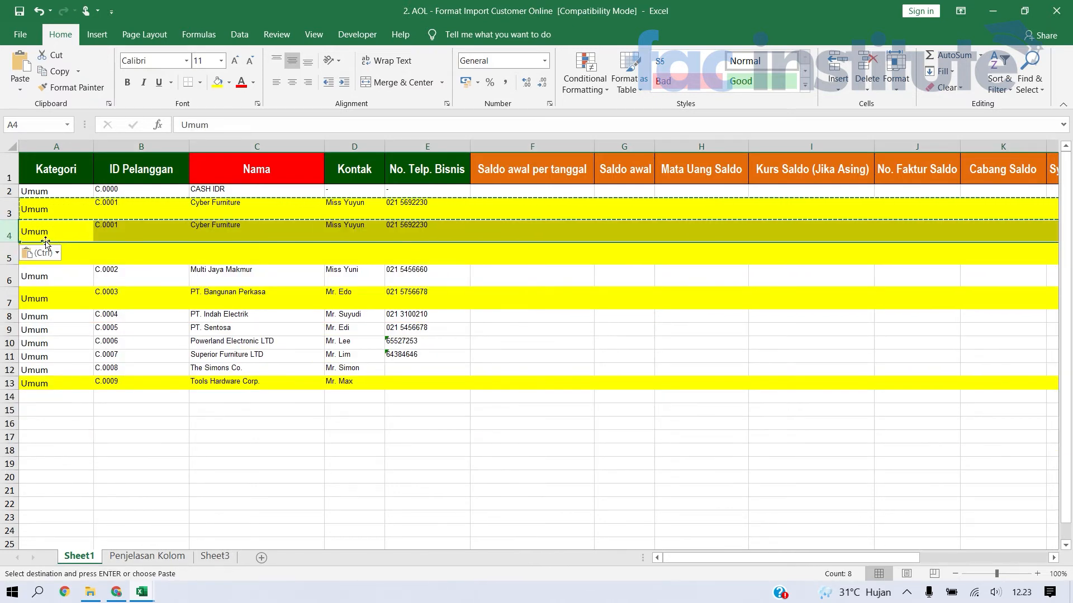
{"action": "key", "text": "Down"}
{"action": "key", "text": "ctrl+v"}
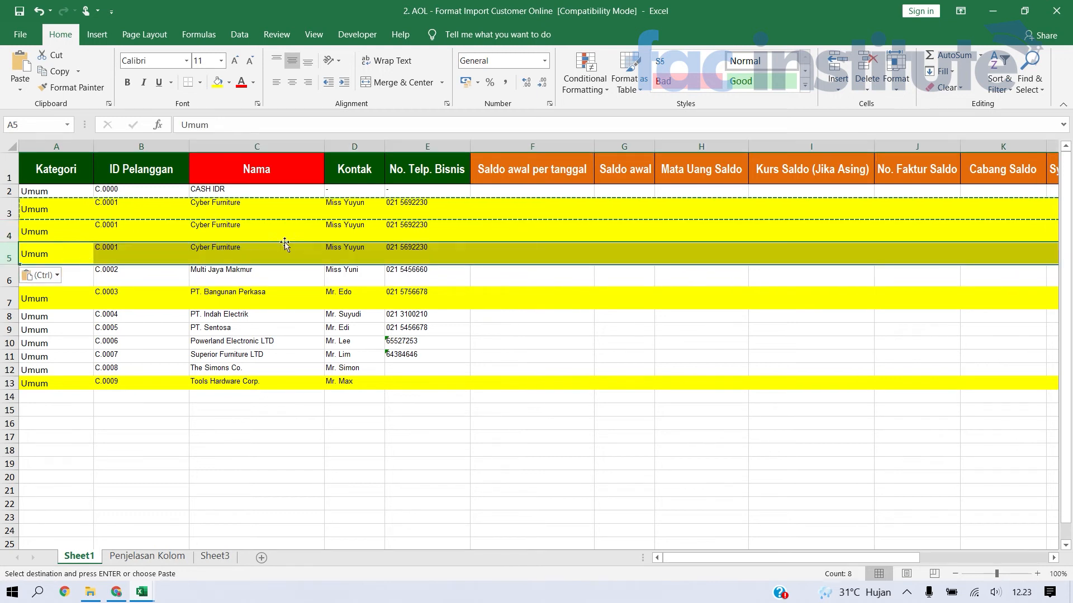
Step: Copy Cyber Furniture's three invoice dates from the PUITANG sheet into Saldo awal per tanggal, cells F3:F5
{"action": "left_click", "coordinate": [419, 252]}
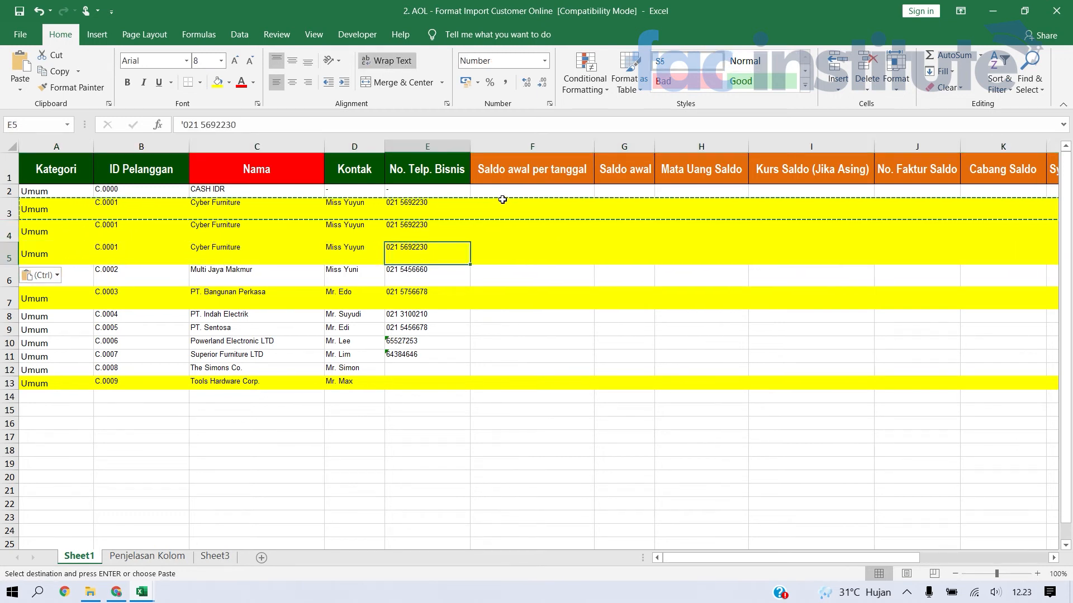
{"action": "key", "text": "alt+Tab"}
{"action": "key", "text": "Right"}
{"action": "key", "text": "Up"}
{"action": "key", "text": "shift+Down"}
{"action": "key", "text": "shift+Down"}
{"action": "key", "text": "ctrl+c"}
{"action": "key", "text": "alt+Tab"}
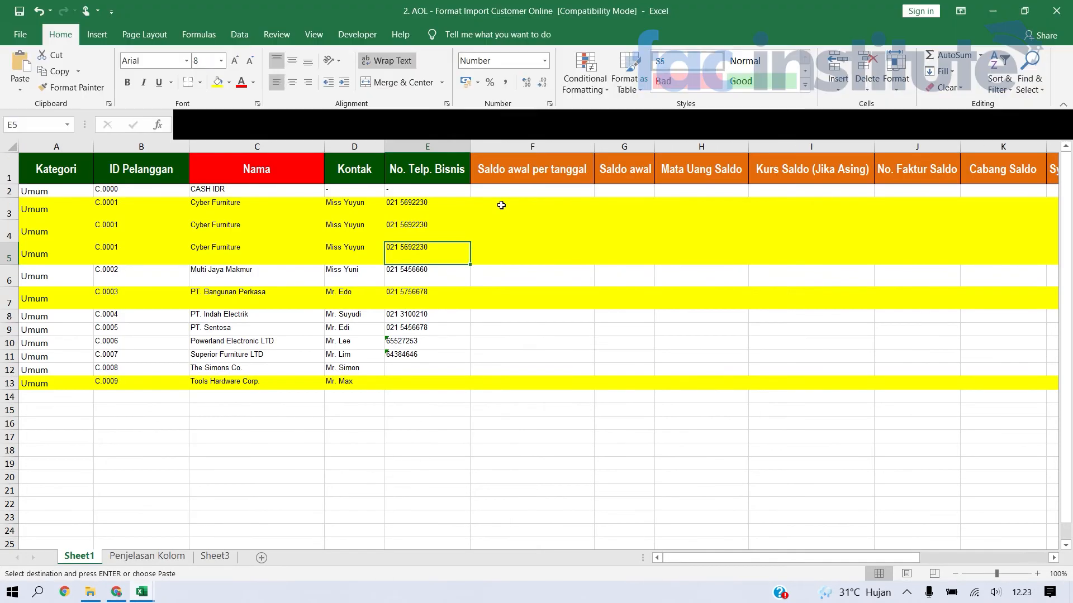
{"action": "key", "text": "Right"}
{"action": "key", "text": "ctrl+v"}
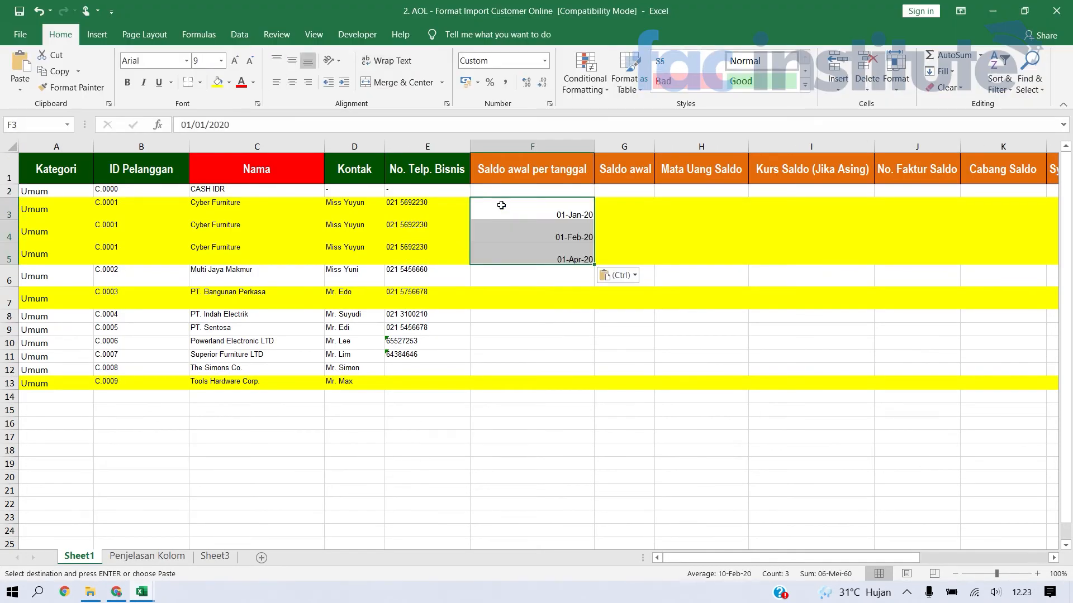
Step: Copy Cyber Furniture's three invoice numbers from the PUITANG sheet into No. Faktur Saldo, starting at J3
{"action": "key", "text": "alt+Tab"}
{"action": "key", "text": "Left"}
{"action": "key", "text": "Left"}
{"action": "key", "text": "Right"}
{"action": "key", "text": "Right"}
{"action": "key", "text": "Right"}
{"action": "key", "text": "Left"}
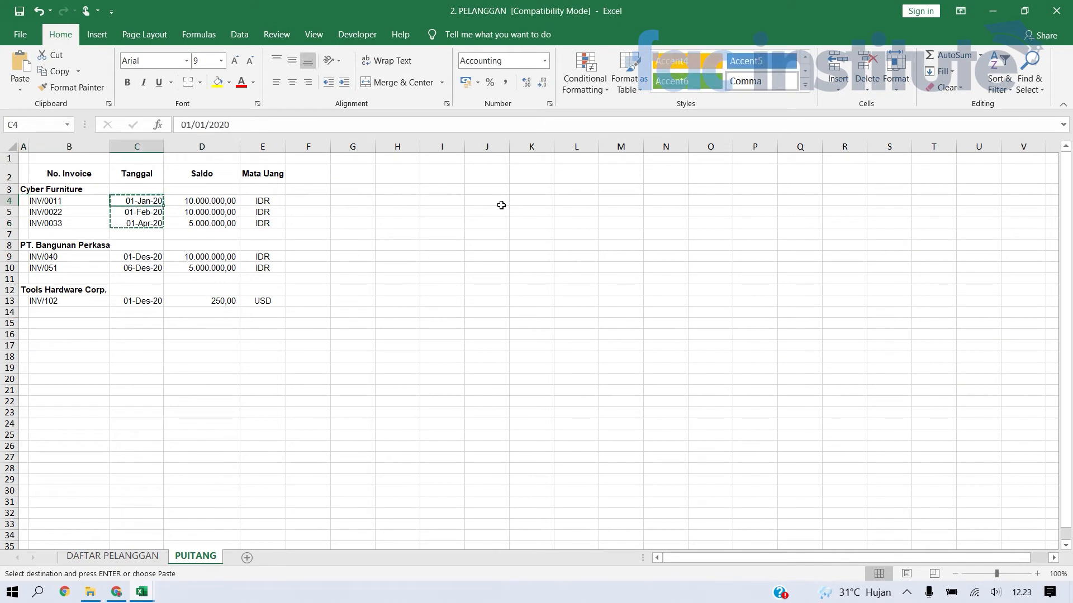
{"action": "key", "text": "Left"}
{"action": "key", "text": "shift+Down"}
{"action": "key", "text": "shift+Down"}
{"action": "key", "text": "ctrl+c"}
{"action": "key", "text": "alt+Tab"}
{"action": "key", "text": "Right"}
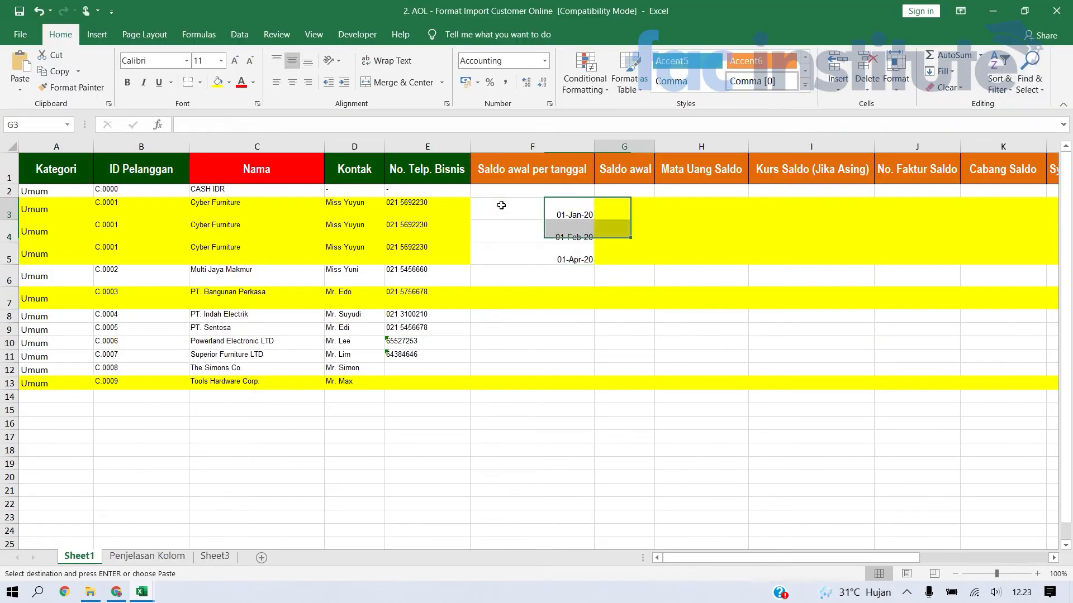
{"action": "key", "text": "Right"}
{"action": "key", "text": "Right"}
{"action": "key", "text": "Right"}
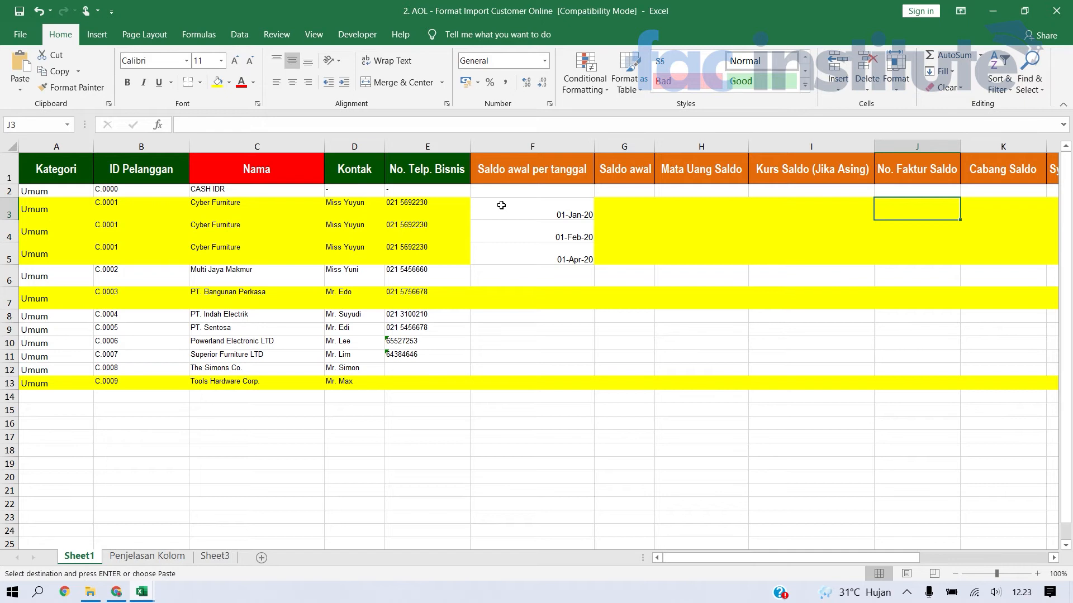
{"action": "key", "text": "ctrl+v"}
Step: Copy Cyber Furniture's three invoice balances from the PUITANG sheet into the Saldo awal column, starting at G3
{"action": "key", "text": "alt+Tab"}
{"action": "key", "text": "Right"}
{"action": "key", "text": "Right"}
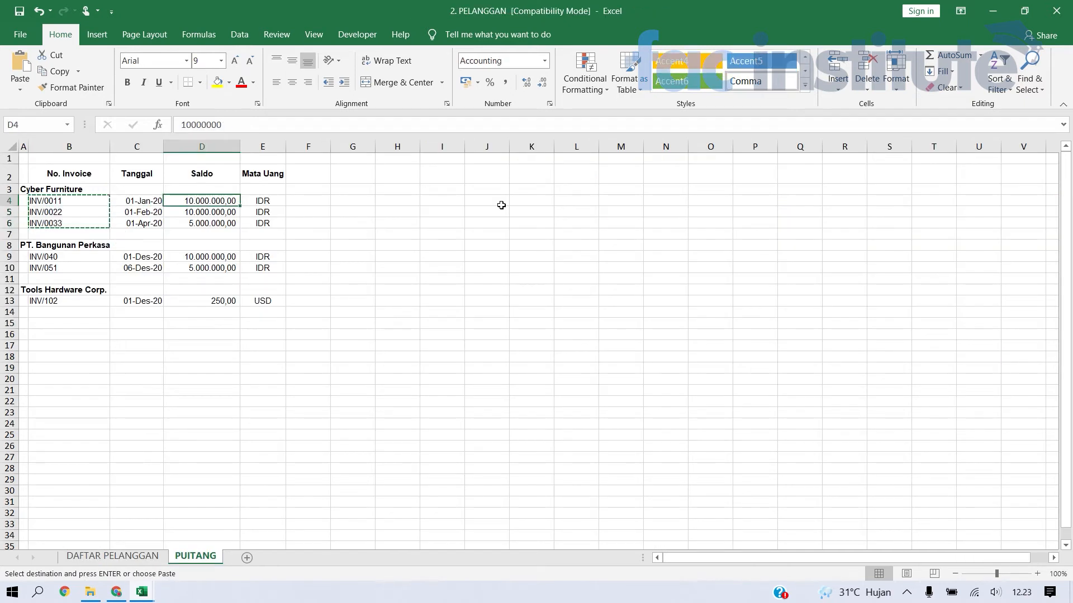
{"action": "key", "text": "shift+Down"}
{"action": "key", "text": "shift+Down"}
{"action": "key", "text": "ctrl+c"}
{"action": "key", "text": "alt+Tab"}
{"action": "key", "text": "Left"}
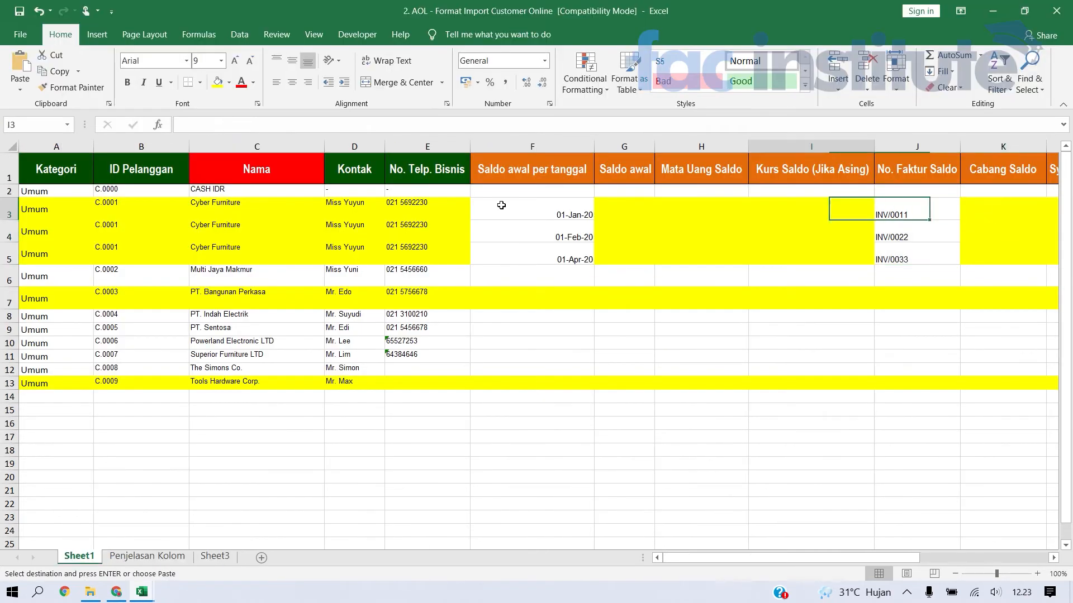
{"action": "key", "text": "Left"}
{"action": "key", "text": "Left"}
{"action": "key", "text": "ctrl+v"}
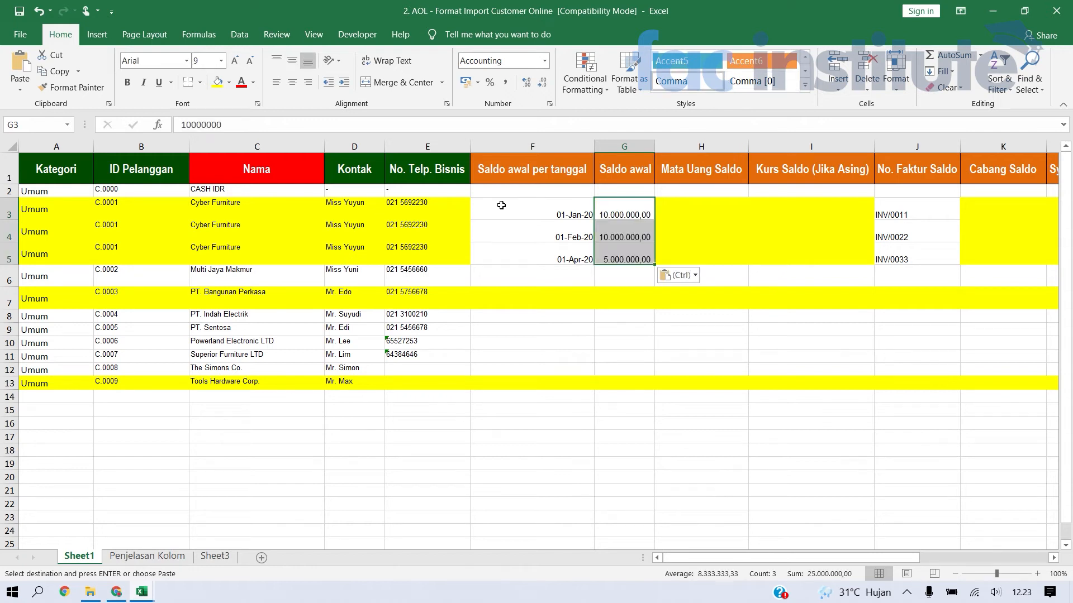
Step: Delete the Cabang Saldo and Syarat Bayar Saldo columns and save the workbook in its current format
{"action": "key", "text": "Right"}
{"action": "key", "text": "Right"}
{"action": "key", "text": "Left"}
{"action": "key", "text": "Right"}
{"action": "key", "text": "Right"}
{"action": "key", "text": "Right"}
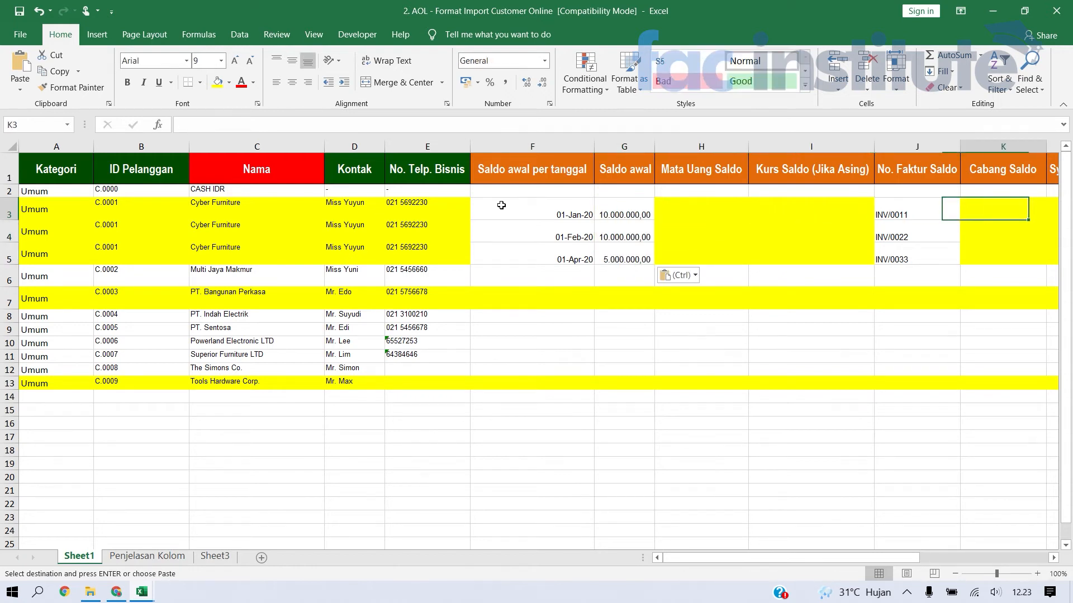
{"action": "key", "text": "Right"}
{"action": "key", "text": "Left"}
{"action": "key", "text": "Left"}
{"action": "key", "text": "Right"}
{"action": "key", "text": "Right"}
{"action": "key", "text": "Right"}
{"action": "key", "text": "Left"}
{"action": "key", "text": "Left"}
{"action": "key", "text": "Left"}
{"action": "key", "text": "Right"}
{"action": "key", "text": "Right"}
{"action": "key", "text": "Left"}
{"action": "key", "text": "Right"}
{"action": "key", "text": "Left"}
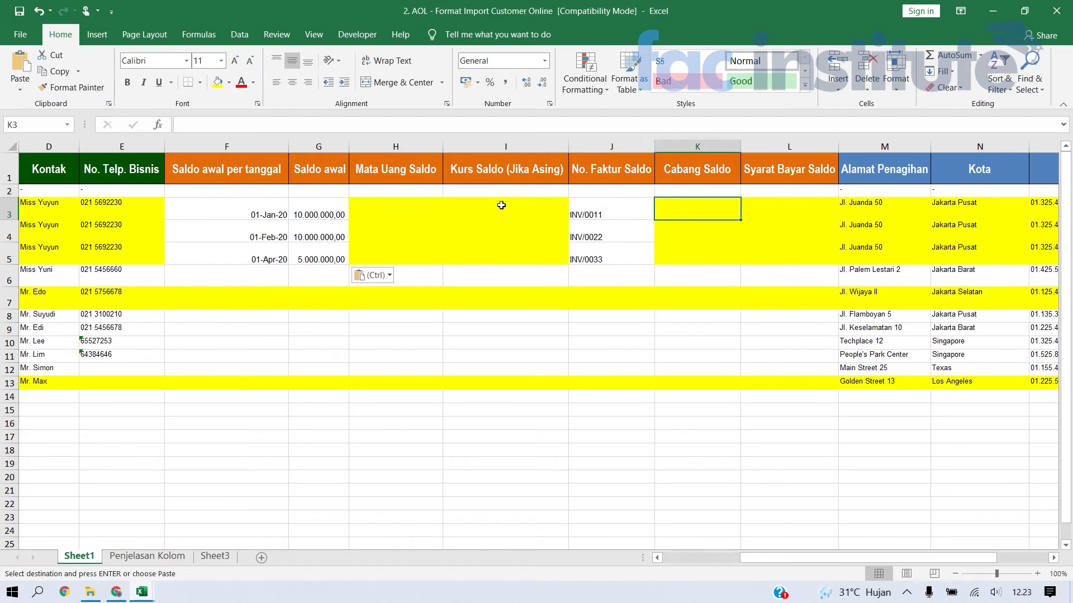
{"action": "key", "text": "ctrl+space"}
{"action": "key", "text": "shift+Right"}
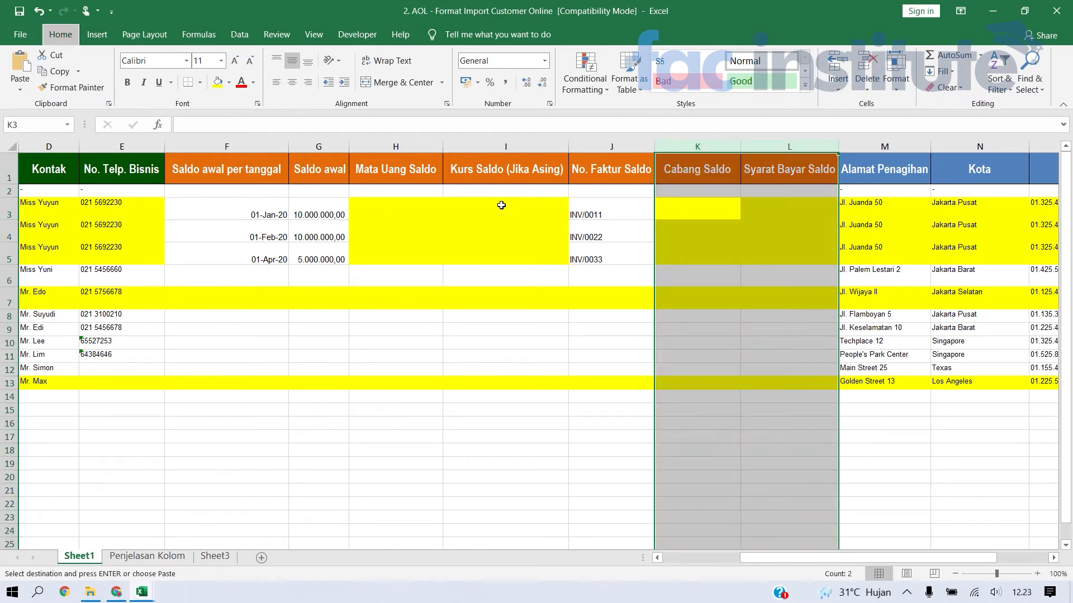
{"action": "key", "text": "ctrl+shift+plus"}
{"action": "key", "text": "ctrl+s"}
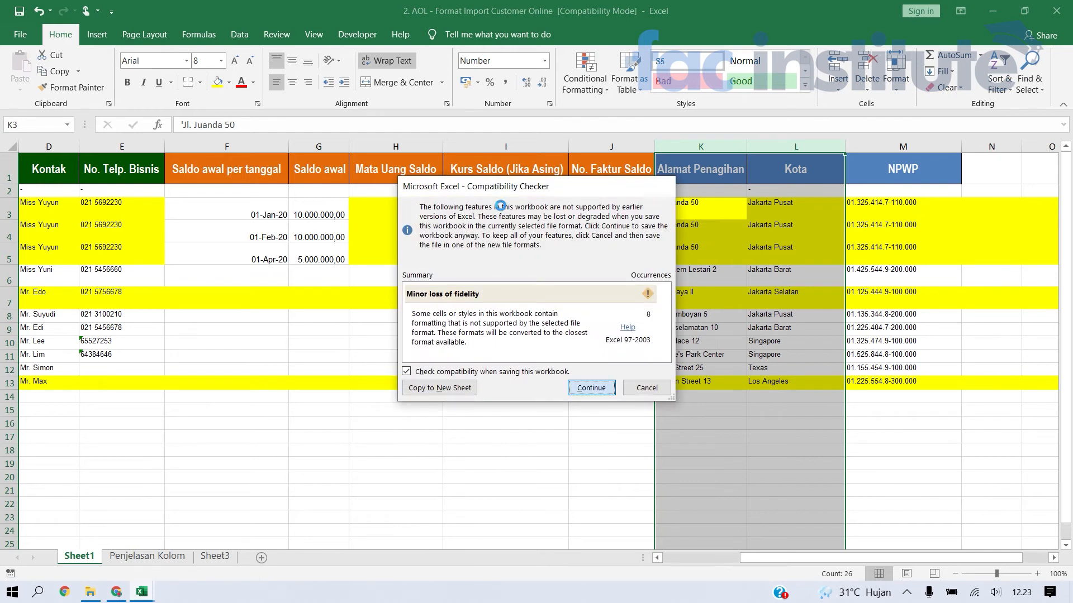
{"action": "key", "text": "Return"}
Step: Review Cyber Furniture's first invoice row across the customer and opening balance columns
{"action": "key", "text": "Left"}
{"action": "key", "text": "Left"}
{"action": "key", "text": "Left"}
{"action": "key", "text": "Left"}
{"action": "key", "text": "Left"}
{"action": "key", "text": "Right"}
{"action": "key", "text": "Right"}
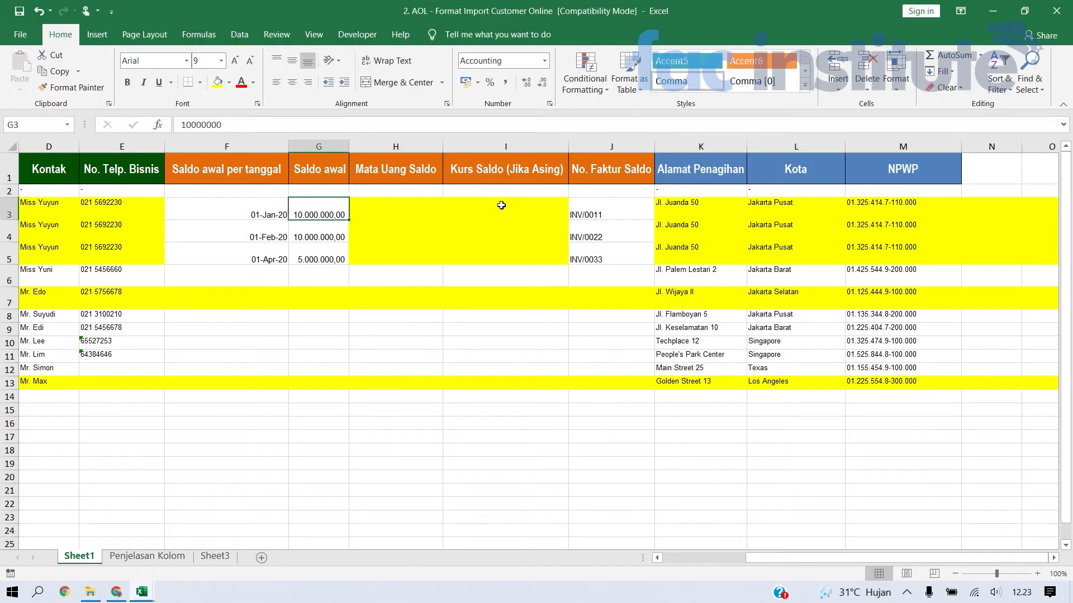
{"action": "key", "text": "Left"}
{"action": "key", "text": "Left"}
{"action": "key", "text": "Left"}
{"action": "key", "text": "Right"}
{"action": "key", "text": "Right"}
{"action": "key", "text": "Right"}
{"action": "key", "text": "Left"}
{"action": "key", "text": "Left"}
{"action": "key", "text": "Left"}
{"action": "key", "text": "Left"}
{"action": "key", "text": "Left"}
{"action": "key", "text": "Right"}
Step: Insert a blank row directly above PT. Indah Electrik, at row 8
{"action": "key", "text": "Down"}
{"action": "key", "text": "Down"}
{"action": "key", "text": "Down"}
{"action": "key", "text": "Down"}
{"action": "key", "text": "Down"}
{"action": "key", "text": "Left"}
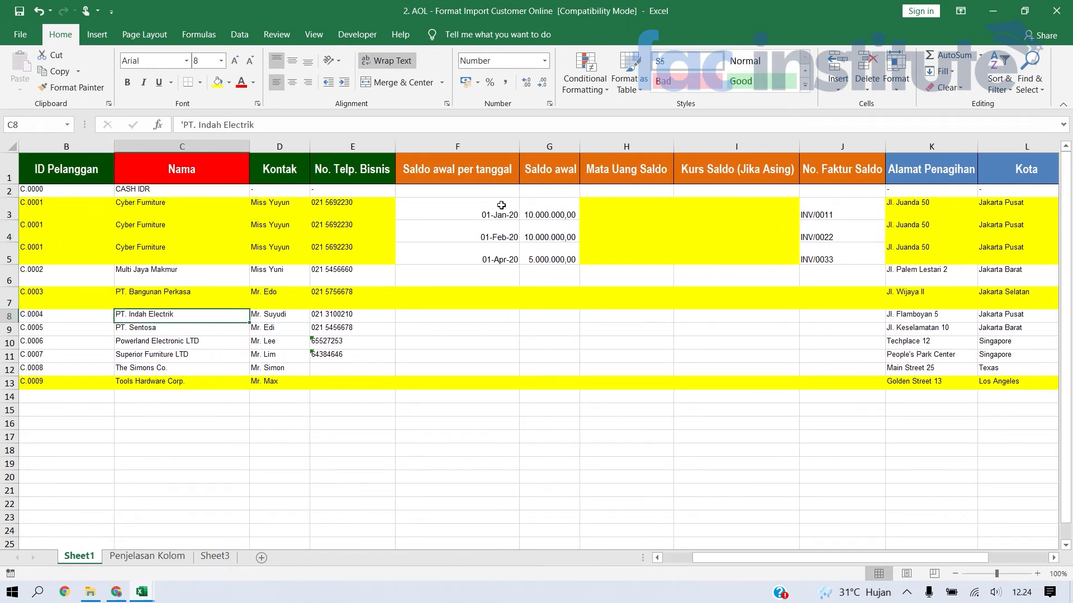
{"action": "key", "text": "Left"}
{"action": "key", "text": "shift+space"}
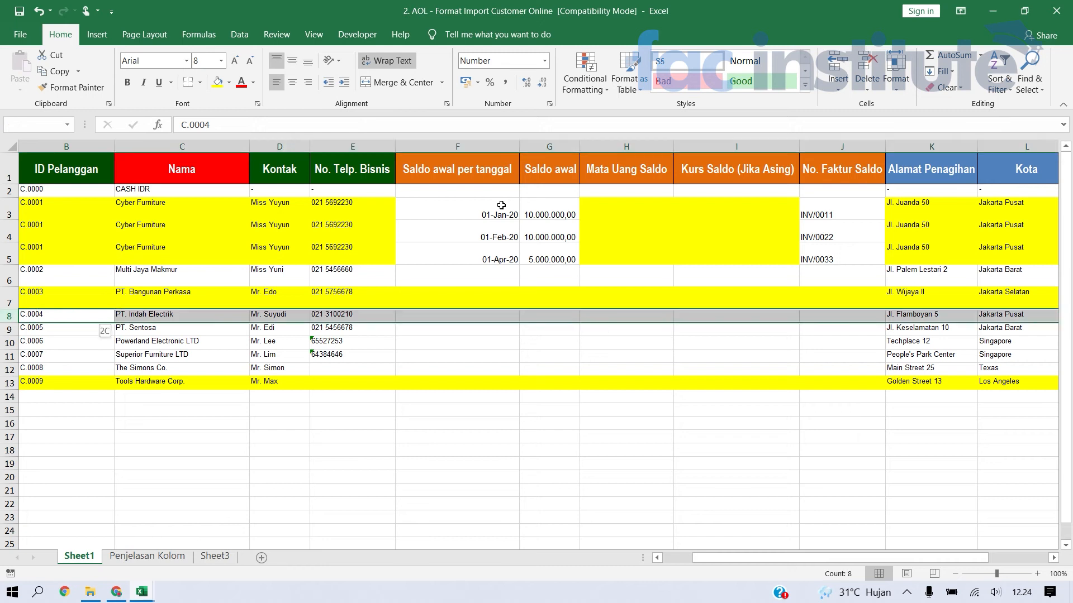
{"action": "key", "text": "alt+Tab"}
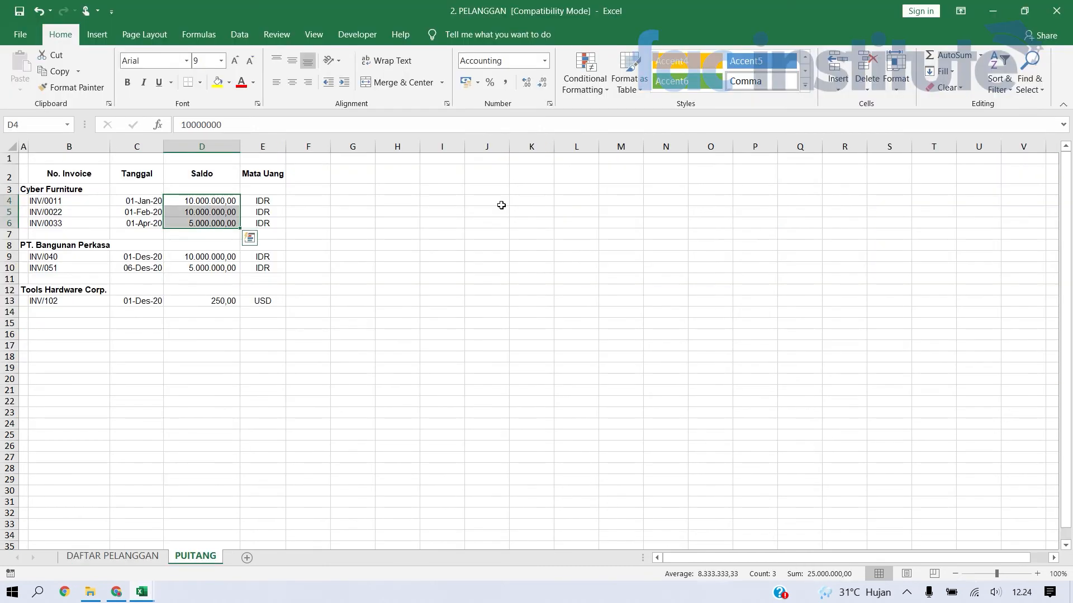
{"action": "key", "text": "alt+Tab"}
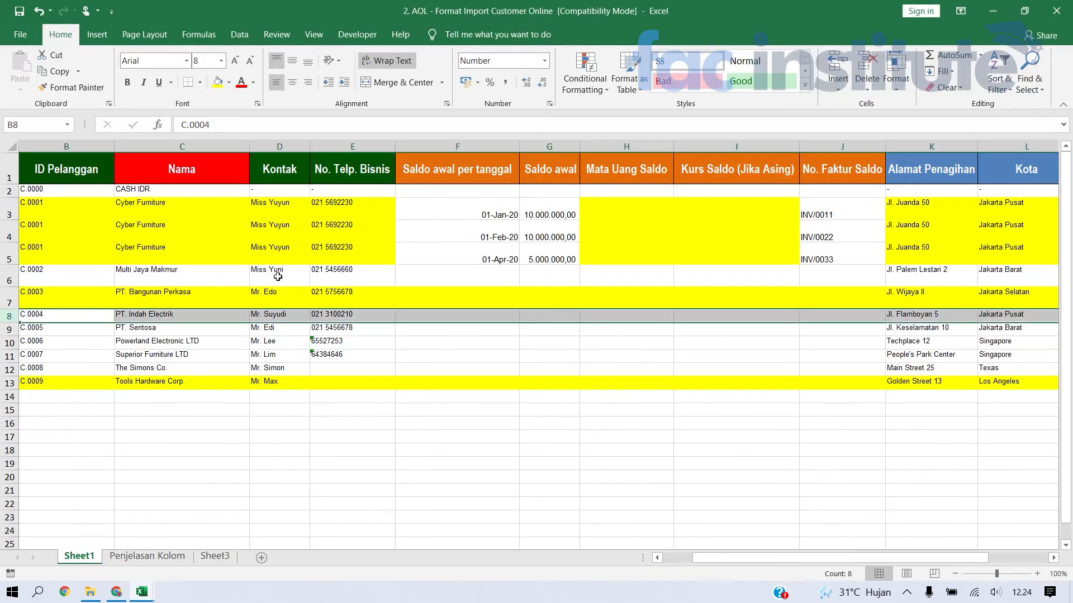
{"action": "right_click", "coordinate": [4, 317]}
{"action": "left_click", "coordinate": [49, 417]}
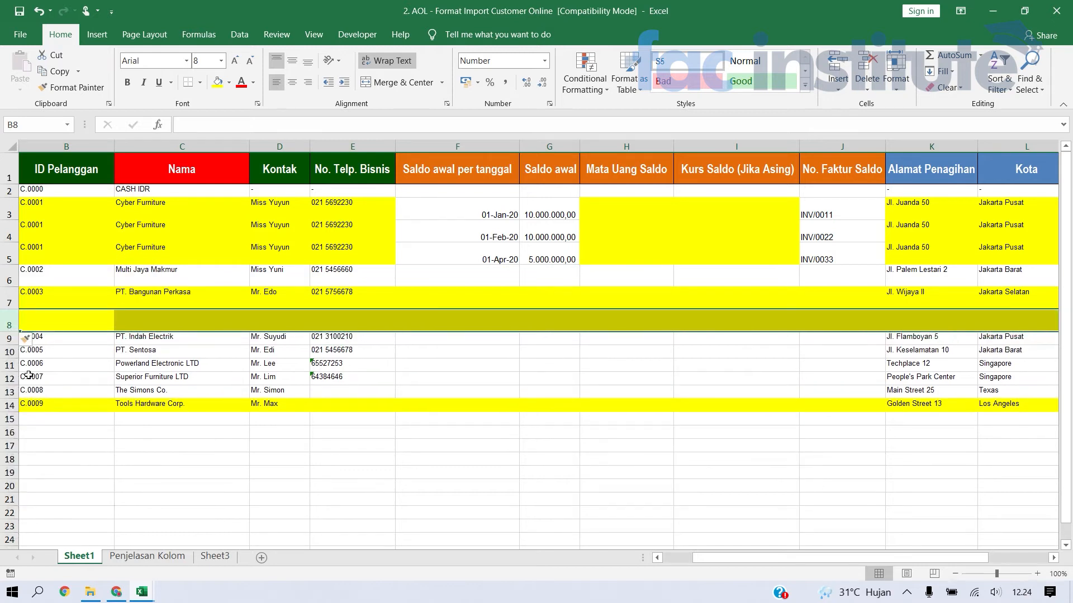
Step: Copy the PT. Bangunan Perkasa row 7 into the blank row 8
{"action": "left_click", "coordinate": [9, 296]}
{"action": "key", "text": "ctrl+c"}
{"action": "left_click", "coordinate": [9, 319]}
{"action": "key", "text": "ctrl+v"}
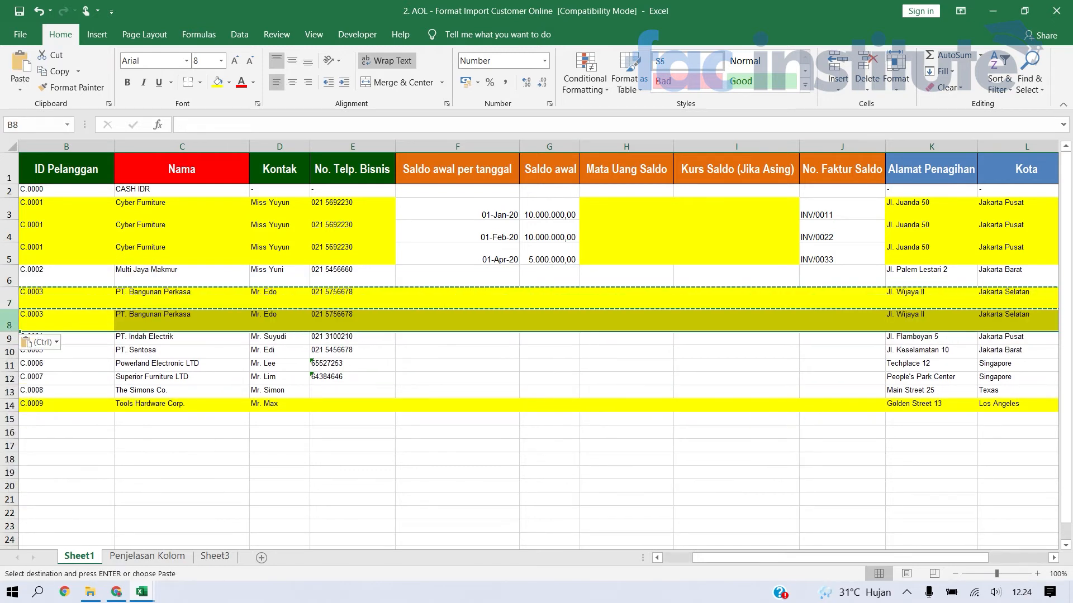
Step: Copy PT. Bangunan Perkasa's two invoice numbers from the PUITANG sheet into No. Faktur Saldo, starting at J7
{"action": "left_click", "coordinate": [462, 302]}
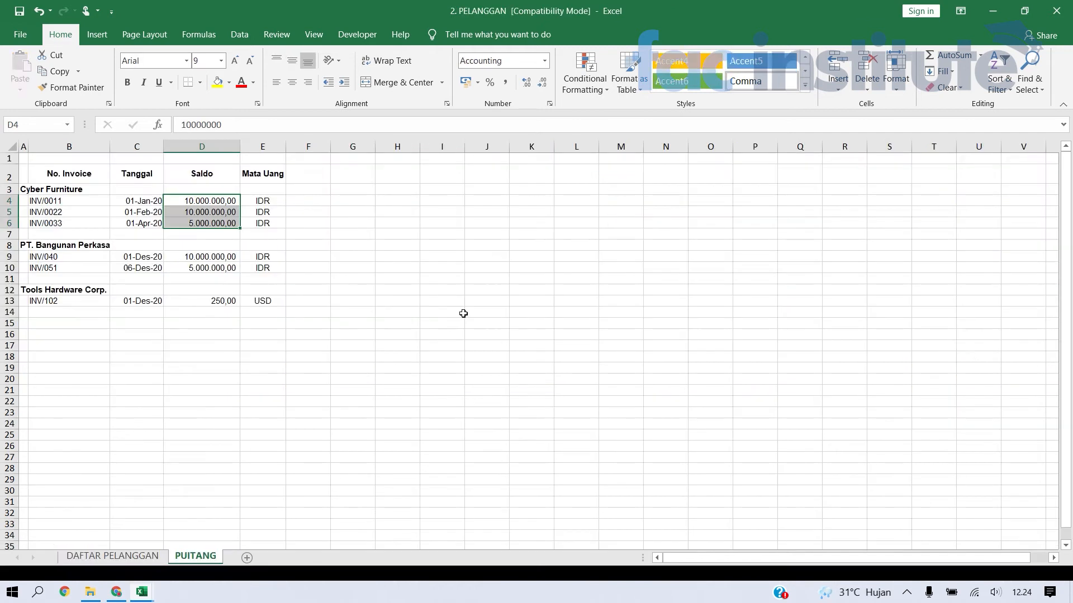
{"action": "key", "text": "ctrl+c"}
{"action": "left_click_drag", "start_coordinate": [70, 256], "coordinate": [69, 268]}
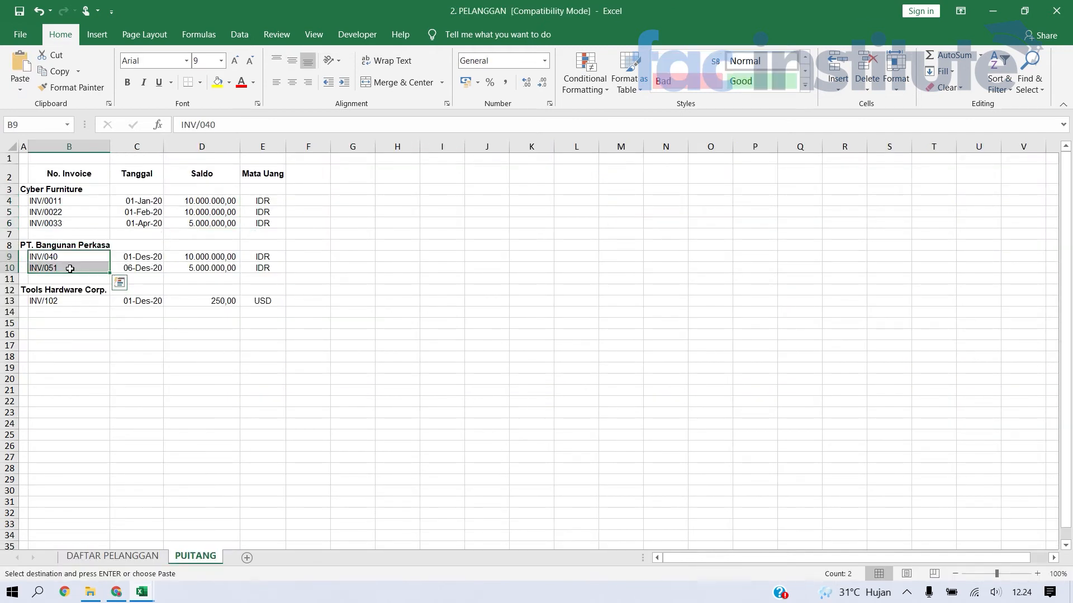
{"action": "key", "text": "ctrl+c"}
{"action": "key", "text": "alt+Tab"}
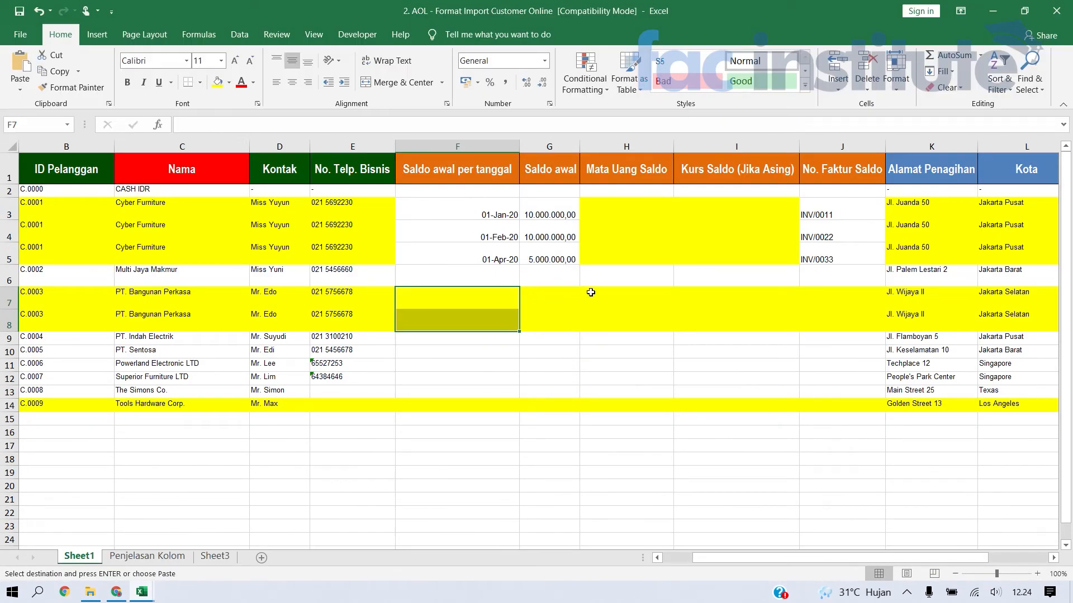
{"action": "left_click", "coordinate": [803, 297]}
{"action": "key", "text": "ctrl+v"}
Step: Copy PT. Bangunan Perkasa's two invoice dates from the PUITANG sheet into Saldo awal per tanggal, cells F7:F8
{"action": "key", "text": "alt+Tab"}
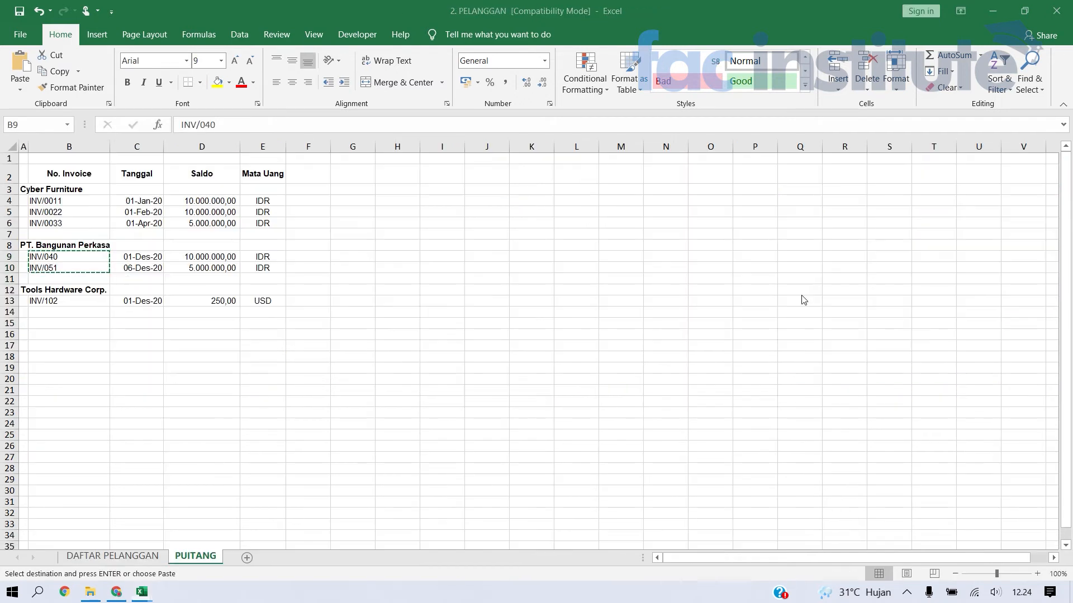
{"action": "left_click_drag", "start_coordinate": [136, 254], "coordinate": [142, 271]}
{"action": "key", "text": "ctrl+c"}
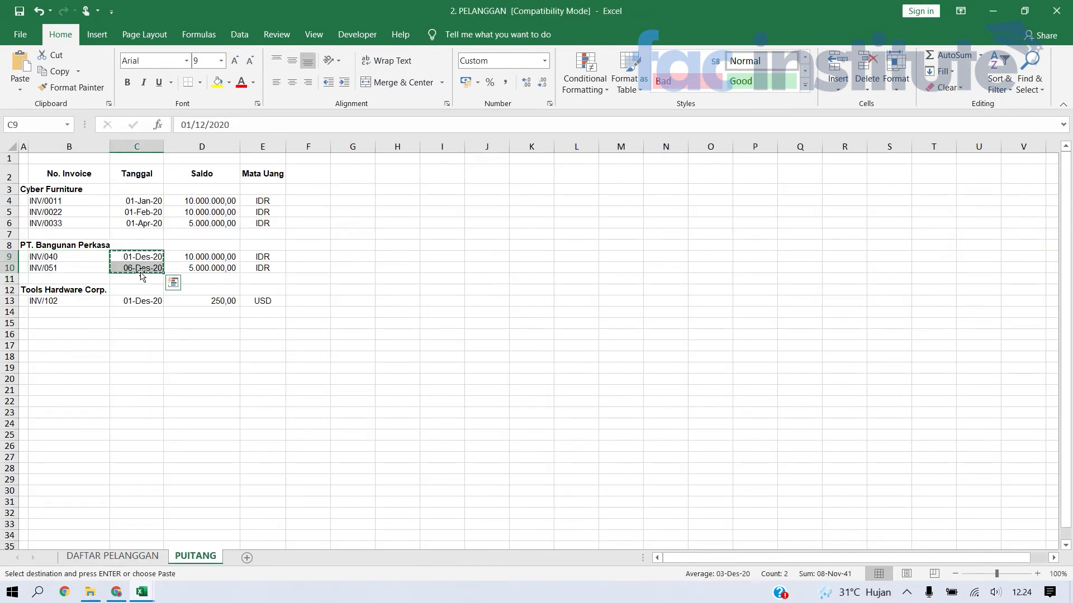
{"action": "key", "text": "alt+Tab"}
{"action": "key", "text": "Left"}
{"action": "left_click", "coordinate": [490, 297]}
{"action": "key", "text": "ctrl+v"}
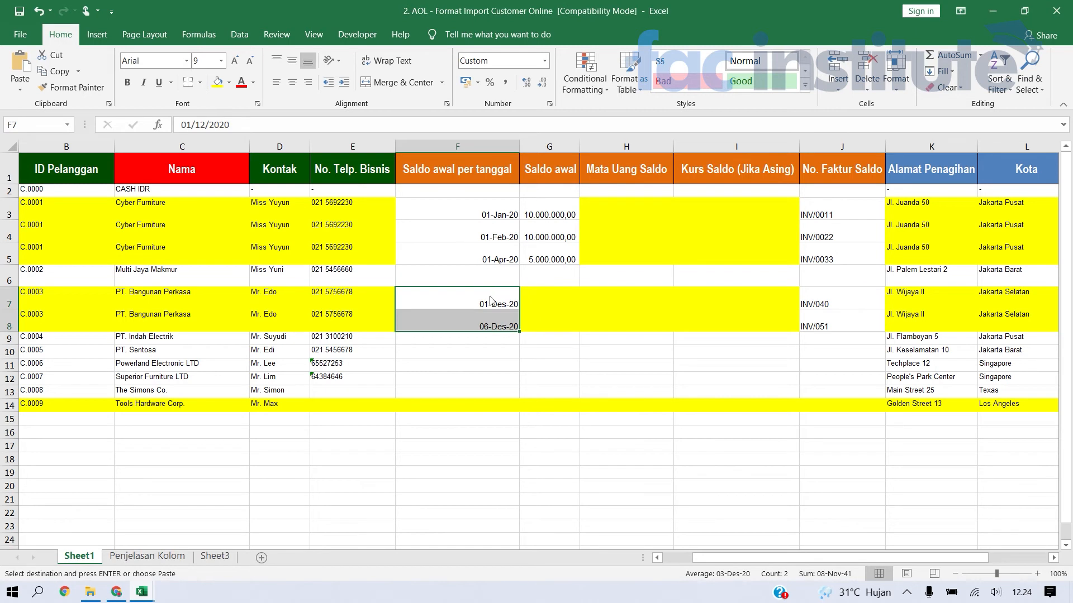
Step: Copy PT. Bangunan Perkasa's two invoice balances from the PUITANG sheet into Saldo awal, starting at G7
{"action": "key", "text": "alt+Tab"}
{"action": "left_click_drag", "start_coordinate": [208, 256], "coordinate": [208, 268]}
{"action": "key", "text": "ctrl+c"}
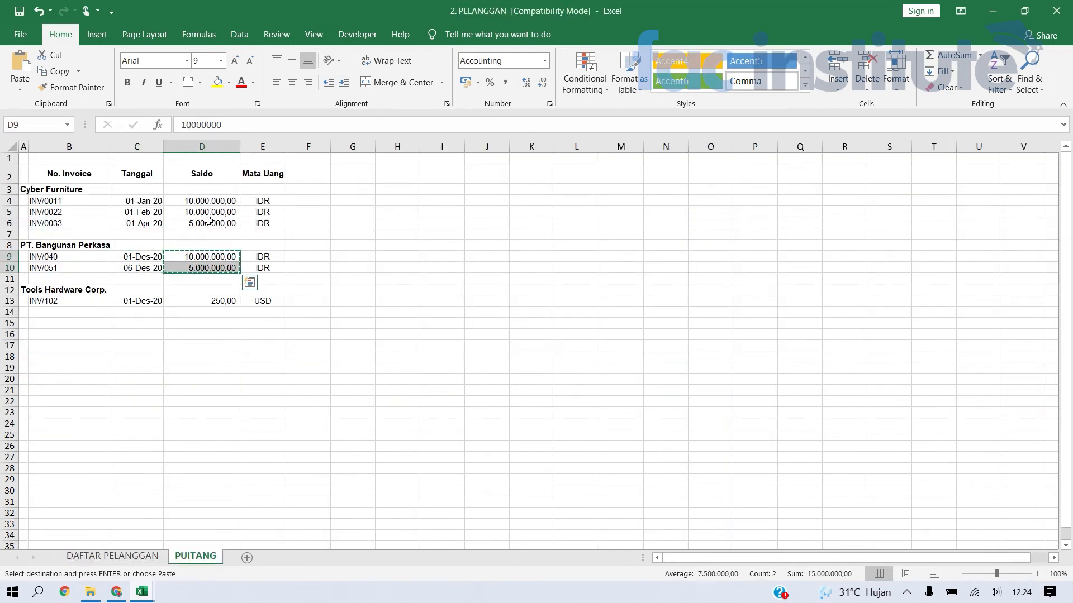
{"action": "key", "text": "alt+Tab"}
{"action": "left_click", "coordinate": [552, 293]}
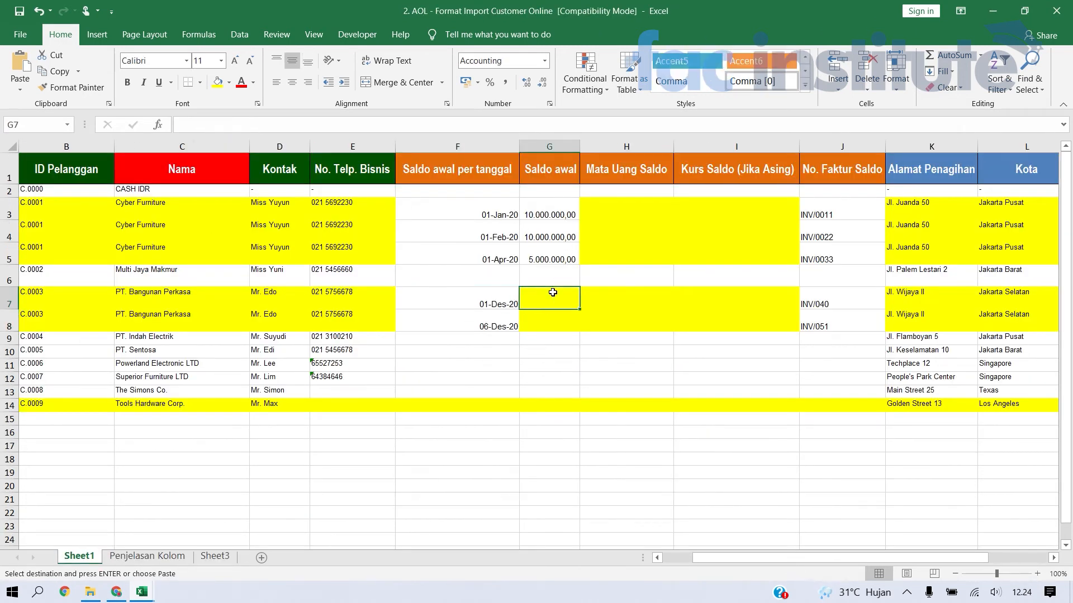
{"action": "key", "text": "ctrl+v"}
Step: Copy Tools Hardware Corp.'s invoice number from the PUITANG sheet into No. Faktur Saldo, cell J14
{"action": "key", "text": "alt+Tab"}
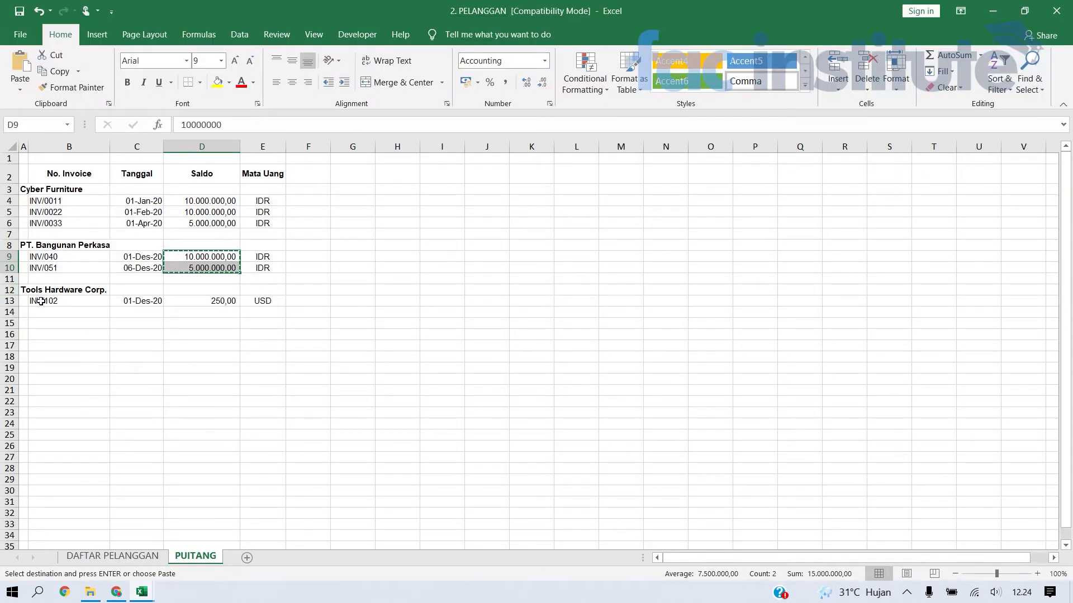
{"action": "left_click", "coordinate": [39, 300]}
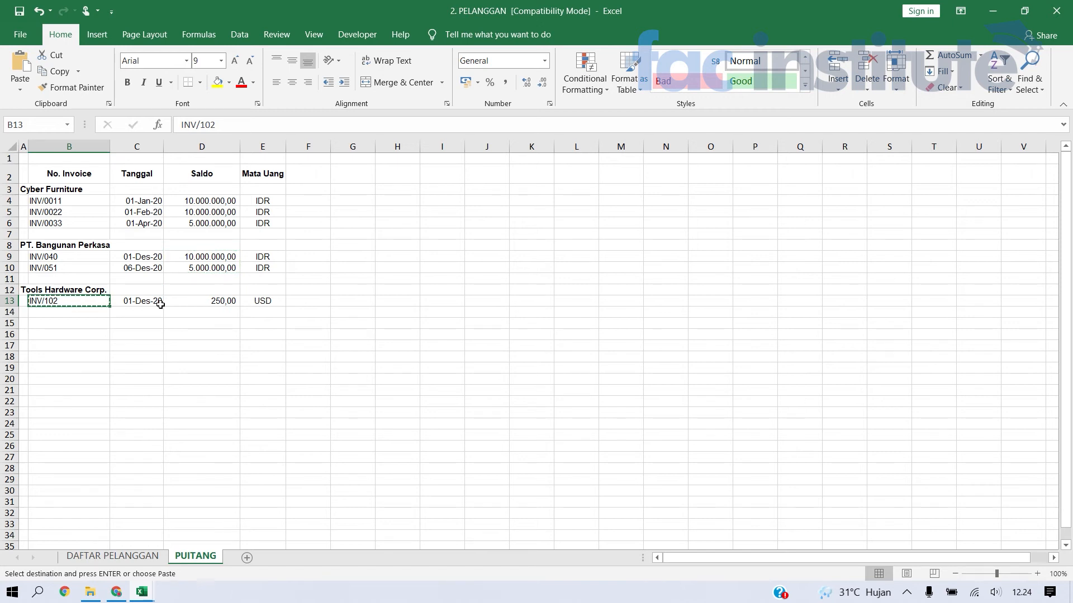
{"action": "key", "text": "alt+Tab"}
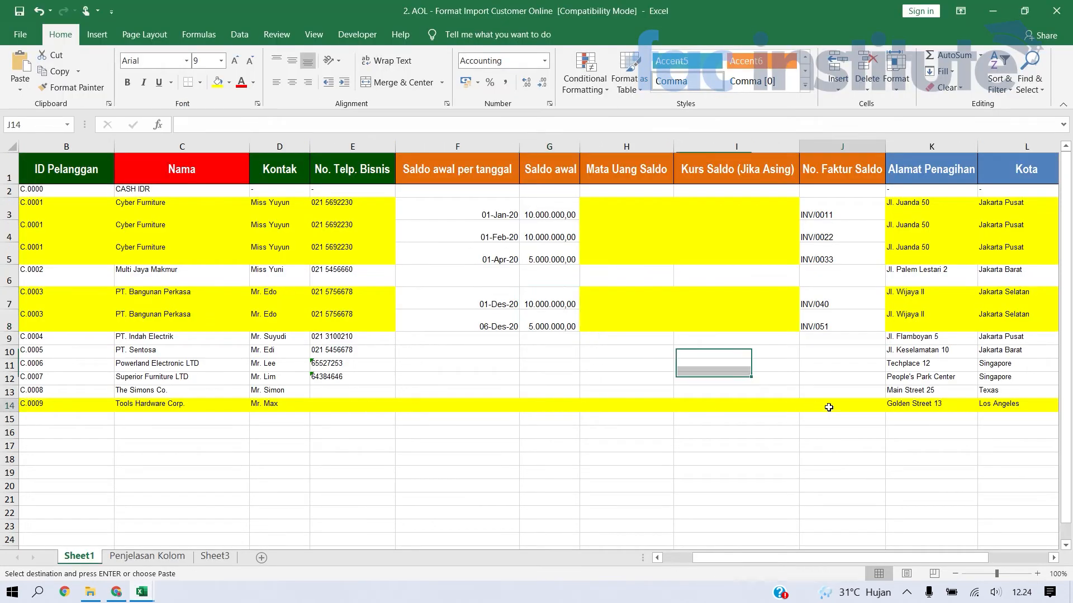
{"action": "left_click", "coordinate": [829, 406]}
{"action": "key", "text": "ctrl+v"}
Step: Copy Tools Hardware Corp.'s invoice date from the PUITANG sheet into Saldo awal per tanggal, cell F14
{"action": "key", "text": "alt+Tab"}
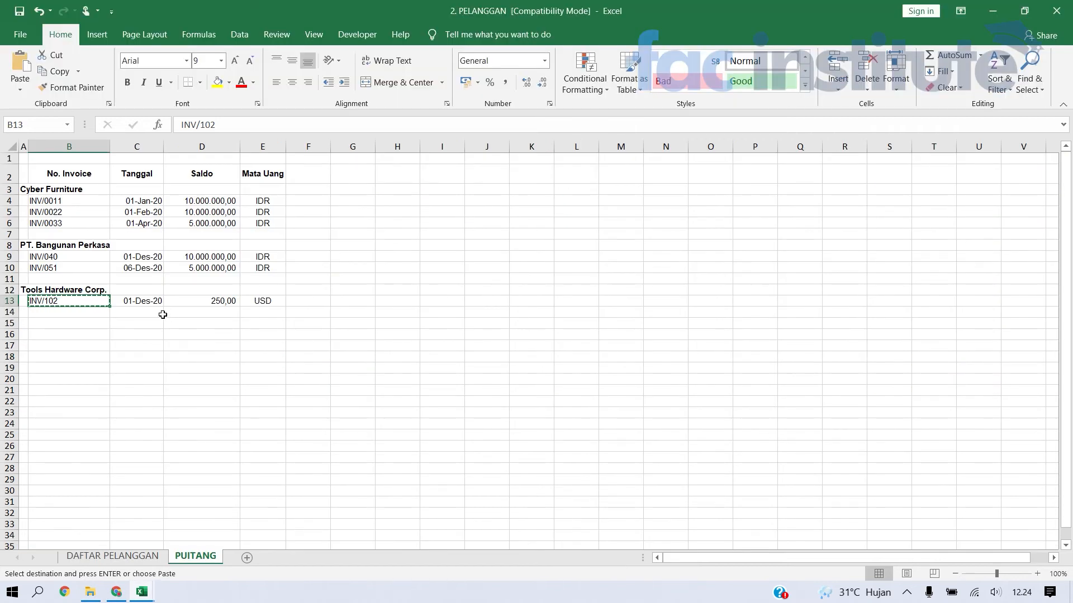
{"action": "left_click", "coordinate": [144, 301]}
{"action": "key", "text": "ctrl+c"}
{"action": "key", "text": "alt+Tab"}
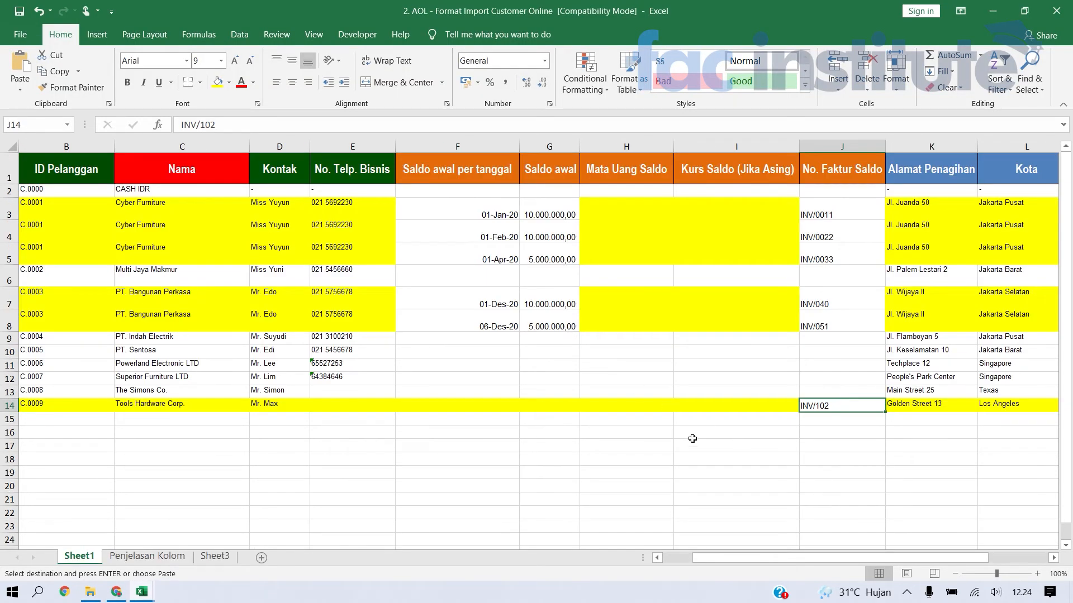
{"action": "left_click", "coordinate": [469, 405]}
{"action": "key", "text": "ctrl+v"}
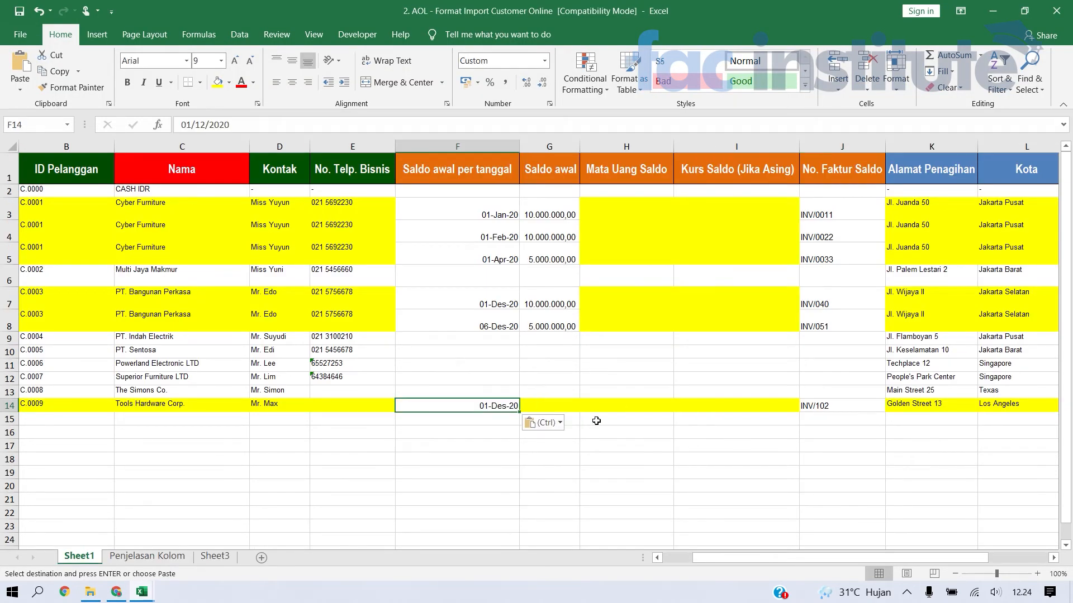
Step: Copy Tools Hardware Corp.'s invoice balance from the PUITANG sheet into Saldo awal, cell G14
{"action": "key", "text": "alt+Tab"}
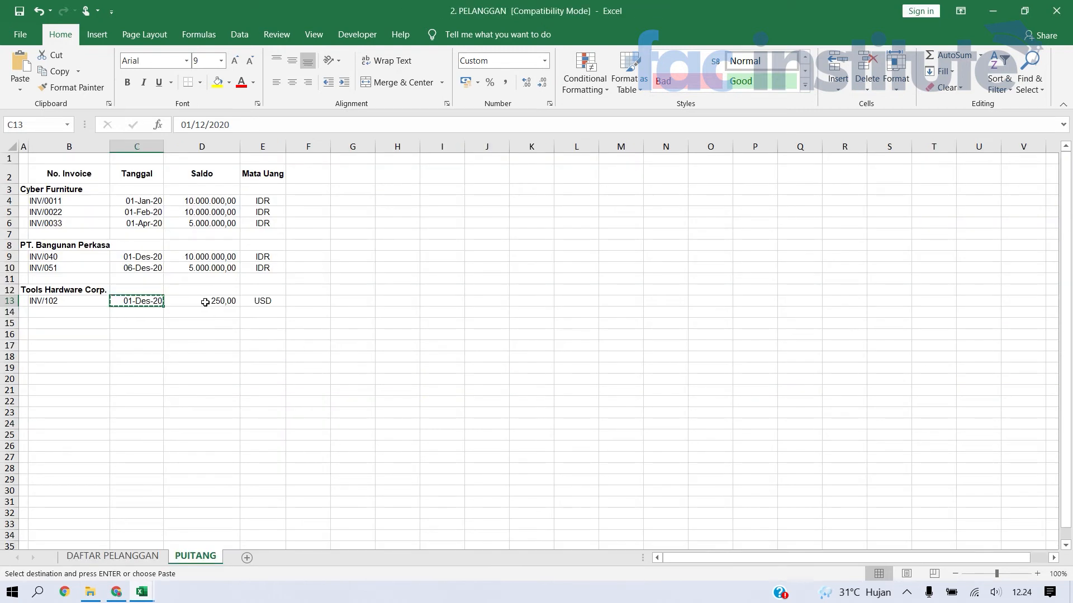
{"action": "left_click", "coordinate": [205, 302]}
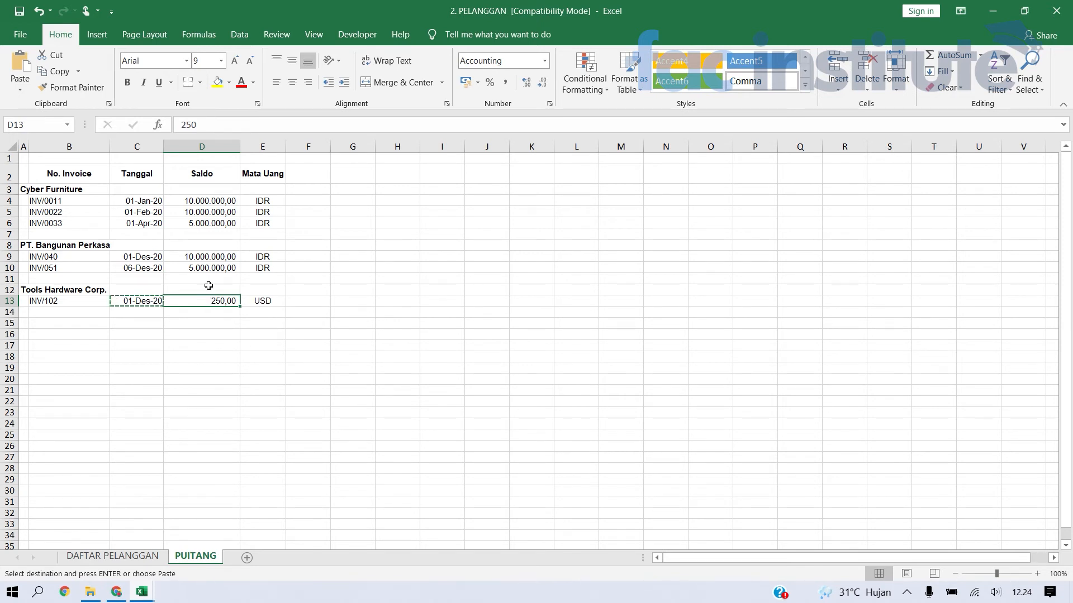
{"action": "key", "text": "ctrl+c"}
{"action": "key", "text": "alt+Tab"}
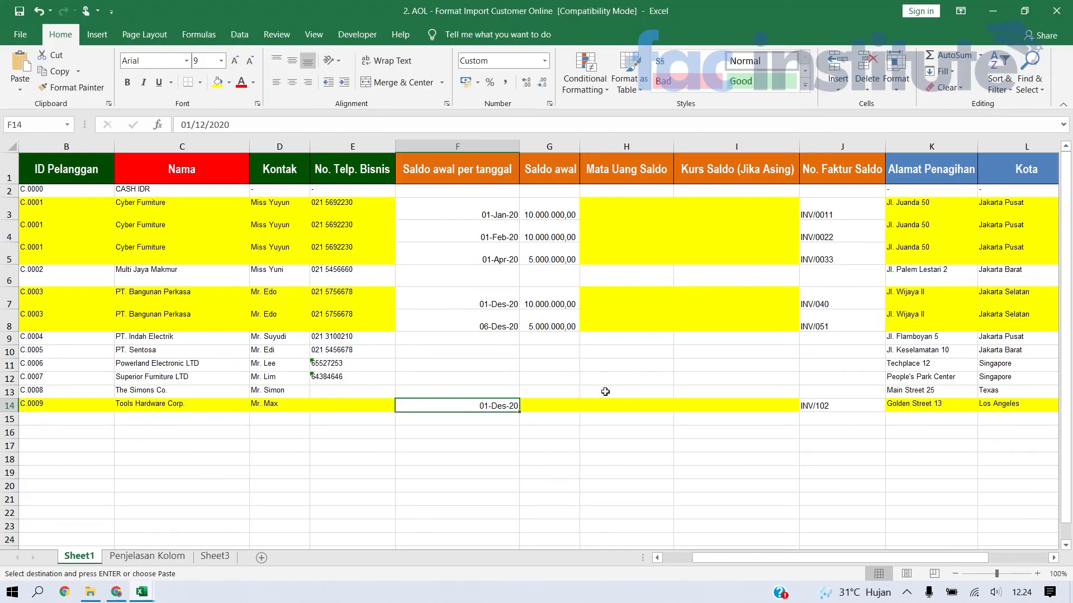
{"action": "left_click", "coordinate": [559, 406]}
{"action": "key", "text": "ctrl+v"}
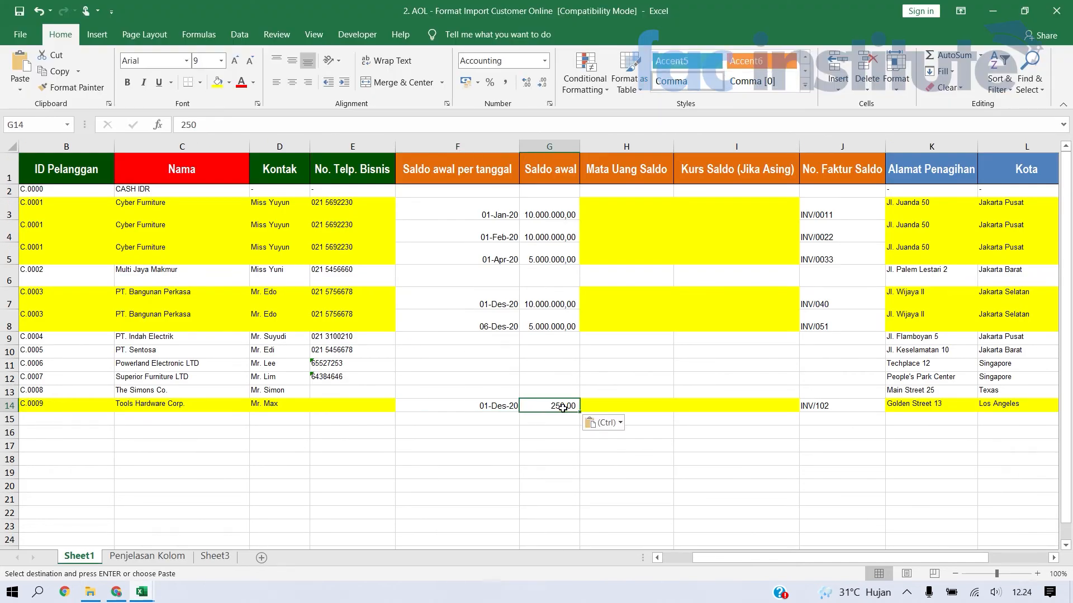
Step: For Tools Hardware Corp. in row 14, set Mata Uang Saldo to USD and Kurs Saldo to 14.000
{"action": "left_click", "coordinate": [622, 404]}
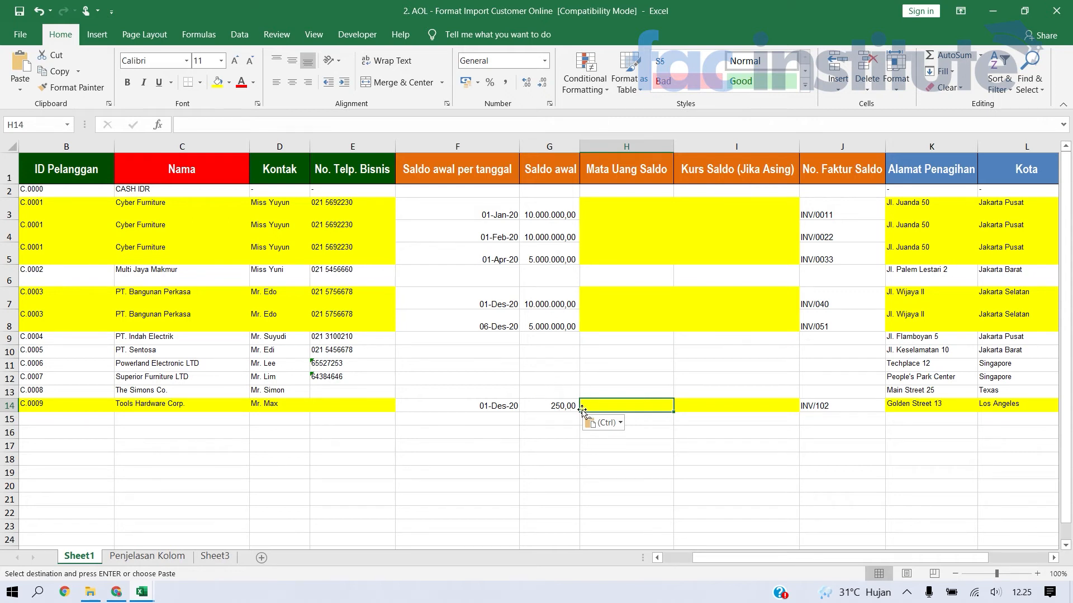
{"action": "type", "text": "USD"}
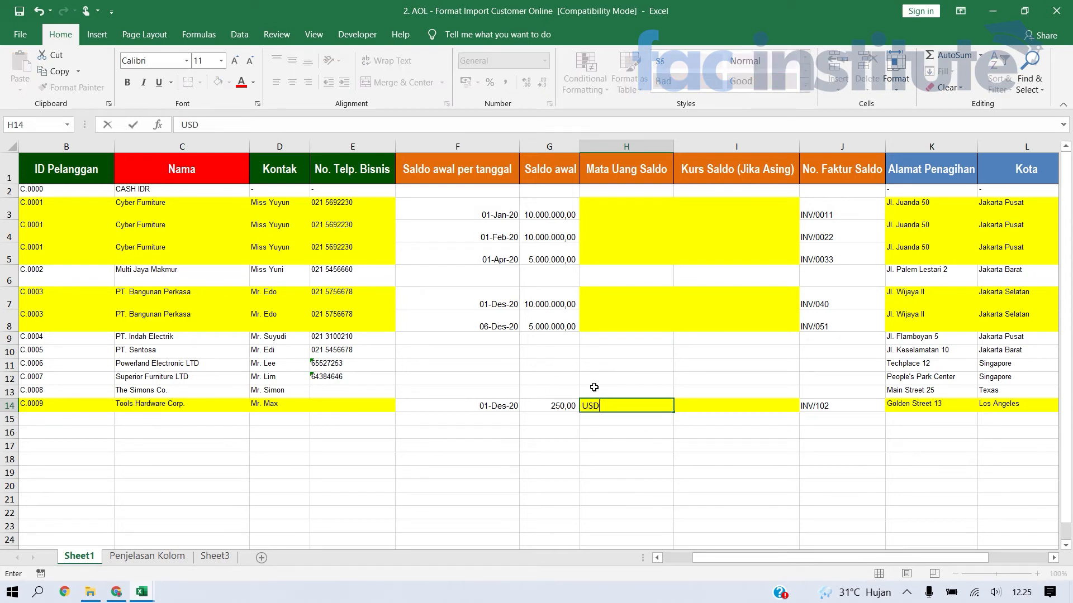
{"action": "key", "text": "Return"}
{"action": "key", "text": "Right"}
{"action": "key", "text": "Up"}
{"action": "key", "text": "Left"}
{"action": "key", "text": "Right"}
{"action": "type", "text": "14.0"}
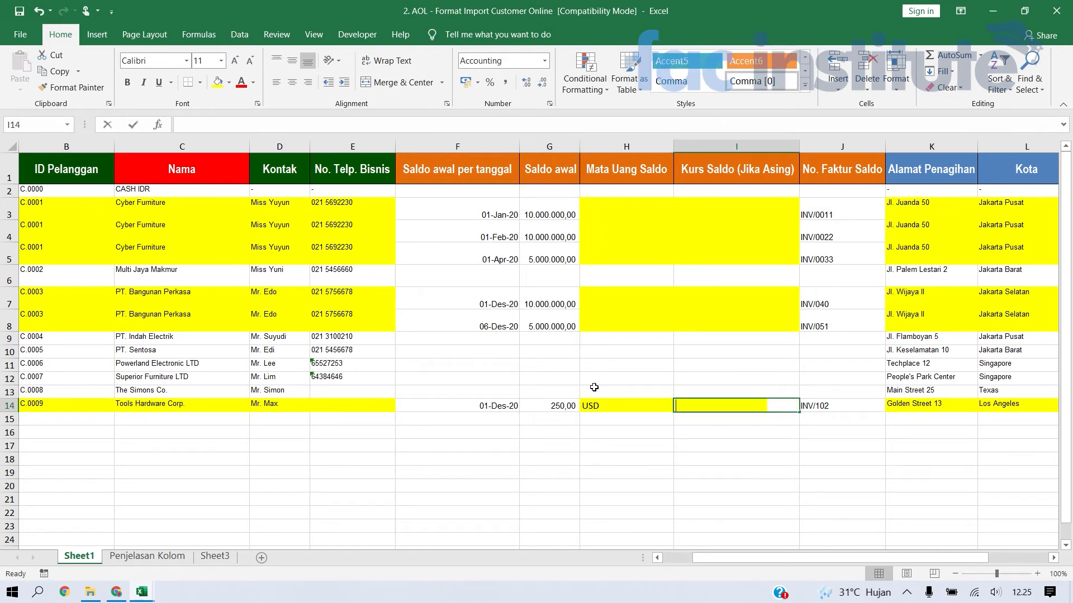
{"action": "type", "text": "000"}
{"action": "key", "text": "Return"}
{"action": "key", "text": "Up"}
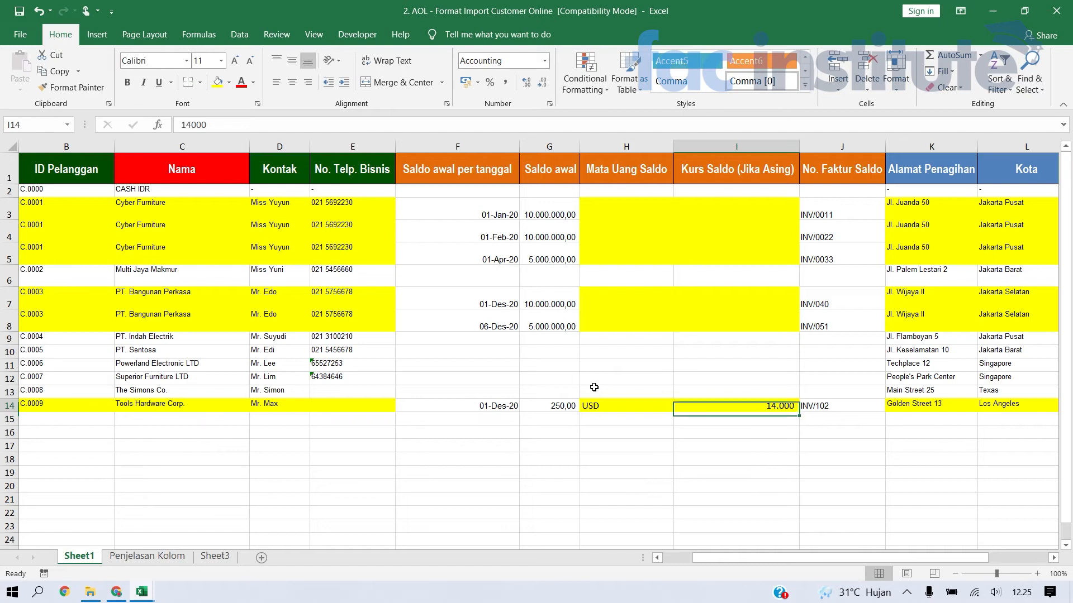
{"action": "key", "text": "Left"}
{"action": "key", "text": "Left"}
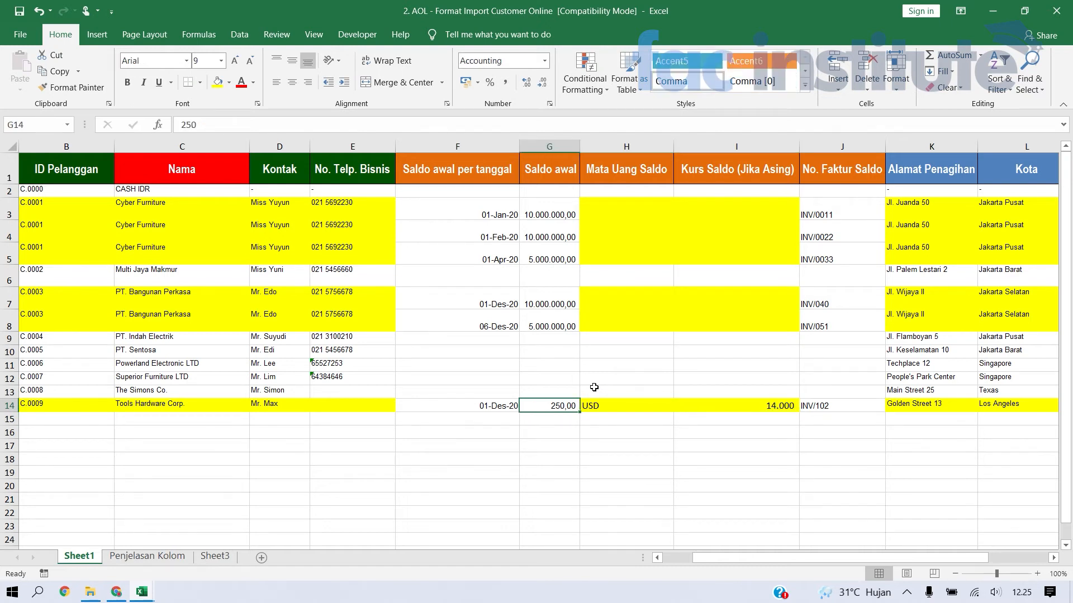
{"action": "key", "text": "Right"}
{"action": "key", "text": "Right"}
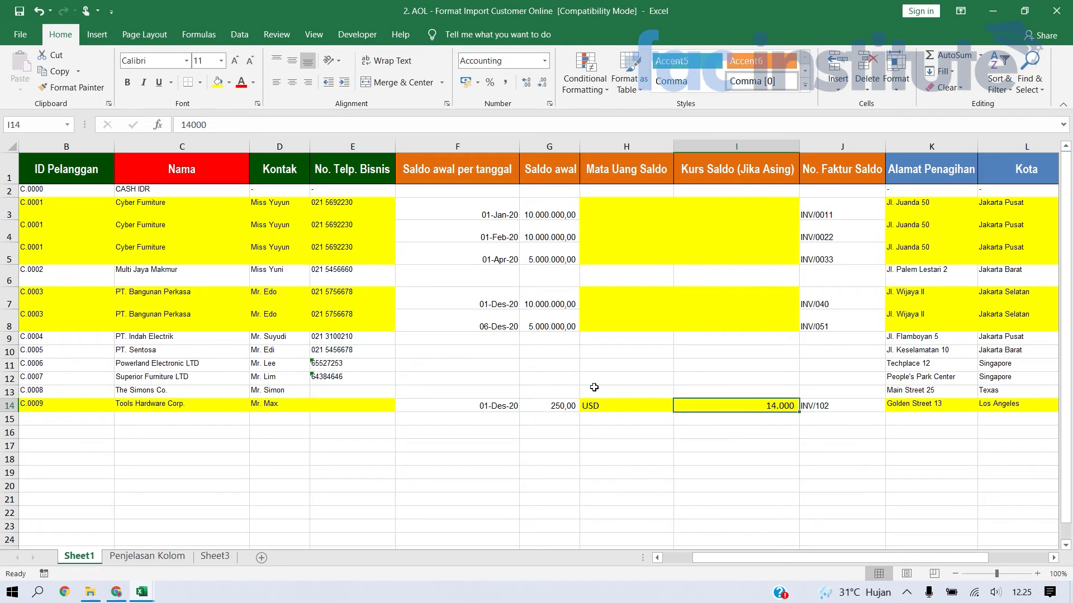
Step: Review the completed opening balance rows, from Tools Hardware Corp. in row 14 up to Cyber Furniture in row 3
{"action": "key", "text": "Left"}
{"action": "key", "text": "Left"}
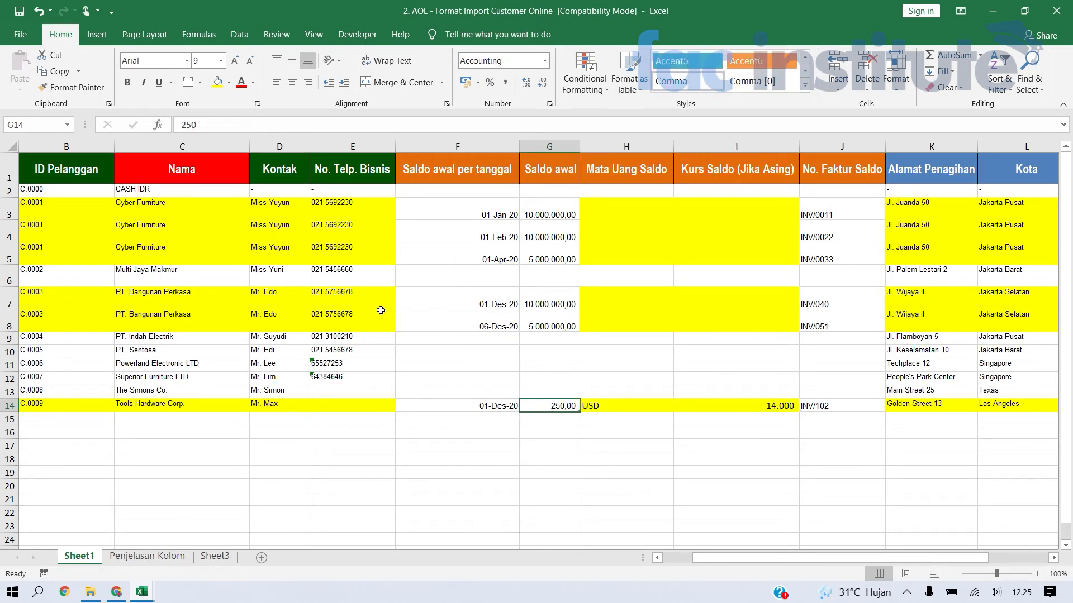
{"action": "left_click", "coordinate": [646, 335]}
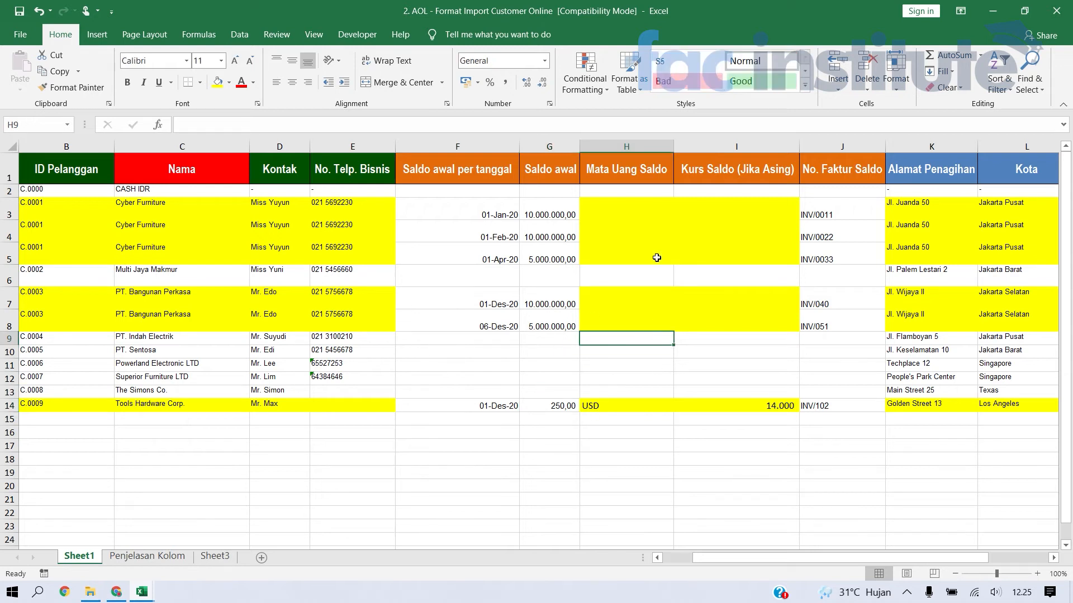
{"action": "left_click", "coordinate": [484, 324]}
{"action": "key", "text": "Up"}
{"action": "key", "text": "Up"}
{"action": "key", "text": "Up"}
{"action": "key", "text": "Up"}
{"action": "key", "text": "Up"}
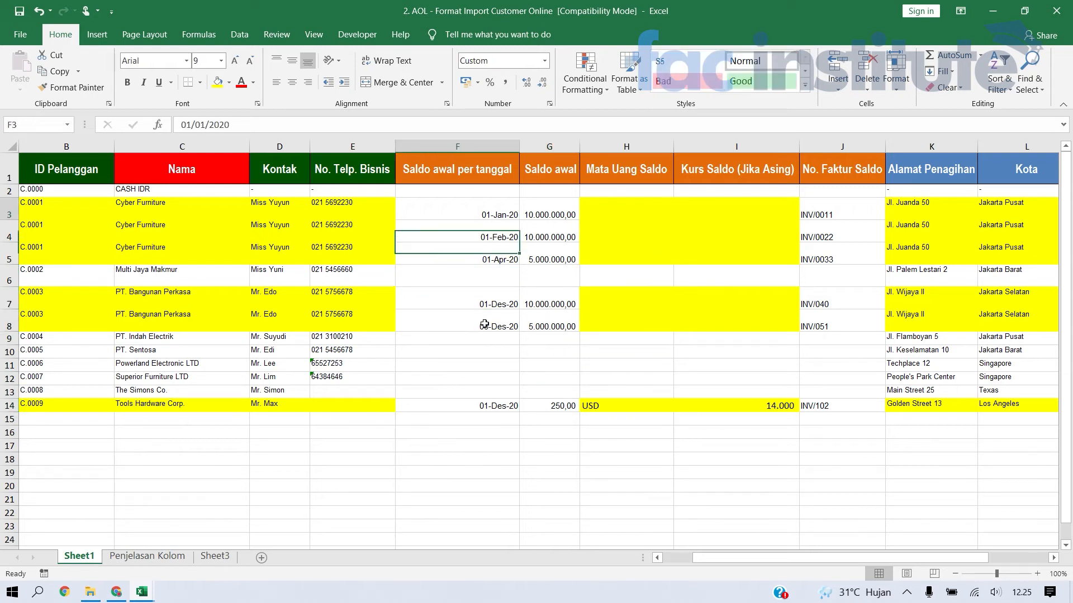
{"action": "key", "text": "Left"}
{"action": "key", "text": "Left"}
{"action": "key", "text": "Left"}
{"action": "key", "text": "Left"}
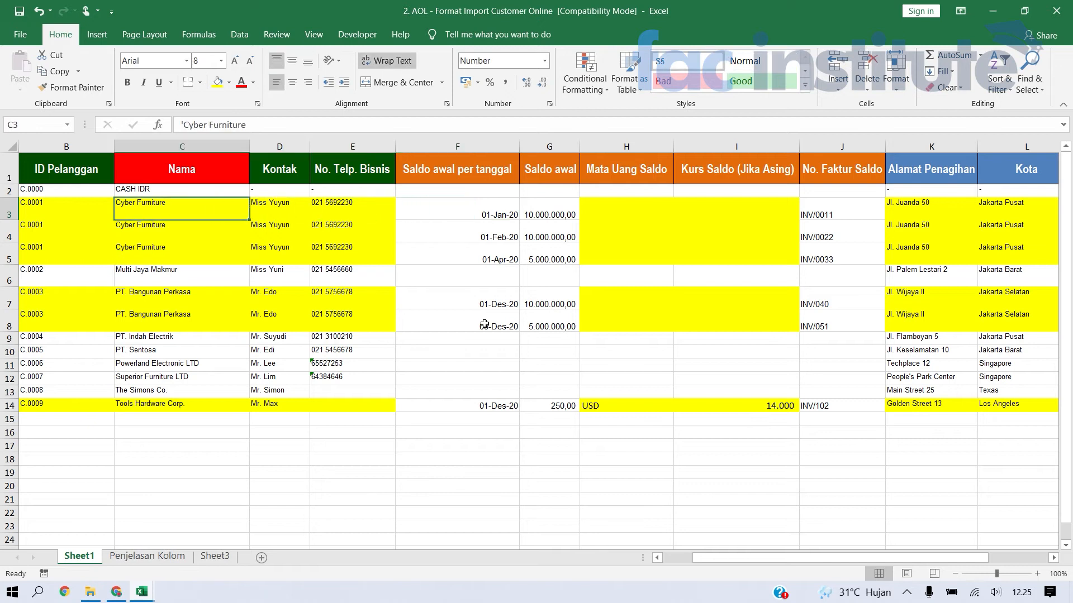
Step: Save the customer import workbook in its current file format, accepting the compatibility check
{"action": "key", "text": "Up"}
{"action": "key", "text": "Up"}
{"action": "key", "text": "Right"}
{"action": "key", "text": "ctrl+Right"}
{"action": "key", "text": "ctrl+s"}
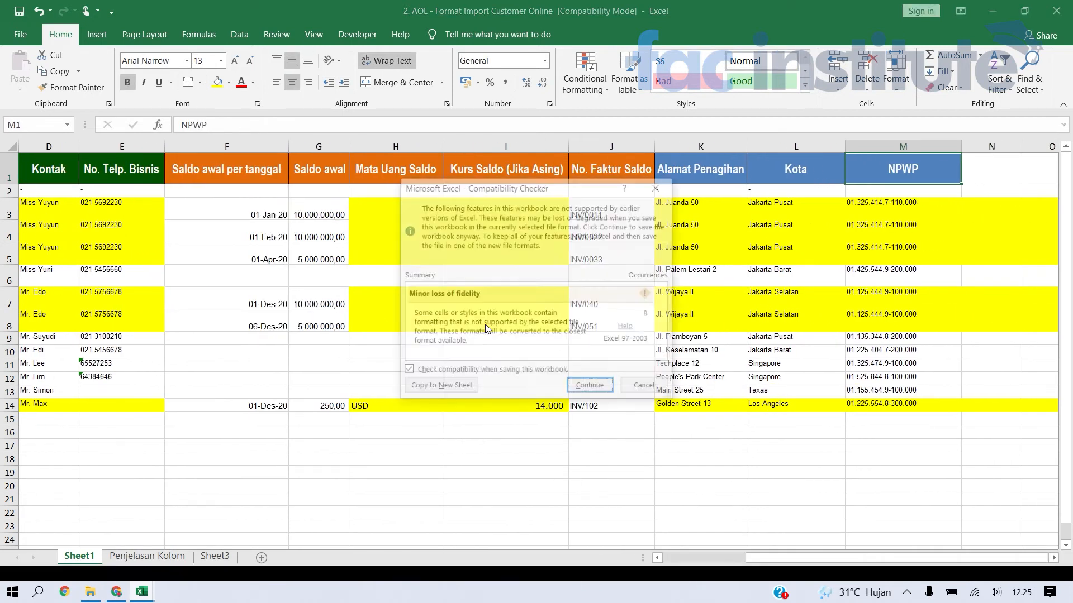
{"action": "key", "text": "Return"}
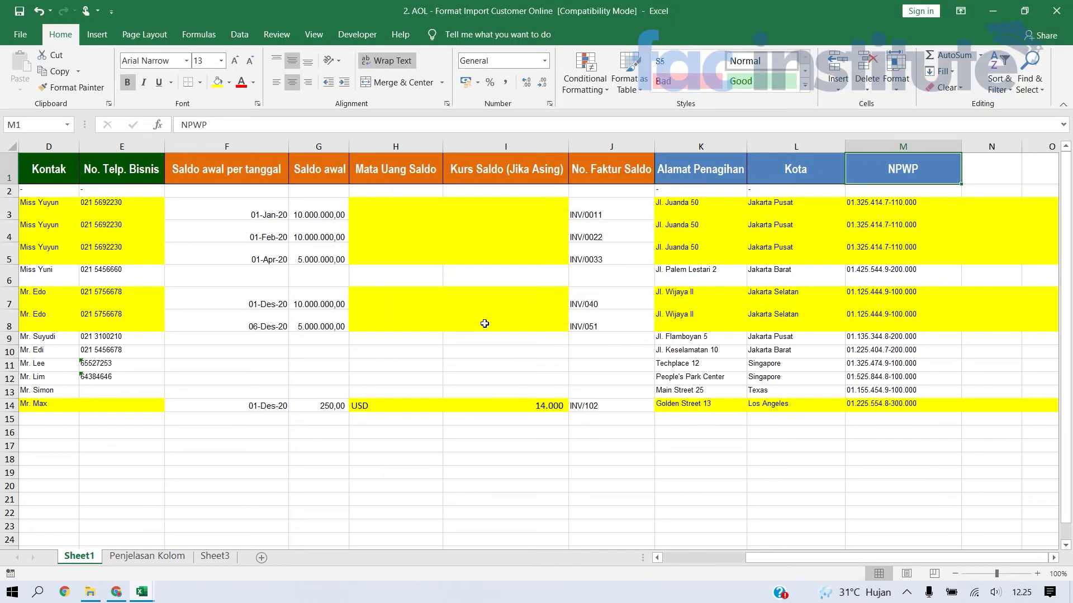
Step: Examine the header columns of the customer import sheet from NPWP back to Kategori
{"action": "key", "text": "Left"}
{"action": "key", "text": "Left"}
{"action": "key", "text": "Left"}
{"action": "key", "text": "Left"}
{"action": "key", "text": "Left"}
{"action": "key", "text": "Left"}
{"action": "key", "text": "Left"}
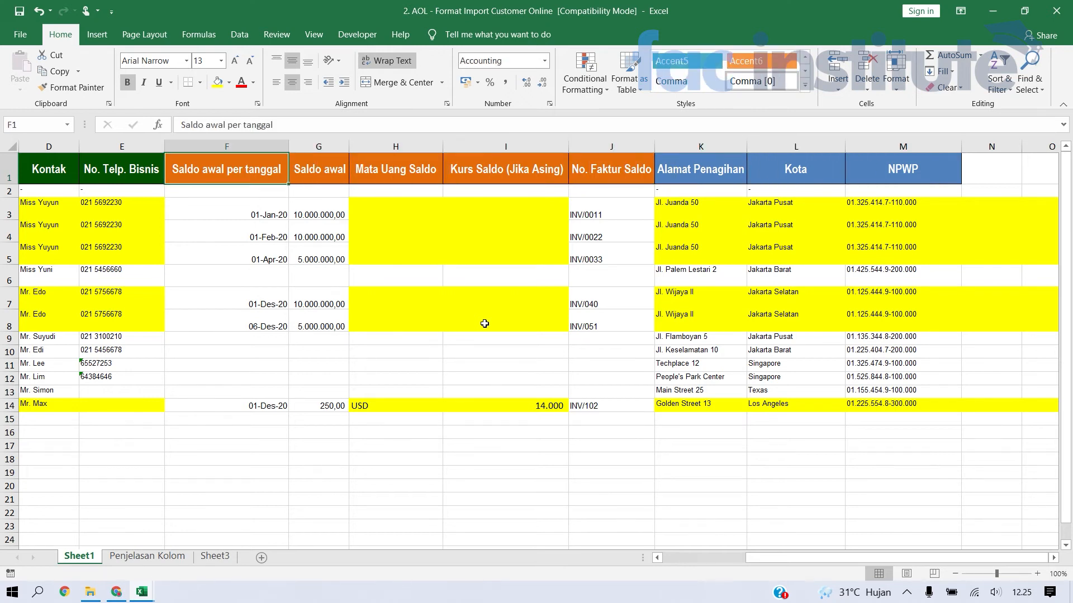
{"action": "key", "text": "Left"}
{"action": "key", "text": "Left"}
{"action": "key", "text": "Left"}
{"action": "key", "text": "Left"}
{"action": "key", "text": "Left"}
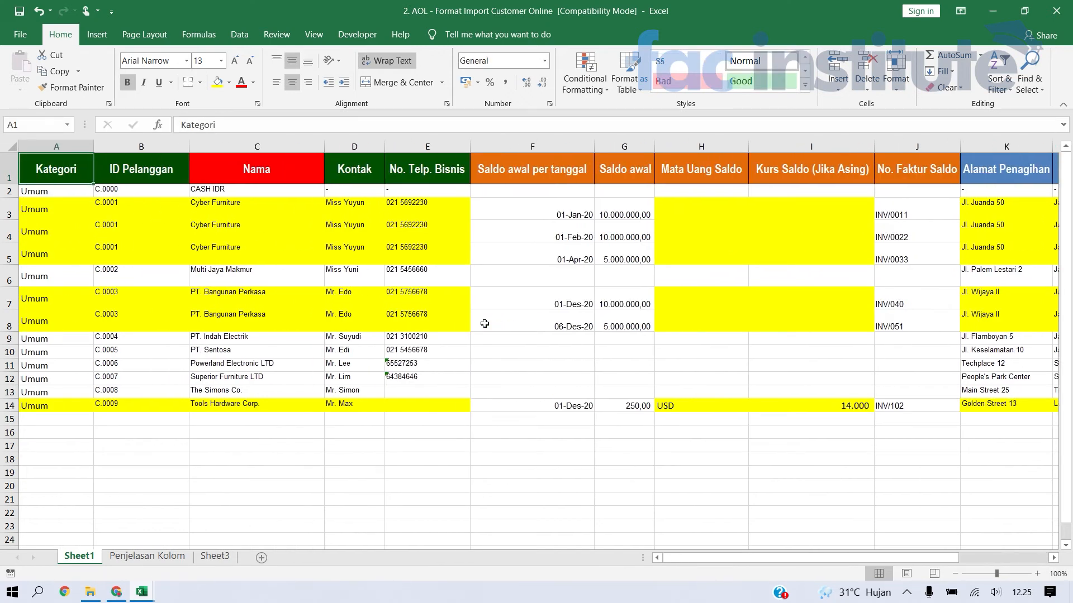
Step: Close the customer import workbook, and close 2. PELANGGAN.xls with its changes saved
{"action": "left_click", "coordinate": [1069, 5]}
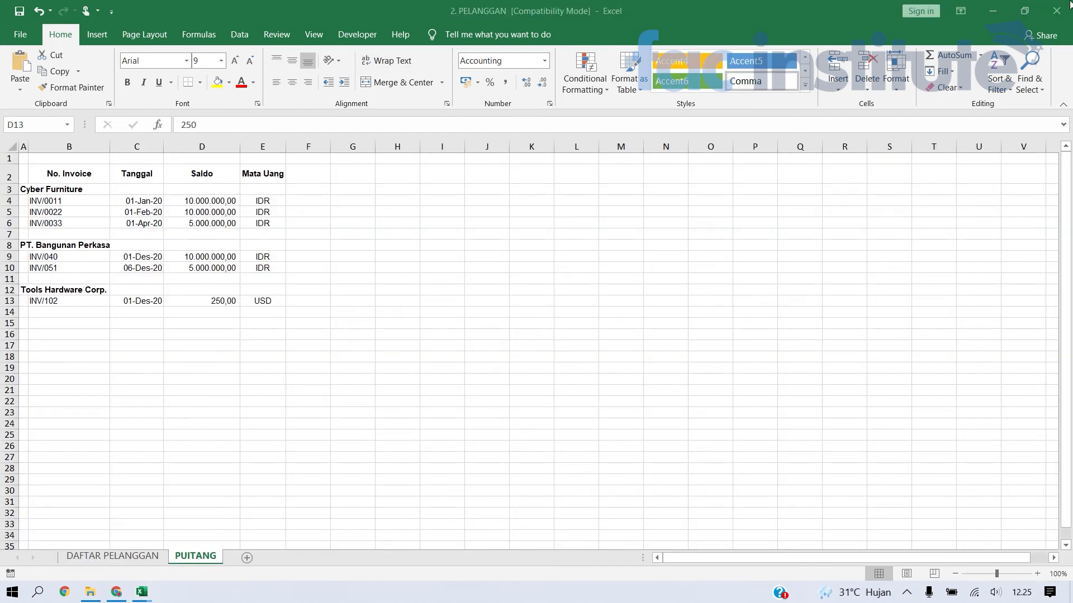
{"action": "key", "text": "Home"}
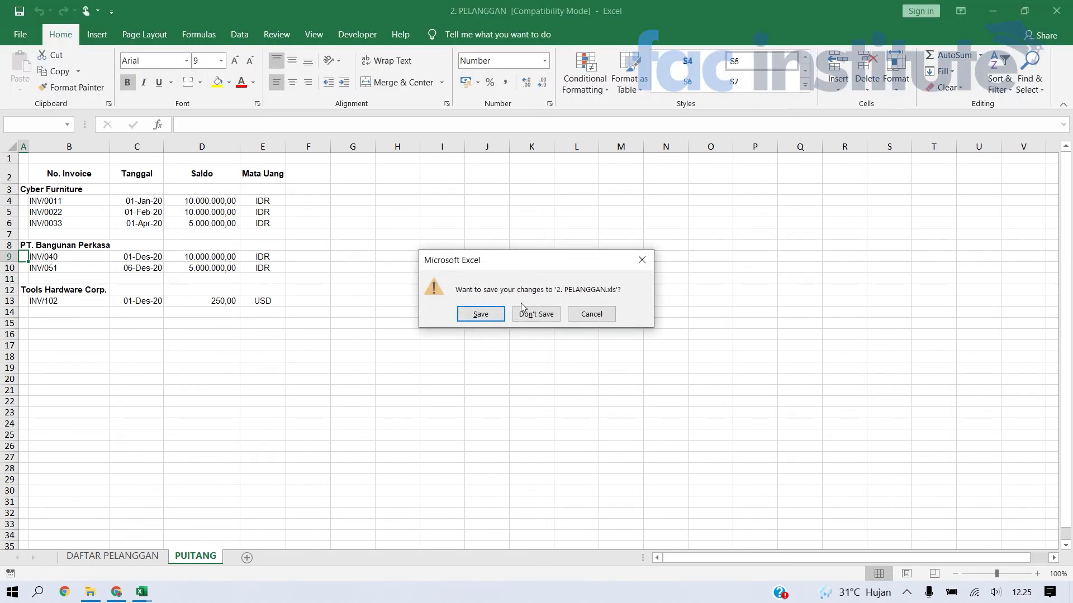
{"action": "left_click", "coordinate": [494, 315]}
{"action": "left_click", "coordinate": [458, 328]}
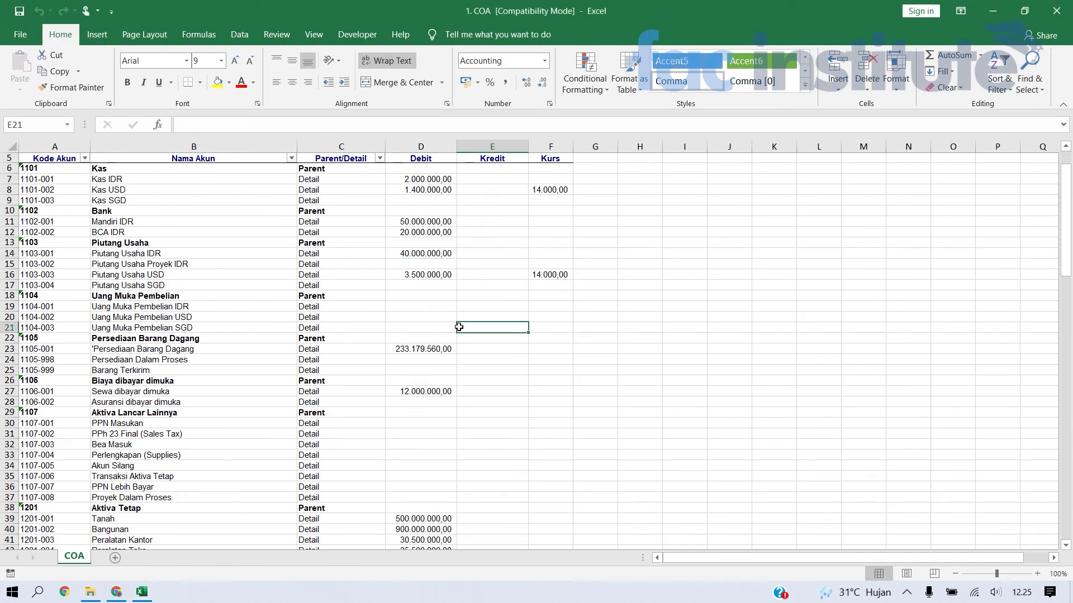
Step: Open 2. PEMASOK from the 1. SUMBER DATA folder and 3. AOL - Format Import Vendor Online from the 2. FORMAT ACCURATE folder
{"action": "left_click", "coordinate": [90, 593]}
{"action": "double_click", "coordinate": [198, 184]}
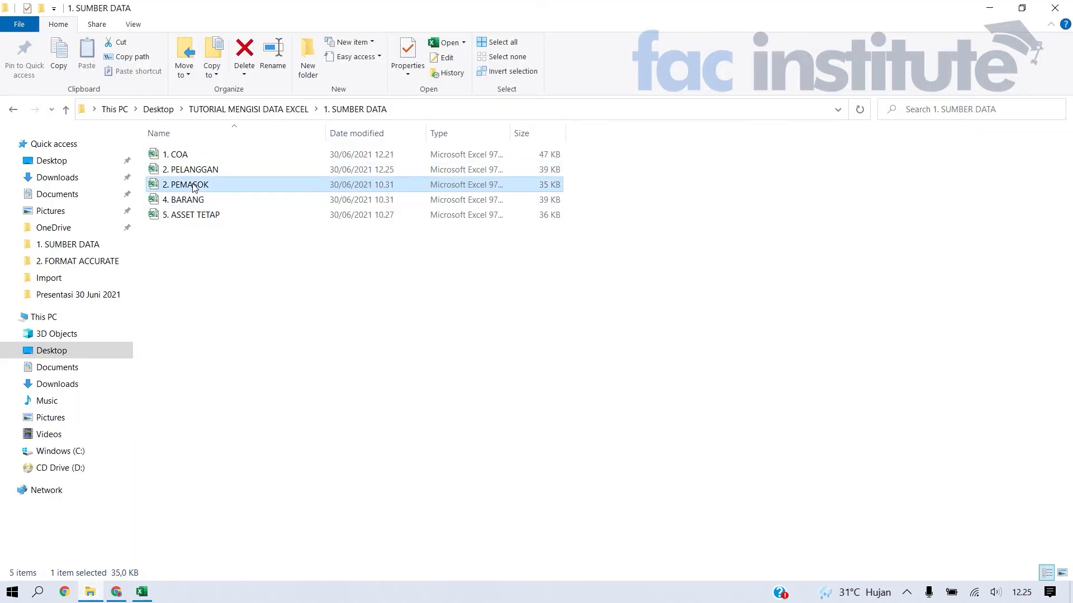
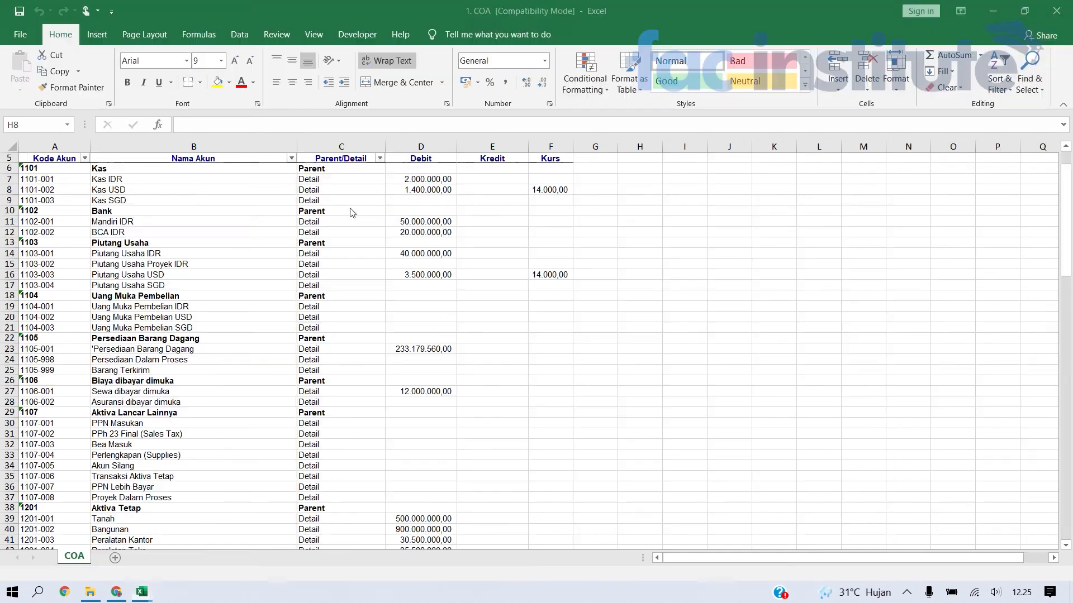
{"action": "key", "text": "alt+Tab"}
{"action": "key", "text": "Tab"}
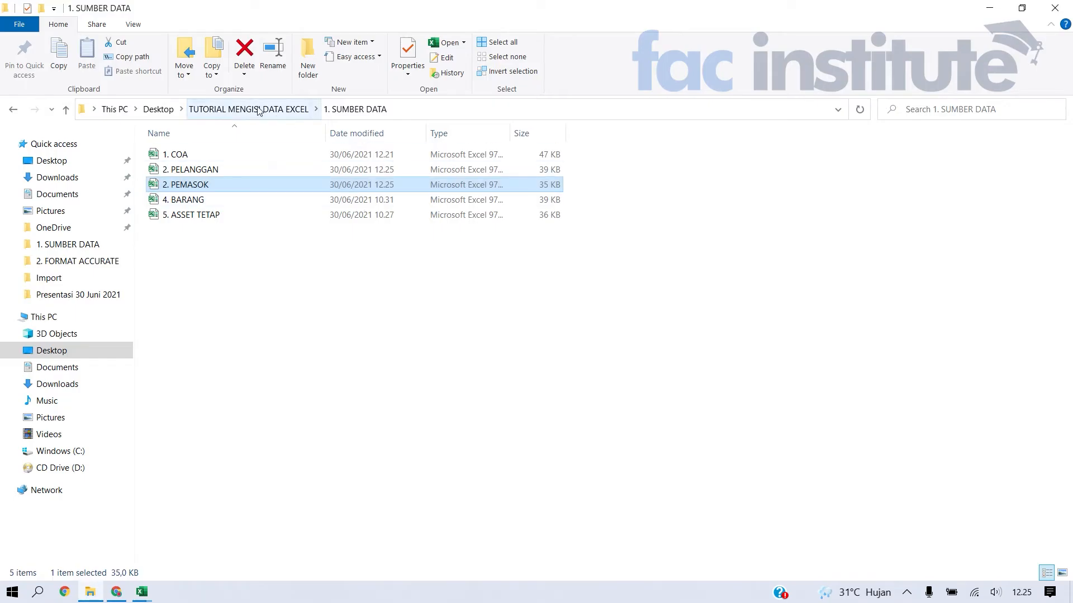
{"action": "left_click", "coordinate": [249, 110]}
{"action": "double_click", "coordinate": [223, 170]}
{"action": "left_click", "coordinate": [203, 188]}
{"action": "double_click", "coordinate": [202, 189]}
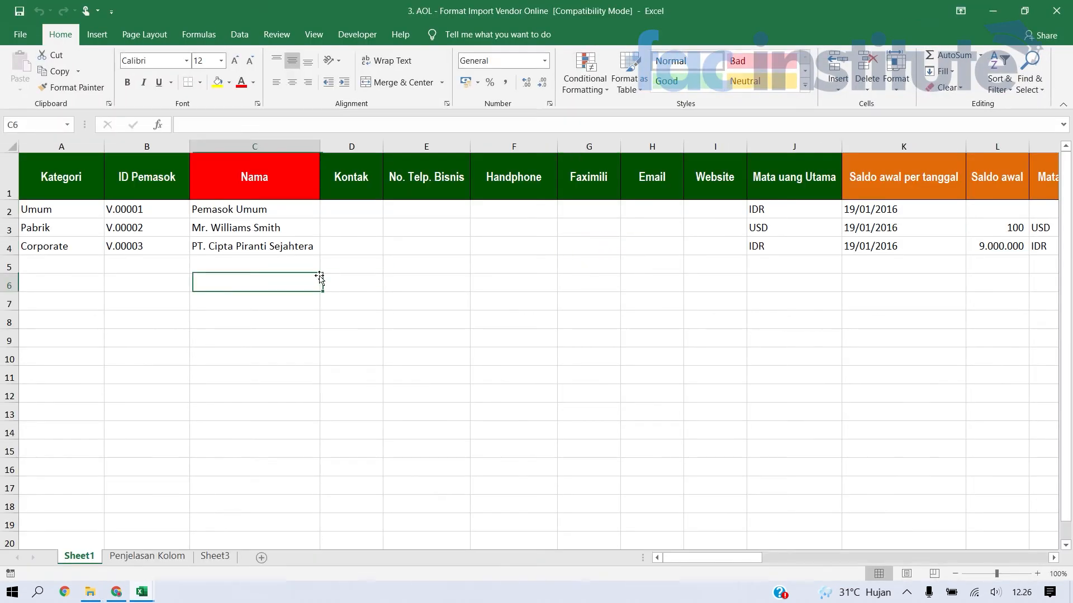
Step: Clear the sample vendor data in rows 2 to 4 of Sheet1 in the vendor import format
{"action": "key", "text": "Up"}
{"action": "key", "text": "Up"}
{"action": "key", "text": "shift+space"}
{"action": "key", "text": "shift+Down"}
{"action": "key", "text": "shift+Down"}
{"action": "key", "text": "Delete"}
{"action": "key", "text": "Home"}
Step: Switch to the 2. PEMASOK workbook and copy all supplier codes and names, A2:B10, on the PEMASOK sheet
{"action": "key", "text": "alt+Tab"}
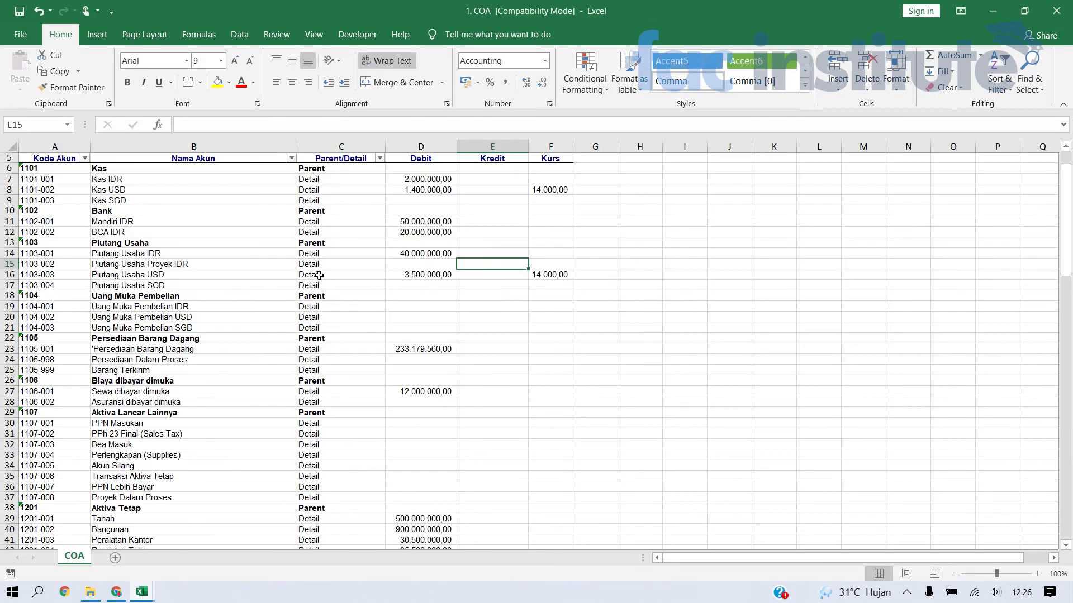
{"action": "key", "text": "alt+Tab"}
{"action": "key", "text": "alt+Tab"}
{"action": "key", "text": "alt+Tab"}
{"action": "key", "text": "Left"}
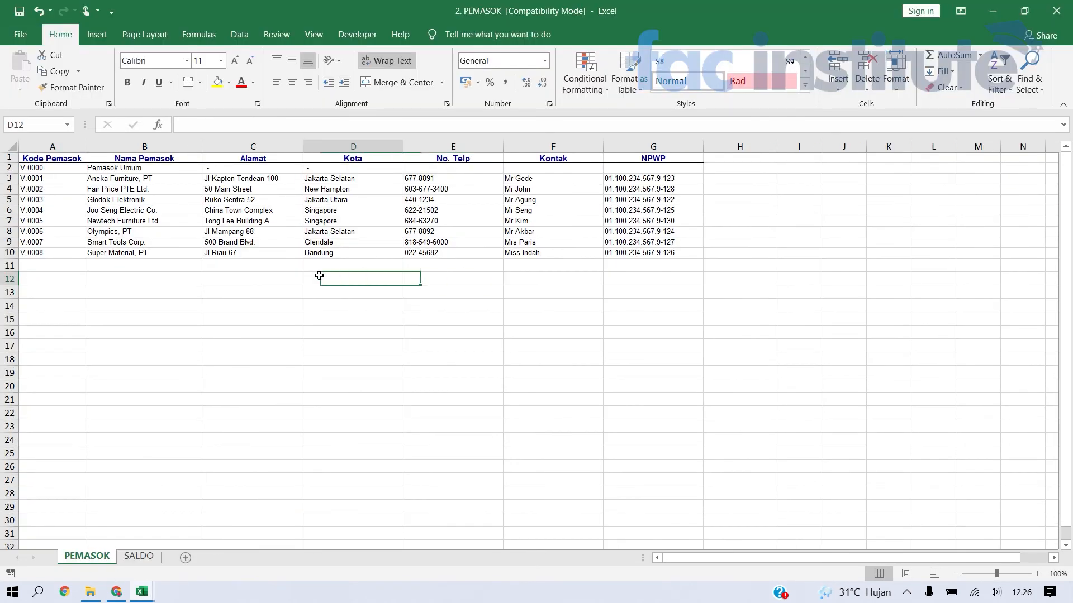
{"action": "key", "text": "Up"}
{"action": "key", "text": "Up"}
{"action": "key", "text": "Left"}
{"action": "key", "text": "Up"}
{"action": "key", "text": "Up"}
{"action": "key", "text": "Left"}
{"action": "key", "text": "Up"}
{"action": "key", "text": "Up"}
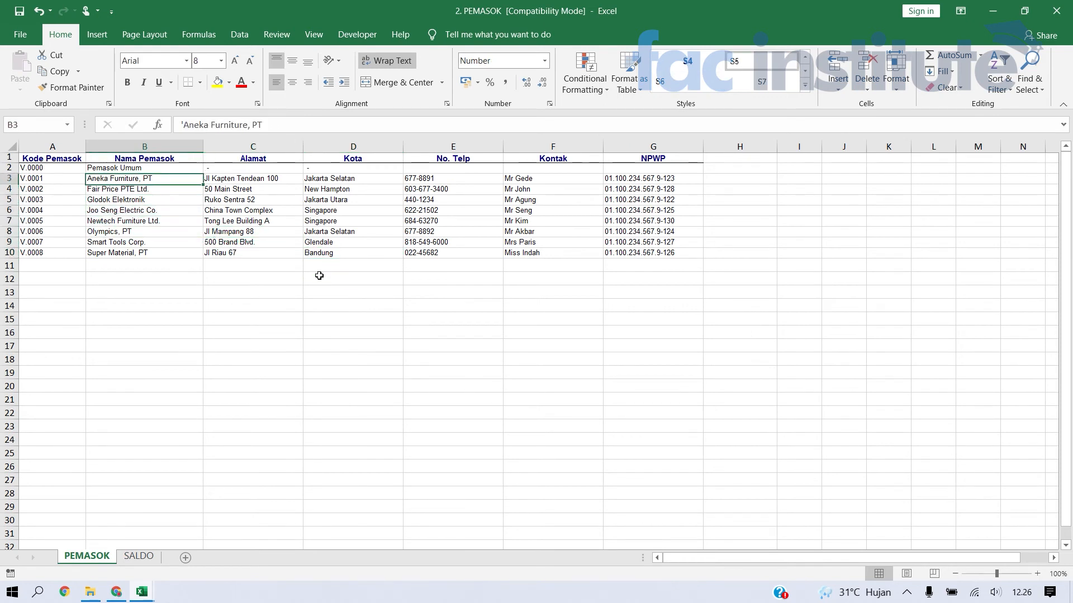
{"action": "key", "text": "ctrl+shift+Down"}
{"action": "key", "text": "shift+Left"}
{"action": "key", "text": "shift+Up"}
{"action": "key", "text": "ctrl+c"}
Step: Paste the supplier codes and names into the ID Pemasok and Nama columns of the vendor import format, starting at B2
{"action": "key", "text": "alt+Tab"}
{"action": "key", "text": "alt+Tab"}
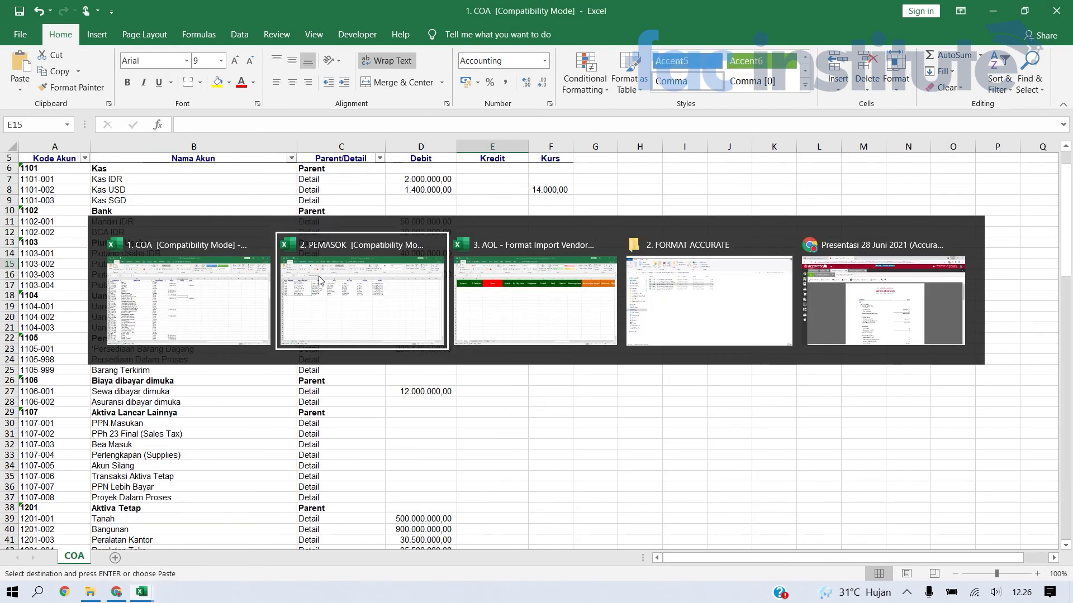
{"action": "key", "text": "alt+Tab"}
{"action": "key", "text": "Right"}
{"action": "key", "text": "ctrl+v"}
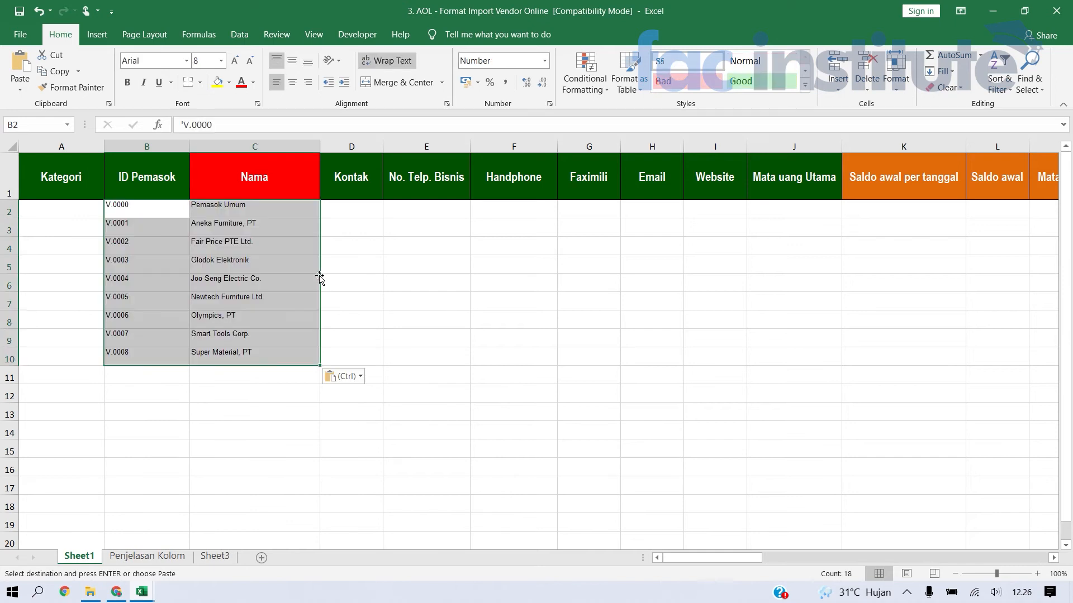
Step: Copy the Kontak values F2:F10 from the PEMASOK sheet into the Kontak column of the vendor import format, starting at D2
{"action": "key", "text": "alt+Tab"}
{"action": "key", "text": "alt+Tab"}
{"action": "key", "text": "Right"}
{"action": "key", "text": "Right"}
{"action": "key", "text": "Right"}
{"action": "key", "text": "Right"}
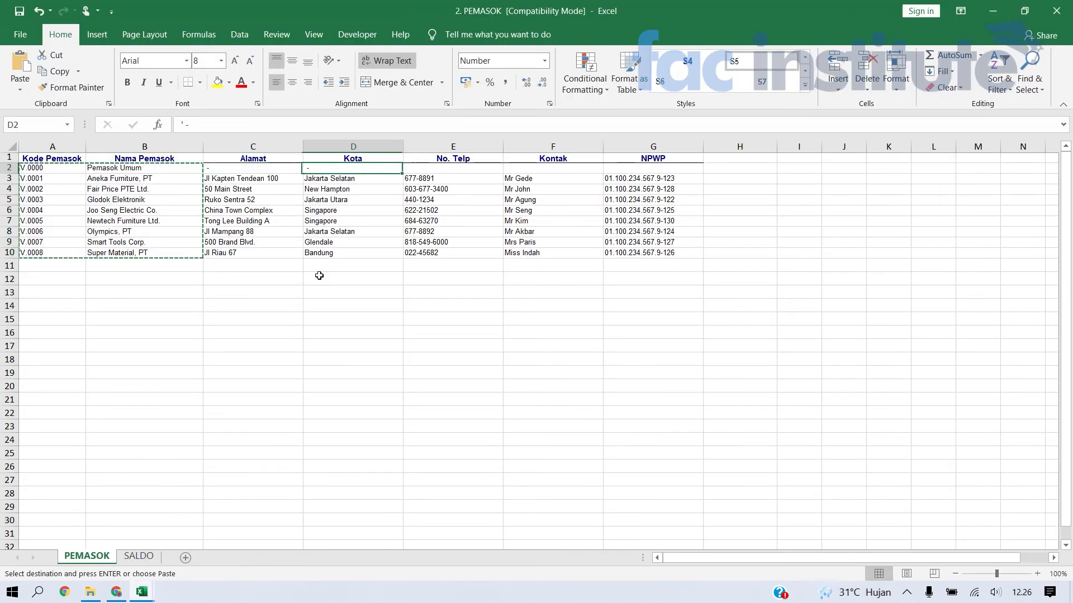
{"action": "key", "text": "ctrl+shift+Down"}
{"action": "key", "text": "ctrl+shift+Down"}
{"action": "key", "text": "ctrl+shift+Down"}
{"action": "key", "text": "ctrl+shift+Up"}
{"action": "key", "text": "ctrl+c"}
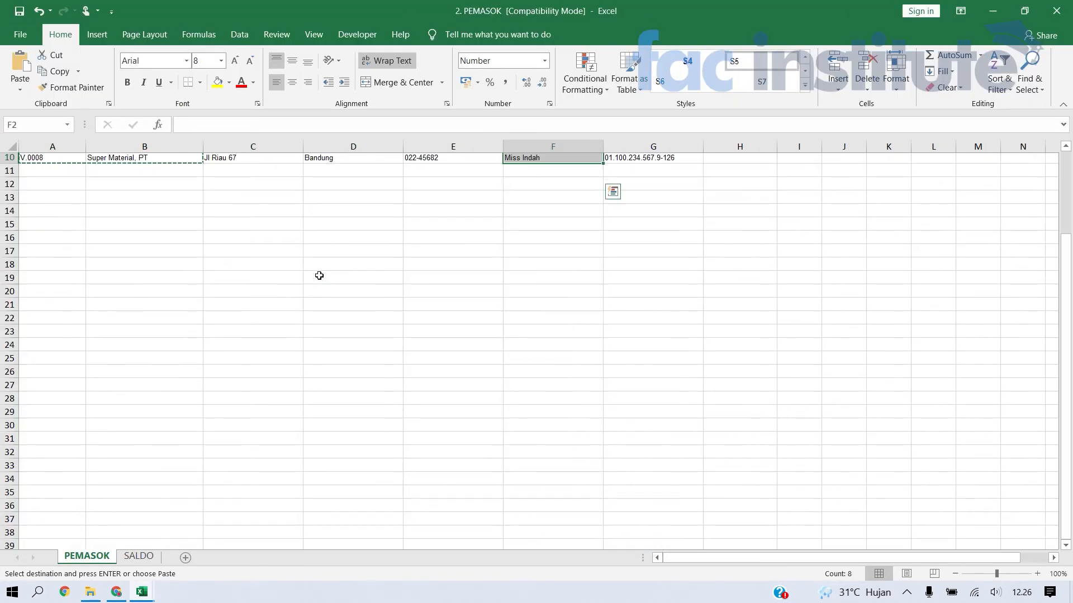
{"action": "key", "text": "alt+Tab"}
{"action": "key", "text": "Right"}
{"action": "key", "text": "Right"}
{"action": "key", "text": "ctrl+v"}
Step: Copy the No. Telp values E2:E10 from the PEMASOK sheet into No. Telp. Bisnis in the vendor import format, starting at E2
{"action": "key", "text": "alt+Tab"}
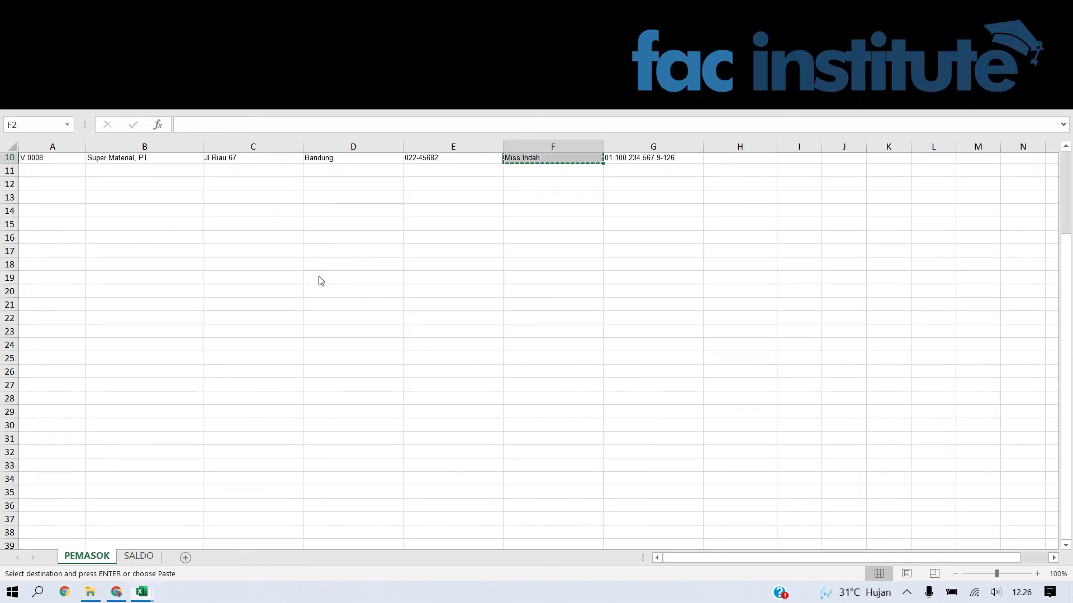
{"action": "key", "text": "Left"}
{"action": "key", "text": "ctrl+shift+Down"}
{"action": "key", "text": "ctrl+shift+Down"}
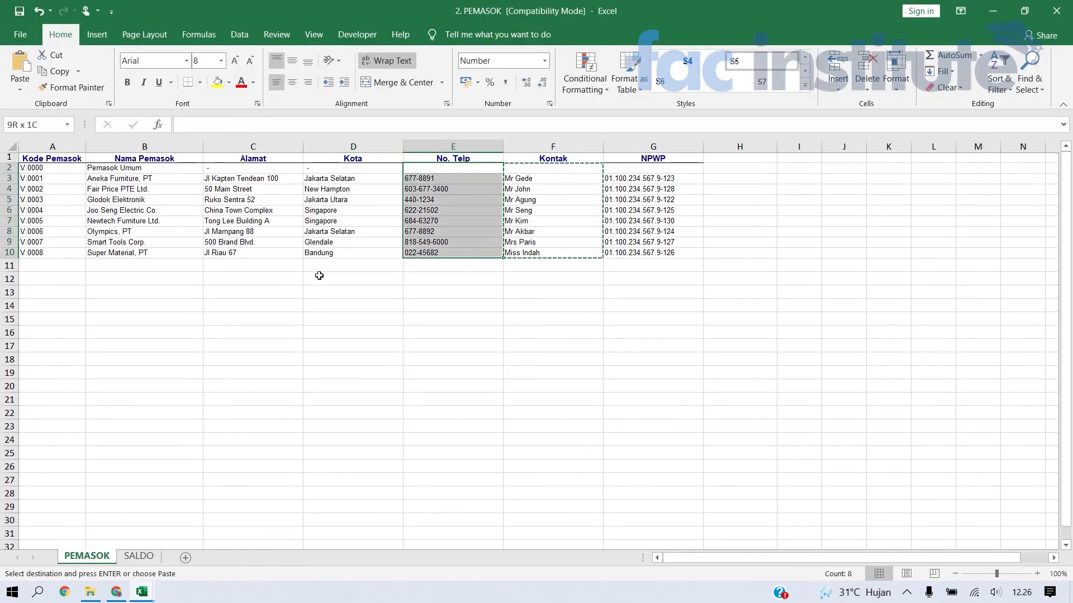
{"action": "key", "text": "alt+Tab"}
{"action": "key", "text": "Right"}
{"action": "key", "text": "alt+Tab"}
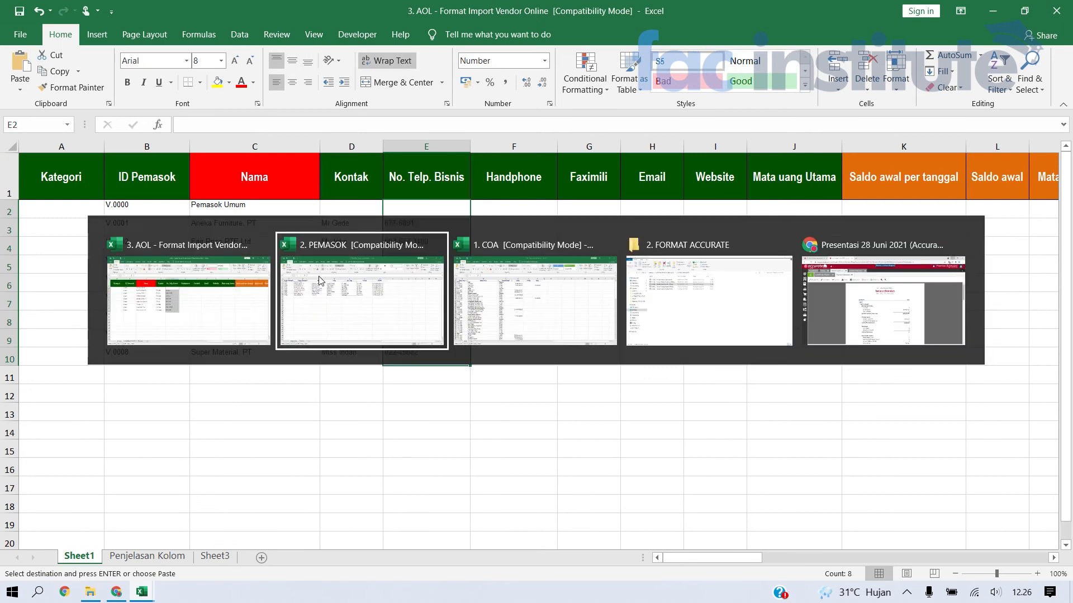
{"action": "key", "text": "Left"}
{"action": "key", "text": "Left"}
{"action": "key", "text": "ctrl+shift+Down"}
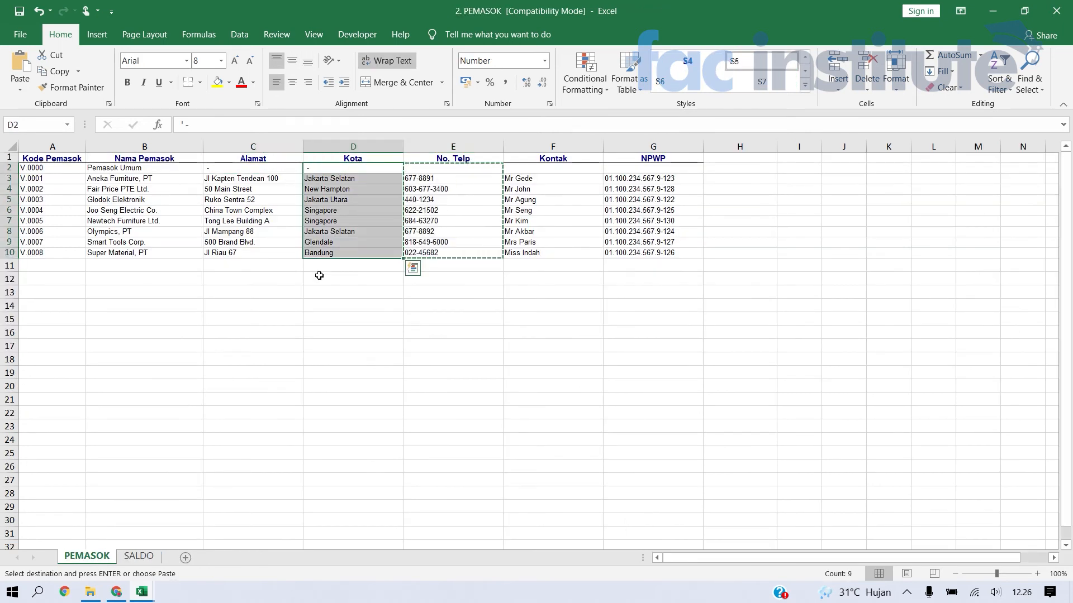
{"action": "key", "text": "alt+Tab"}
{"action": "key", "text": "Right"}
{"action": "key", "text": "Right"}
{"action": "key", "text": "Right"}
{"action": "key", "text": "Right"}
{"action": "key", "text": "Right"}
{"action": "key", "text": "Right"}
Step: Delete the unused columns F to J, Handphone through Mata uang Utama, from the vendor import format
{"action": "key", "text": "Left"}
{"action": "key", "text": "Left"}
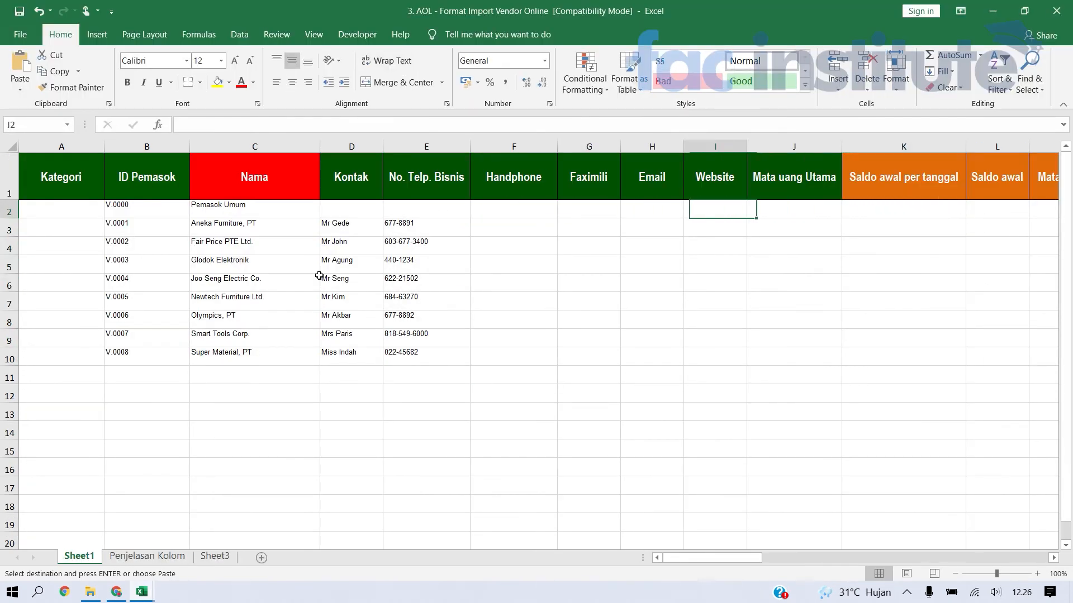
{"action": "key", "text": "Left"}
{"action": "key", "text": "Left"}
{"action": "key", "text": "ctrl+space"}
{"action": "key", "text": "Left"}
{"action": "key", "text": "ctrl+space"}
{"action": "key", "text": "shift+Right"}
{"action": "key", "text": "shift+Right"}
{"action": "key", "text": "shift+Right"}
{"action": "key", "text": "shift+Right"}
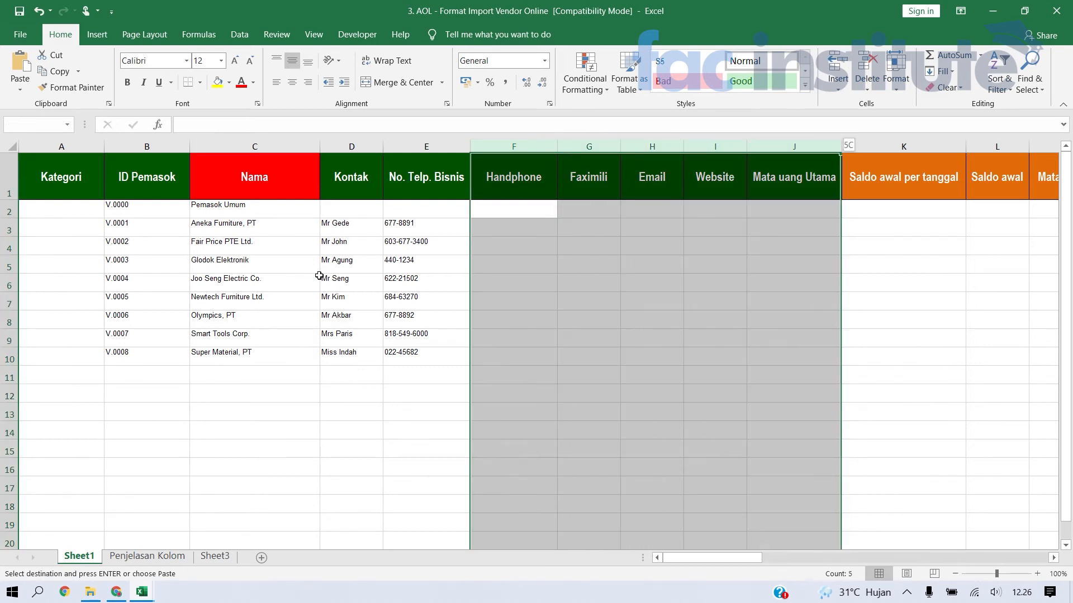
{"action": "key", "text": "ctrl+minus"}
Step: Delete the unused columns K to AA, Cabang Saldo through Tanggal 2, from the vendor import format
{"action": "key", "text": "Right"}
{"action": "key", "text": "Right"}
{"action": "key", "text": "Left"}
{"action": "key", "text": "Right"}
{"action": "key", "text": "Right"}
{"action": "key", "text": "Right"}
{"action": "key", "text": "Right"}
{"action": "key", "text": "Right"}
{"action": "key", "text": "Left"}
{"action": "key", "text": "ctrl+space"}
{"action": "key", "text": "shift+Right"}
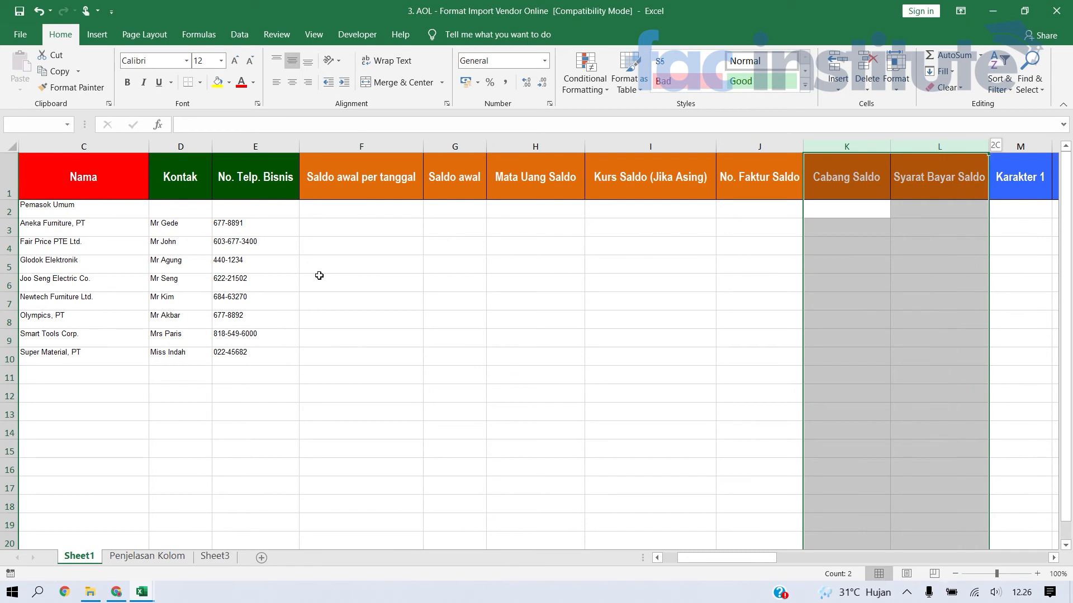
{"action": "key", "text": "shift+Right"}
{"action": "key", "text": "shift+Right"}
{"action": "key", "text": "shift+Right"}
{"action": "key", "text": "shift+Right"}
{"action": "key", "text": "shift+Right"}
{"action": "key", "text": "shift+Right"}
{"action": "key", "text": "shift+Right"}
{"action": "key", "text": "shift+Right"}
{"action": "key", "text": "shift+Right"}
{"action": "key", "text": "shift+Right"}
{"action": "key", "text": "shift+Right"}
{"action": "key", "text": "shift+Right"}
{"action": "key", "text": "shift+Right"}
{"action": "key", "text": "shift+Right"}
{"action": "key", "text": "shift+Right"}
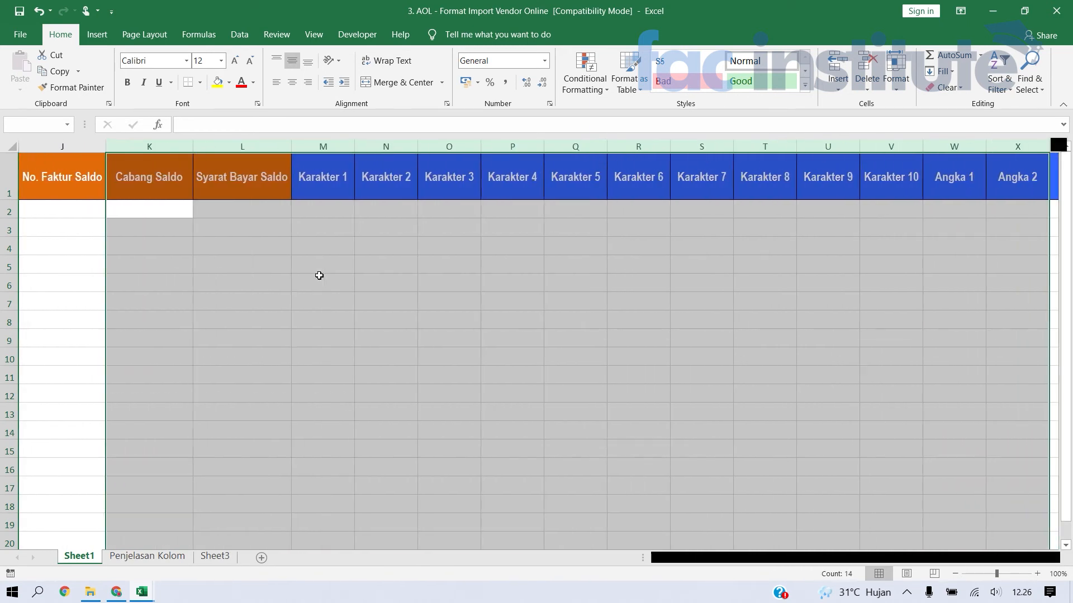
{"action": "key", "text": "shift+Right"}
{"action": "key", "text": "shift+Right"}
{"action": "key", "text": "shift+Right"}
{"action": "key", "text": "shift+Left"}
{"action": "key", "text": "shift+Left"}
{"action": "key", "text": "shift+Left"}
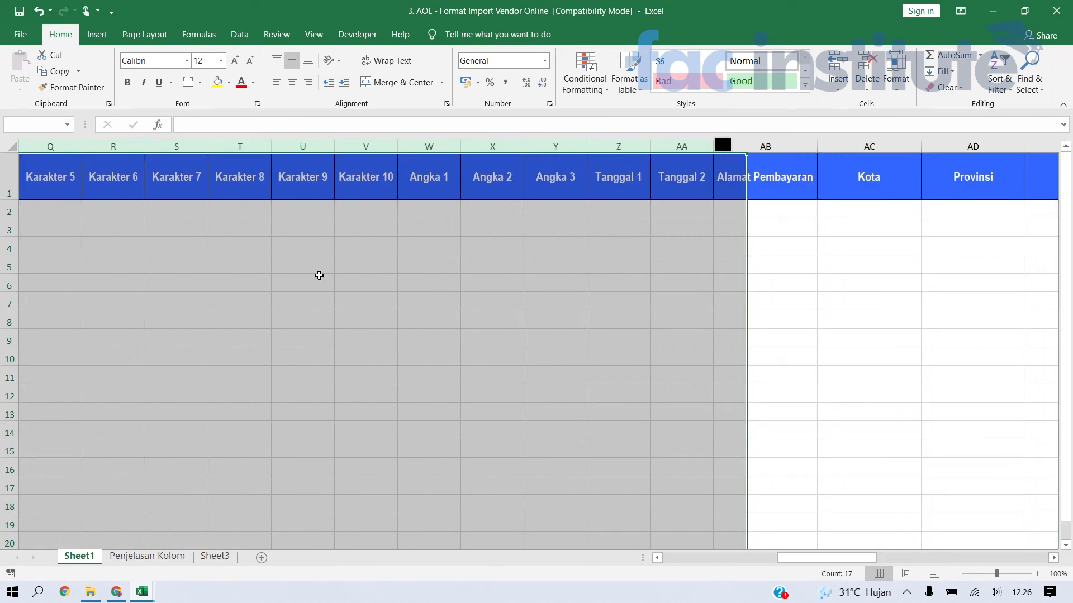
{"action": "key", "text": "ctrl+minus"}
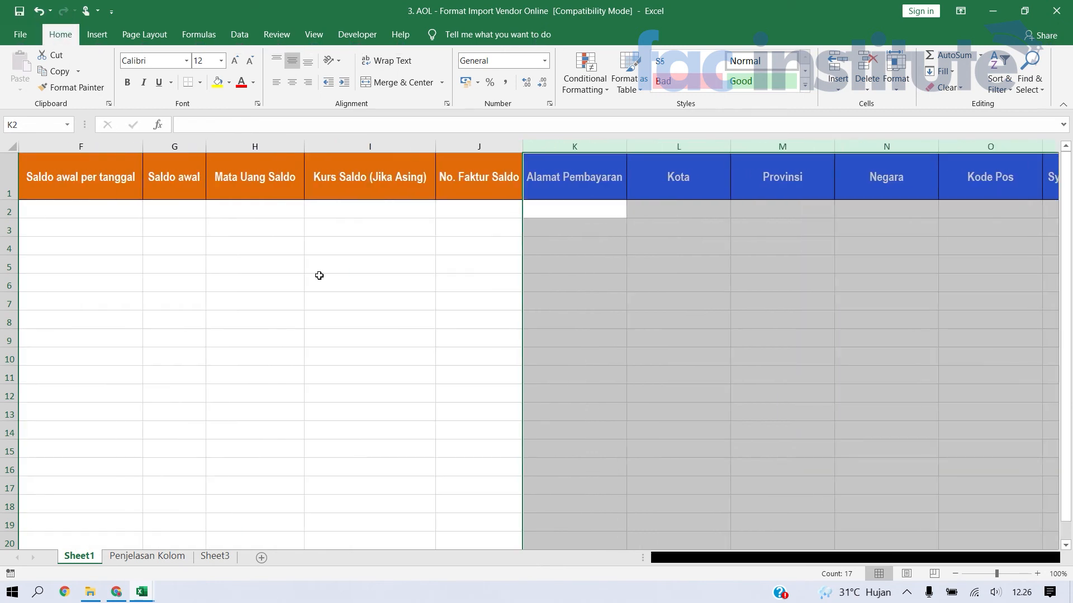
Step: Copy the Alamat values C2:C10 from the PEMASOK sheet into Alamat Pembayaran in the vendor import format, starting at K2
{"action": "key", "text": "Left"}
{"action": "key", "text": "Right"}
{"action": "key", "text": "alt+Tab"}
{"action": "key", "text": "Left"}
{"action": "key", "text": "Down"}
{"action": "key", "text": "shift+Down"}
{"action": "key", "text": "shift+Down"}
{"action": "key", "text": "shift+Down"}
{"action": "key", "text": "shift+Down"}
{"action": "key", "text": "shift+Down"}
{"action": "key", "text": "shift+Down"}
{"action": "key", "text": "shift+Down"}
{"action": "key", "text": "ctrl+c"}
{"action": "key", "text": "alt+Tab"}
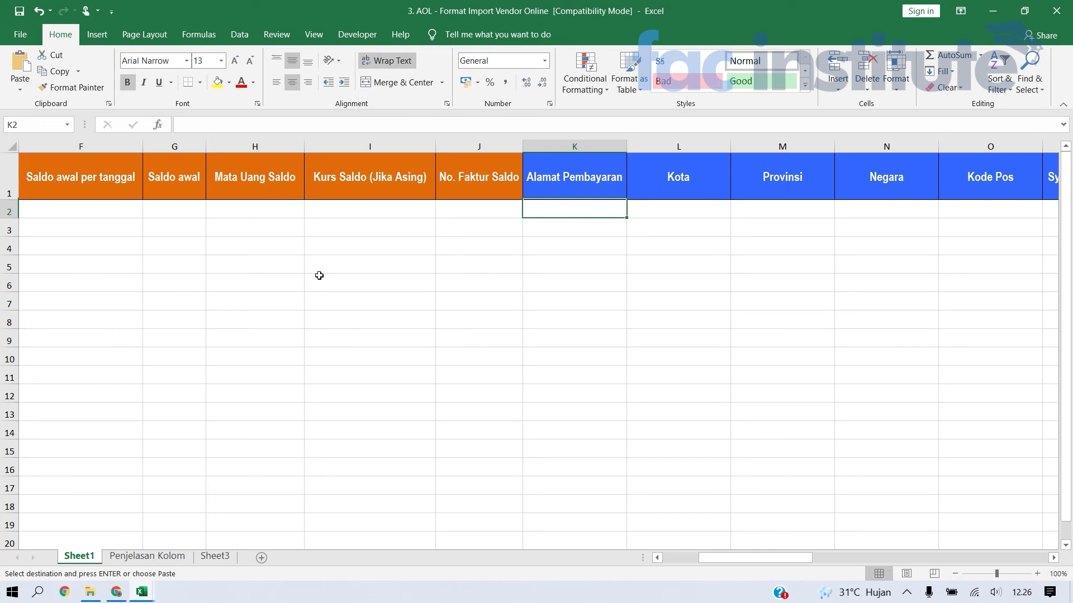
Step: Copy the Kota values D2:D10 from the PEMASOK sheet into the Kota column of the vendor import format, starting at L2
{"action": "key", "text": "alt+Tab"}
{"action": "key", "text": "Up"}
{"action": "key", "text": "Right"}
{"action": "key", "text": "shift+Down"}
{"action": "key", "text": "shift+Down"}
{"action": "key", "text": "shift+Down"}
{"action": "key", "text": "shift+Down"}
{"action": "key", "text": "shift+Down"}
{"action": "key", "text": "shift+Down"}
{"action": "key", "text": "shift+Down"}
{"action": "key", "text": "shift+Down"}
{"action": "key", "text": "ctrl+c"}
{"action": "key", "text": "alt+Tab"}
{"action": "key", "text": "Right"}
{"action": "key", "text": "ctrl+v"}
Step: Delete the unused columns M to P, Provinsi through Syarat Pembayaran, from the vendor import format
{"action": "key", "text": "Right"}
{"action": "key", "text": "ctrl+space"}
{"action": "key", "text": "shift+Right"}
{"action": "key", "text": "shift+Right"}
{"action": "key", "text": "shift+Right"}
{"action": "key", "text": "shift+Right"}
{"action": "key", "text": "shift+Right"}
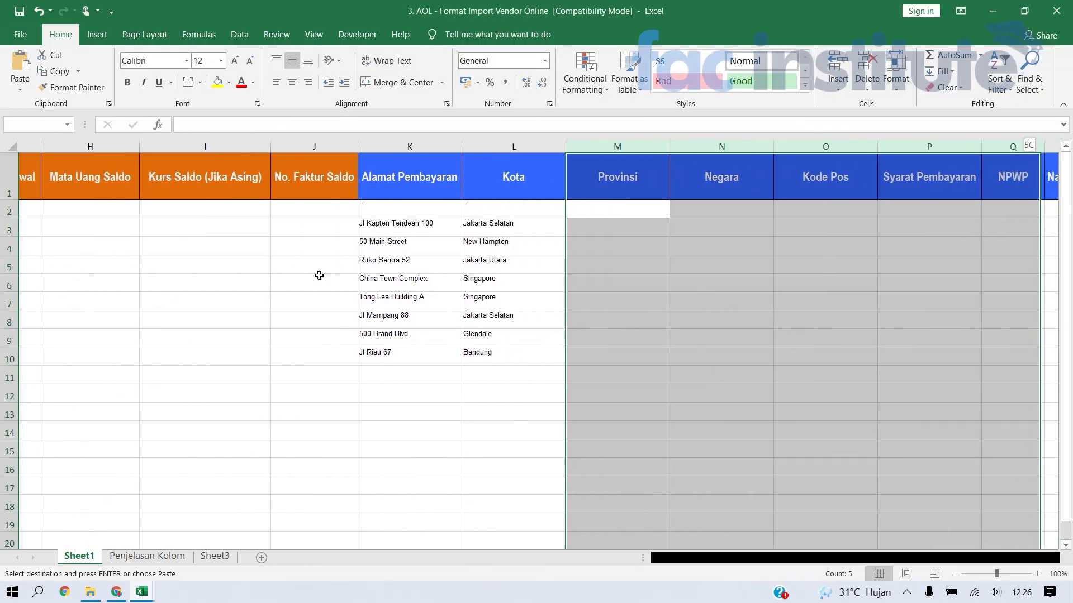
{"action": "key", "text": "shift+Left"}
{"action": "key", "text": "shift+Left"}
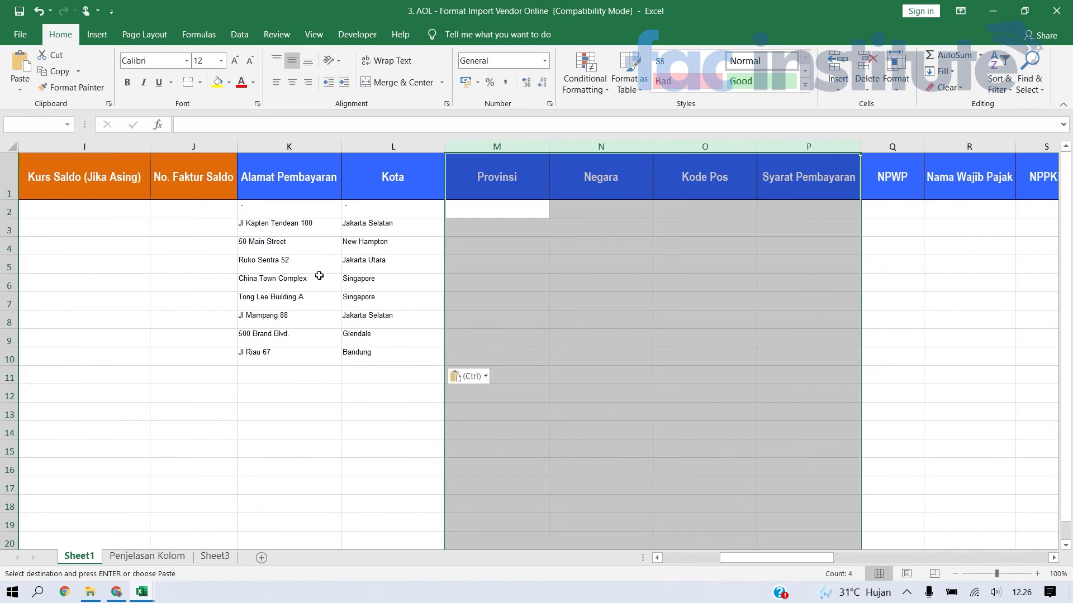
{"action": "key", "text": "ctrl+minus"}
Step: Copy the NPWP values G2:G10 from the PEMASOK sheet into the vendor import format's NPWP column from M2 and fit the column width
{"action": "key", "text": "Left"}
{"action": "key", "text": "alt+Tab"}
{"action": "key", "text": "Left"}
{"action": "key", "text": "Right"}
{"action": "key", "text": "Right"}
{"action": "key", "text": "Right"}
{"action": "key", "text": "Left"}
{"action": "key", "text": "Right"}
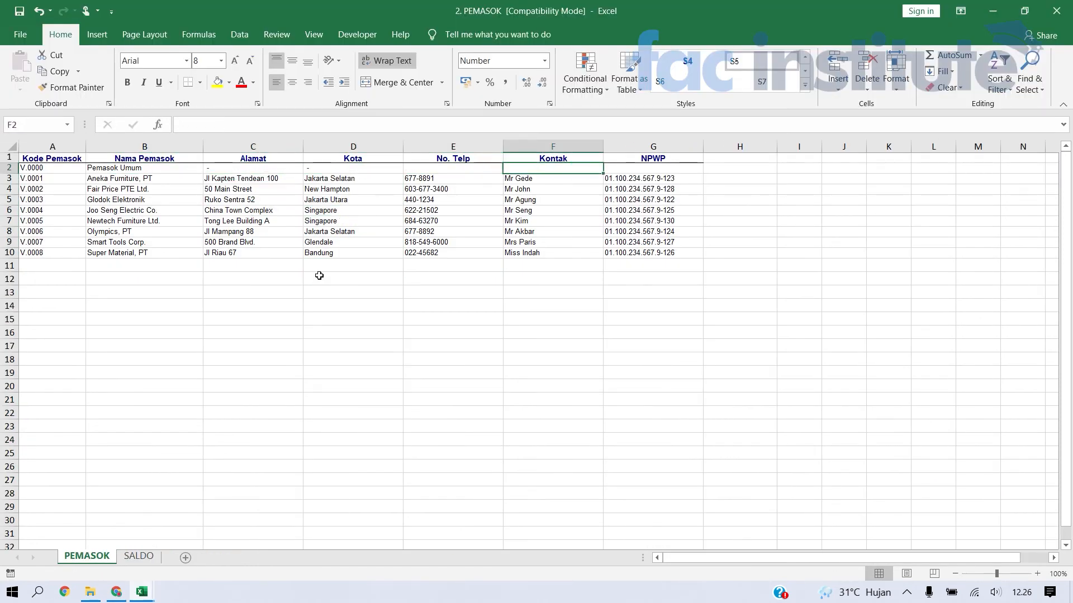
{"action": "key", "text": "Right"}
{"action": "key", "text": "ctrl+shift+Down"}
{"action": "key", "text": "ctrl+c"}
{"action": "key", "text": "alt+Tab"}
{"action": "key", "text": "Right"}
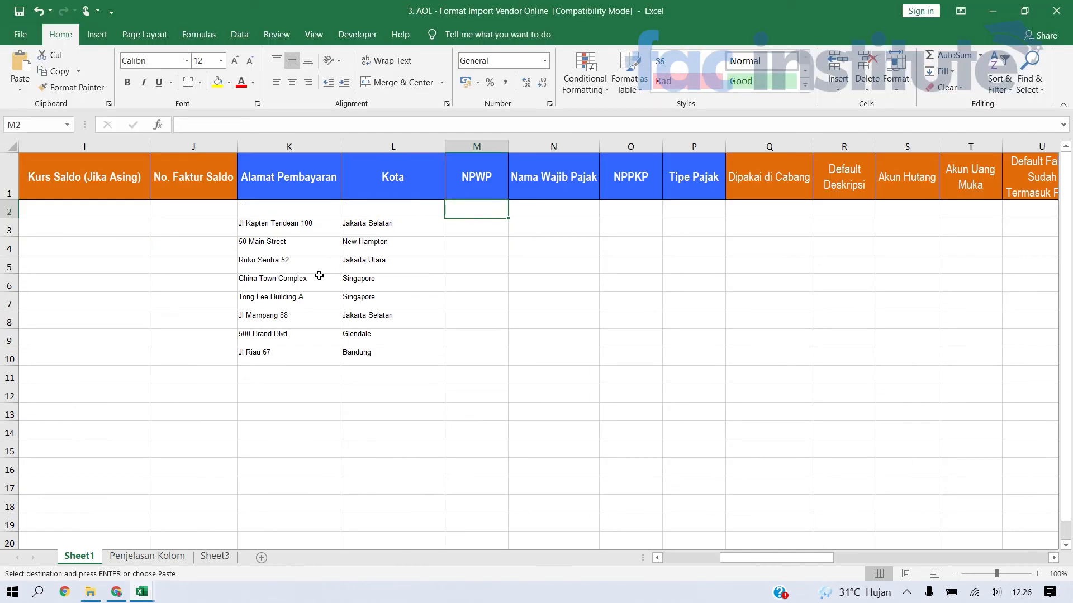
{"action": "key", "text": "ctrl+v"}
{"action": "key", "text": "Right"}
{"action": "key", "text": "Left"}
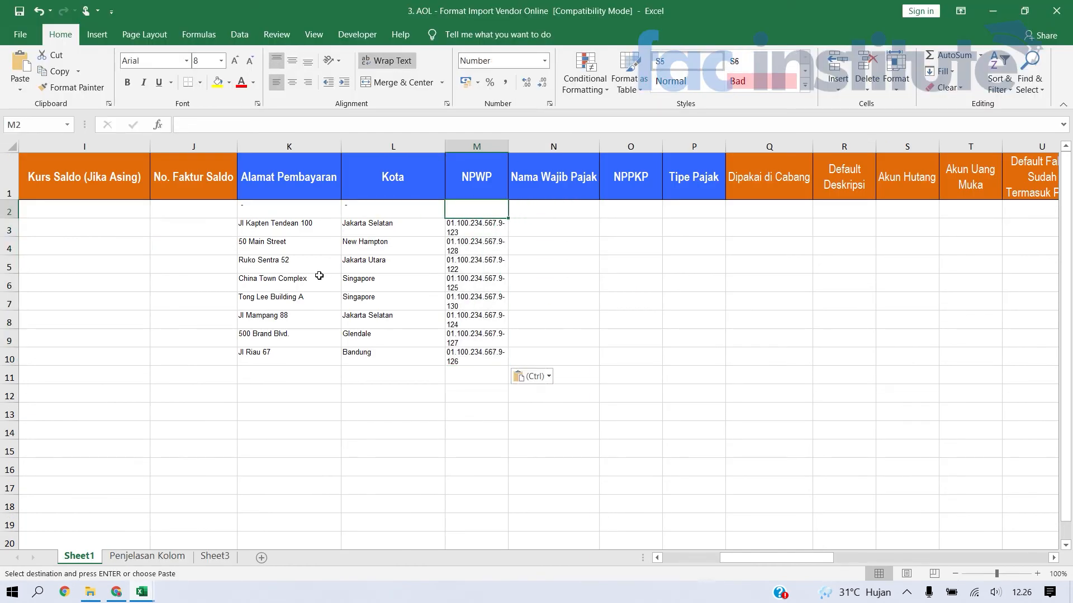
{"action": "double_click", "coordinate": [508, 145]}
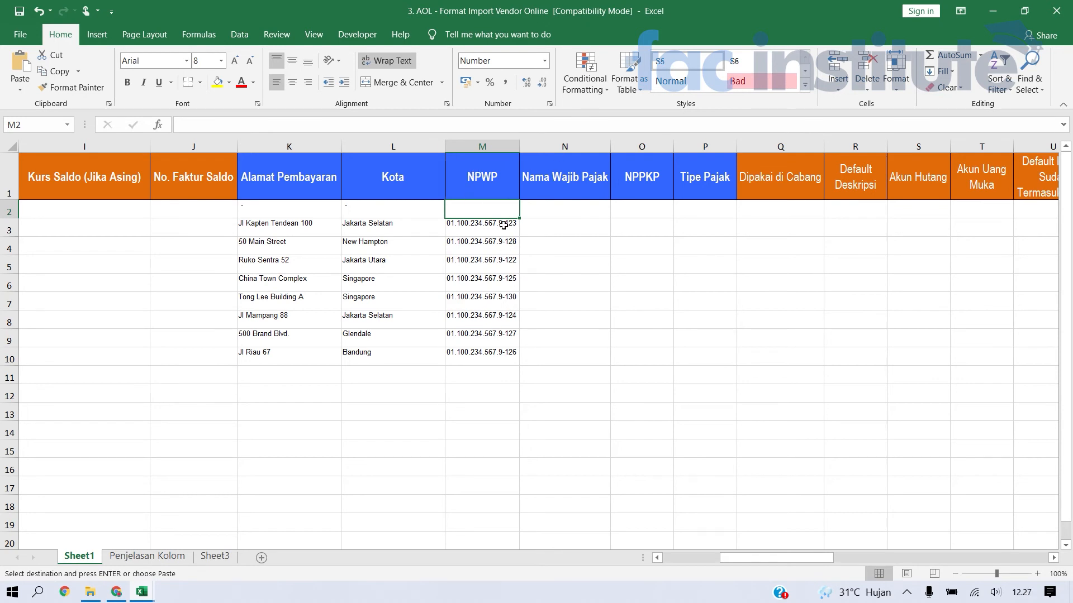
Step: Delete the remaining unused columns of the vendor import format, starting with Nama Wajib Pajak in column N
{"action": "key", "text": "alt+Tab"}
{"action": "key", "text": "alt+Tab"}
{"action": "key", "text": "Right"}
{"action": "key", "text": "ctrl+space"}
{"action": "key", "text": "shift+Right"}
{"action": "key", "text": "shift+Right"}
{"action": "key", "text": "shift+Right"}
{"action": "key", "text": "shift+Right"}
{"action": "key", "text": "shift+Right"}
{"action": "key", "text": "shift+Right"}
{"action": "key", "text": "shift+Right"}
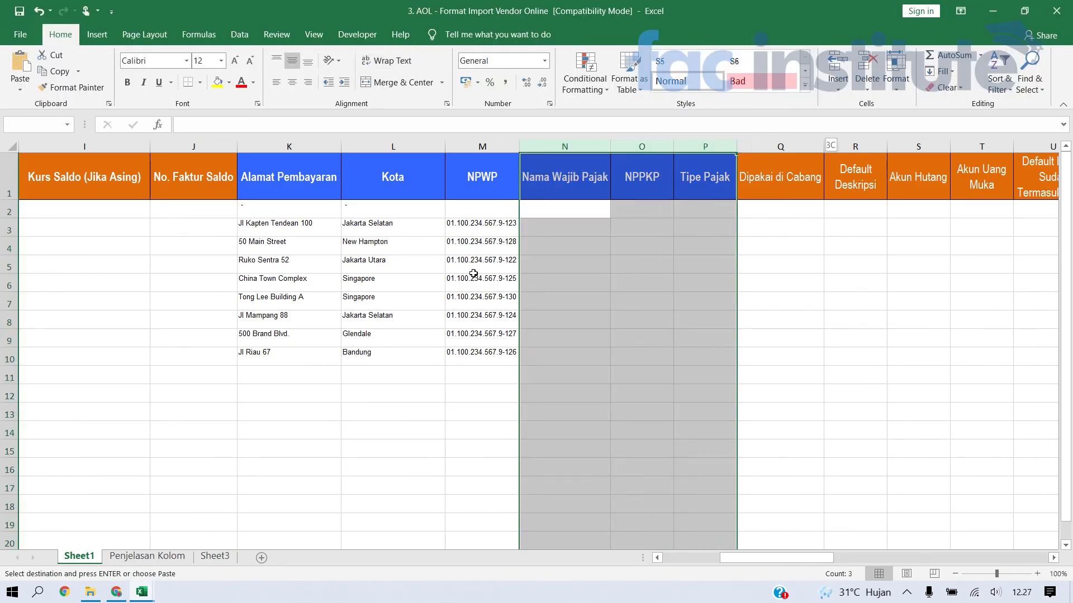
{"action": "key", "text": "shift+Right"}
{"action": "key", "text": "shift+Right"}
{"action": "key", "text": "shift+Right"}
{"action": "key", "text": "shift+Right"}
{"action": "key", "text": "shift+Right"}
{"action": "key", "text": "shift+Right"}
{"action": "key", "text": "shift+Right"}
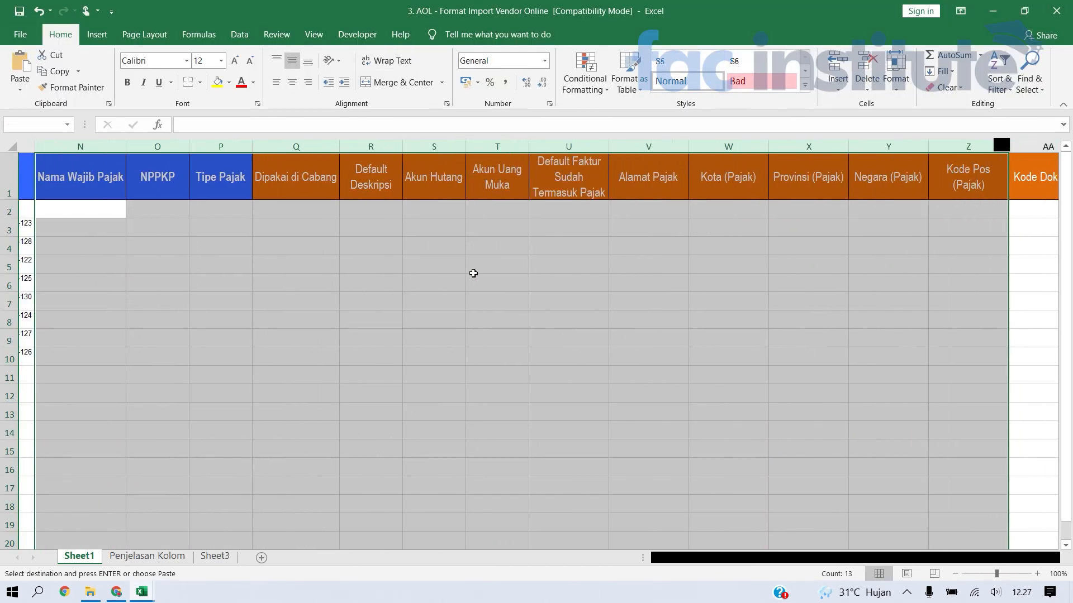
{"action": "key", "text": "shift+Right"}
{"action": "key", "text": "shift+Left"}
{"action": "key", "text": "alt+h"}
{"action": "key", "text": "d"}
{"action": "key", "text": "c"}
Step: Save the vendor import workbook in its current Excel 97-2003 format, continuing past the compatibility check
{"action": "key", "text": "ctrl+Left"}
{"action": "key", "text": "ctrl+Left"}
{"action": "key", "text": "ctrl+Left"}
{"action": "key", "text": "Right"}
{"action": "key", "text": "Right"}
{"action": "key", "text": "Right"}
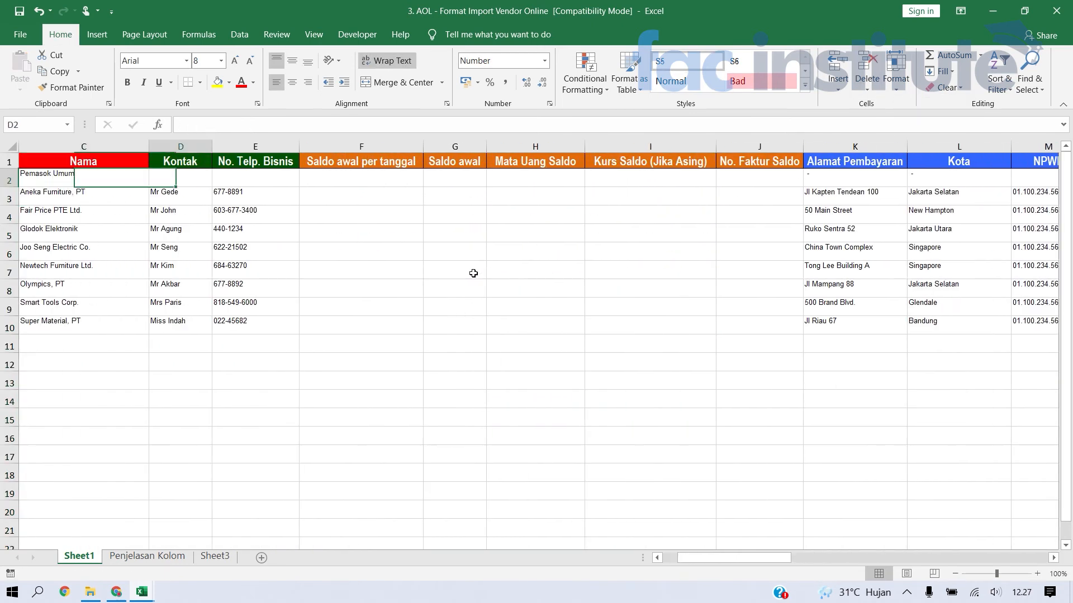
{"action": "key", "text": "Left"}
{"action": "key", "text": "Left"}
{"action": "key", "text": "ctrl+s"}
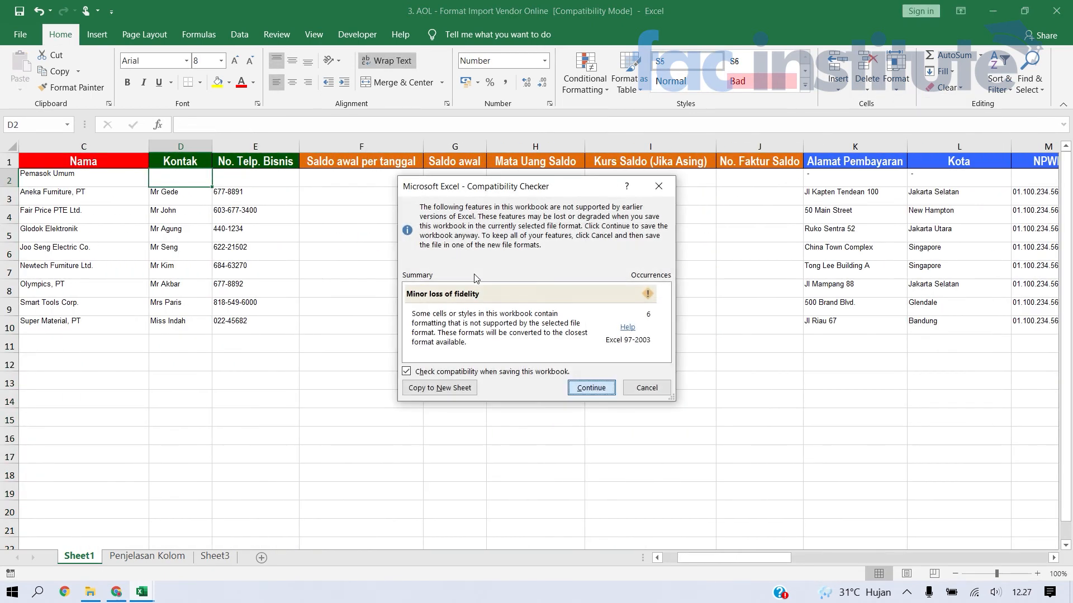
{"action": "key", "text": "Return"}
Step: Review the supplier balances on the SALDO sheet and highlight the Aneka Furniture, PT row of the vendor import format in yellow
{"action": "key", "text": "alt+Tab"}
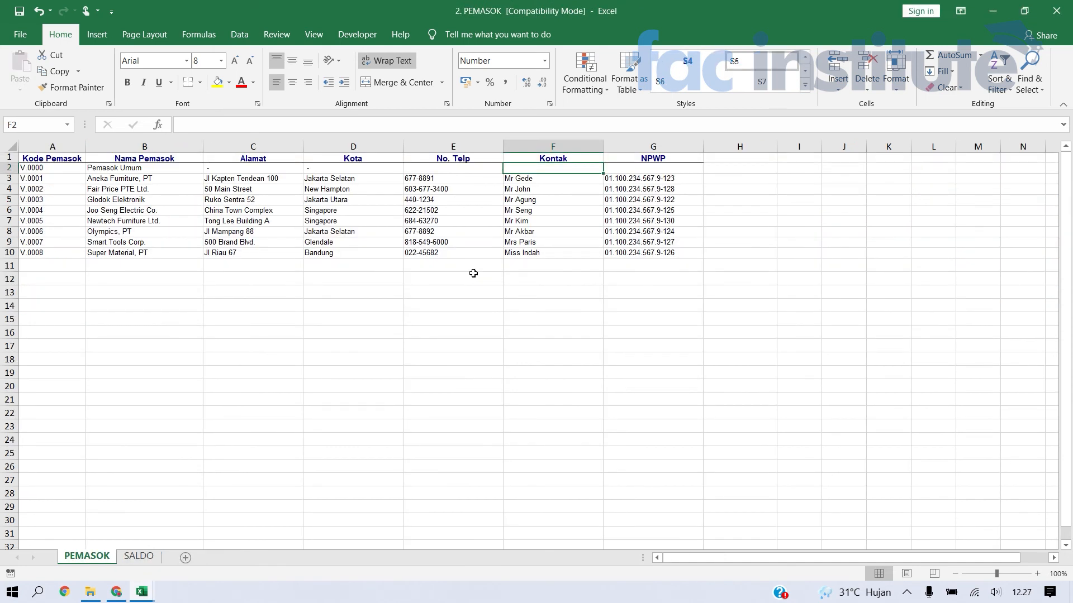
{"action": "left_click", "coordinate": [139, 557]}
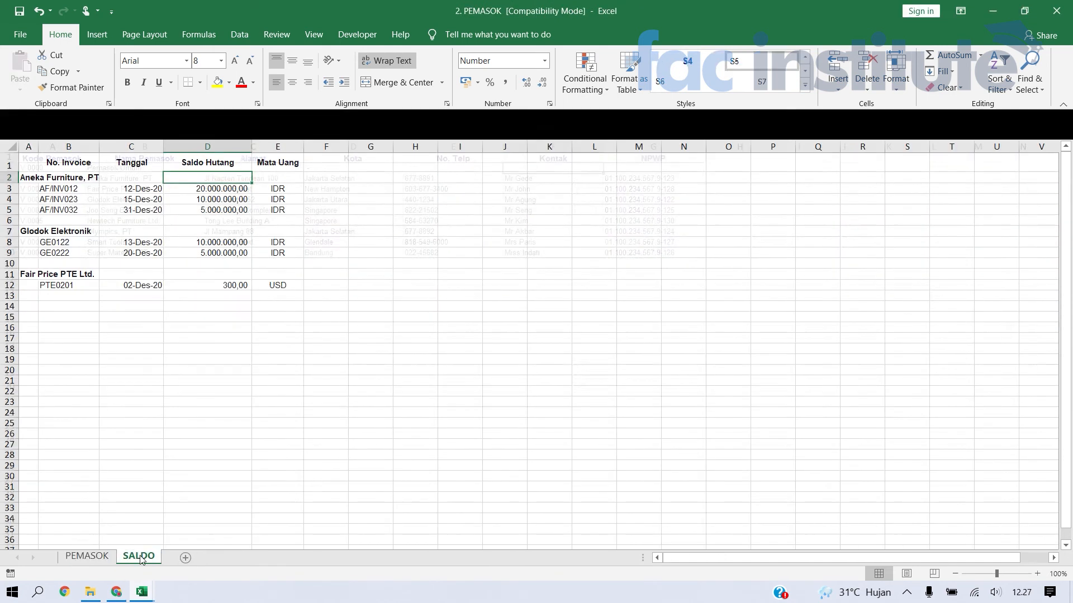
{"action": "left_click", "coordinate": [36, 180]}
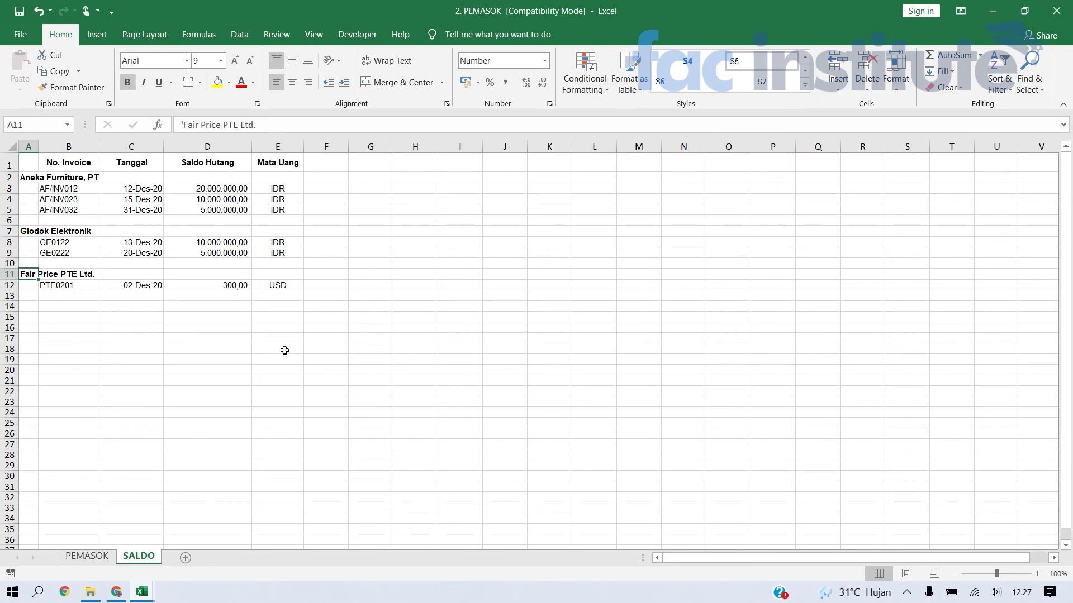
{"action": "key", "text": "alt+Tab"}
{"action": "key", "text": "alt+Tab"}
{"action": "key", "text": "alt+Tab"}
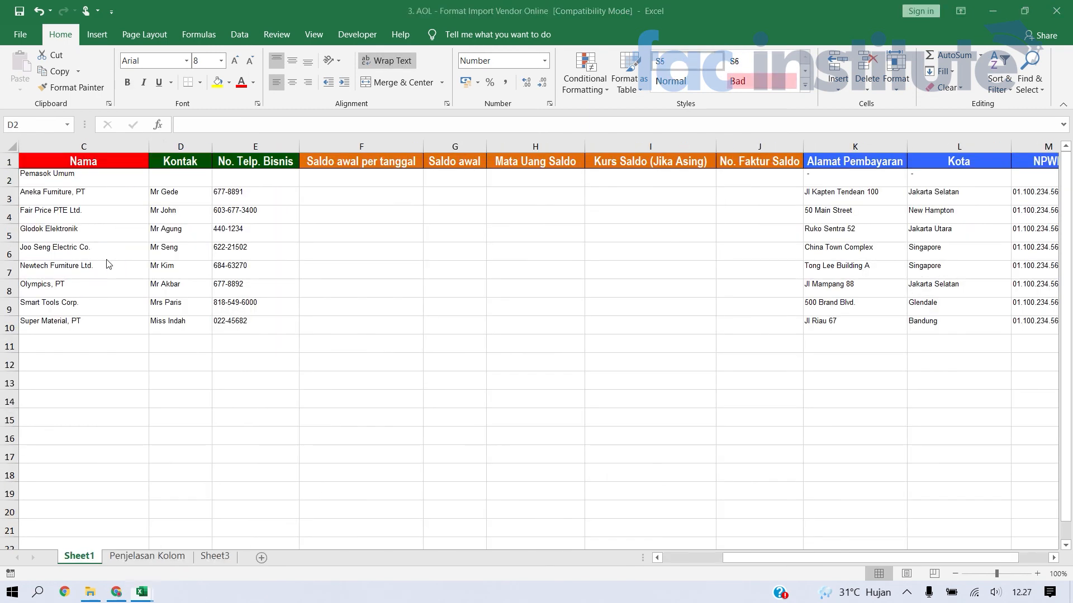
{"action": "left_click", "coordinate": [2, 195]}
{"action": "left_click", "coordinate": [217, 87]}
Step: Highlight the Glodok Elektronik row 5 and the Fair Price PTE Ltd. row 4 in yellow, matching the suppliers listed in SALDO
{"action": "key", "text": "alt+Tab"}
{"action": "key", "text": "alt+Tab"}
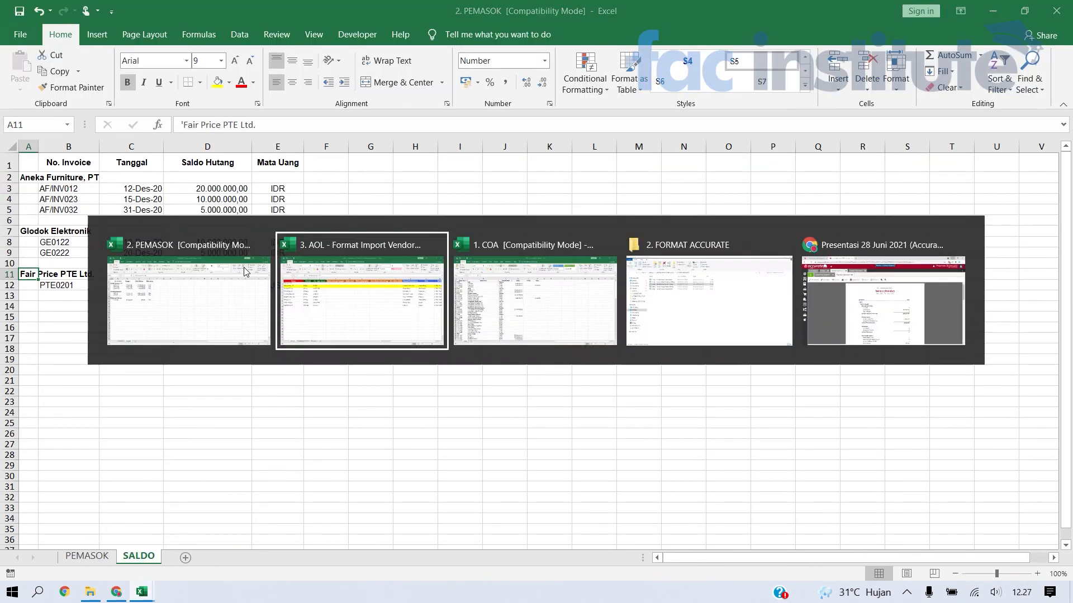
{"action": "left_click", "coordinate": [8, 235]}
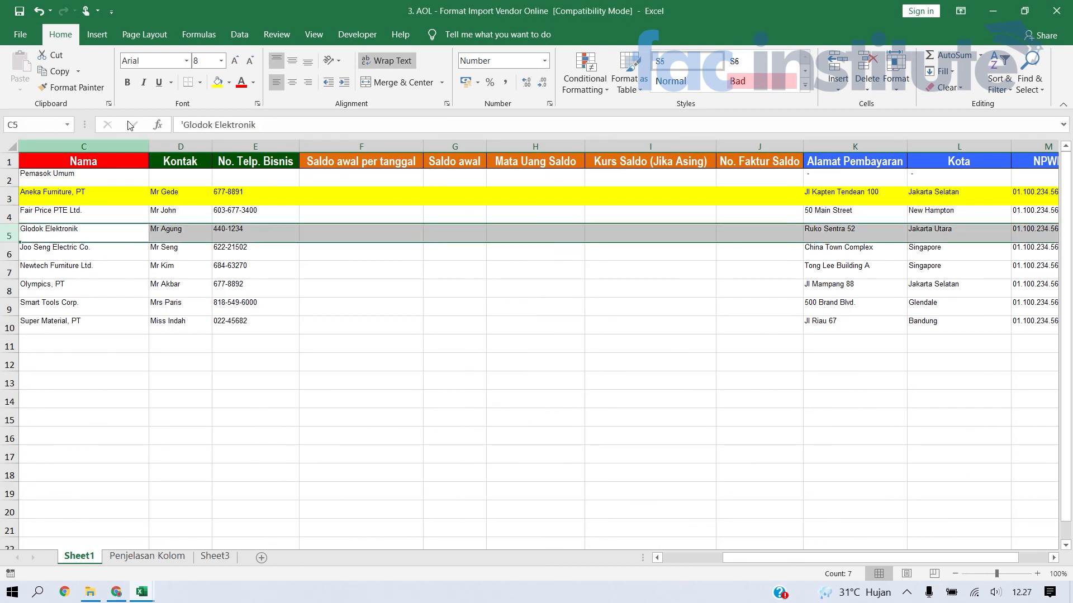
{"action": "left_click", "coordinate": [216, 85]}
{"action": "key", "text": "alt+Tab"}
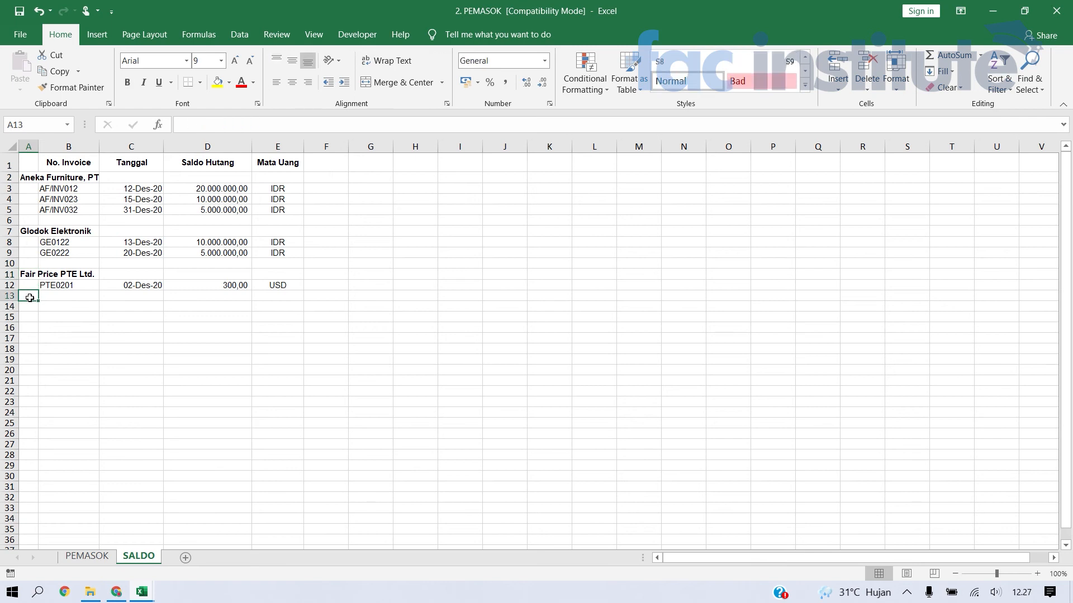
{"action": "key", "text": "alt+Tab"}
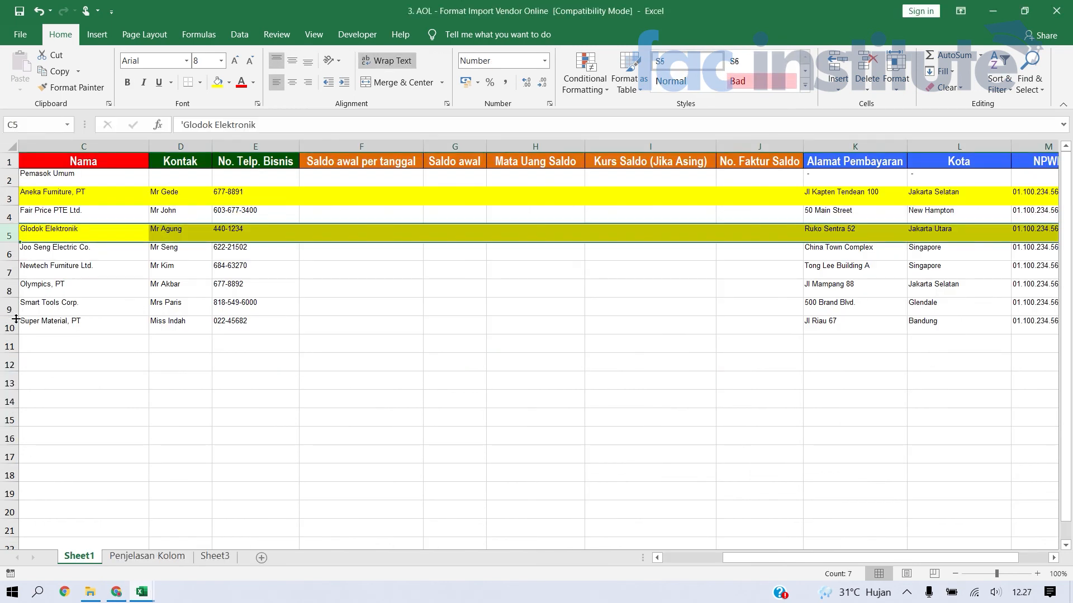
{"action": "left_click", "coordinate": [11, 215]}
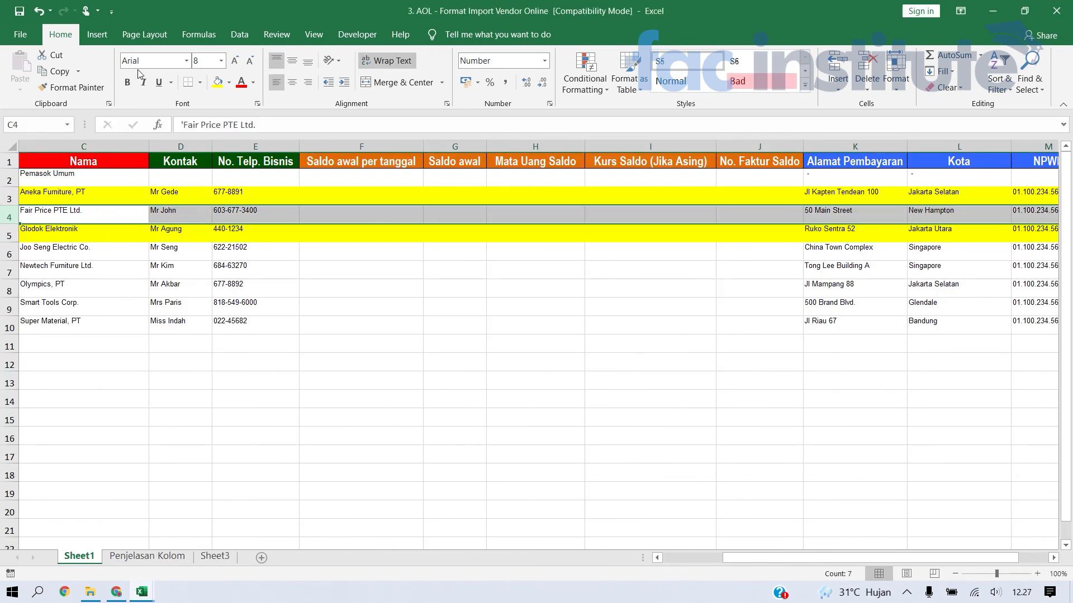
{"action": "left_click", "coordinate": [217, 82]}
{"action": "left_click", "coordinate": [286, 270]}
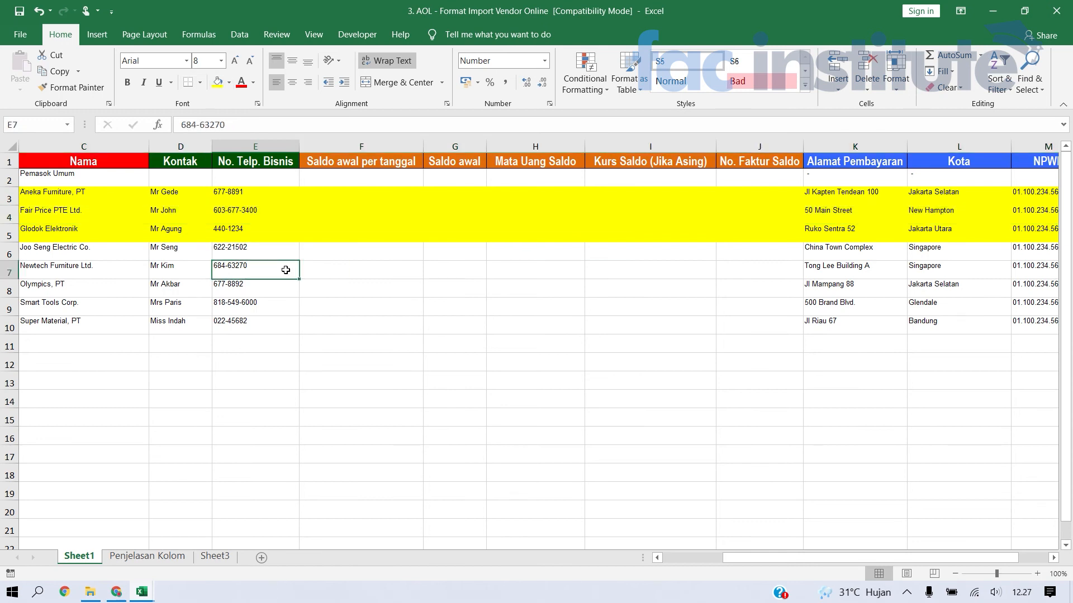
Step: Insert two empty rows between Aneka Furniture, PT and Fair Price PTE Ltd. in the vendor import format for the additional invoices
{"action": "key", "text": "alt+Tab"}
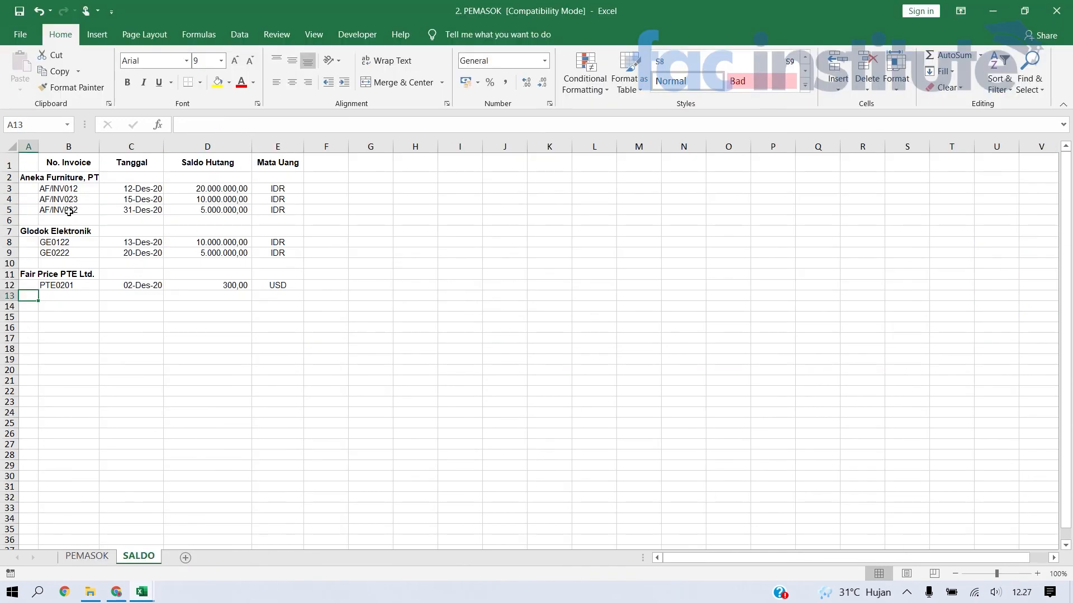
{"action": "key", "text": "alt+Tab"}
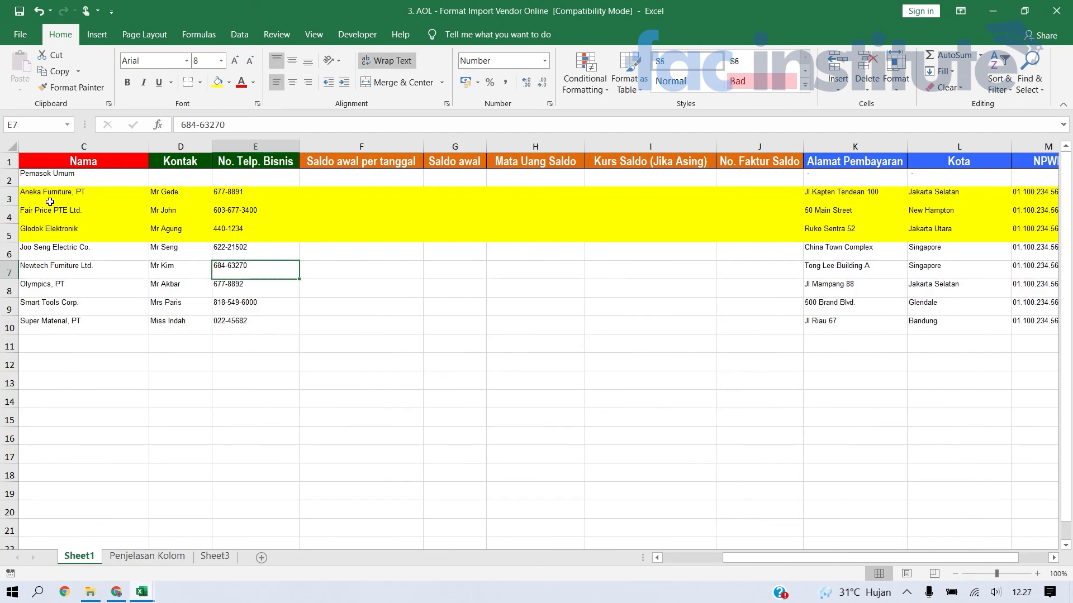
{"action": "left_click_drag", "start_coordinate": [11, 211], "coordinate": [9, 228]}
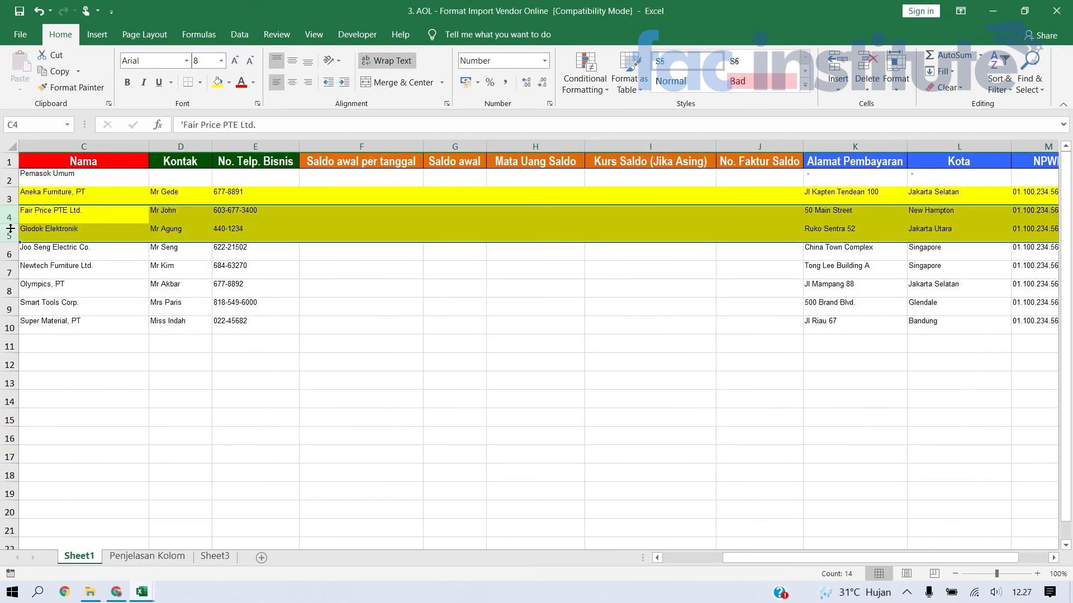
{"action": "right_click", "coordinate": [10, 228]}
{"action": "left_click", "coordinate": [39, 328]}
Step: Duplicate the entire Aneka Furniture, PT row 3 into the empty rows 4 and 5
{"action": "left_click", "coordinate": [3, 191]}
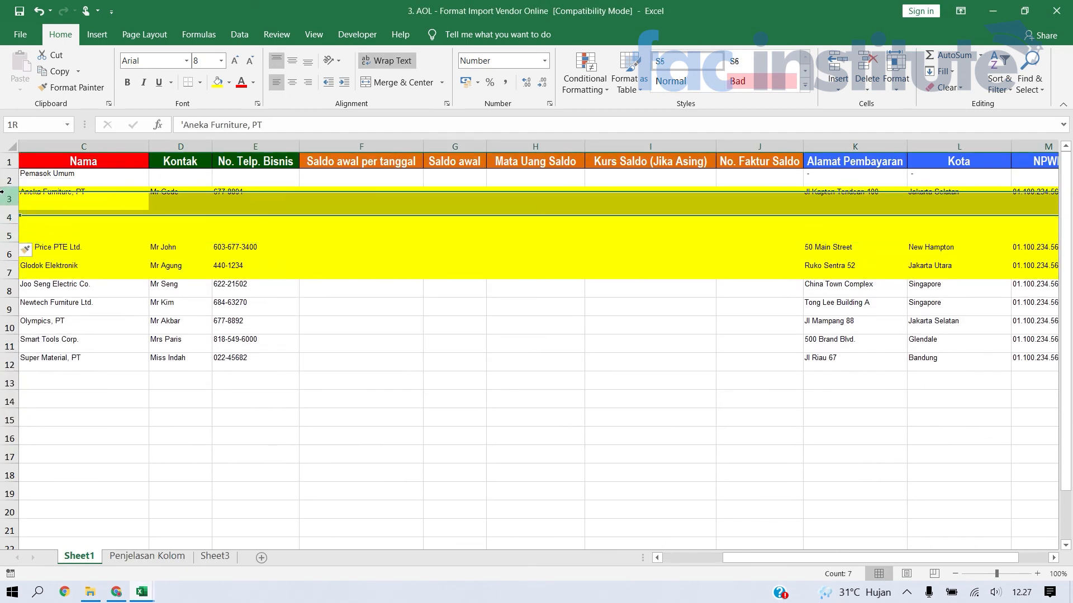
{"action": "key", "text": "ctrl+c"}
{"action": "key", "text": "Down"}
{"action": "key", "text": "ctrl+v"}
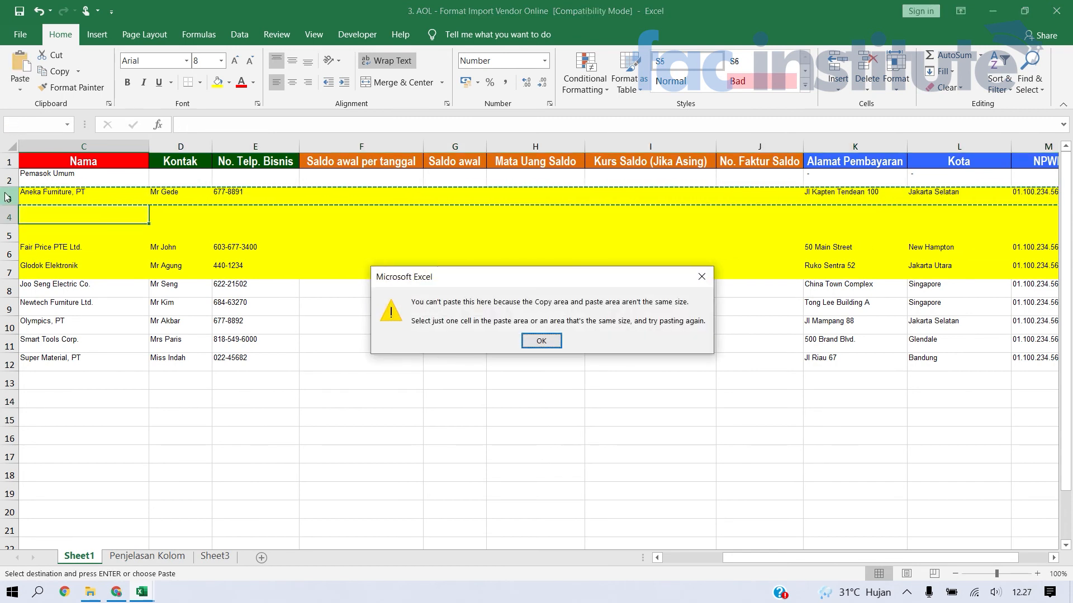
{"action": "key", "text": "Return"}
{"action": "key", "text": "ctrl+v"}
{"action": "key", "text": "Return"}
{"action": "left_click", "coordinate": [2, 192]}
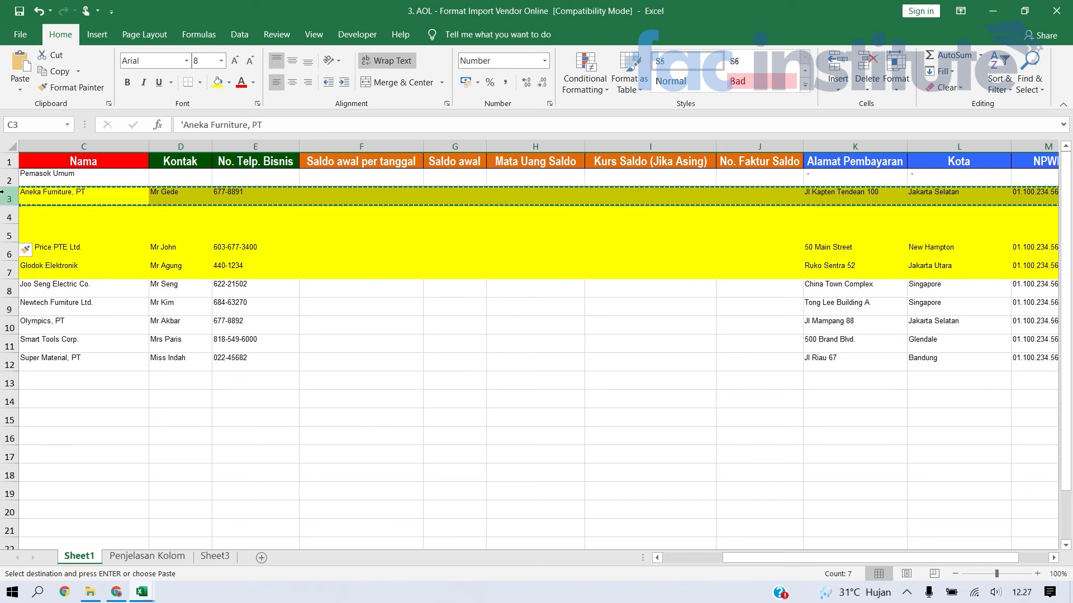
{"action": "left_click", "coordinate": [2, 217]}
{"action": "key", "text": "ctrl+v"}
{"action": "left_click", "coordinate": [2, 230]}
{"action": "key", "text": "ctrl+v"}
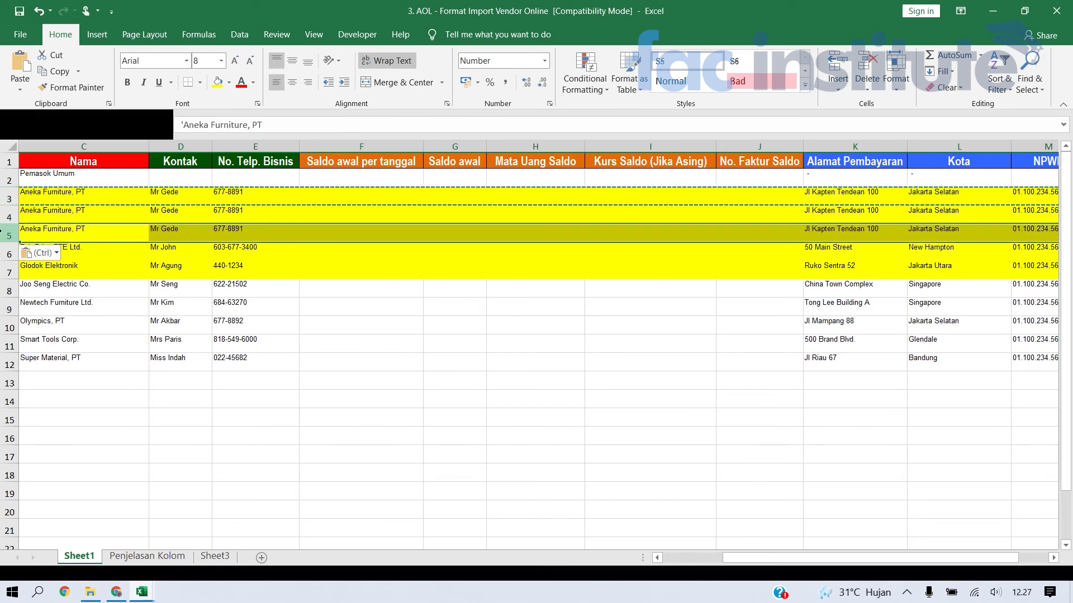
Step: Copy the Aneka Furniture invoice dates C3:C5 from the SALDO sheet into Saldo awal per tanggal, starting at F3
{"action": "left_click", "coordinate": [180, 233]}
{"action": "key", "text": "Right"}
{"action": "key", "text": "Right"}
{"action": "key", "text": "alt+Tab"}
{"action": "key", "text": "Right"}
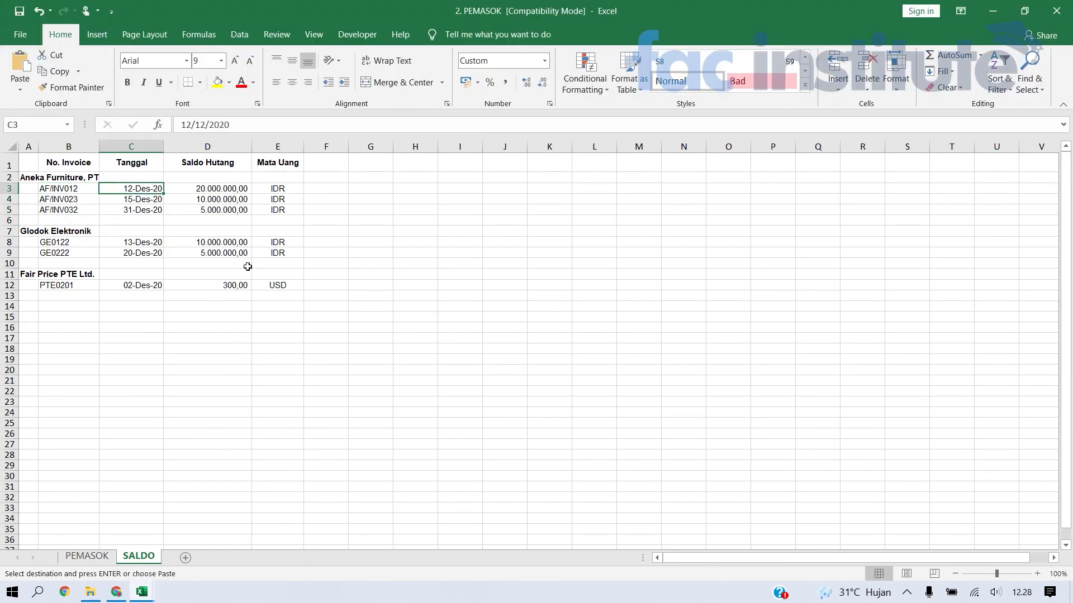
{"action": "key", "text": "alt+Tab"}
{"action": "key", "text": "Up"}
{"action": "key", "text": "Up"}
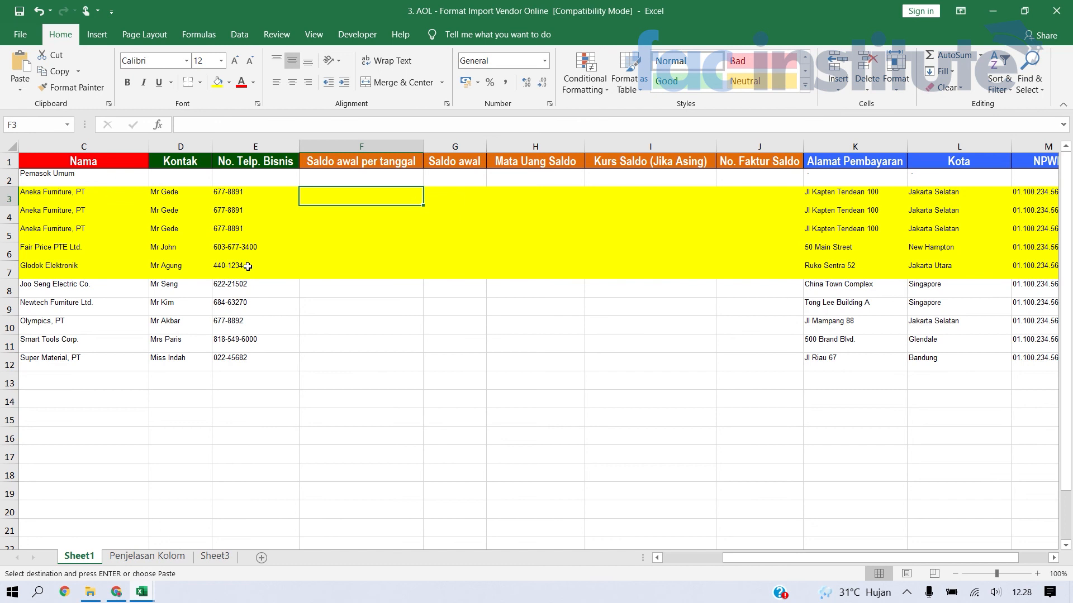
{"action": "key", "text": "ctrl+v"}
{"action": "key", "text": "Right"}
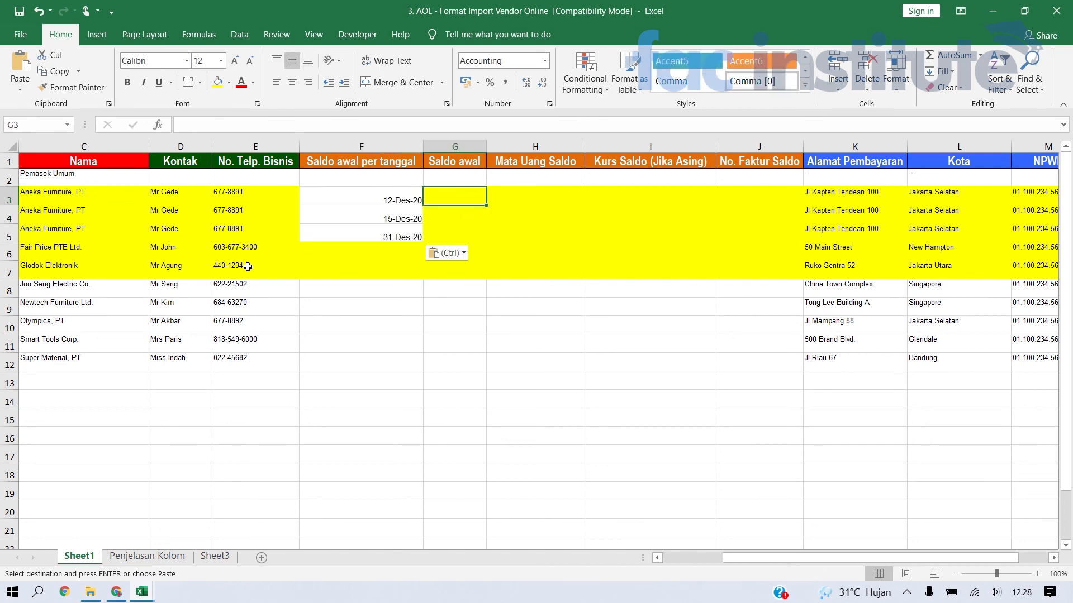
Step: Copy the Aneka Furniture Saldo Hutang amounts D3:D5 from the SALDO sheet into Saldo awal, starting at G3
{"action": "key", "text": "alt+Tab"}
{"action": "key", "text": "Right"}
{"action": "key", "text": "Right"}
{"action": "key", "text": "shift+Down"}
{"action": "key", "text": "shift+Down"}
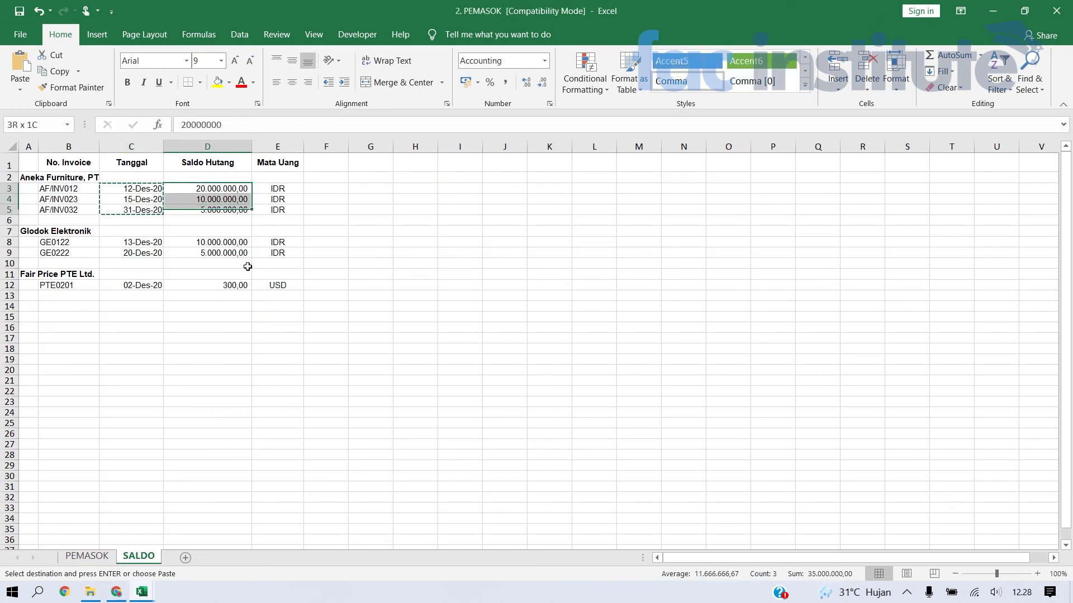
{"action": "key", "text": "alt+Tab"}
{"action": "key", "text": "ctrl+v"}
{"action": "key", "text": "Right"}
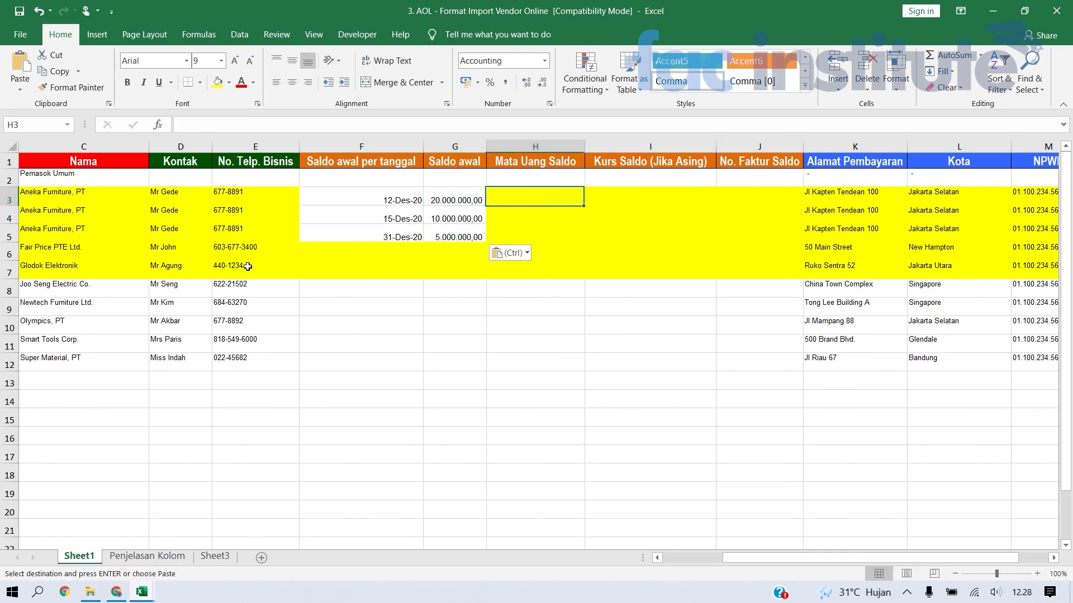
{"action": "key", "text": "Left"}
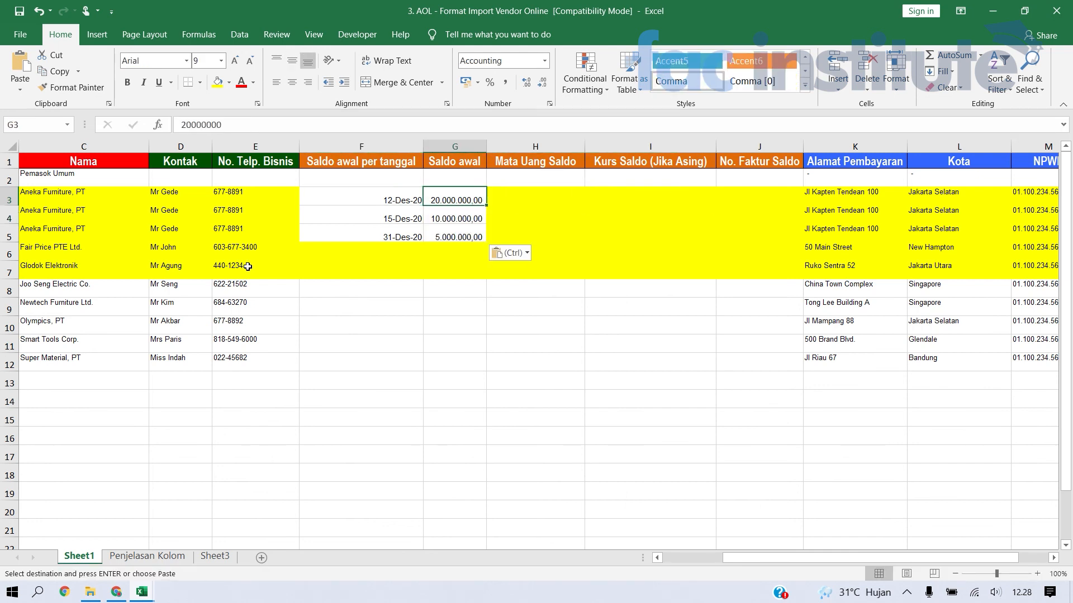
{"action": "key", "text": "Right"}
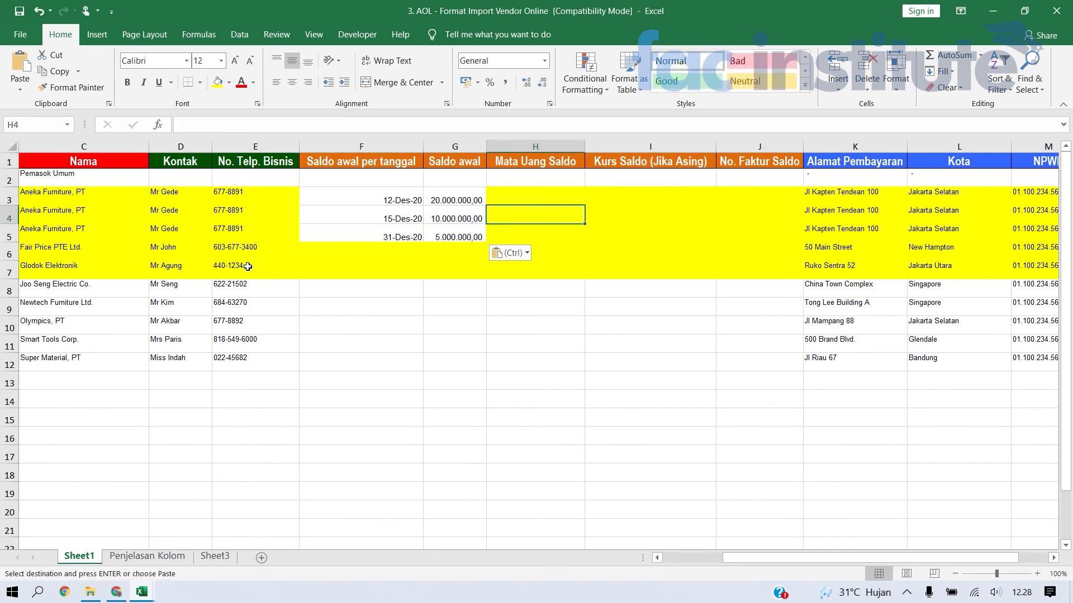
Step: Copy the Aneka Furniture invoice numbers B3:B5 from the SALDO sheet into No. Faktur Saldo, starting at J3
{"action": "key", "text": "alt+Tab"}
{"action": "key", "text": "Left"}
{"action": "key", "text": "Left"}
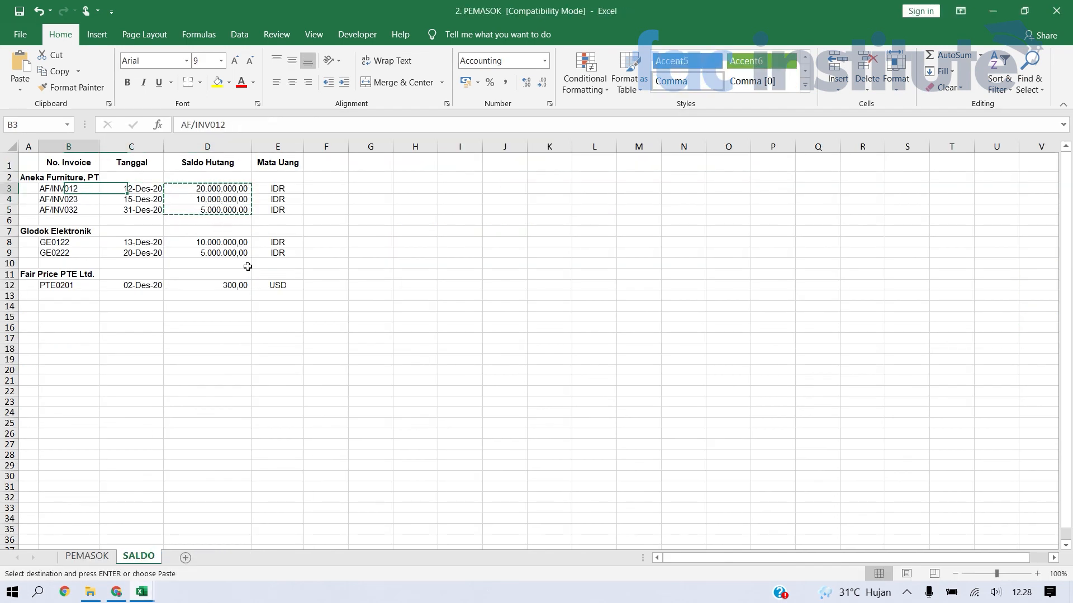
{"action": "key", "text": "alt+Tab"}
{"action": "key", "text": "Left"}
{"action": "key", "text": "Left"}
{"action": "key", "text": "Right"}
{"action": "key", "text": "Right"}
{"action": "type", "text": "AF/INV012 AF/INV023 AF/INV032"}
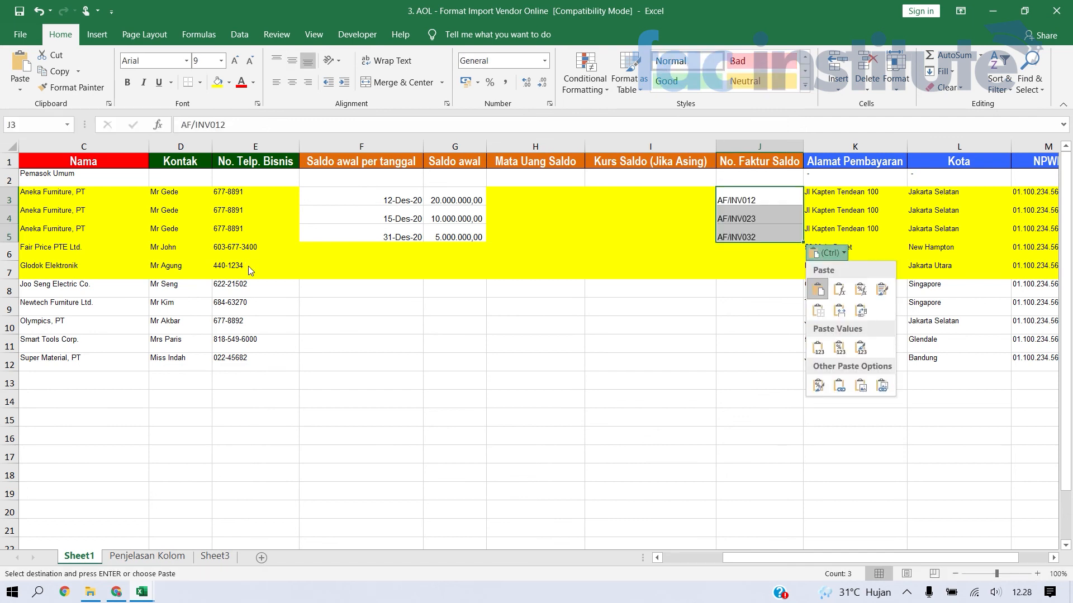
Step: Insert one empty row between Glodok Elektronik and Joo Seng Electric Co. in the vendor import format for the second Glodok invoice
{"action": "key", "text": "alt+Tab"}
{"action": "key", "text": "Down"}
{"action": "key", "text": "Down"}
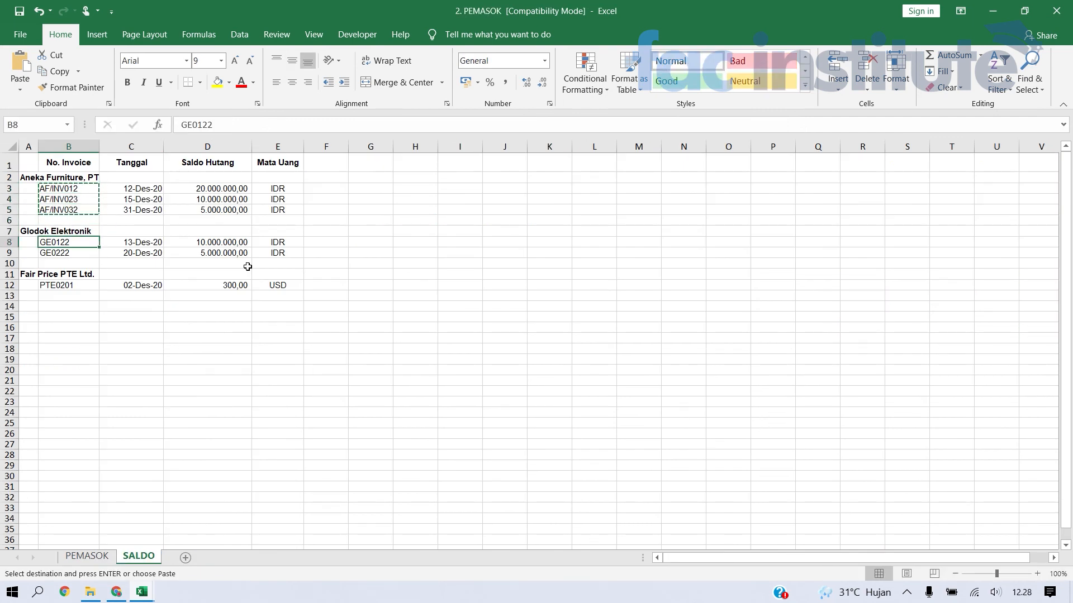
{"action": "key", "text": "alt+Tab"}
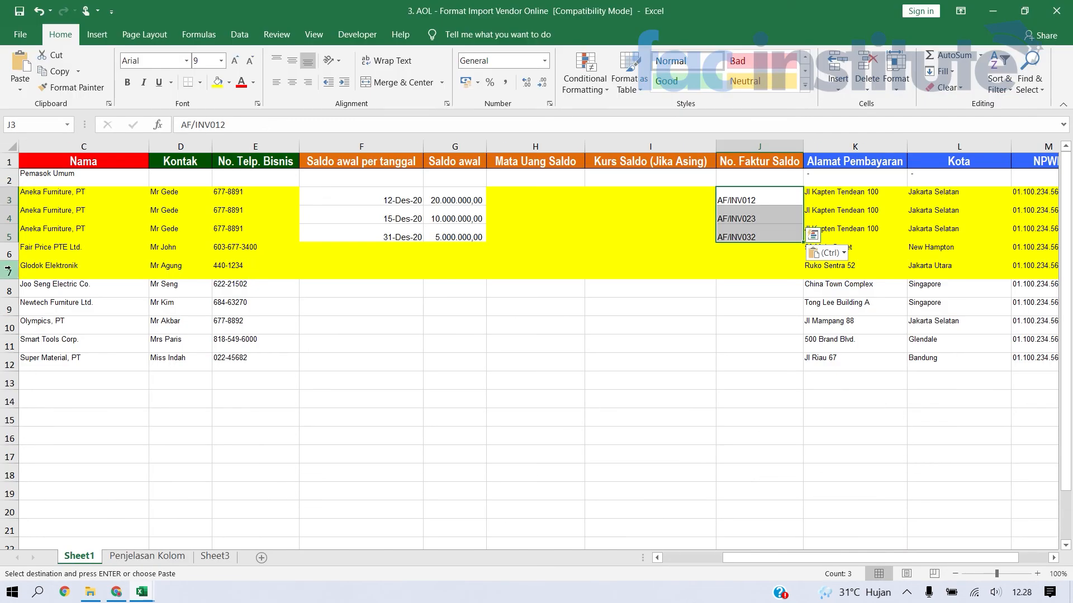
{"action": "left_click", "coordinate": [5, 288]}
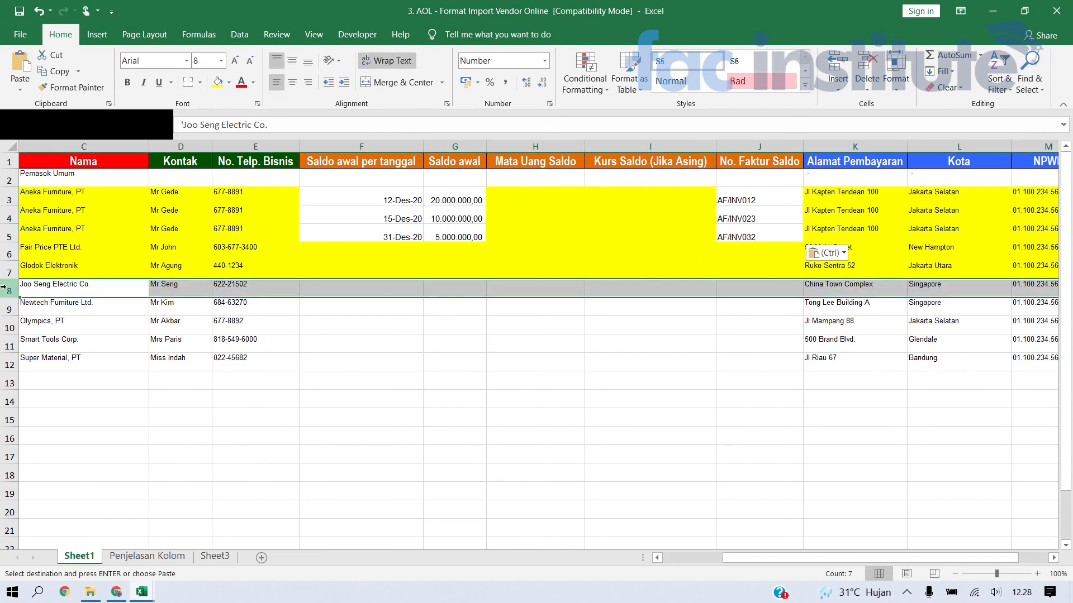
{"action": "right_click", "coordinate": [5, 289]}
{"action": "left_click", "coordinate": [41, 385]}
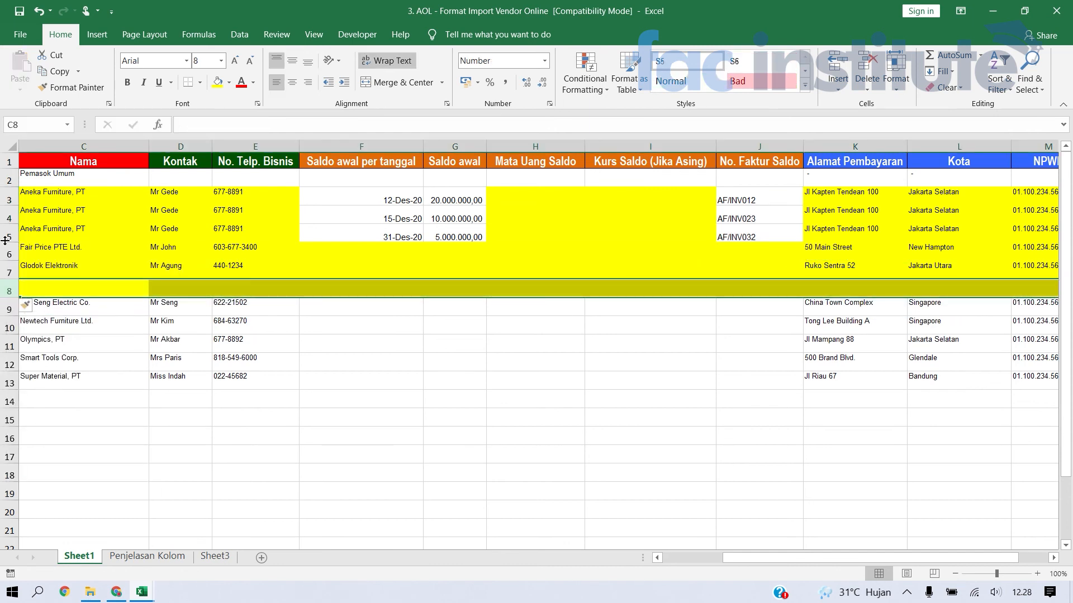
Step: Duplicate the entire Glodok Elektronik row 7 into the empty row 8
{"action": "left_click", "coordinate": [3, 272]}
{"action": "key", "text": "ctrl+c"}
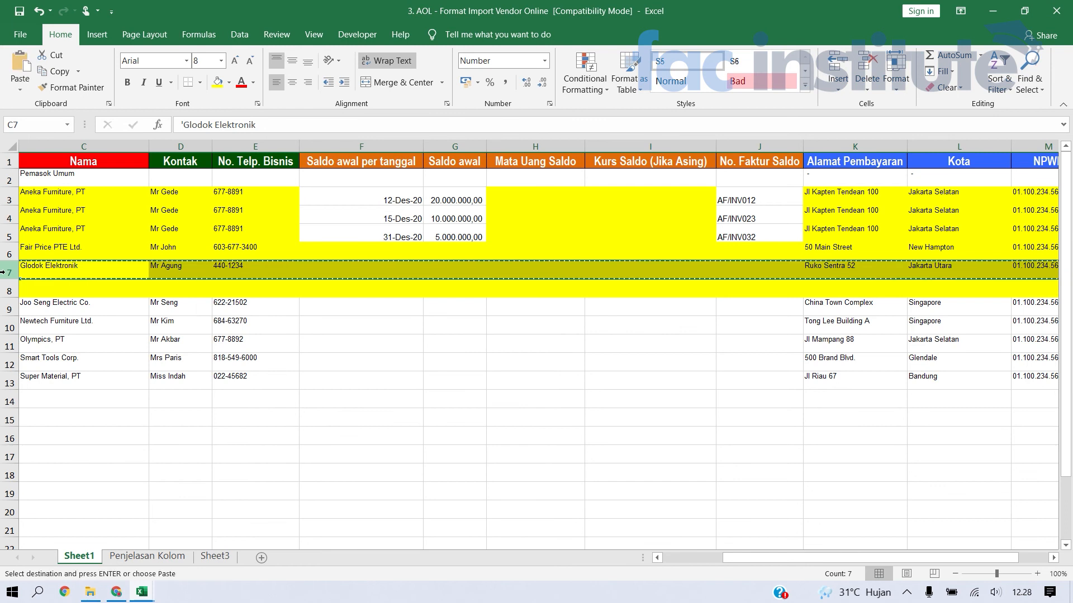
{"action": "left_click", "coordinate": [9, 289]}
{"action": "key", "text": "ctrl+v"}
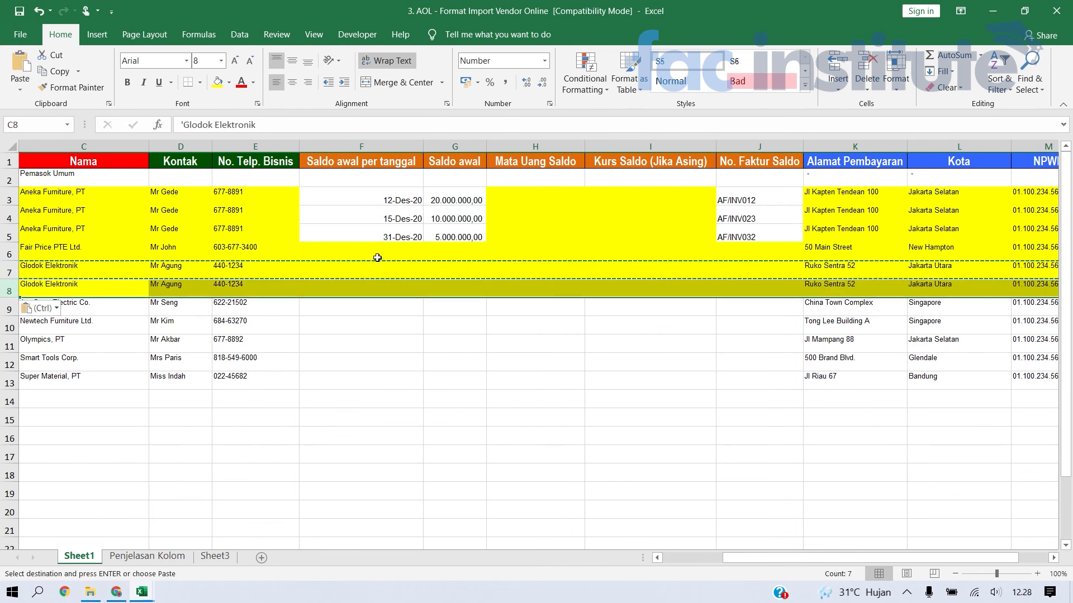
Step: Copy the Glodok Elektronik invoice numbers B8:B9 from the SALDO sheet into No. Faktur Saldo, starting at J7
{"action": "left_click", "coordinate": [375, 261]}
{"action": "key", "text": "alt+Tab"}
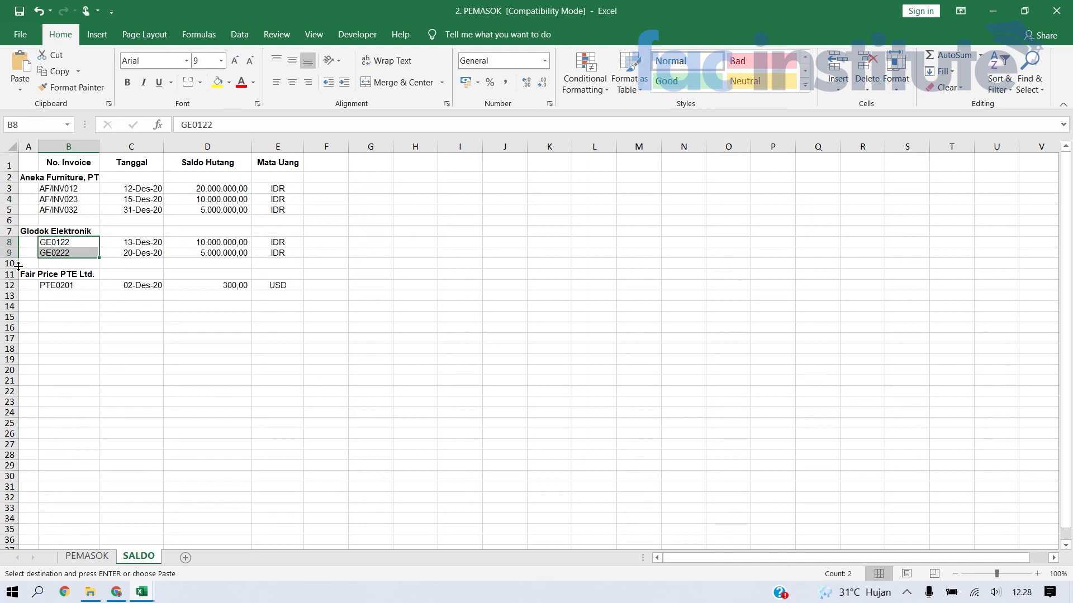
{"action": "key", "text": "alt+Tab"}
{"action": "key", "text": "Right"}
{"action": "key", "text": "Right"}
{"action": "key", "text": "Right"}
{"action": "key", "text": "Right"}
{"action": "key", "text": "ctrl+v"}
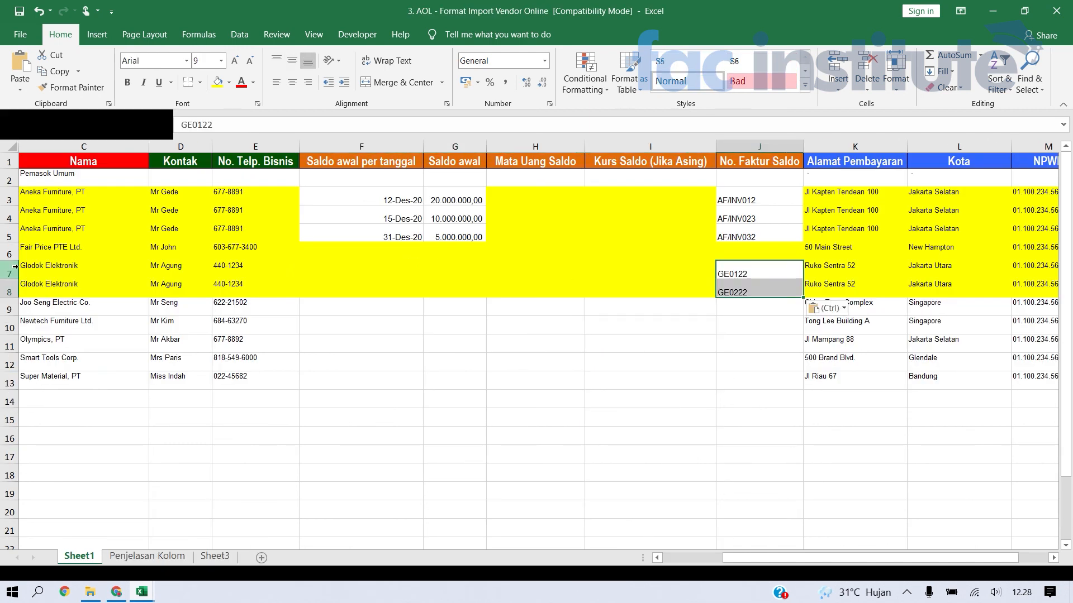
Step: Copy the Glodok Elektronik invoice dates C8:C9 from the SALDO sheet into Saldo awal per tanggal, starting at F7
{"action": "key", "text": "alt+Tab"}
{"action": "key", "text": "Right"}
{"action": "key", "text": "Right"}
{"action": "key", "text": "Left"}
{"action": "key", "text": "shift+Down"}
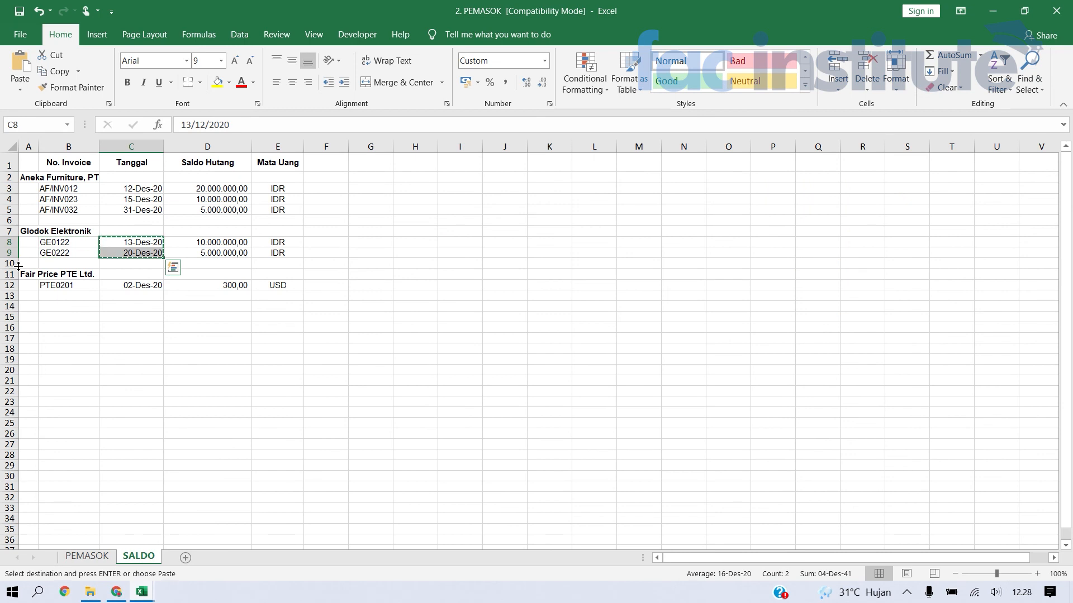
{"action": "key", "text": "alt+Tab"}
{"action": "key", "text": "Left"}
{"action": "key", "text": "Left"}
{"action": "key", "text": "ctrl+v"}
Step: Copy the Glodok Elektronik Saldo Hutang amounts D8:D9 from the SALDO sheet into Saldo awal, starting at G7
{"action": "key", "text": "alt+Tab"}
{"action": "key", "text": "Right"}
{"action": "key", "text": "shift+Down"}
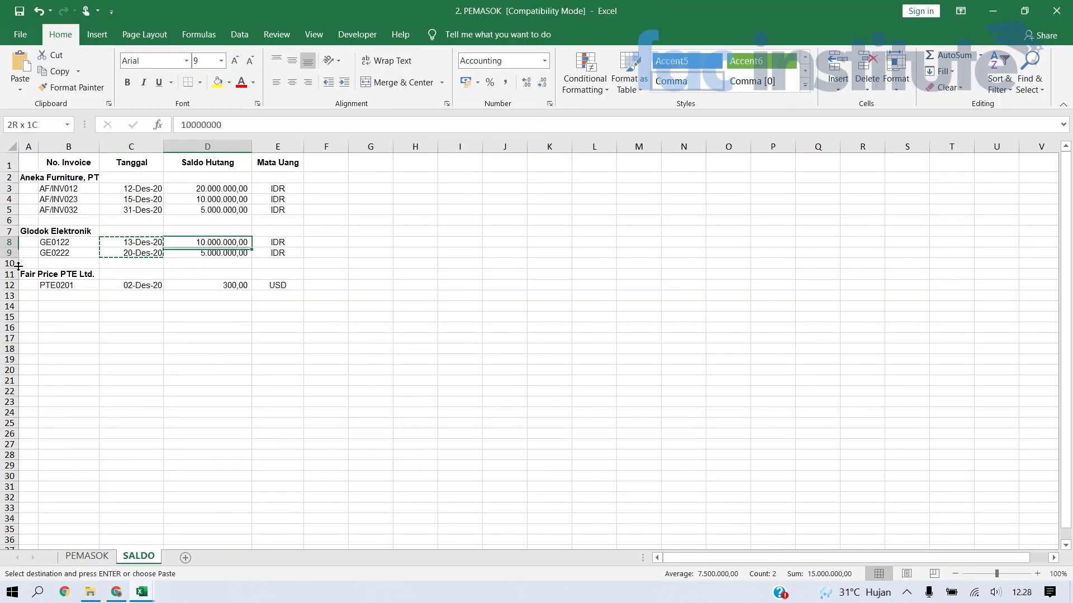
{"action": "key", "text": "alt+Tab"}
{"action": "key", "text": "Right"}
{"action": "key", "text": "ctrl+v"}
Step: Check the Mata Uang of the Glodok Elektronik invoices in the SALDO sheet against the filled vendor rows
{"action": "key", "text": "alt+Tab"}
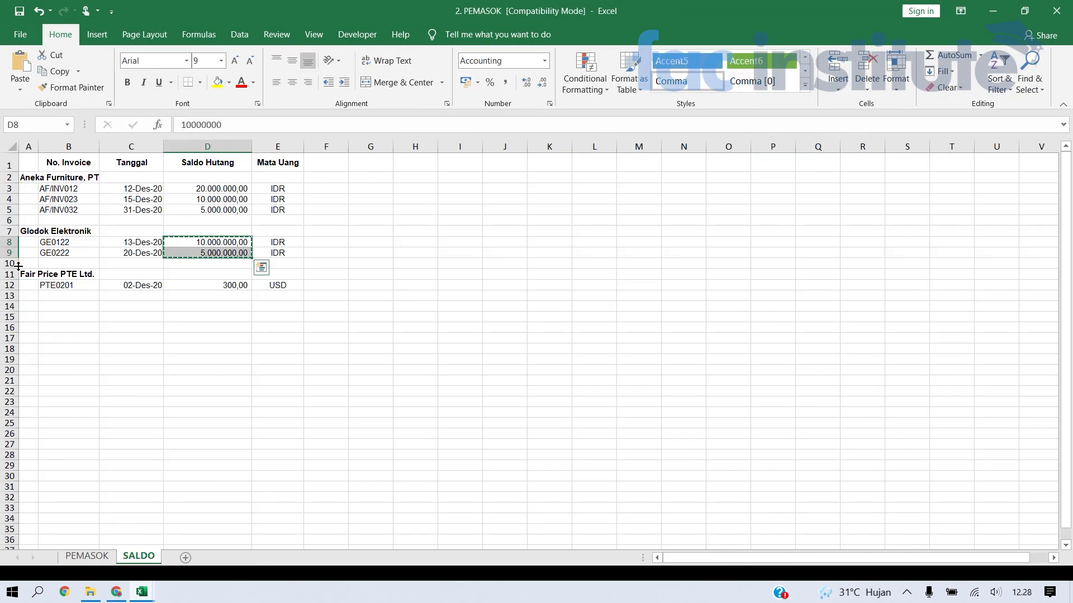
{"action": "key", "text": "Right"}
{"action": "key", "text": "alt+Tab"}
{"action": "key", "text": "Left"}
{"action": "key", "text": "Left"}
{"action": "key", "text": "Right"}
{"action": "key", "text": "Right"}
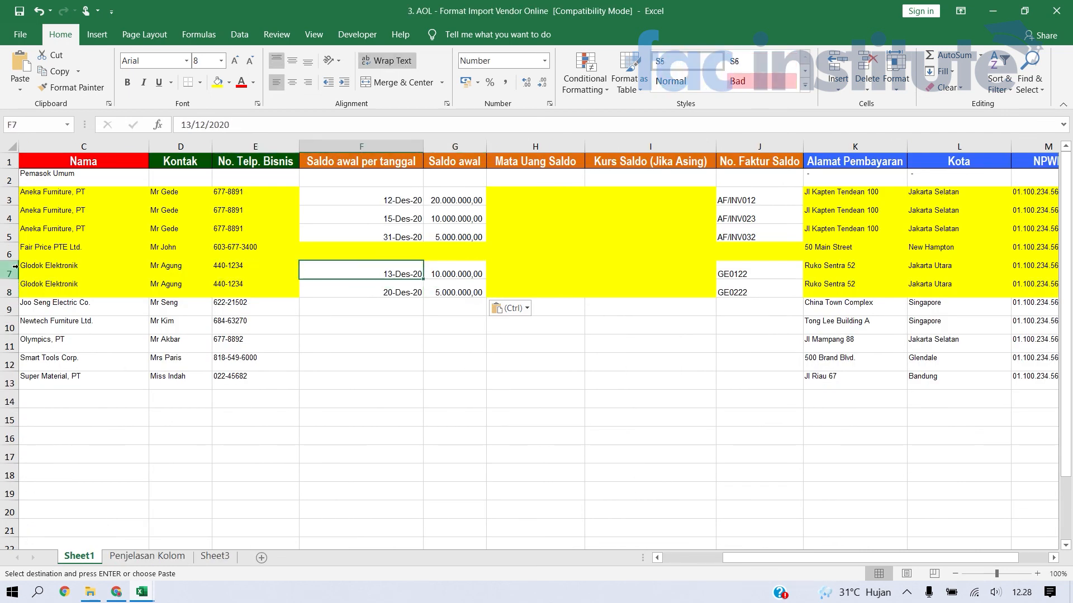
{"action": "key", "text": "alt+Tab"}
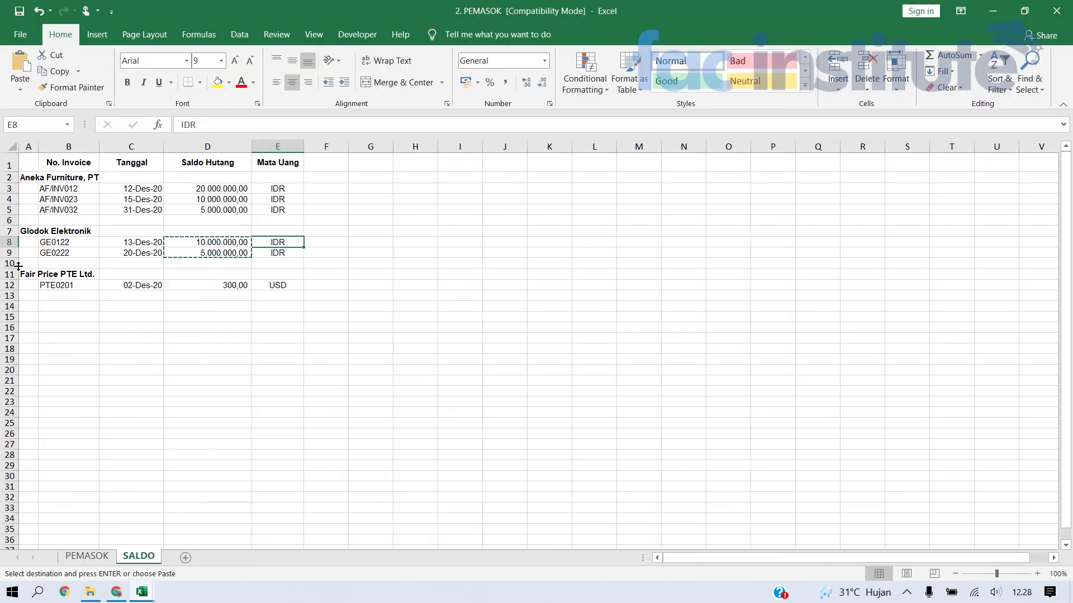
Step: Copy the Fair Price PTE Ltd. invoice number PTE0201 in B12 of the SALDO sheet and return to the vendor import format
{"action": "key", "text": "Left"}
{"action": "key", "text": "Left"}
{"action": "key", "text": "Left"}
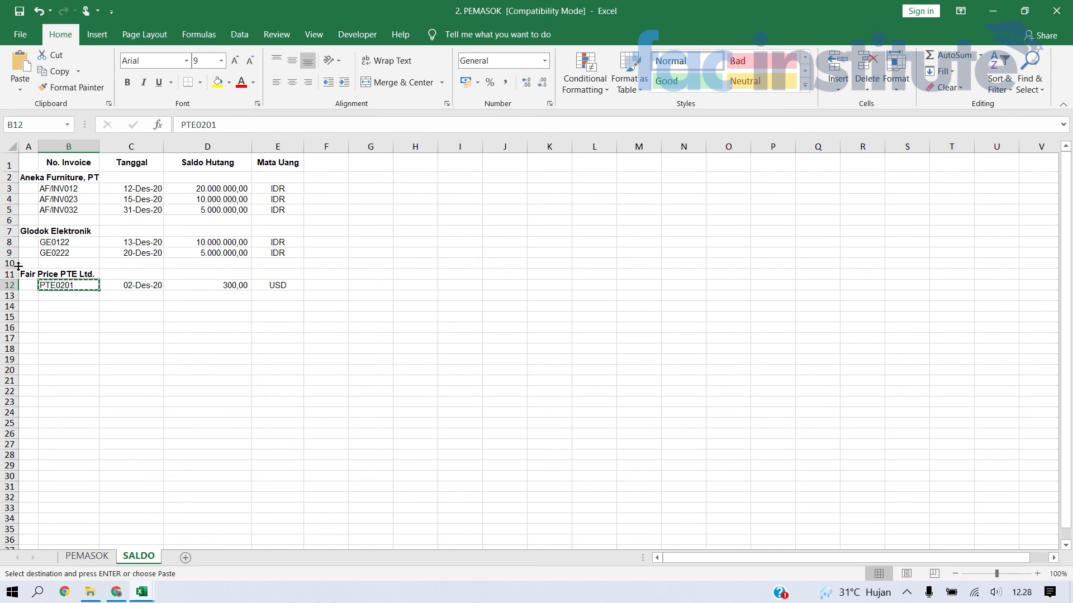
{"action": "key", "text": "alt+Tab"}
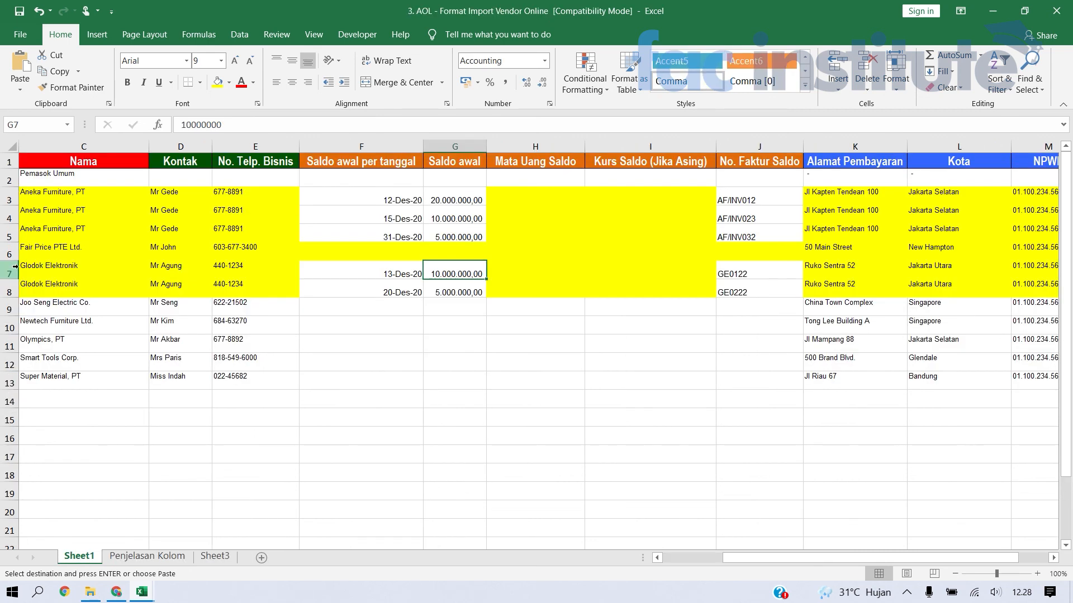
{"action": "key", "text": "Left"}
{"action": "key", "text": "Up"}
{"action": "key", "text": "ctrl+v"}
{"action": "key", "text": "ctrl+c"}
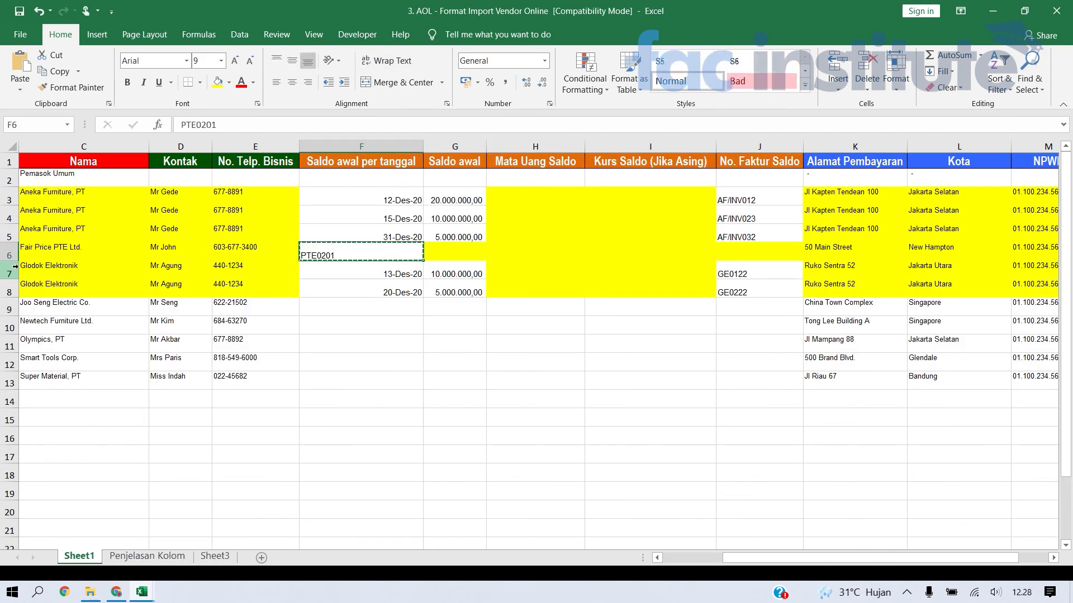
{"action": "key", "text": "ctrl+z"}
Step: Paste the copied invoice number PTE0201 into No. Faktur Saldo of the Fair Price PTE Ltd. row, cell J6
{"action": "key", "text": "Right"}
{"action": "key", "text": "Right"}
{"action": "key", "text": "Right"}
{"action": "key", "text": "Right"}
{"action": "key", "text": "ctrl+v"}
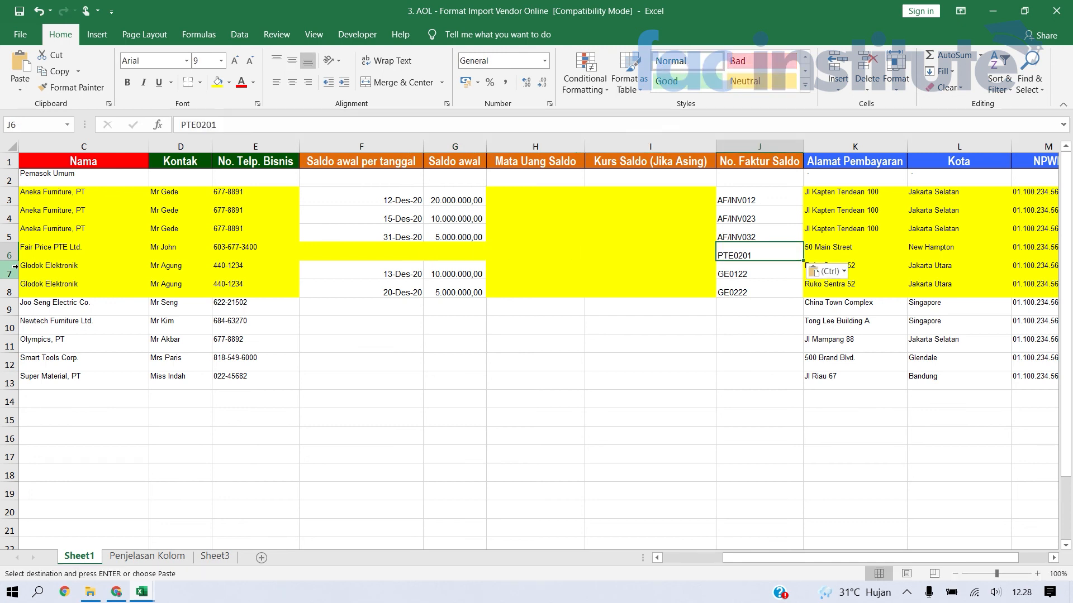
Step: Copy the Fair Price PTE Ltd. invoice date C12 from the SALDO sheet into Saldo awal per tanggal, cell F6
{"action": "key", "text": "alt+Tab"}
{"action": "key", "text": "Right"}
{"action": "key", "text": "Right"}
{"action": "key", "text": "Left"}
{"action": "key", "text": "ctrl+c"}
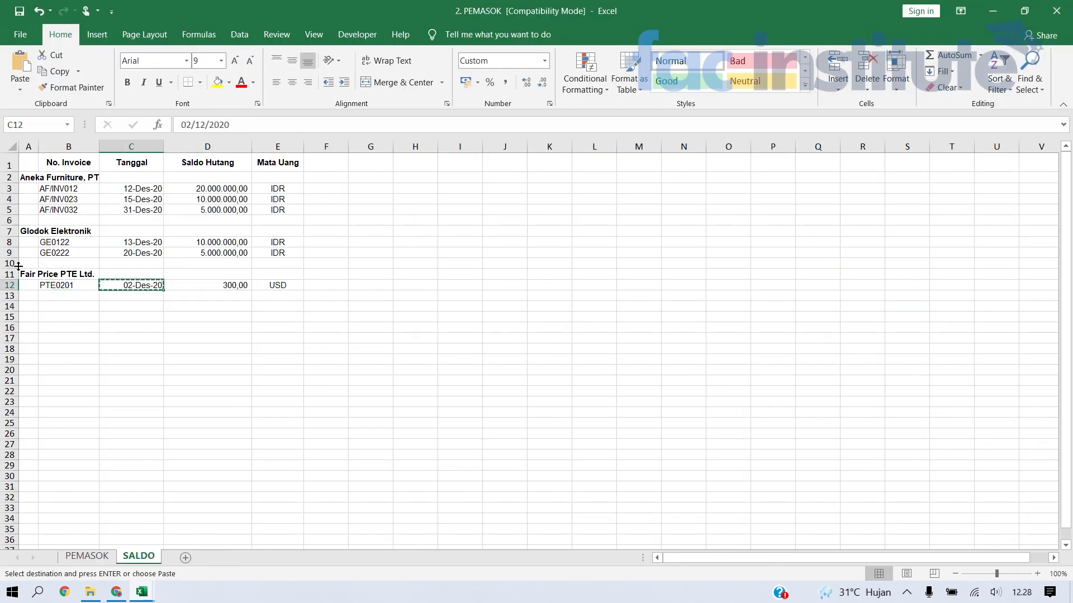
{"action": "key", "text": "alt+Tab"}
{"action": "key", "text": "Left"}
{"action": "key", "text": "Left"}
{"action": "key", "text": "Left"}
{"action": "key", "text": "Left"}
{"action": "key", "text": "ctrl+v"}
Step: Copy the Fair Price PTE Ltd. Saldo Hutang amount D12 from the SALDO sheet into Saldo awal, cell G6
{"action": "key", "text": "alt+Tab"}
{"action": "key", "text": "Right"}
{"action": "key", "text": "Right"}
{"action": "key", "text": "Left"}
{"action": "key", "text": "ctrl+c"}
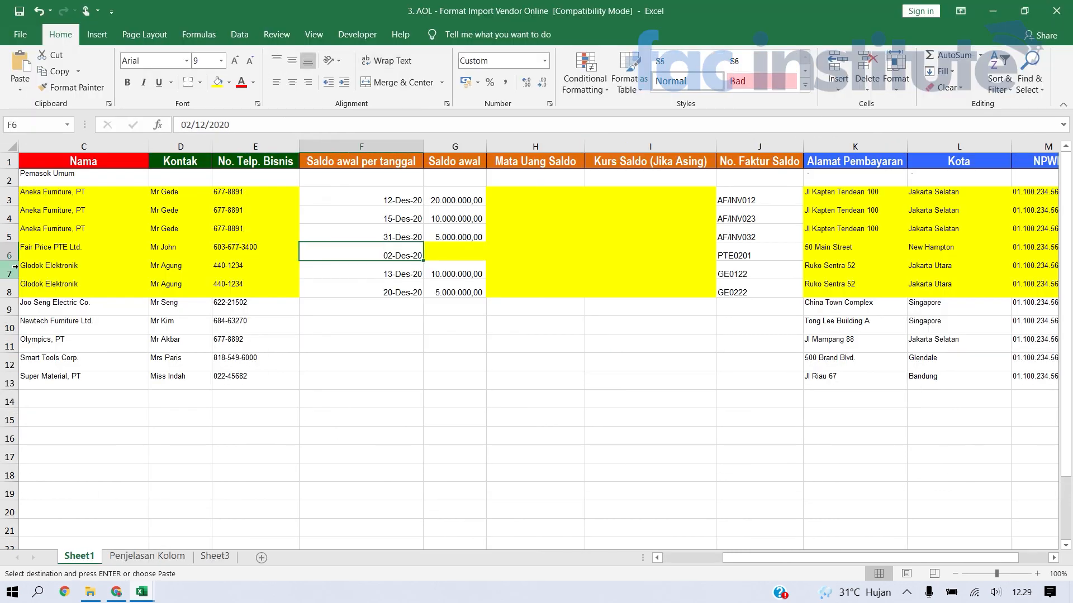
{"action": "key", "text": "Right"}
{"action": "key", "text": "ctrl+v"}
Step: Enter USD as Mata Uang Saldo and 14000 as Kurs Saldo in the Fair Price PTE Ltd. row 6, and save the workbook
{"action": "key", "text": "Right"}
{"action": "key", "text": "Right"}
{"action": "key", "text": "Left"}
{"action": "key", "text": "Left"}
{"action": "key", "text": "Right"}
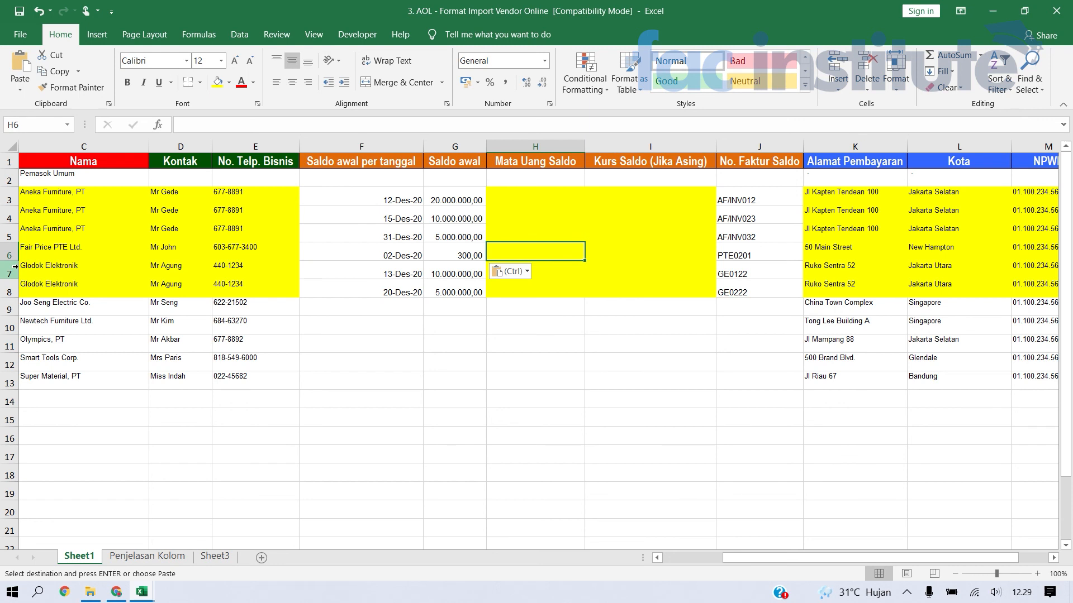
{"action": "type", "text": "USD"}
{"action": "key", "text": "Right"}
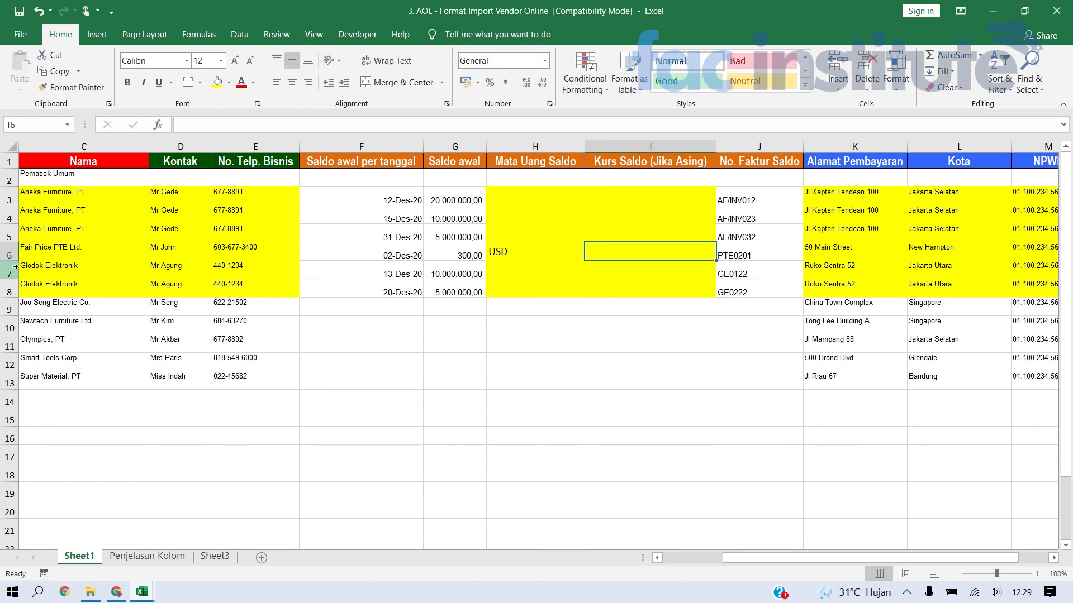
{"action": "type", "text": "14000"}
{"action": "key", "text": "Return"}
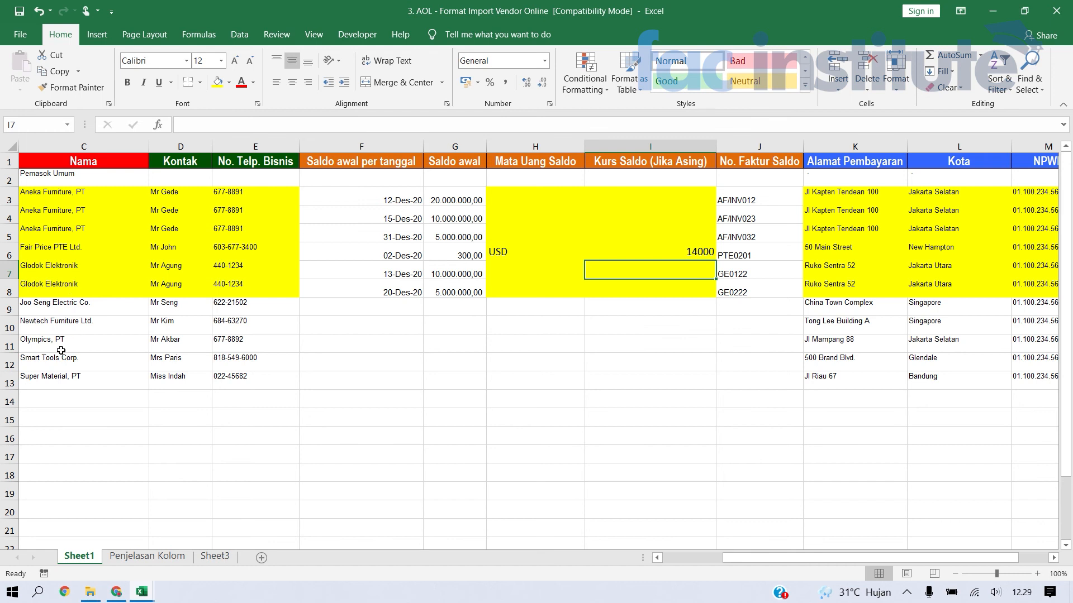
{"action": "key", "text": "ctrl+s"}
{"action": "left_click", "coordinate": [591, 385]}
{"action": "left_click", "coordinate": [587, 376]}
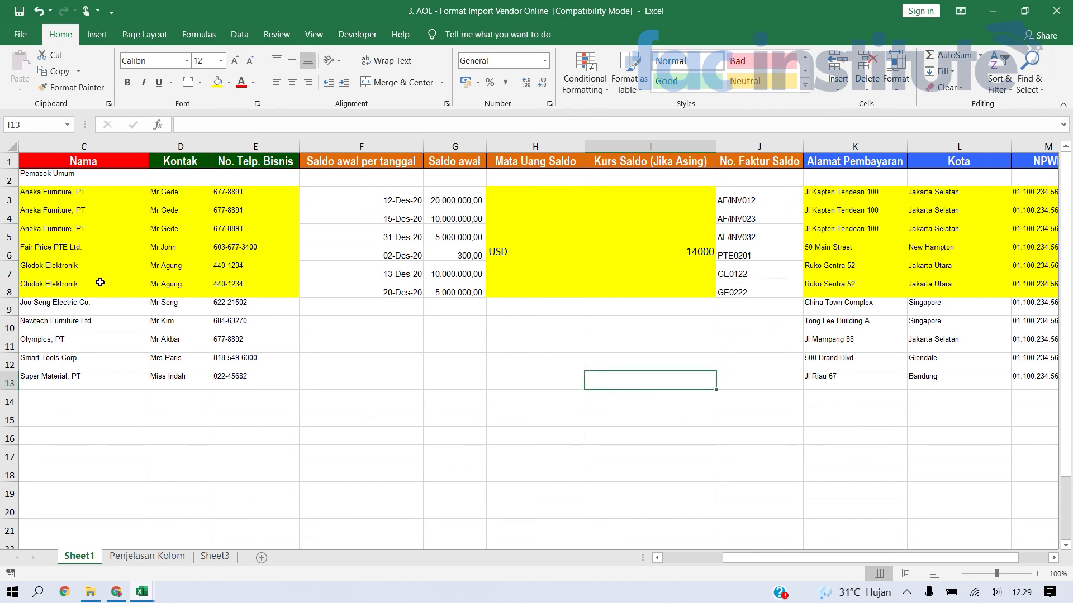
{"action": "left_click_drag", "start_coordinate": [94, 191], "coordinate": [255, 373]}
{"action": "left_click", "coordinate": [474, 247]}
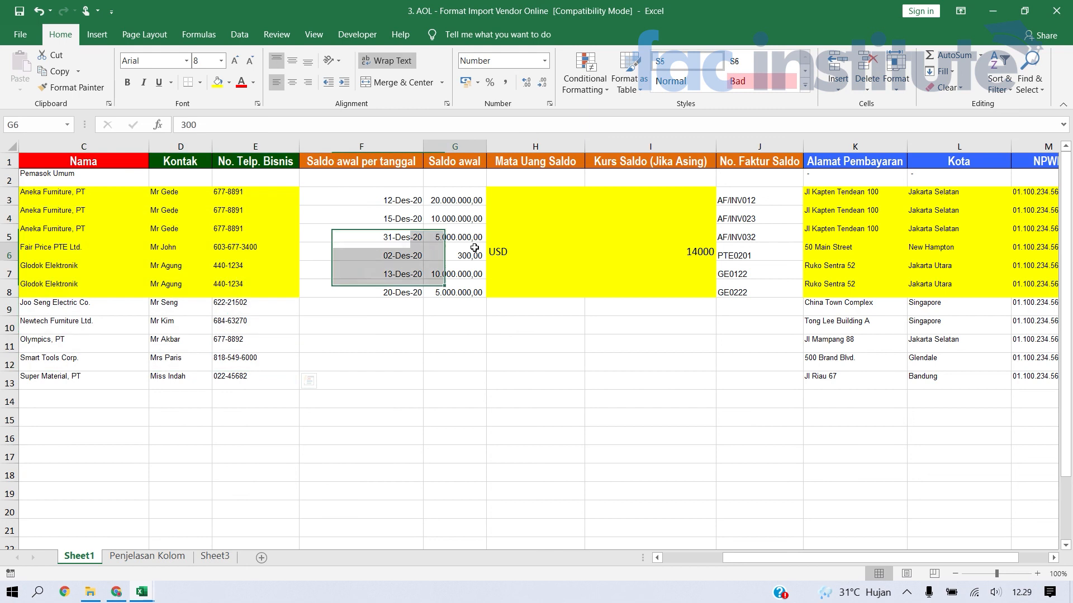